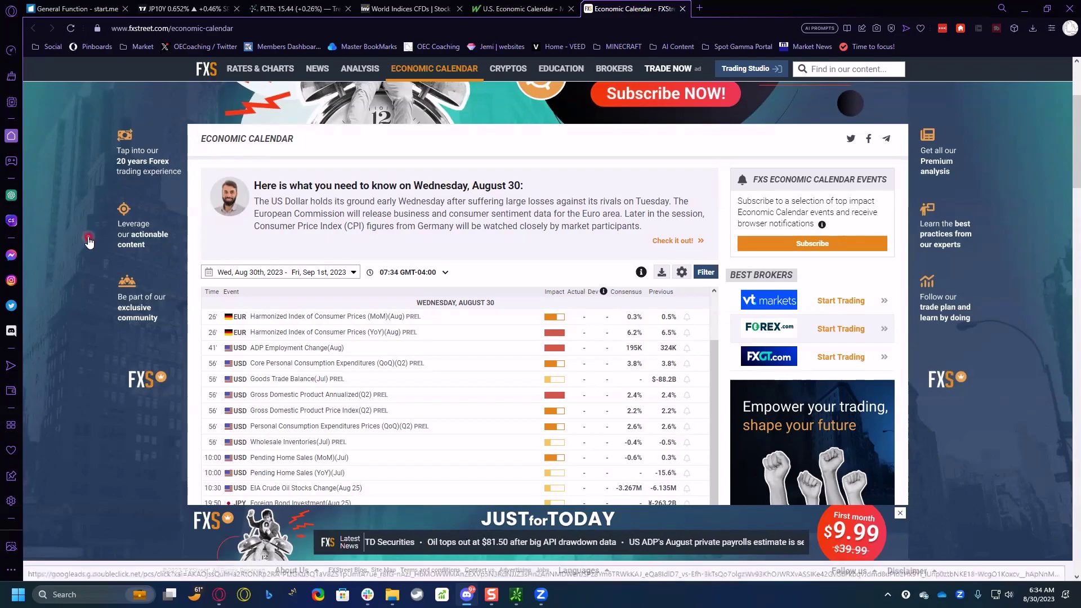
Step: Review the events scheduled from Wednesday, August 30 in the FXStreet economic calendar
{"action": "left_click", "coordinate": [86, 444]}
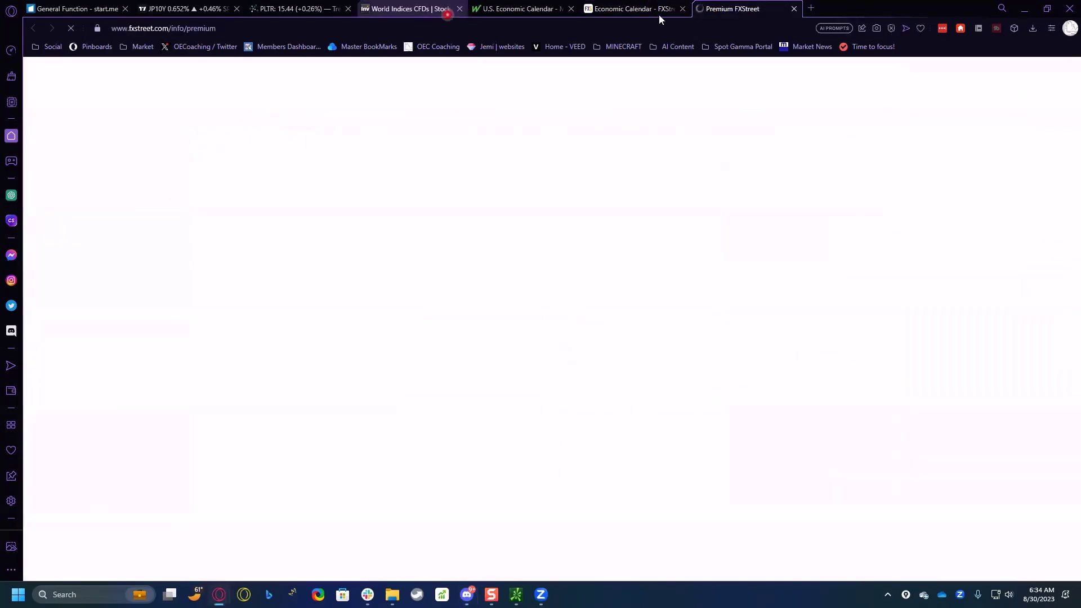
{"action": "key", "text": "ctrl+w"}
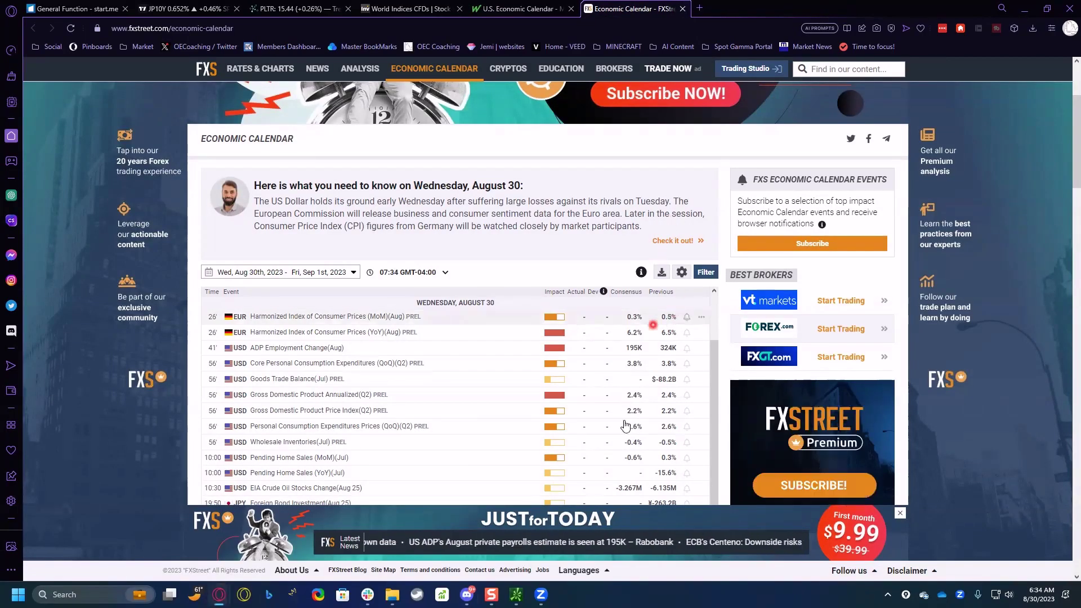
{"action": "scroll", "coordinate": [647, 394], "scroll_direction": "down", "scroll_amount": 2}
{"action": "scroll", "coordinate": [632, 416], "scroll_direction": "up", "scroll_amount": 1}
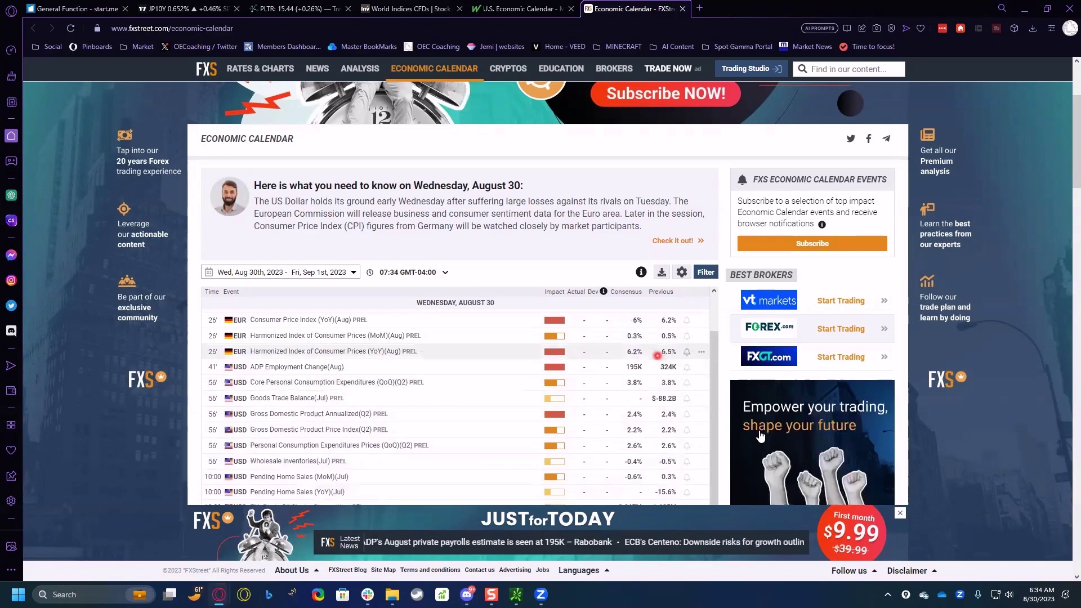
{"action": "scroll", "coordinate": [966, 495], "scroll_direction": "down", "scroll_amount": 1}
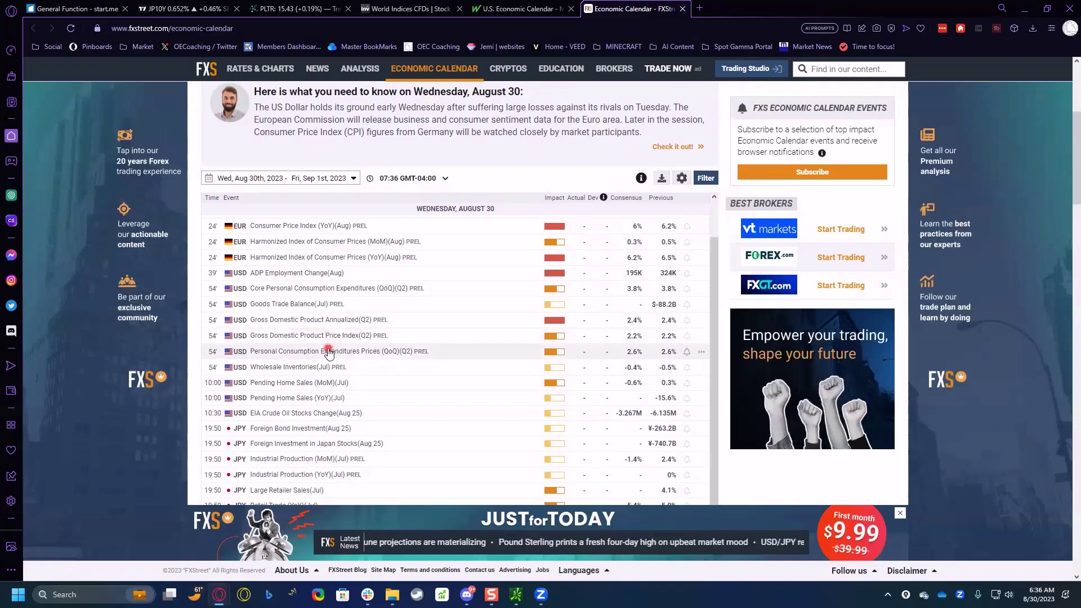
{"action": "scroll", "coordinate": [320, 352], "scroll_direction": "down", "scroll_amount": 1}
{"action": "scroll", "coordinate": [320, 352], "scroll_direction": "down", "scroll_amount": 1}
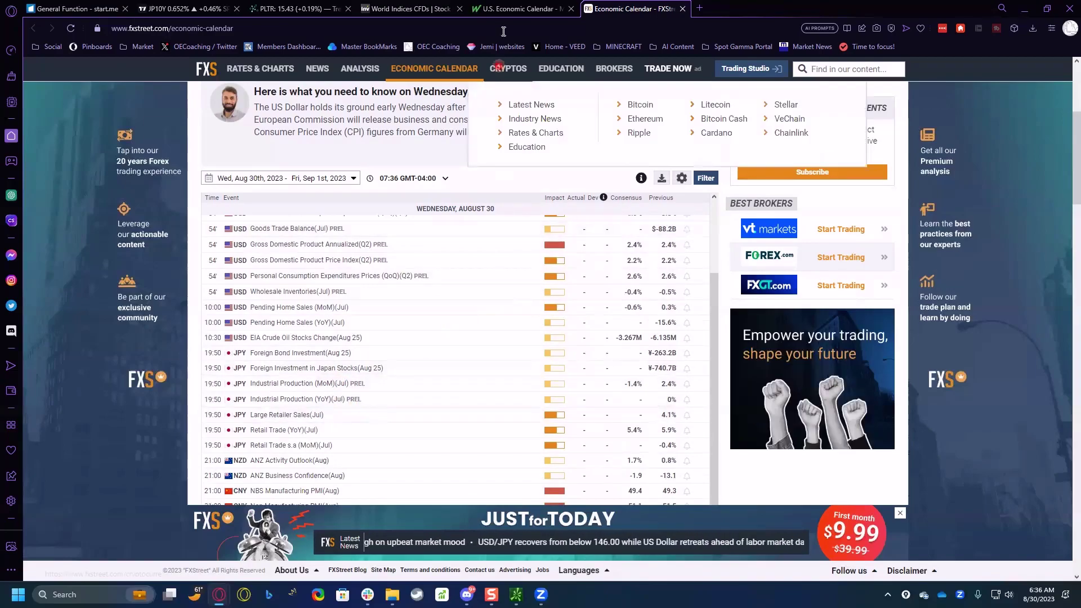
Step: Check this week's reports on the MarketWatch U.S. calendar and sort Investing.com's real-time indices by percentage change, ascending
{"action": "left_click", "coordinate": [515, 8]}
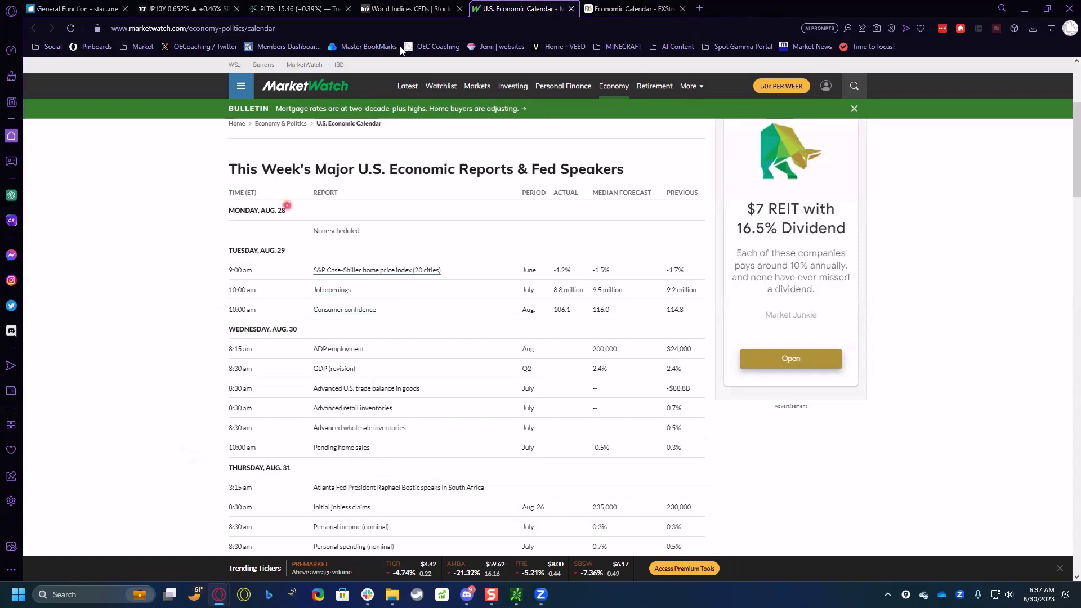
{"action": "left_click", "coordinate": [413, 10]}
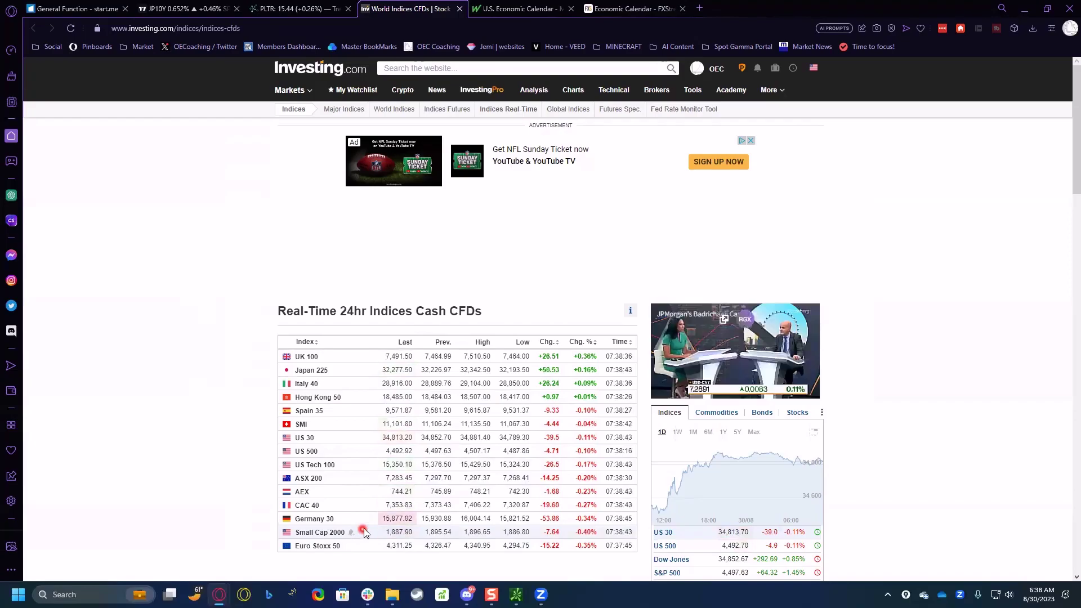
{"action": "left_click", "coordinate": [581, 343]}
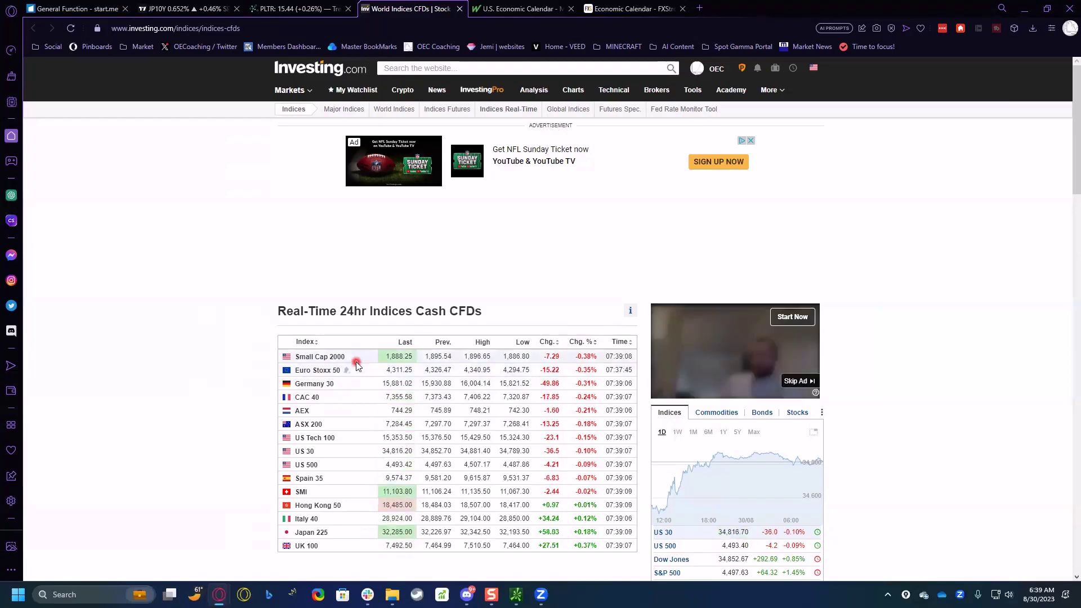
Step: Switch to the TradingView JP10Y daily chart and follow the yield from mid-2022 through August 2023
{"action": "left_click", "coordinate": [282, 9]}
{"action": "left_click", "coordinate": [192, 13]}
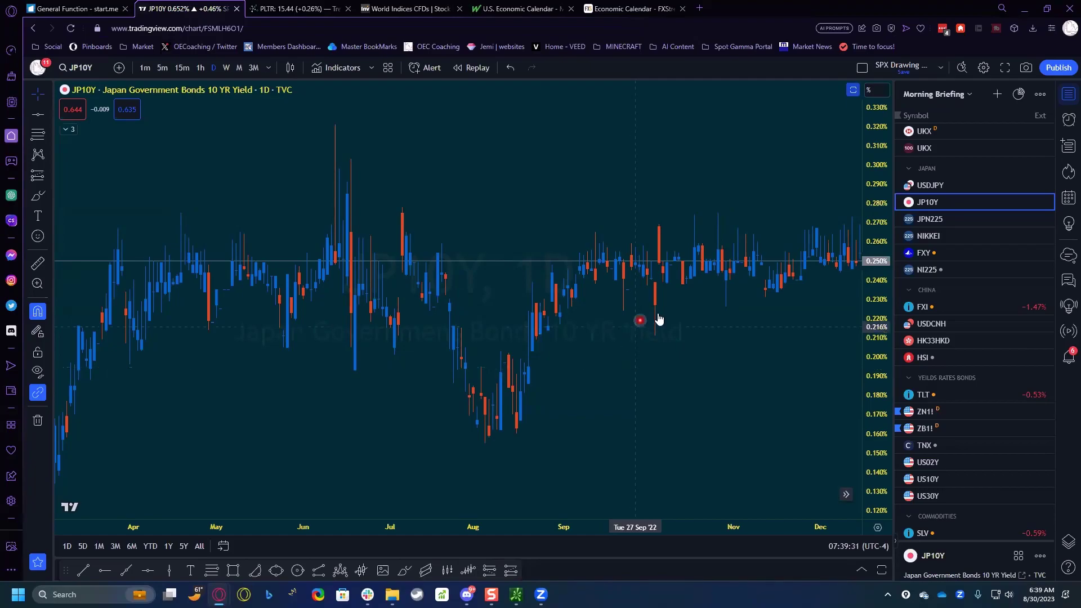
{"action": "left_click_drag", "start_coordinate": [651, 326], "coordinate": [629, 342]}
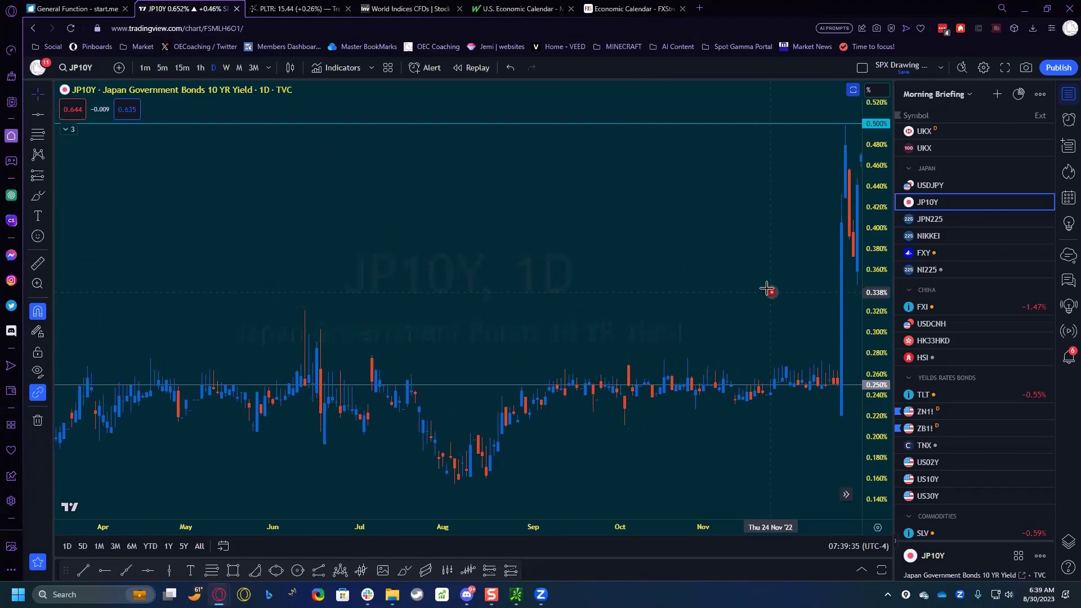
{"action": "scroll", "coordinate": [785, 304], "scroll_direction": "down", "scroll_amount": 3}
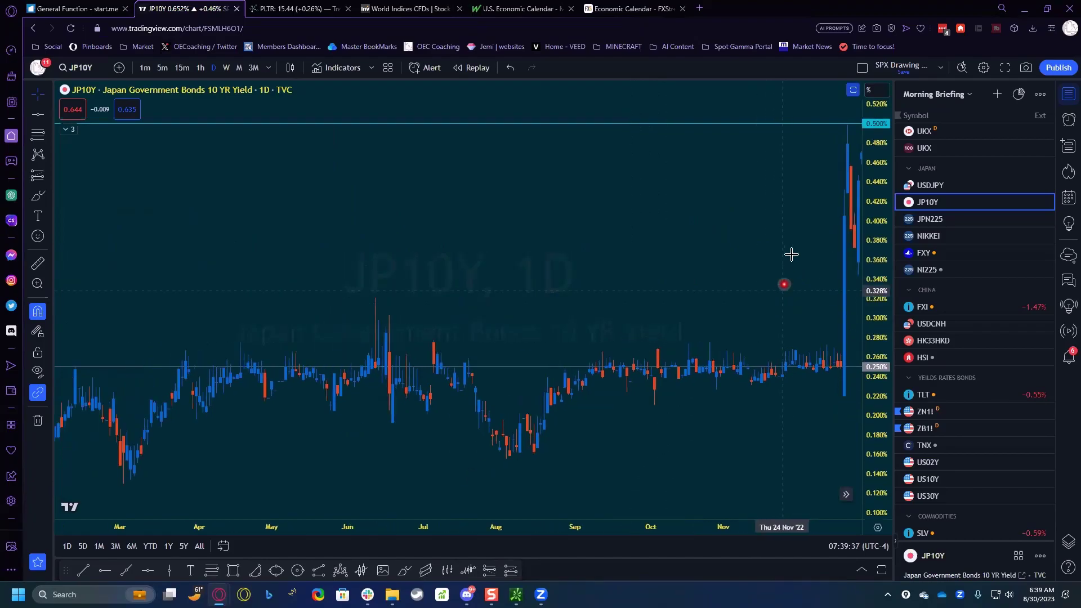
{"action": "left_click_drag", "start_coordinate": [745, 267], "coordinate": [503, 301]}
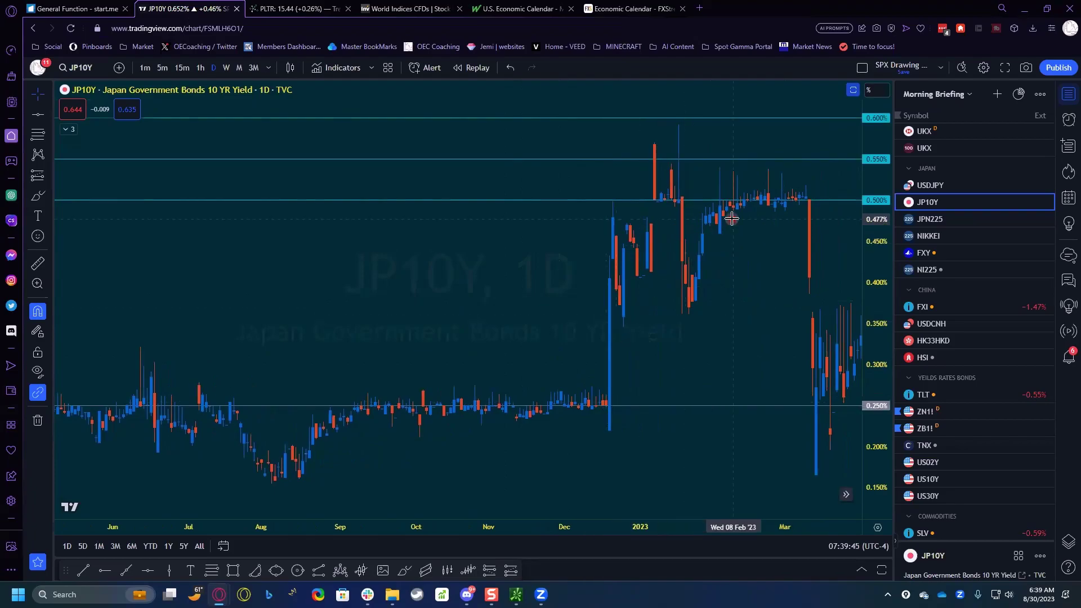
{"action": "left_click_drag", "start_coordinate": [723, 287], "coordinate": [369, 313]}
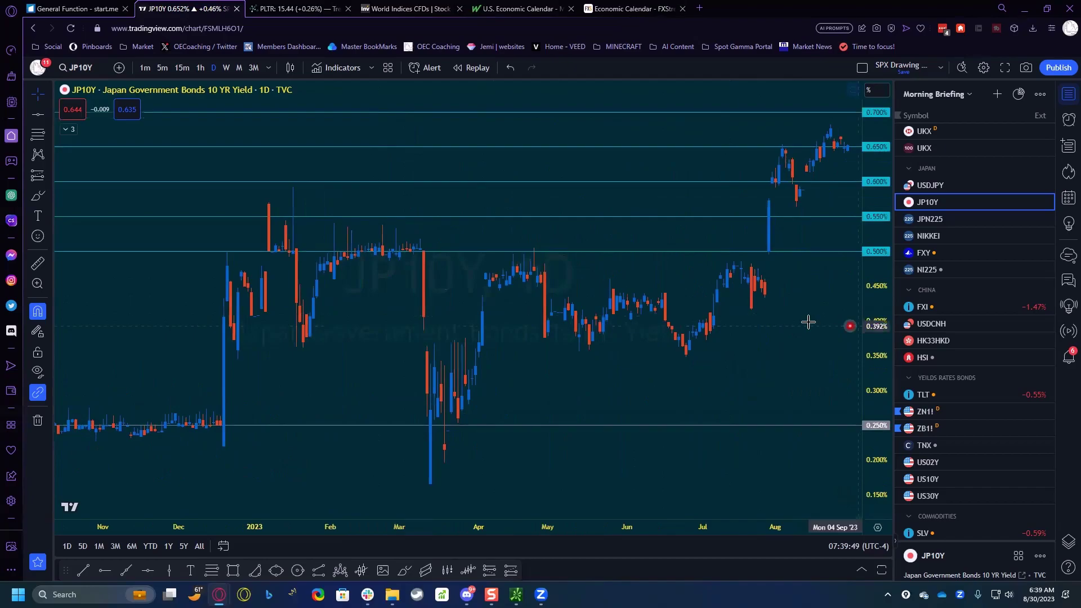
{"action": "scroll", "coordinate": [710, 328], "scroll_direction": "down", "scroll_amount": 3}
{"action": "scroll", "coordinate": [727, 327], "scroll_direction": "down", "scroll_amount": 3}
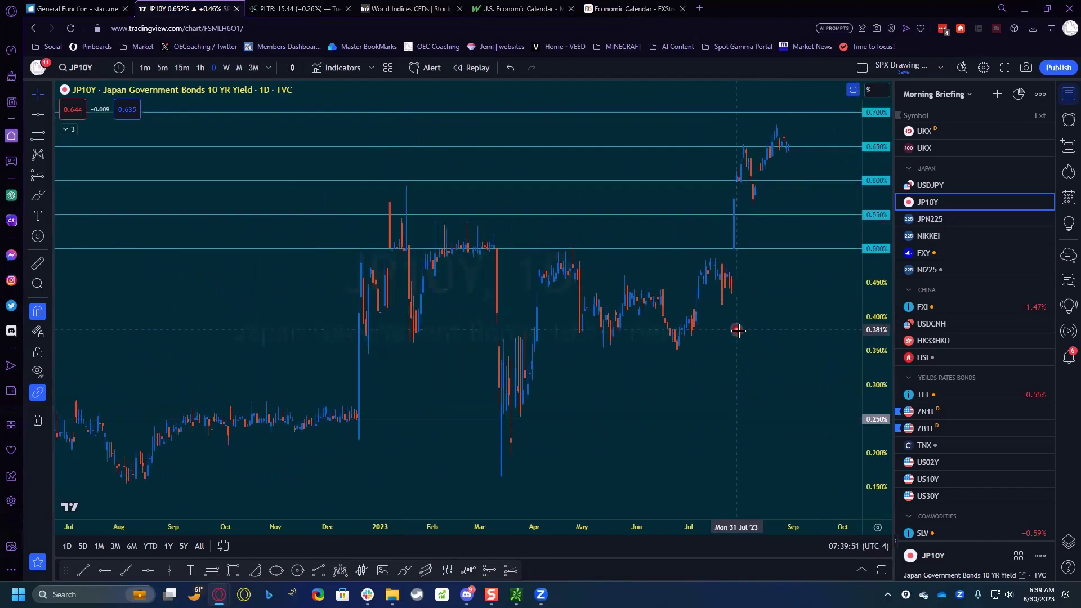
Step: Examine the JP10Y yield's 2023 moves against the horizontal levels marked between 0.500% and 0.700%
{"action": "scroll", "coordinate": [768, 326], "scroll_direction": "up", "scroll_amount": 3}
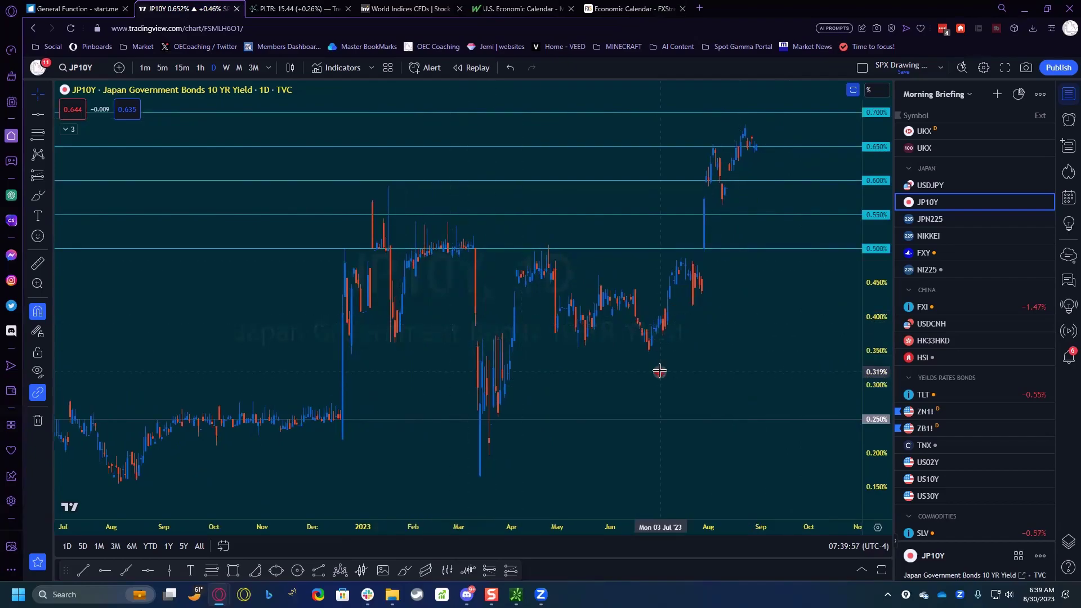
{"action": "scroll", "coordinate": [640, 367], "scroll_direction": "up", "scroll_amount": 4}
{"action": "left_click_drag", "start_coordinate": [589, 383], "coordinate": [604, 390]}
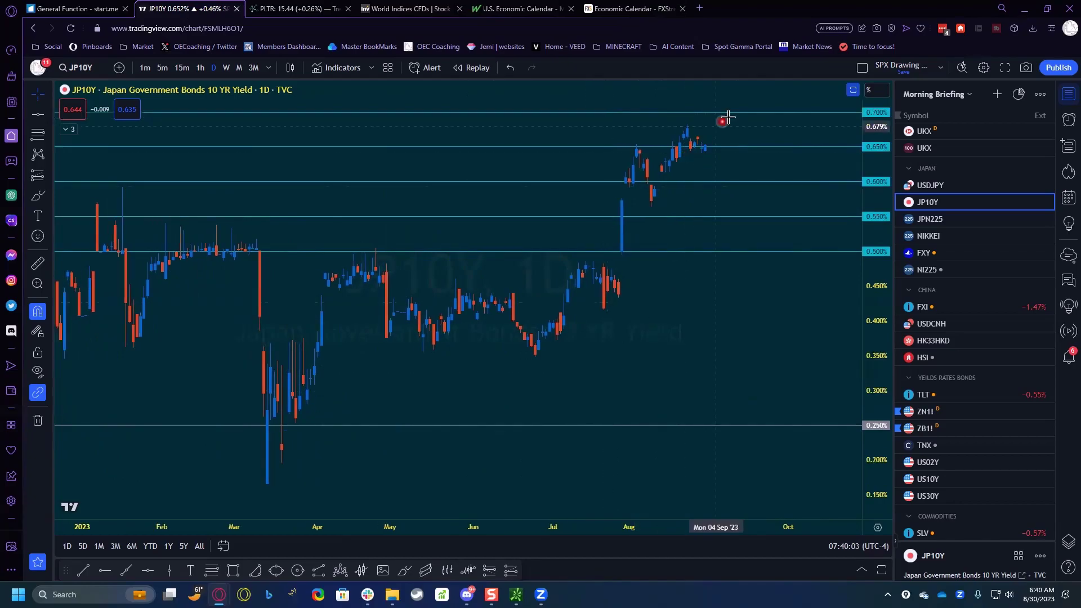
{"action": "left_click_drag", "start_coordinate": [678, 319], "coordinate": [779, 339]}
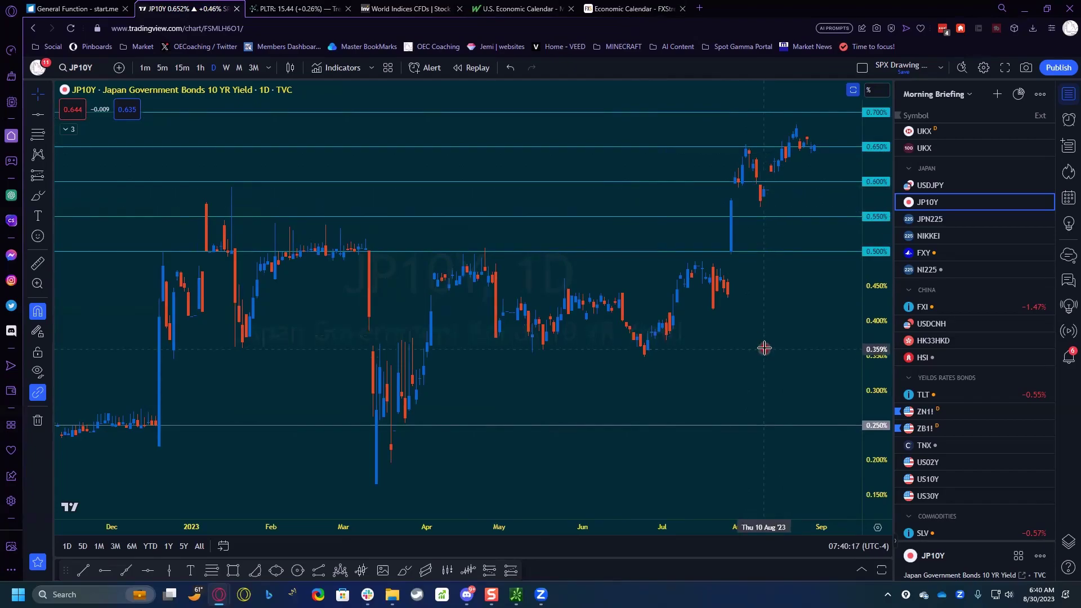
{"action": "scroll", "coordinate": [768, 348], "scroll_direction": "down", "scroll_amount": 2}
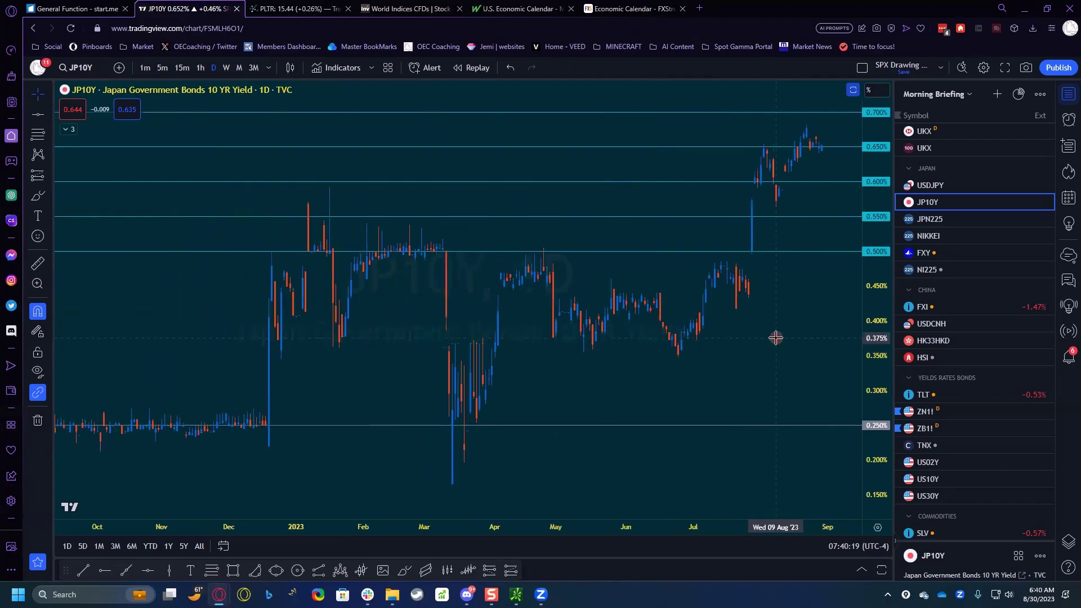
{"action": "left_click_drag", "start_coordinate": [777, 345], "coordinate": [759, 349]}
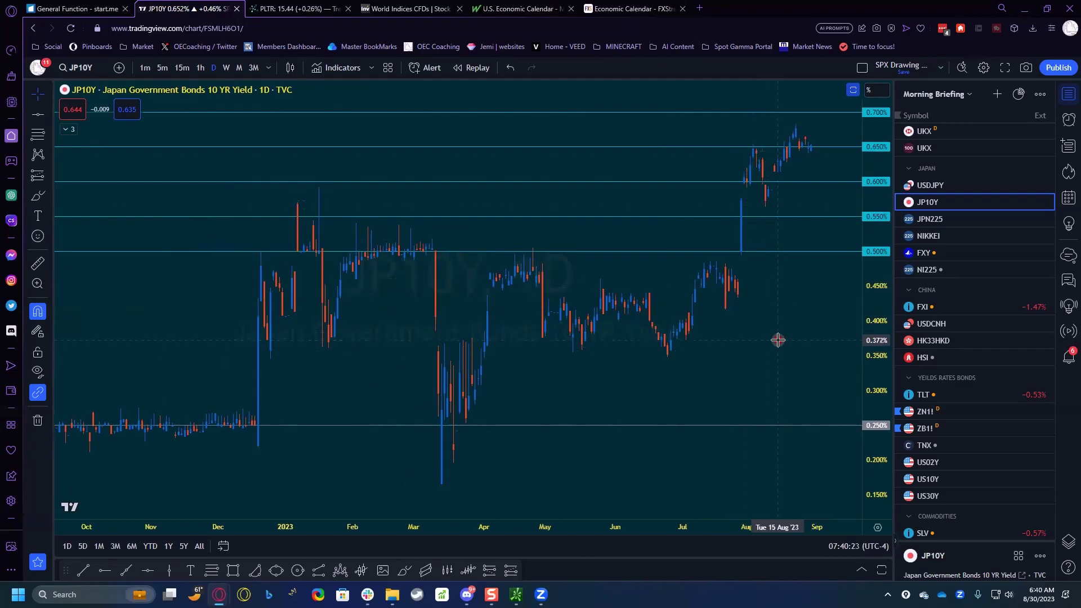
{"action": "left_click_drag", "start_coordinate": [771, 340], "coordinate": [742, 293]}
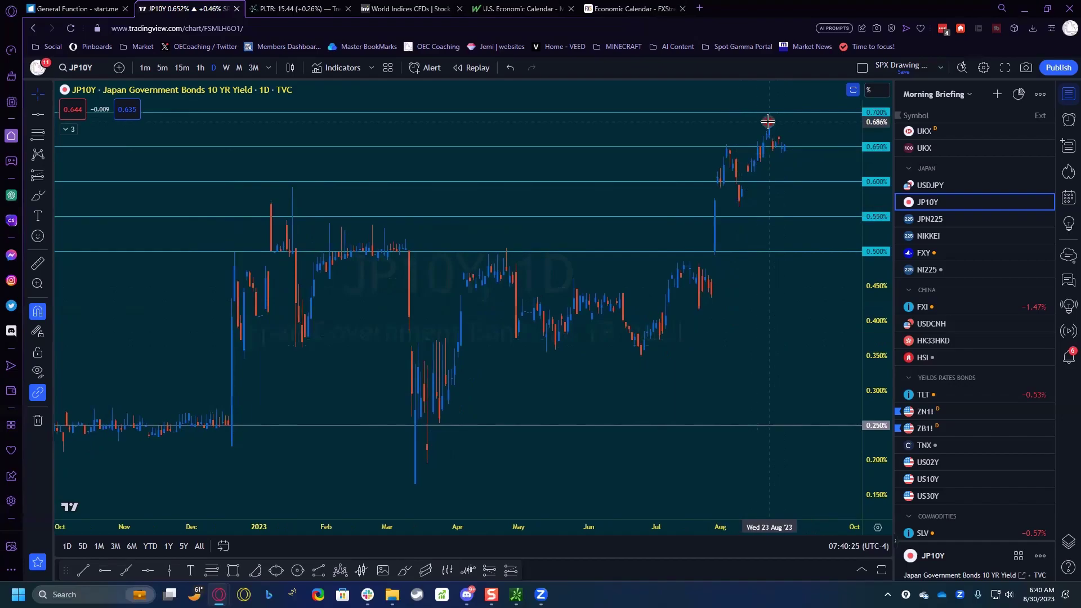
Step: Review the JP10Y yield's multi-year history back to 2018 and return to the range from late 2021 to August 2023
{"action": "scroll", "coordinate": [788, 315], "scroll_direction": "down", "scroll_amount": 3}
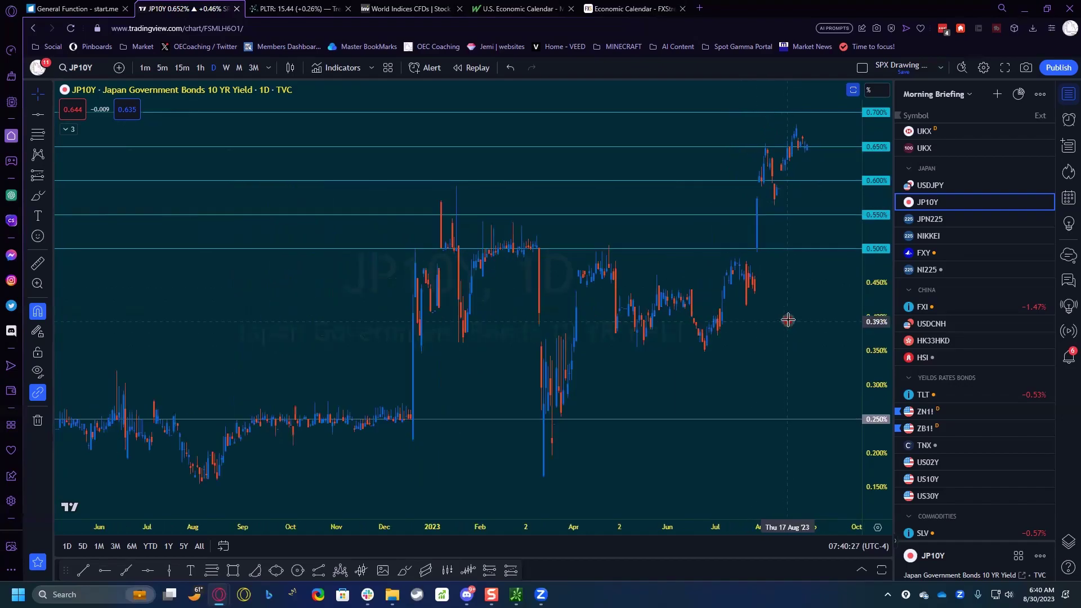
{"action": "scroll", "coordinate": [794, 311], "scroll_direction": "down", "scroll_amount": 5}
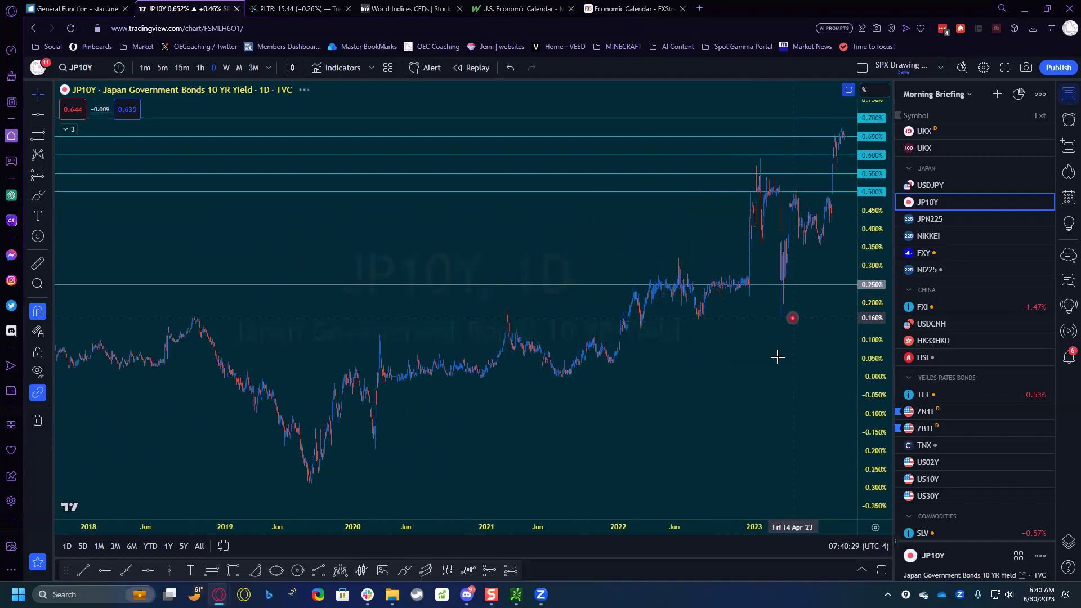
{"action": "scroll", "coordinate": [720, 355], "scroll_direction": "right", "scroll_amount": 3}
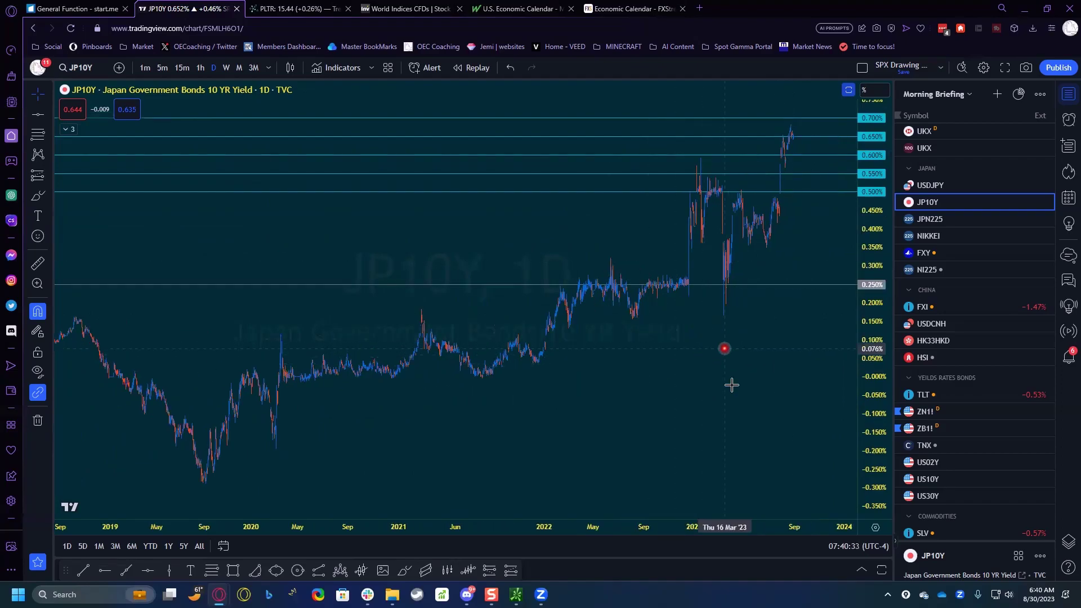
{"action": "scroll", "coordinate": [714, 371], "scroll_direction": "up", "scroll_amount": 4}
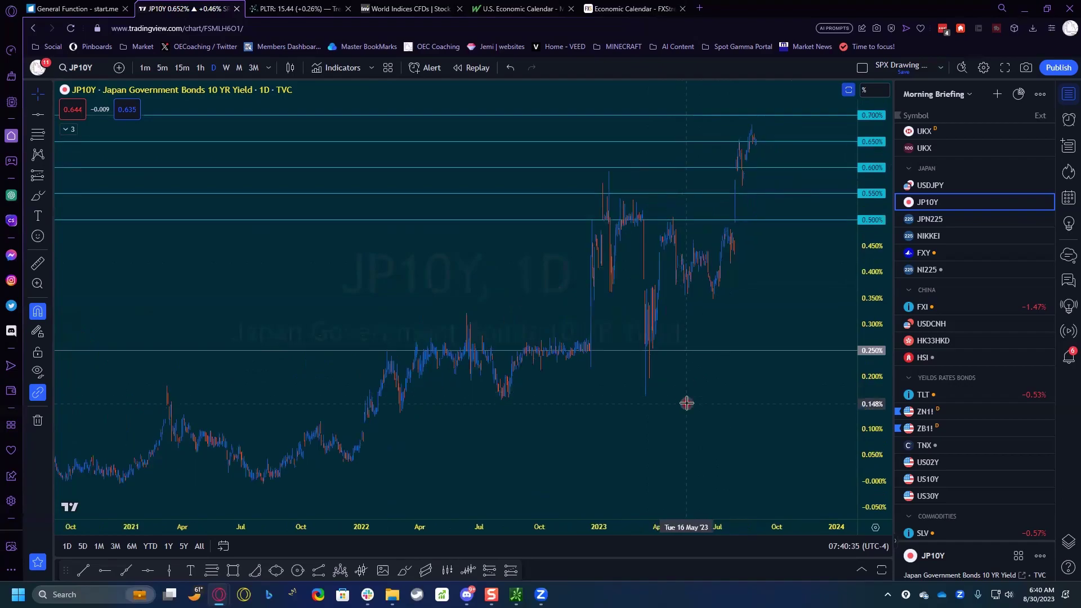
{"action": "scroll", "coordinate": [743, 406], "scroll_direction": "up", "scroll_amount": 2}
{"action": "scroll", "coordinate": [737, 408], "scroll_direction": "up", "scroll_amount": 1}
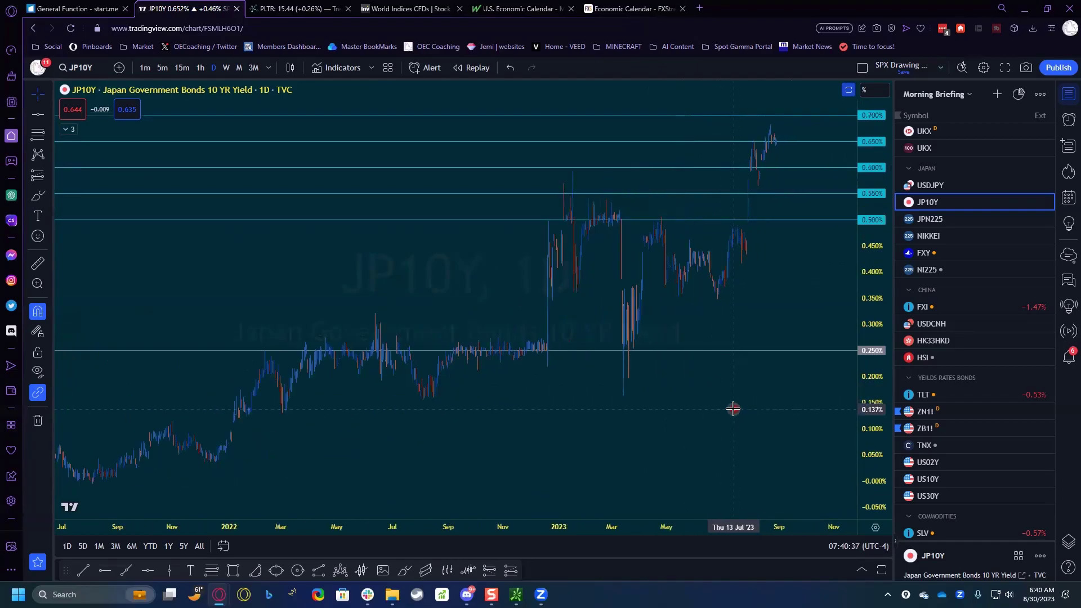
{"action": "scroll", "coordinate": [725, 411], "scroll_direction": "up", "scroll_amount": 1}
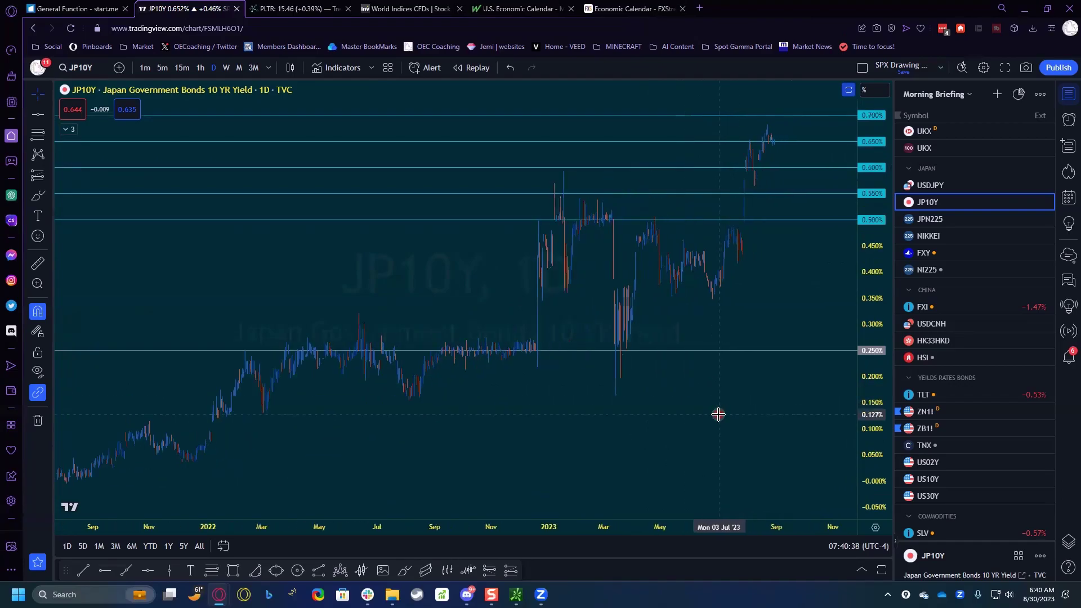
Step: Open USDJPY from the Morning Briefing watchlist and examine its daily candles from June through August 2023
{"action": "left_click", "coordinate": [944, 192]}
{"action": "scroll", "coordinate": [715, 393], "scroll_direction": "up", "scroll_amount": 3}
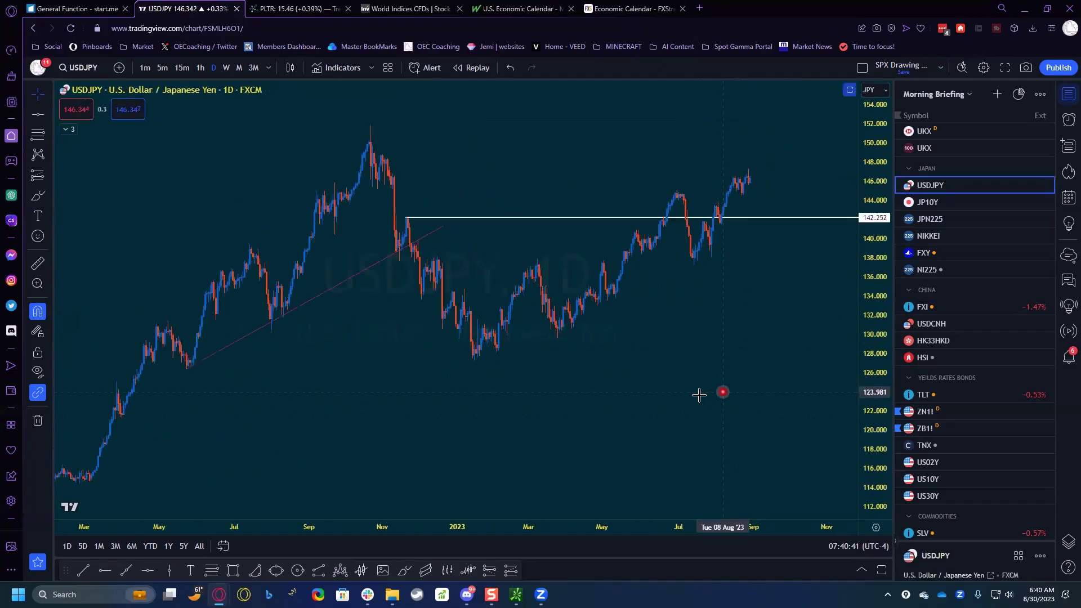
{"action": "scroll", "coordinate": [670, 395], "scroll_direction": "up", "scroll_amount": 4}
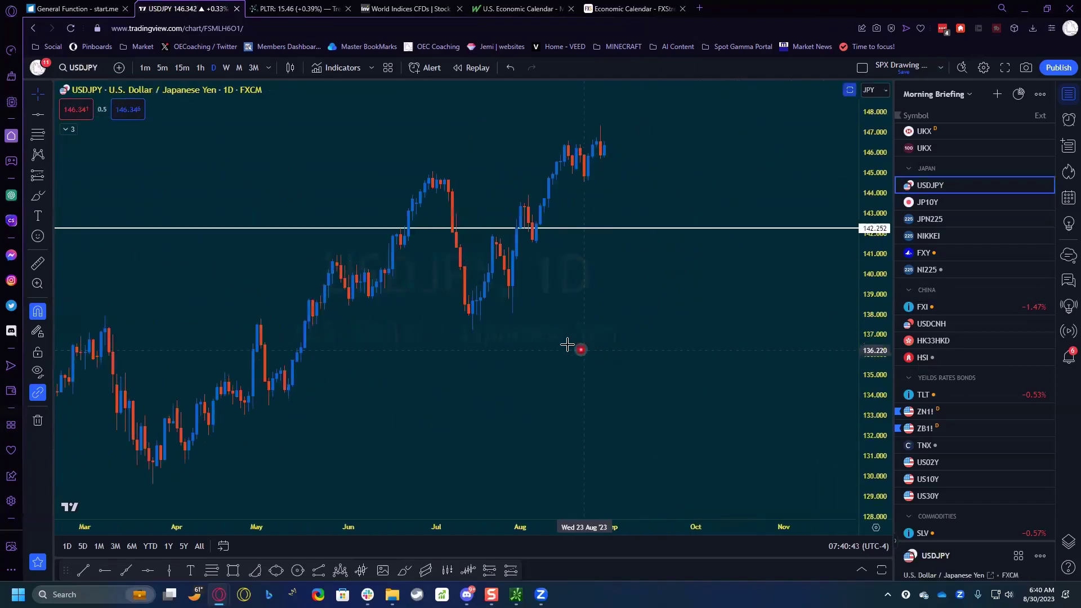
{"action": "scroll", "coordinate": [681, 366], "scroll_direction": "up", "scroll_amount": 3}
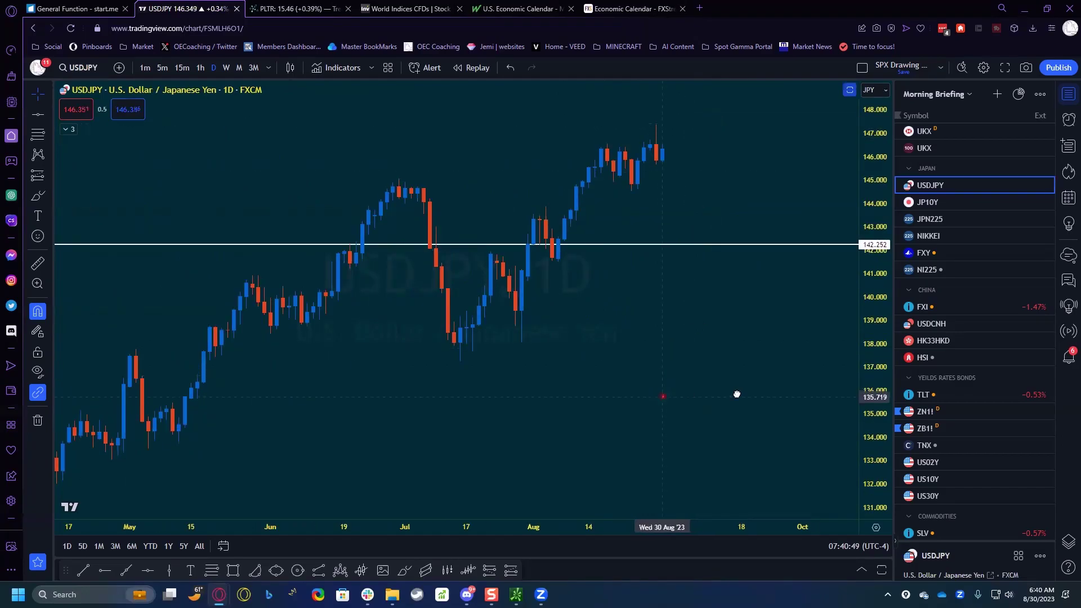
{"action": "scroll", "coordinate": [687, 394], "scroll_direction": "up", "scroll_amount": 2}
{"action": "scroll", "coordinate": [743, 397], "scroll_direction": "up", "scroll_amount": 3}
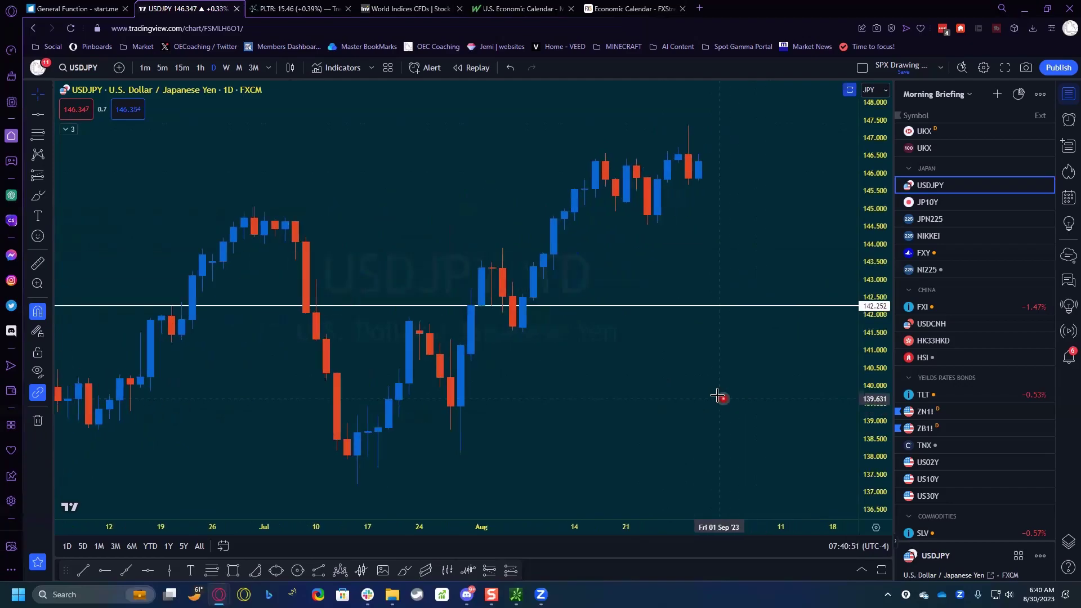
Step: Set the USDJPY chart to the 5-minute timeframe and examine the price action on the morning of August 29
{"action": "left_click", "coordinate": [162, 68]}
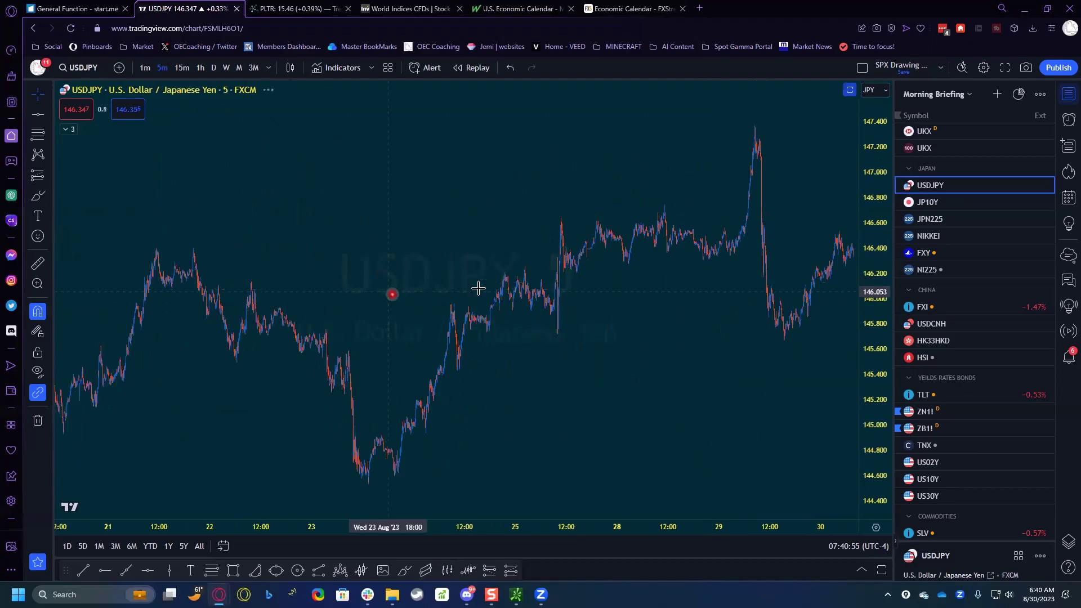
{"action": "scroll", "coordinate": [531, 345], "scroll_direction": "up", "scroll_amount": 3}
{"action": "left_click_drag", "start_coordinate": [525, 347], "coordinate": [636, 374]}
{"action": "scroll", "coordinate": [634, 367], "scroll_direction": "up", "scroll_amount": 5}
{"action": "scroll", "coordinate": [618, 345], "scroll_direction": "up", "scroll_amount": 6}
{"action": "left_click_drag", "start_coordinate": [562, 373], "coordinate": [608, 388]}
{"action": "scroll", "coordinate": [597, 384], "scroll_direction": "up", "scroll_amount": 2}
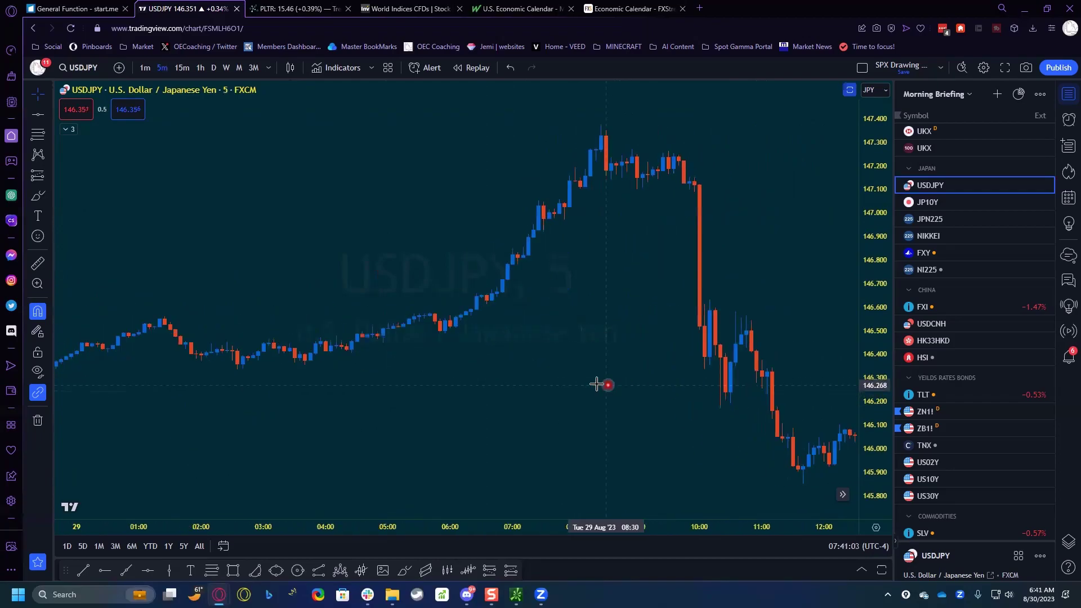
{"action": "scroll", "coordinate": [563, 382], "scroll_direction": "up", "scroll_amount": 1}
{"action": "left_click_drag", "start_coordinate": [532, 359], "coordinate": [661, 396]}
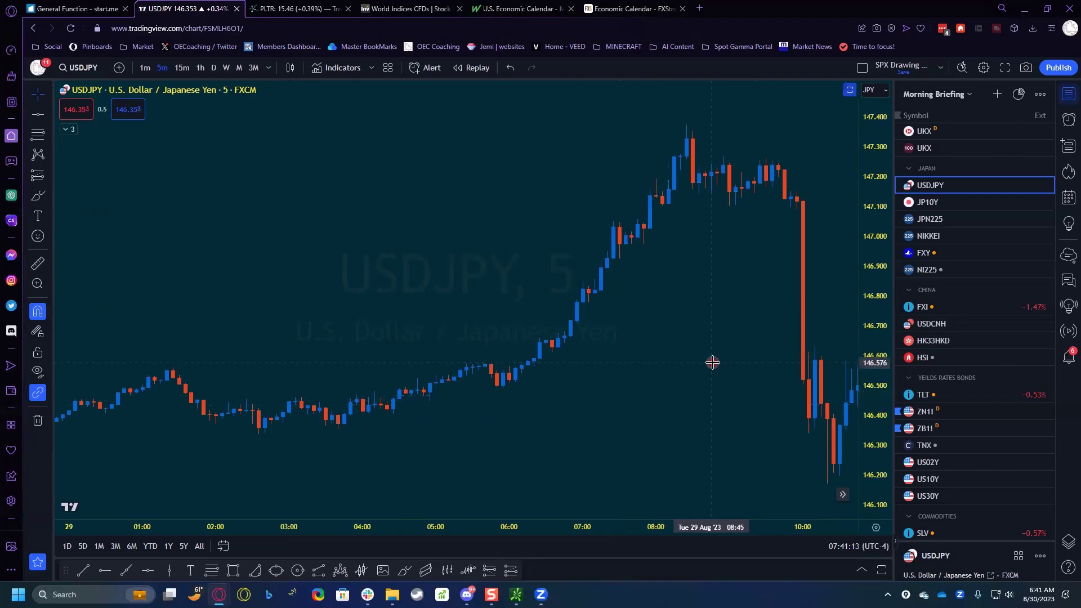
{"action": "left_click_drag", "start_coordinate": [712, 362], "coordinate": [632, 373]}
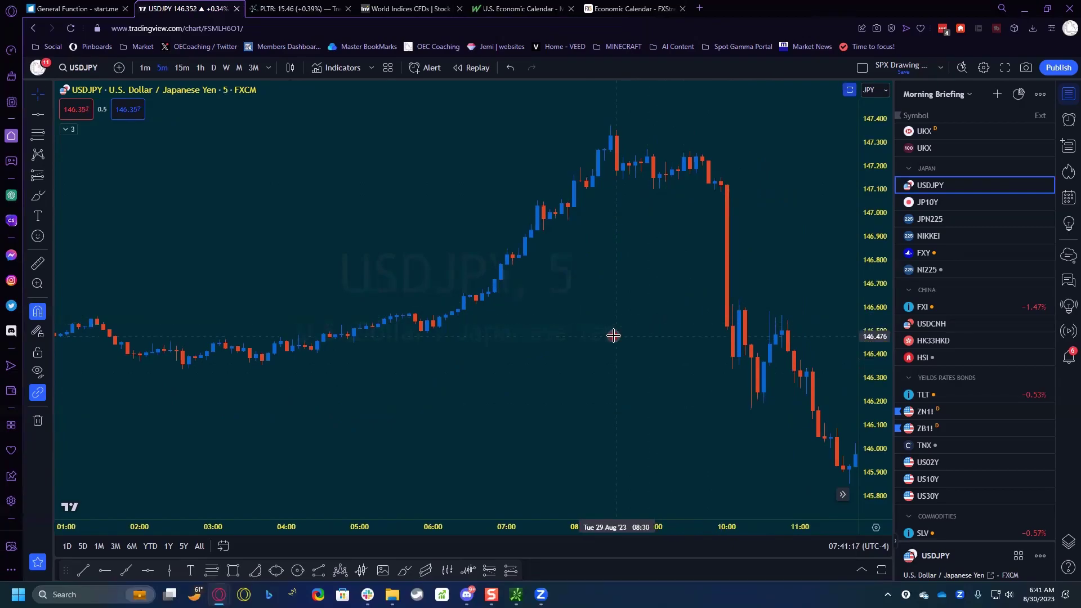
{"action": "scroll", "coordinate": [601, 346], "scroll_direction": "down", "scroll_amount": 2}
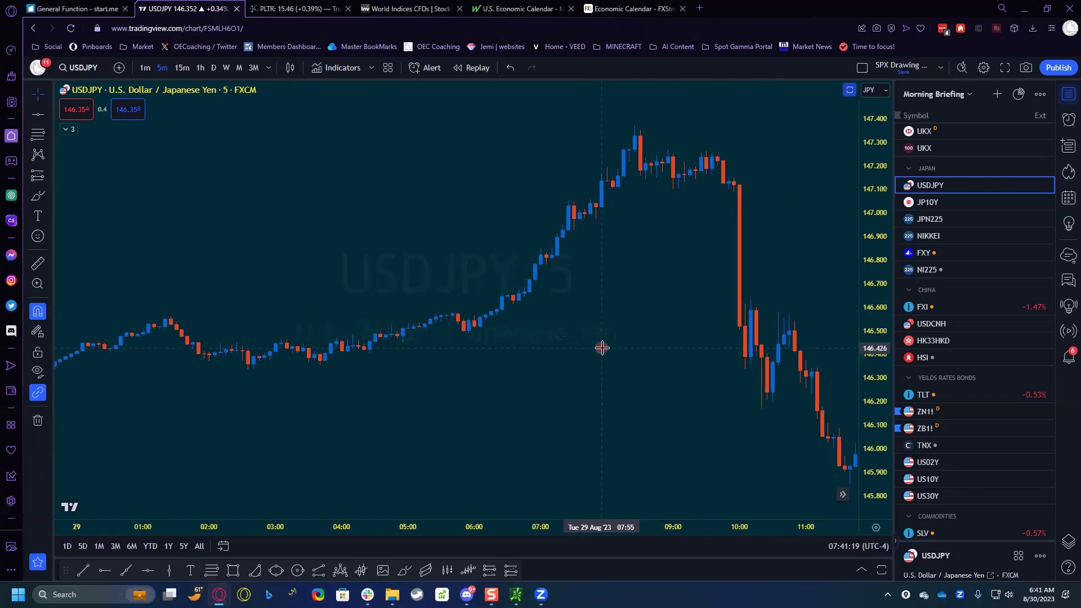
Step: Examine USDJPY's 5-minute price action across August 28 and 29, including the rise and sharp drop on August 29
{"action": "scroll", "coordinate": [567, 367], "scroll_direction": "down", "scroll_amount": 3}
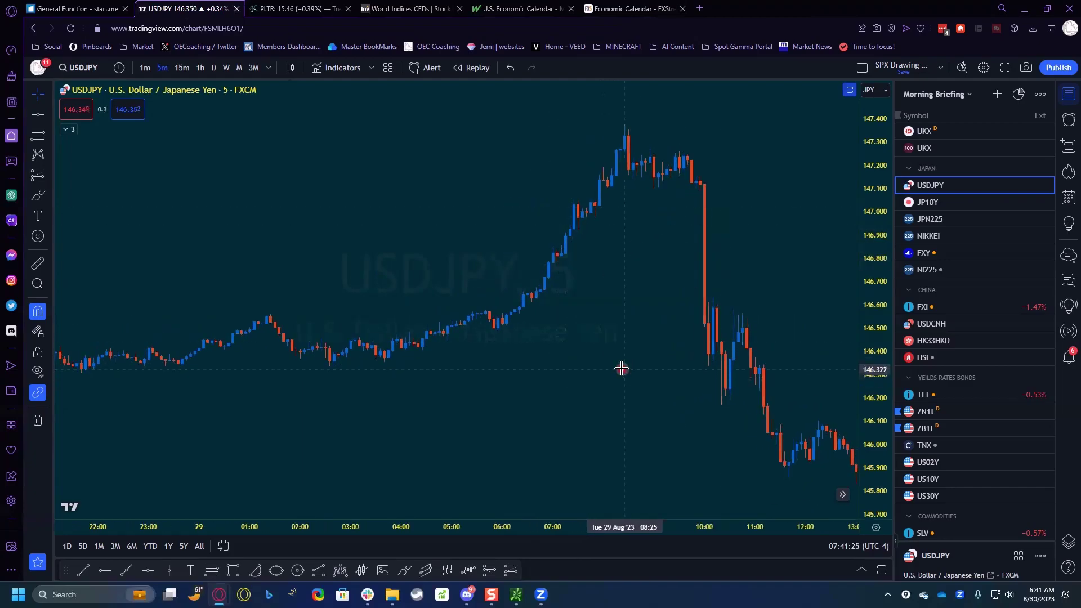
{"action": "scroll", "coordinate": [614, 367], "scroll_direction": "up", "scroll_amount": 2}
{"action": "left_click_drag", "start_coordinate": [518, 382], "coordinate": [574, 387]}
{"action": "scroll", "coordinate": [711, 390], "scroll_direction": "up", "scroll_amount": 1}
{"action": "scroll", "coordinate": [584, 379], "scroll_direction": "down", "scroll_amount": 4}
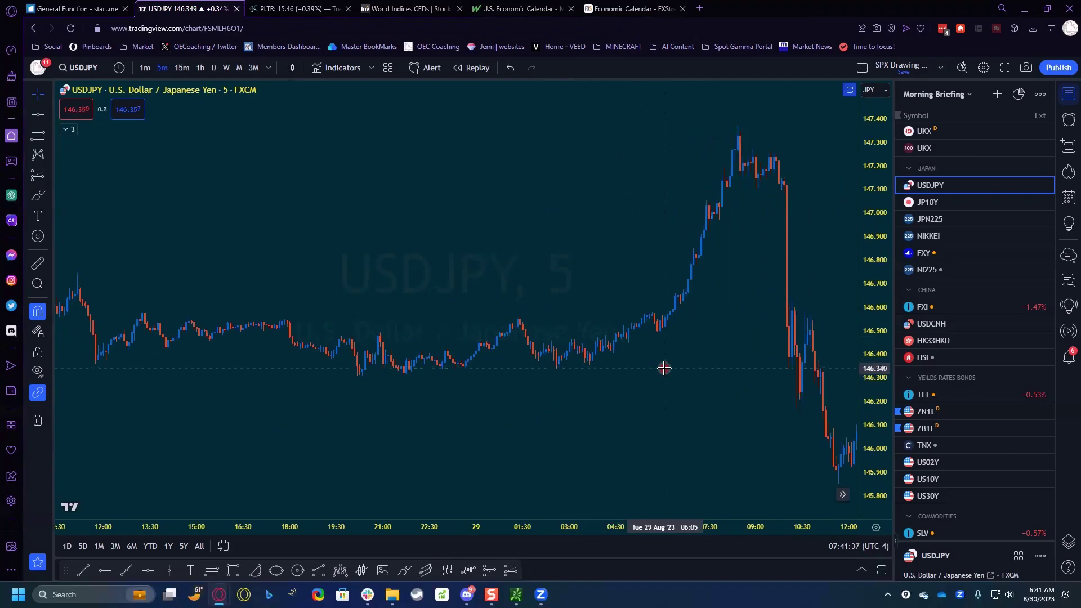
{"action": "scroll", "coordinate": [585, 389], "scroll_direction": "down", "scroll_amount": 2}
{"action": "mouse_move", "coordinate": [583, 388]}
{"action": "left_mouse_down"}
{"action": "mouse_move", "coordinate": [623, 388]}
{"action": "mouse_move", "coordinate": [597, 400]}
{"action": "left_mouse_up"}
{"action": "scroll", "coordinate": [577, 408], "scroll_direction": "down", "scroll_amount": 2}
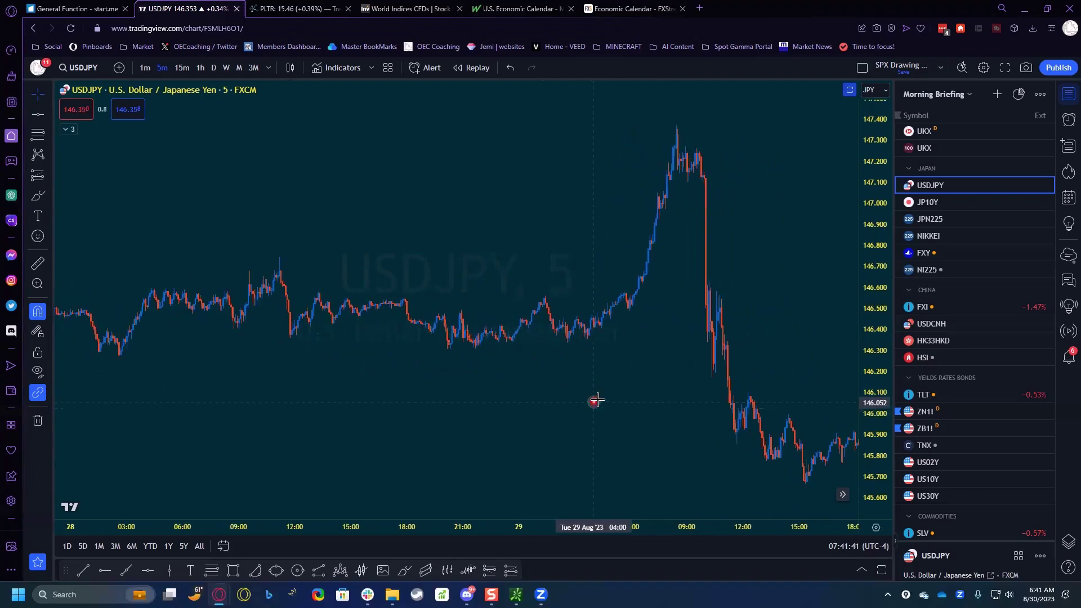
{"action": "scroll", "coordinate": [623, 391], "scroll_direction": "up", "scroll_amount": 2}
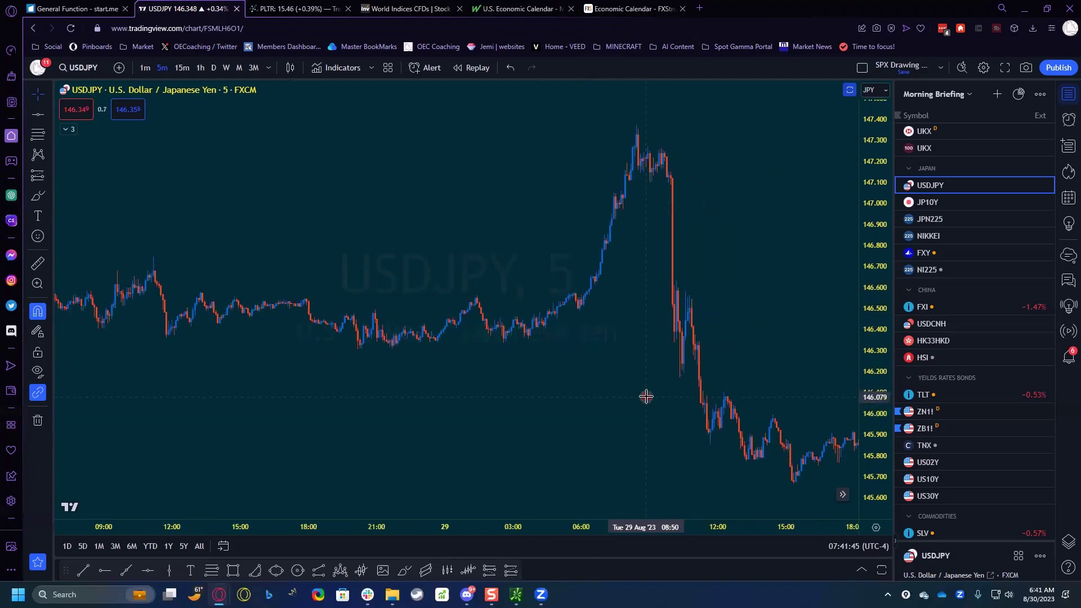
{"action": "left_click", "coordinate": [1011, 5]}
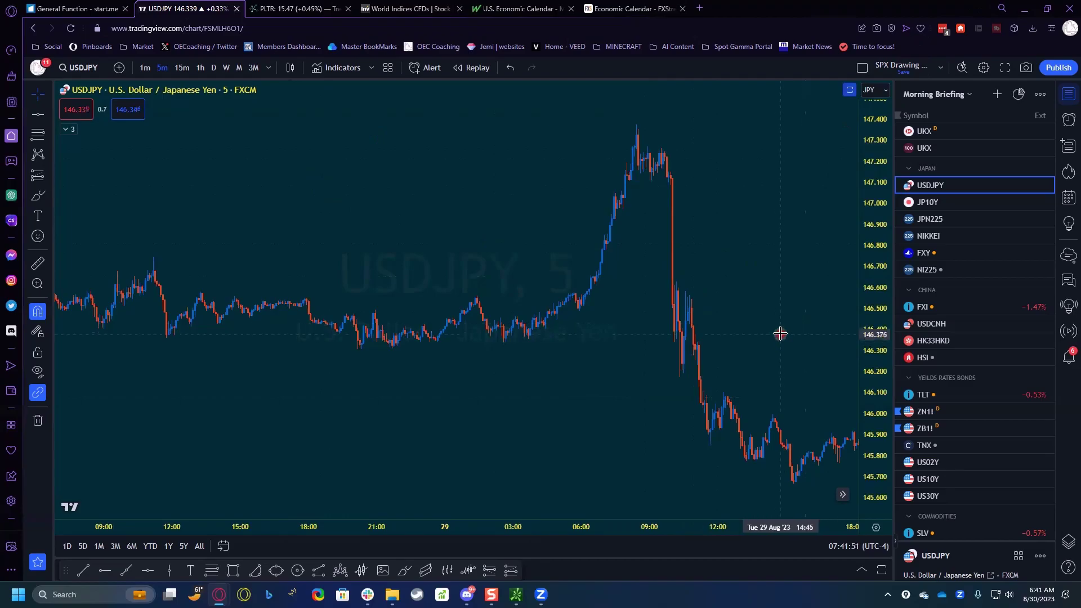
Step: Set the USDJPY chart to the daily timeframe and view its candles from October 2022 through August 2023
{"action": "left_click_drag", "start_coordinate": [548, 348], "coordinate": [350, 377]}
{"action": "left_click", "coordinate": [225, 69]}
{"action": "left_click", "coordinate": [212, 68]}
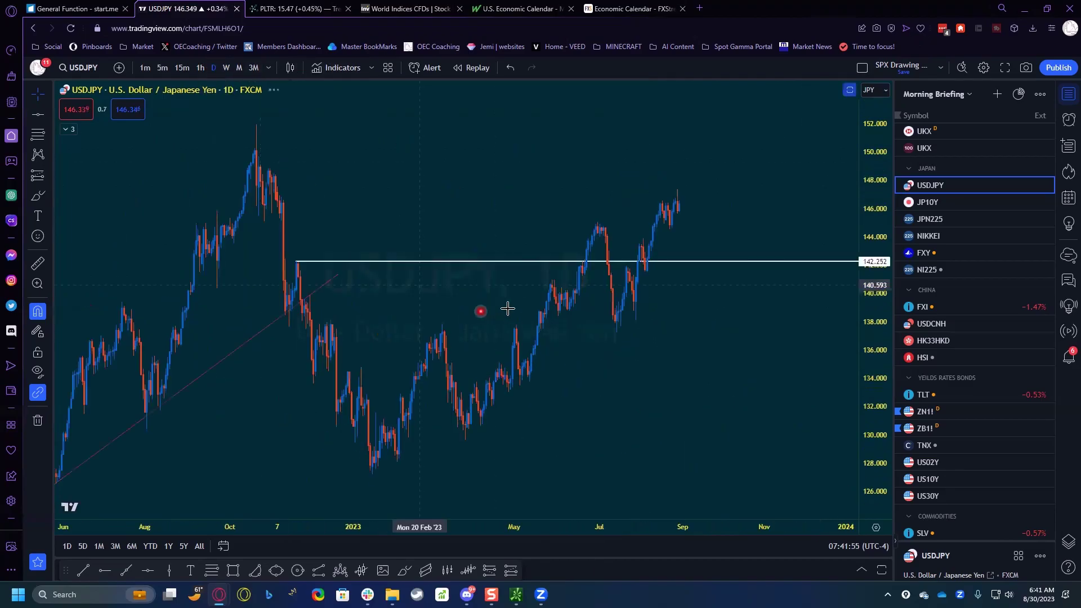
{"action": "scroll", "coordinate": [574, 332], "scroll_direction": "up", "scroll_amount": 3}
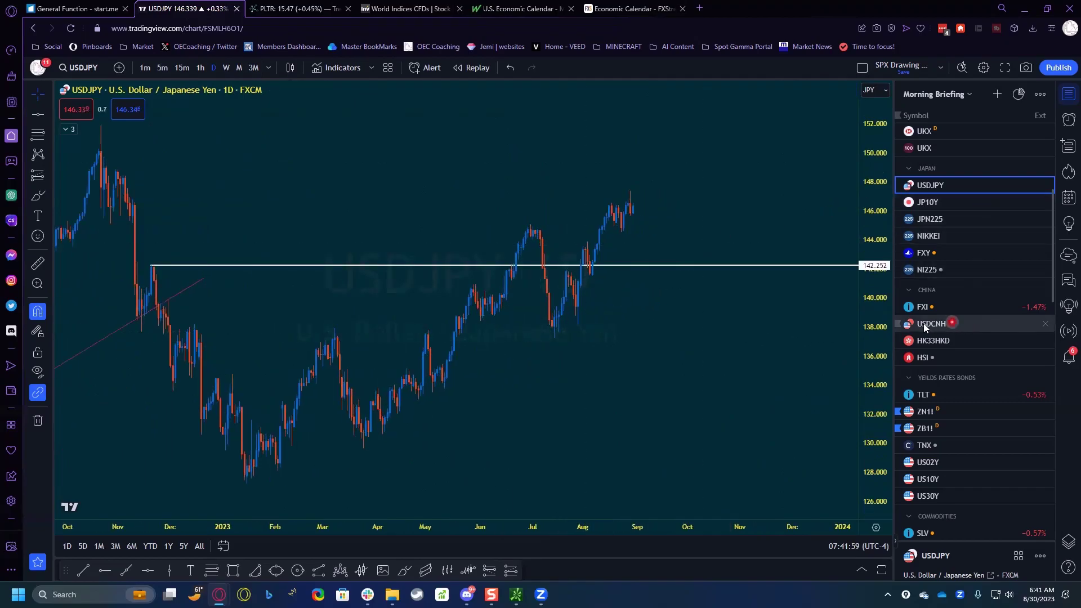
Step: Open SLV from the watchlist's commodities group and examine its daily candles from May through August 2023
{"action": "scroll", "coordinate": [951, 329], "scroll_direction": "down", "scroll_amount": 2}
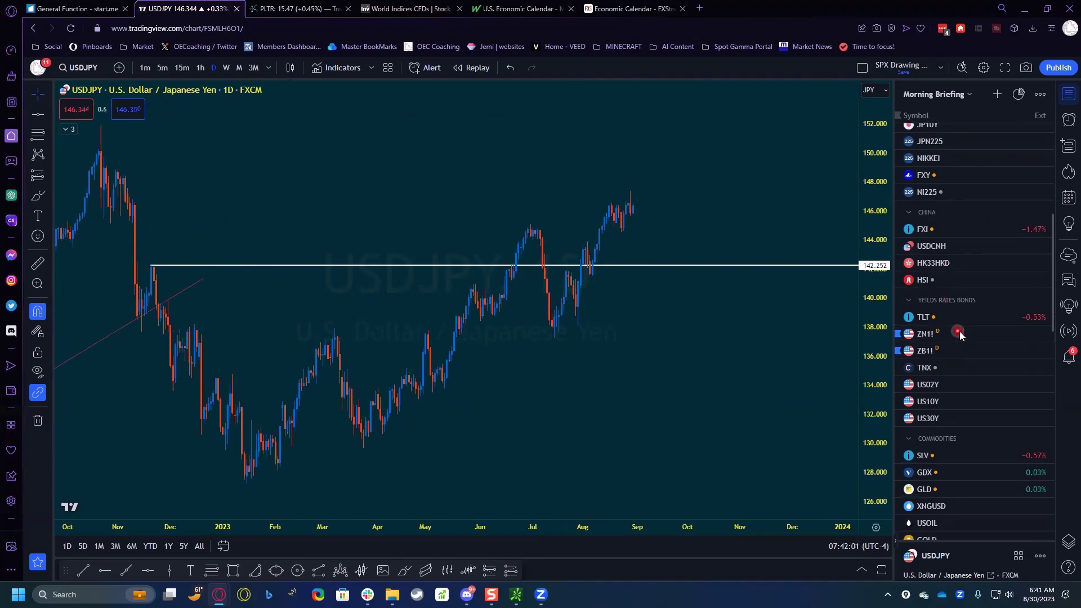
{"action": "scroll", "coordinate": [959, 334], "scroll_direction": "down", "scroll_amount": 3}
{"action": "left_click", "coordinate": [964, 345]}
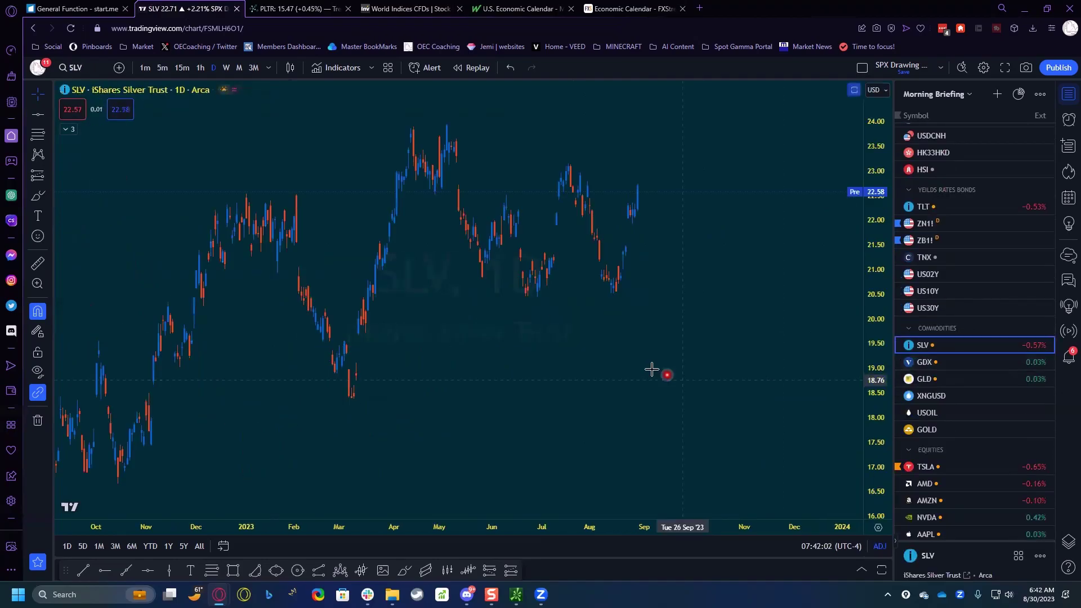
{"action": "left_click_drag", "start_coordinate": [641, 354], "coordinate": [802, 355]}
{"action": "scroll", "coordinate": [777, 345], "scroll_direction": "up", "scroll_amount": 5}
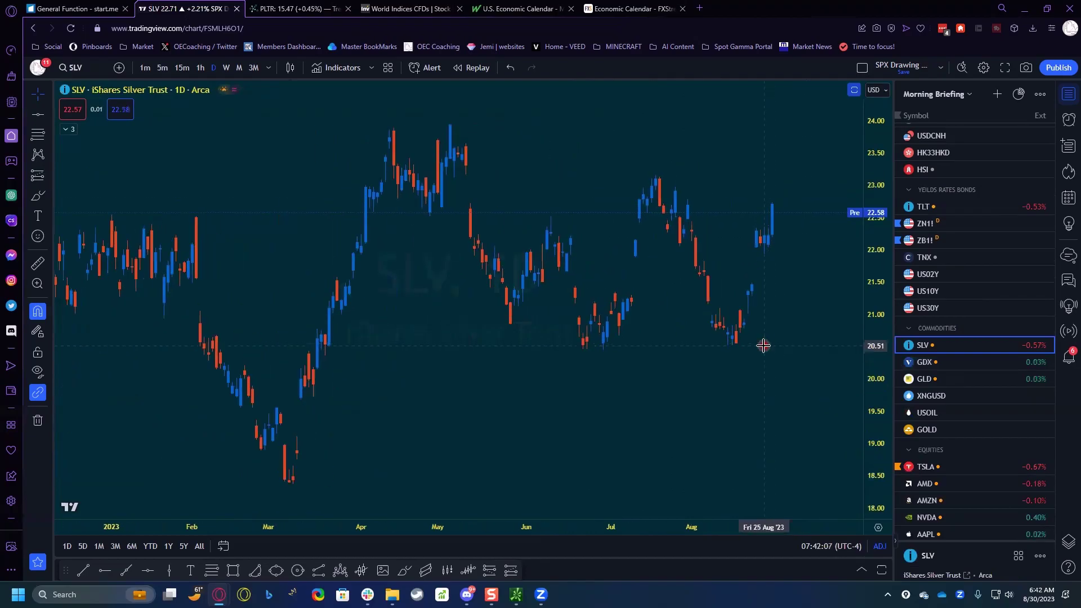
{"action": "scroll", "coordinate": [763, 342], "scroll_direction": "up", "scroll_amount": 1}
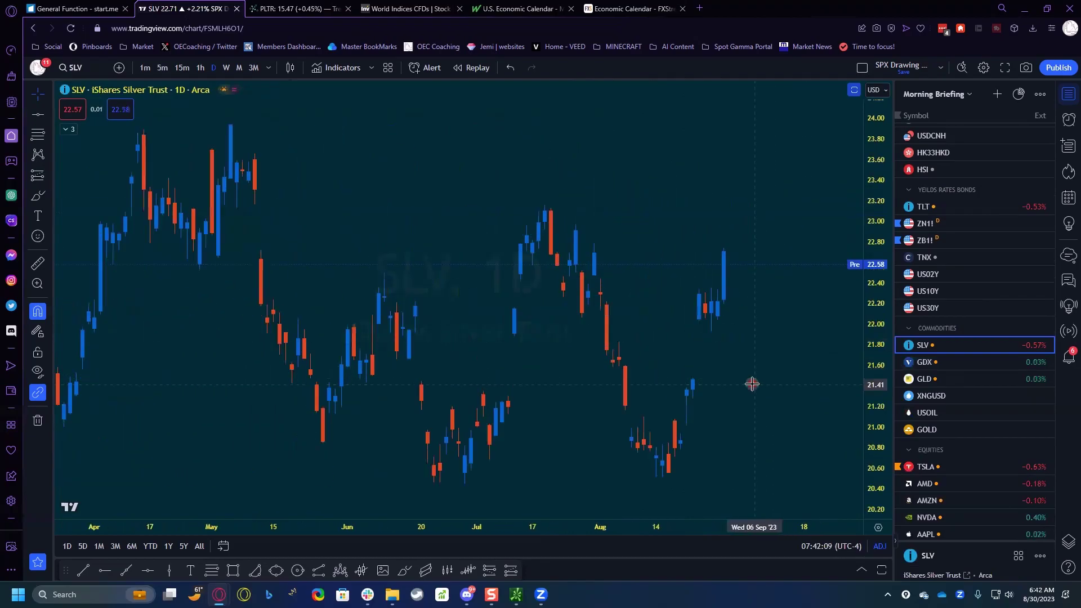
{"action": "scroll", "coordinate": [788, 378], "scroll_direction": "up", "scroll_amount": 3}
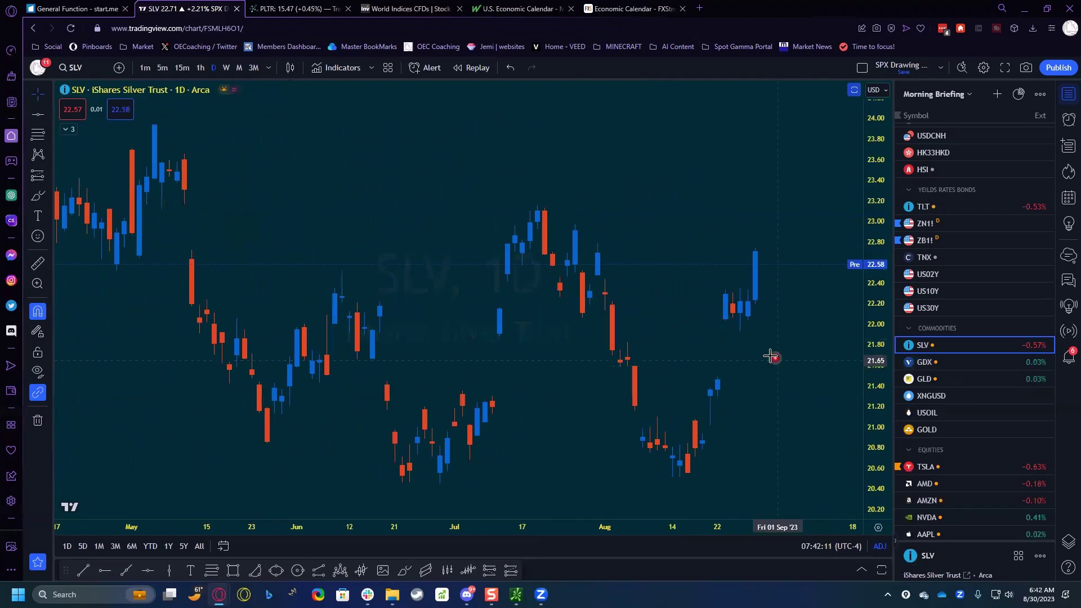
{"action": "scroll", "coordinate": [770, 356], "scroll_direction": "up", "scroll_amount": 1}
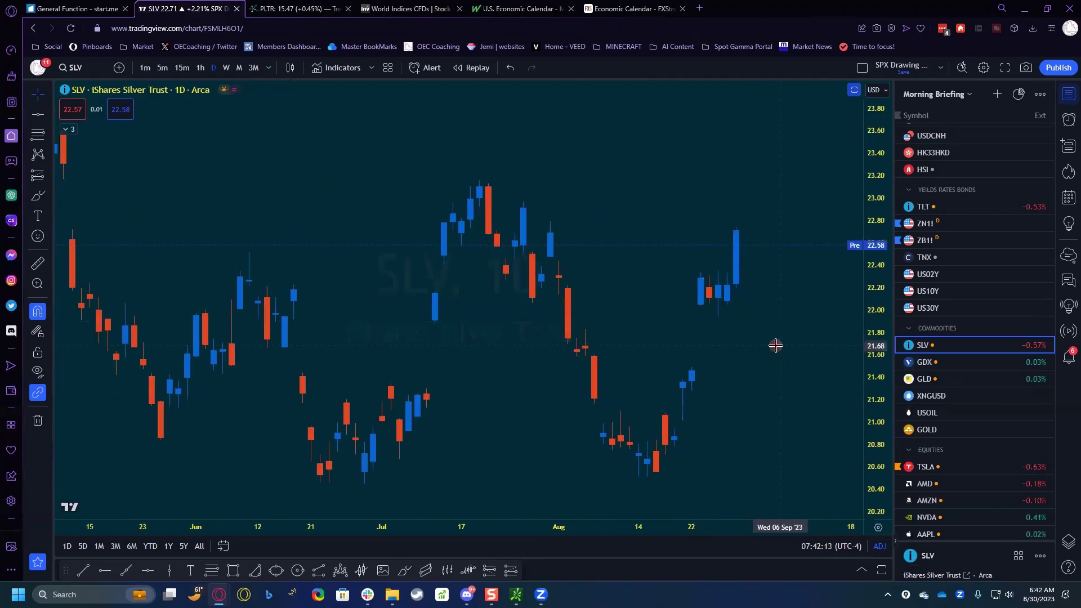
Step: Open USOIL from the watchlist and bring its July and August 2023 daily candles into view
{"action": "left_click", "coordinate": [970, 416]}
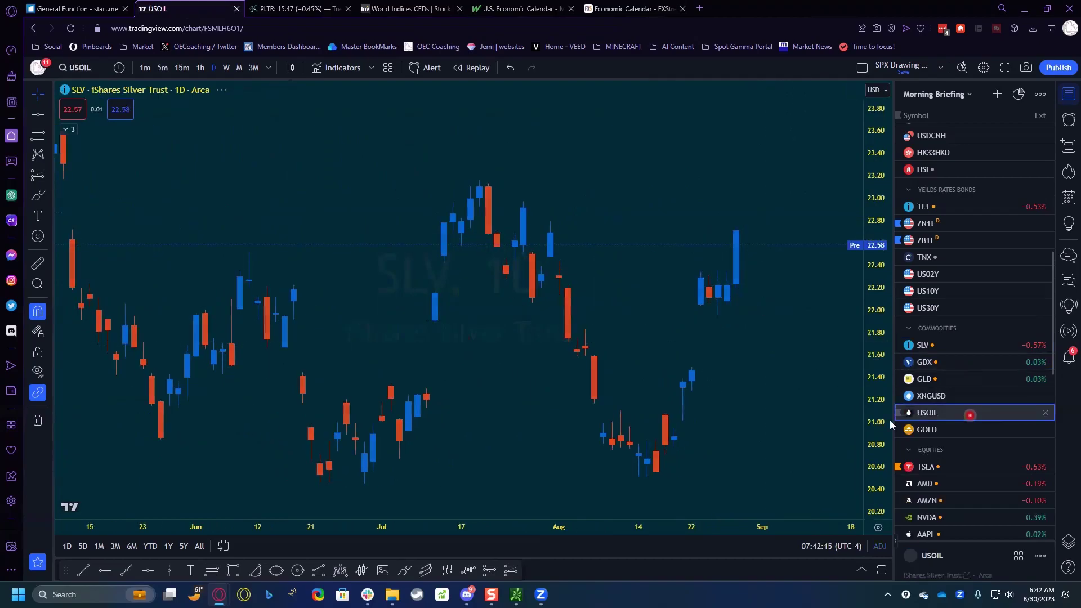
{"action": "scroll", "coordinate": [657, 382], "scroll_direction": "up", "scroll_amount": 3}
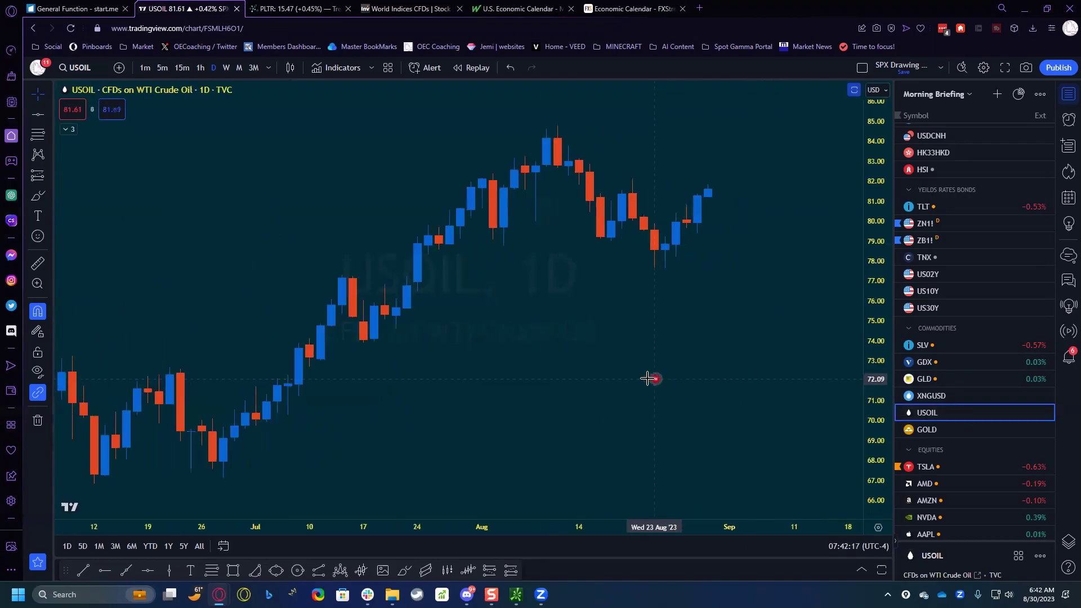
{"action": "left_click_drag", "start_coordinate": [635, 369], "coordinate": [734, 236]}
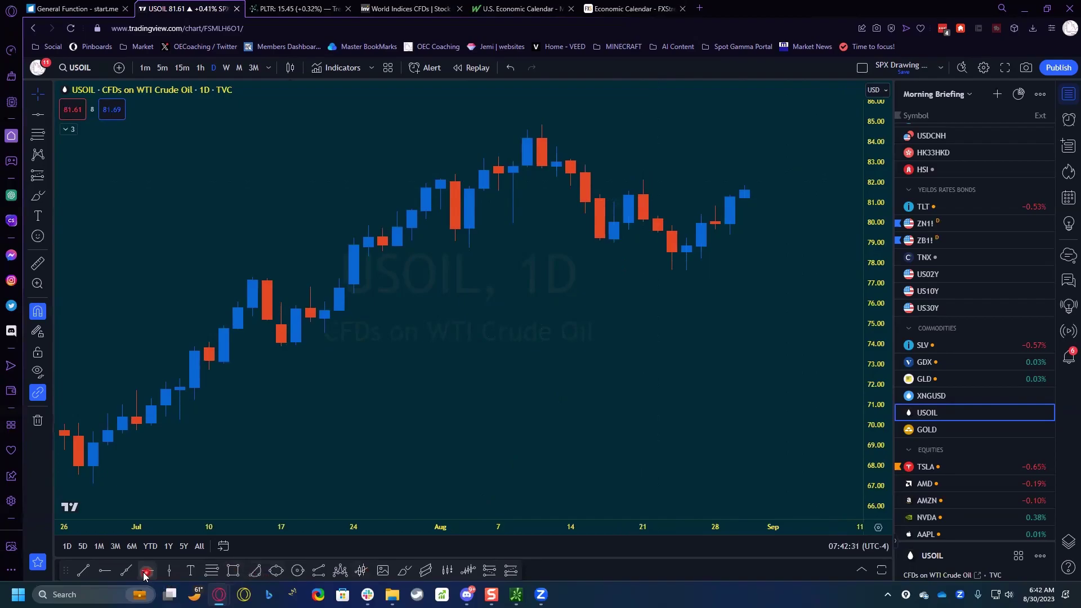
Step: Draw a horizontal ray from USOIL's August 21 high at 82.13 and style it white with the thinnest line
{"action": "left_click", "coordinate": [105, 570]}
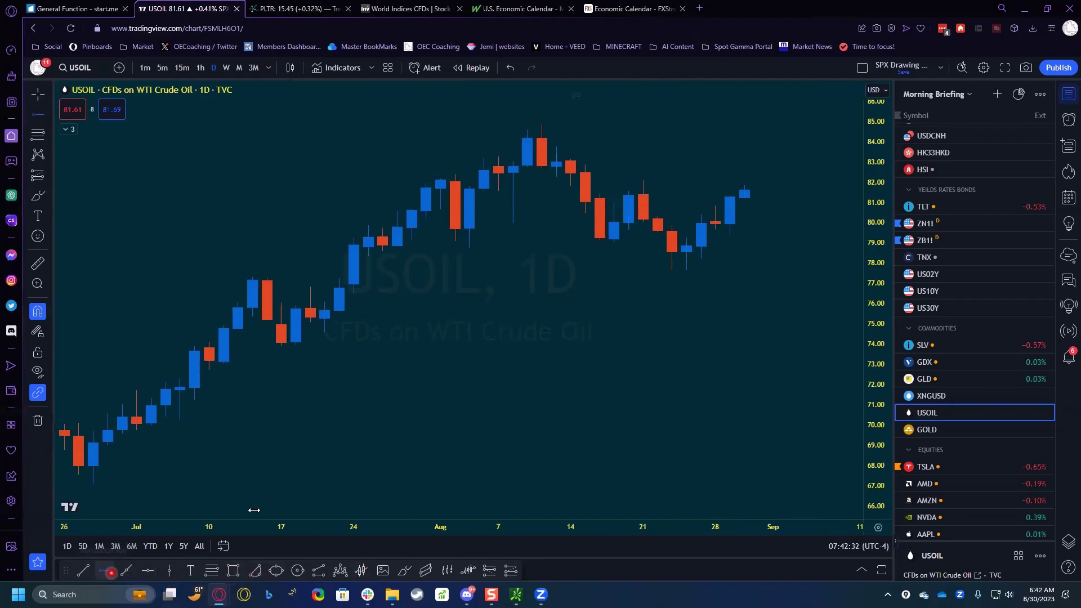
{"action": "left_click", "coordinate": [642, 179]}
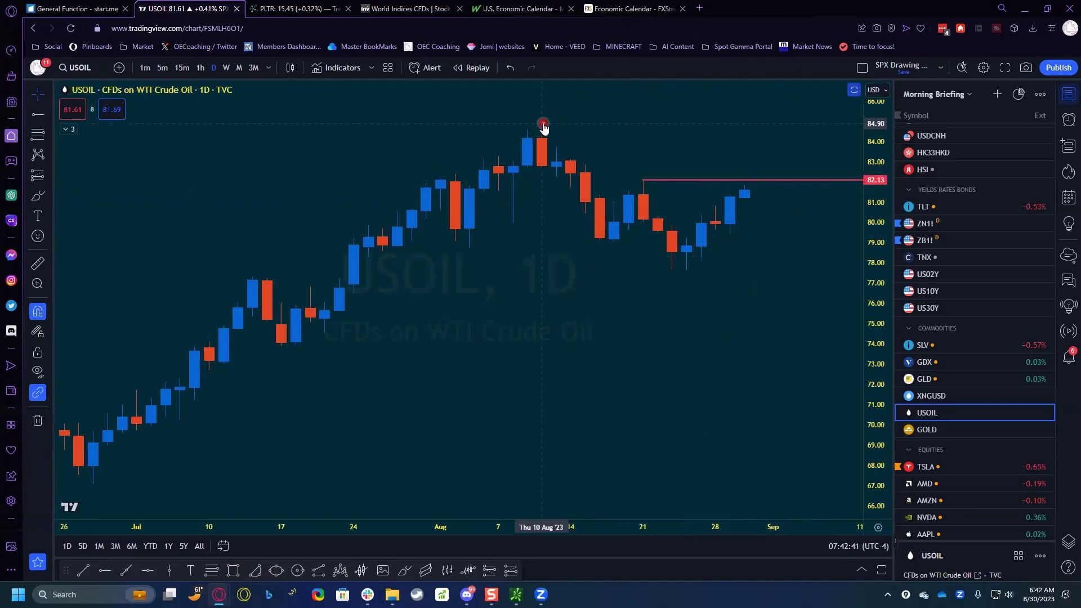
{"action": "double_click", "coordinate": [688, 181]}
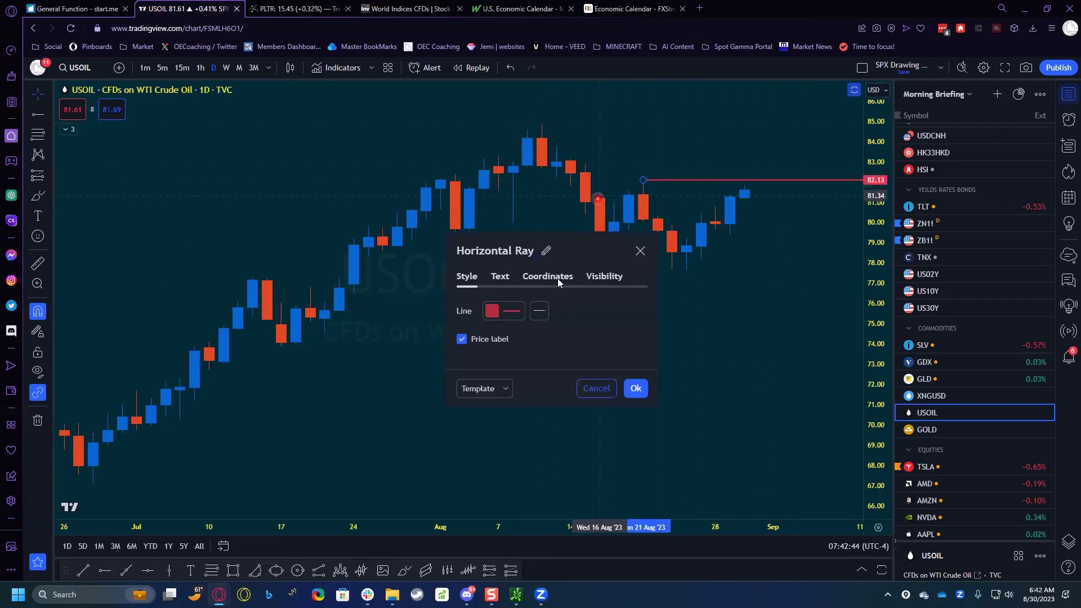
{"action": "left_click", "coordinate": [512, 312]}
{"action": "left_click", "coordinate": [499, 517]}
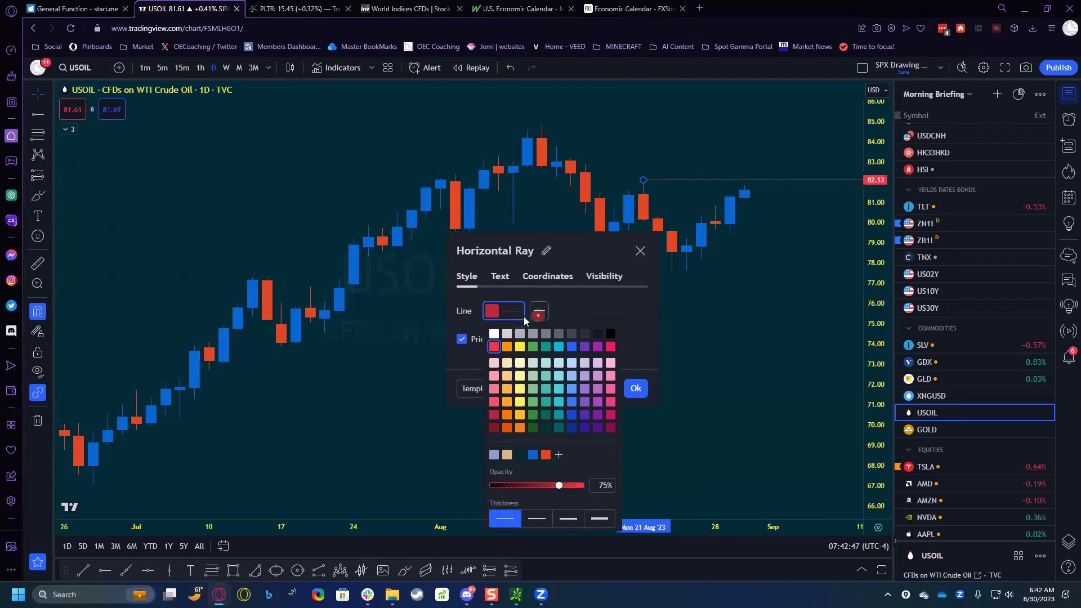
{"action": "left_click", "coordinate": [494, 334]}
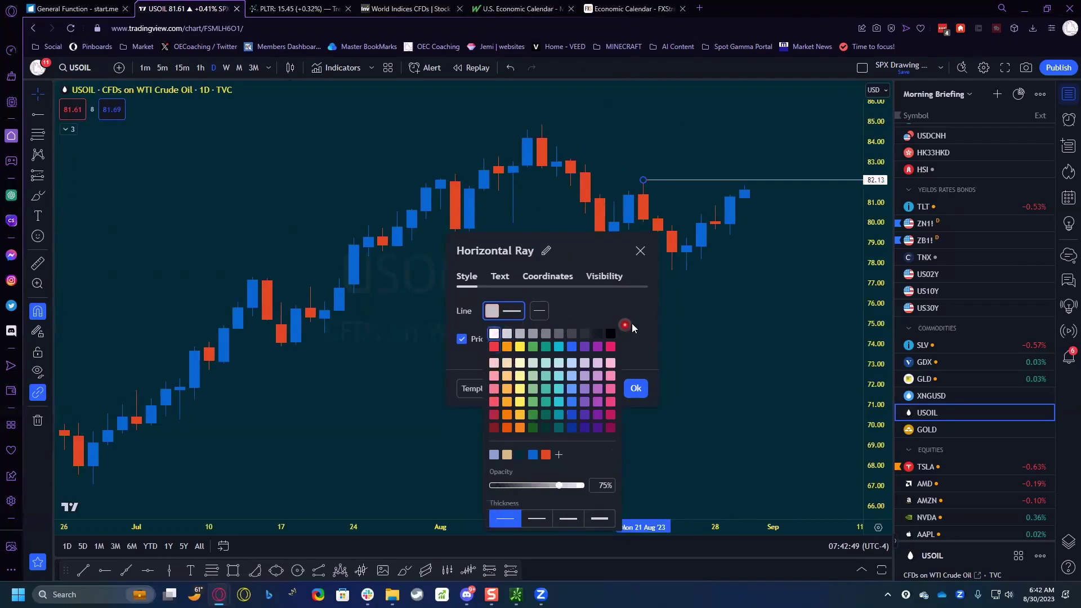
{"action": "left_click", "coordinate": [625, 325]}
{"action": "left_click", "coordinate": [635, 387]}
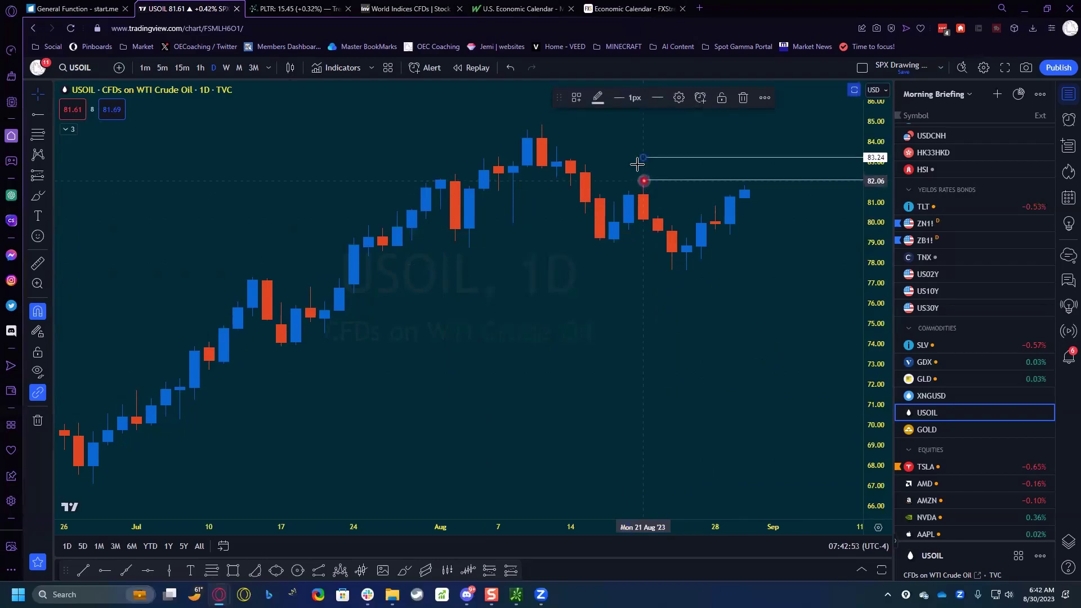
Step: Anchor the copied white horizontal ray at USOIL's August 10 high, about 84.85
{"action": "left_click_drag", "start_coordinate": [634, 154], "coordinate": [569, 176]}
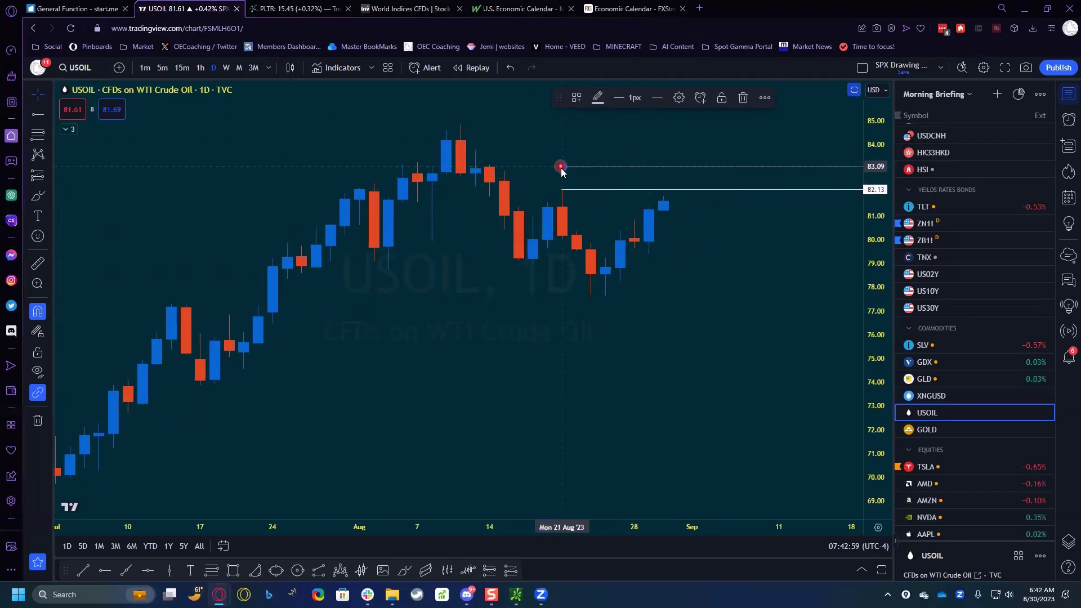
{"action": "left_click_drag", "start_coordinate": [561, 167], "coordinate": [460, 125]}
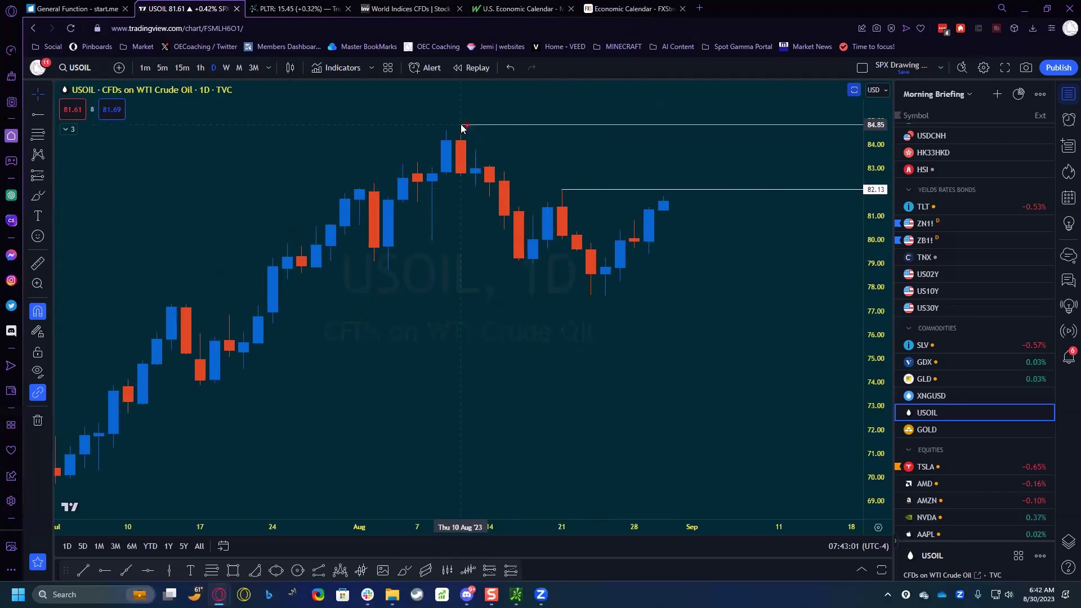
{"action": "scroll", "coordinate": [683, 358], "scroll_direction": "down", "scroll_amount": 3}
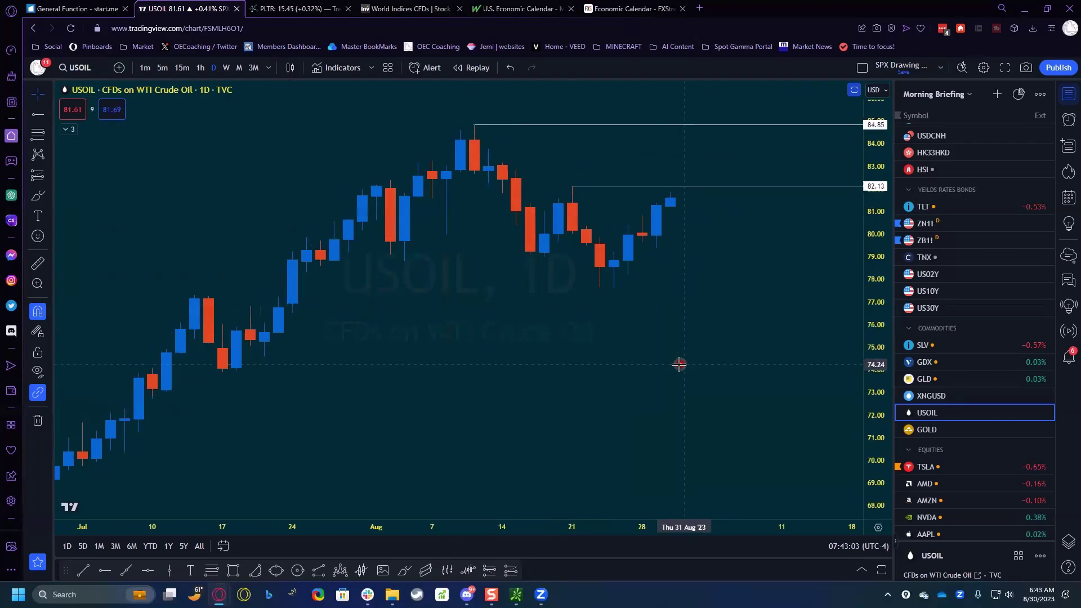
Step: Open GOLD from the watchlist and review its daily candles from February through August 2023
{"action": "left_click", "coordinate": [960, 428]}
{"action": "scroll", "coordinate": [780, 422], "scroll_direction": "down", "scroll_amount": 5}
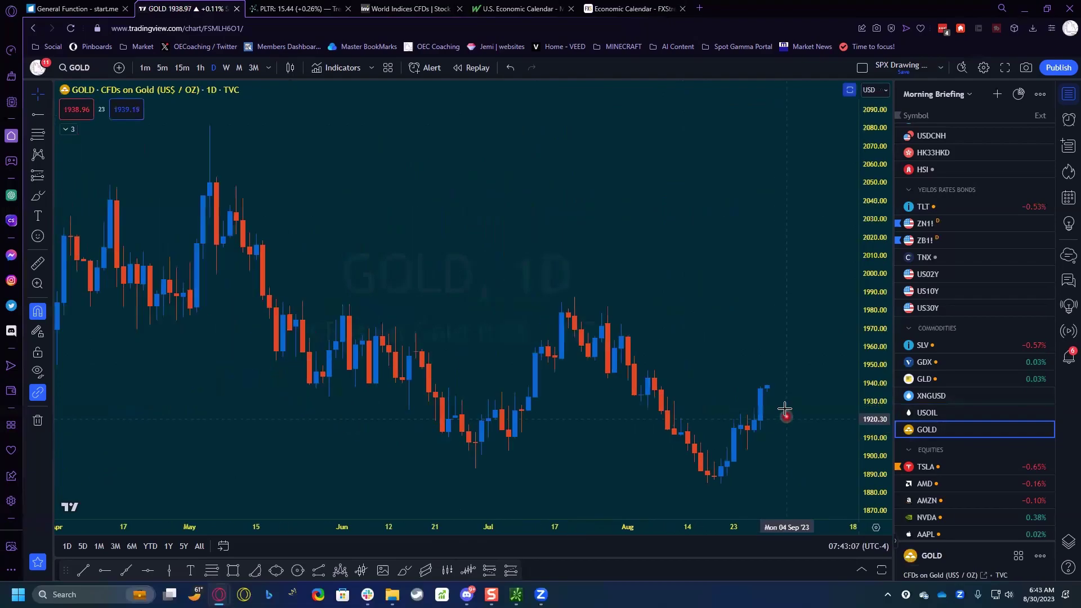
{"action": "scroll", "coordinate": [776, 397], "scroll_direction": "down", "scroll_amount": 1}
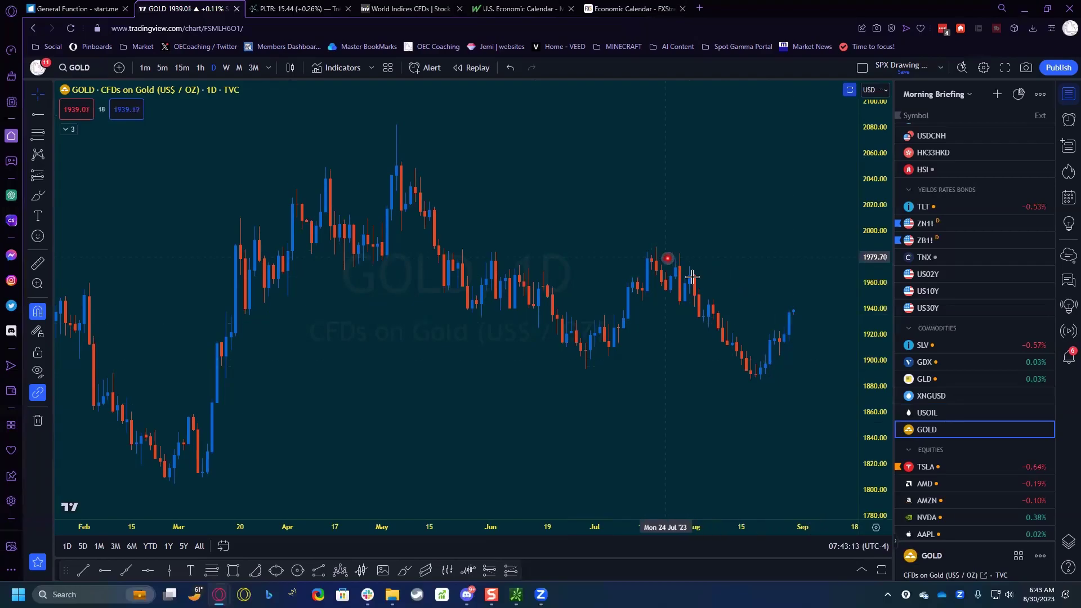
{"action": "scroll", "coordinate": [782, 380], "scroll_direction": "up", "scroll_amount": 2}
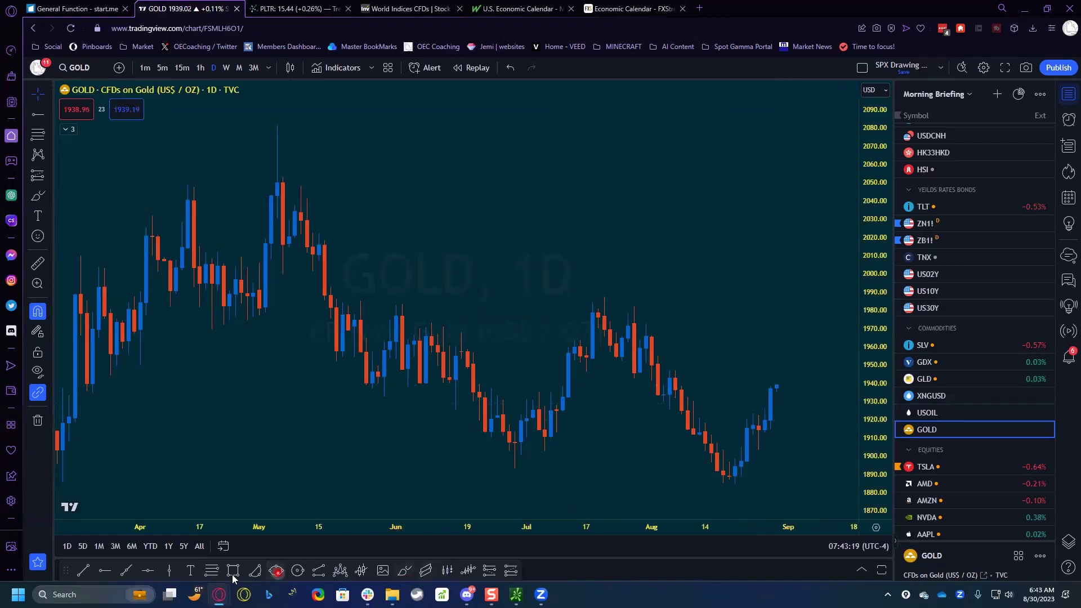
Step: Draw a Fibonacci retracement on GOLD from the August 17 low at 1885.09 to the July 20 high at 1987.42
{"action": "left_click", "coordinate": [213, 570]}
{"action": "left_click", "coordinate": [723, 487]}
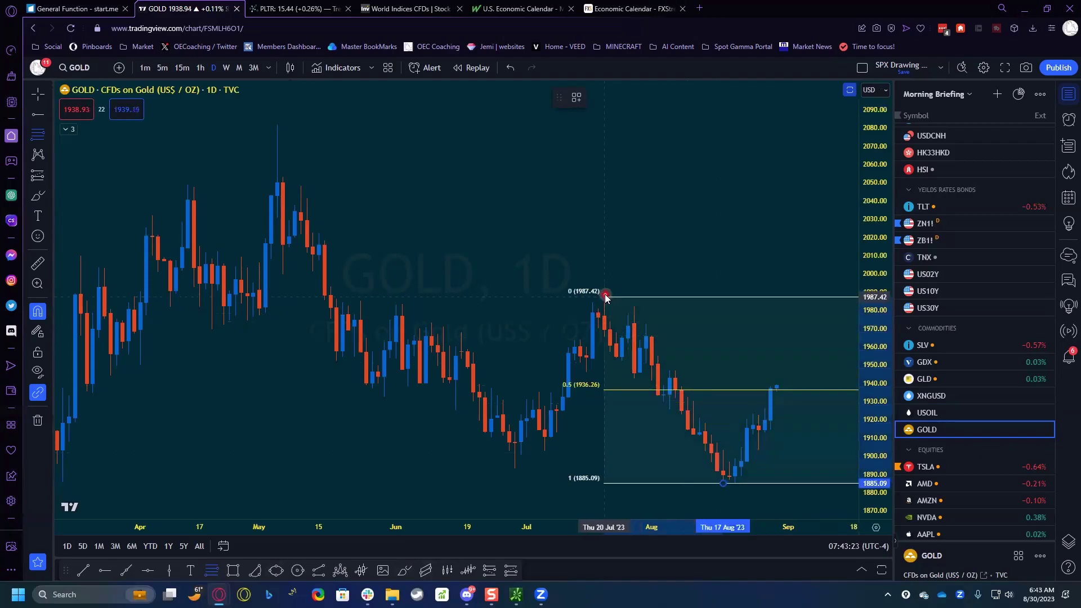
{"action": "left_click", "coordinate": [605, 293]}
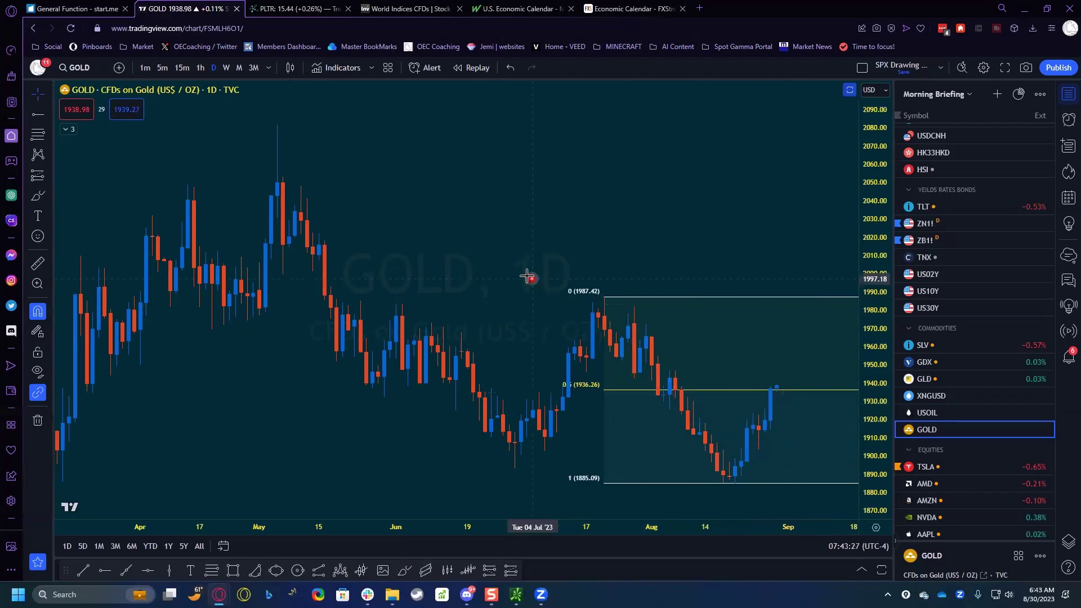
Step: Examine GOLD's recent daily candles against the 0.5 retracement level, both close up and over the wider 2023 range
{"action": "scroll", "coordinate": [523, 266], "scroll_direction": "up", "scroll_amount": 2}
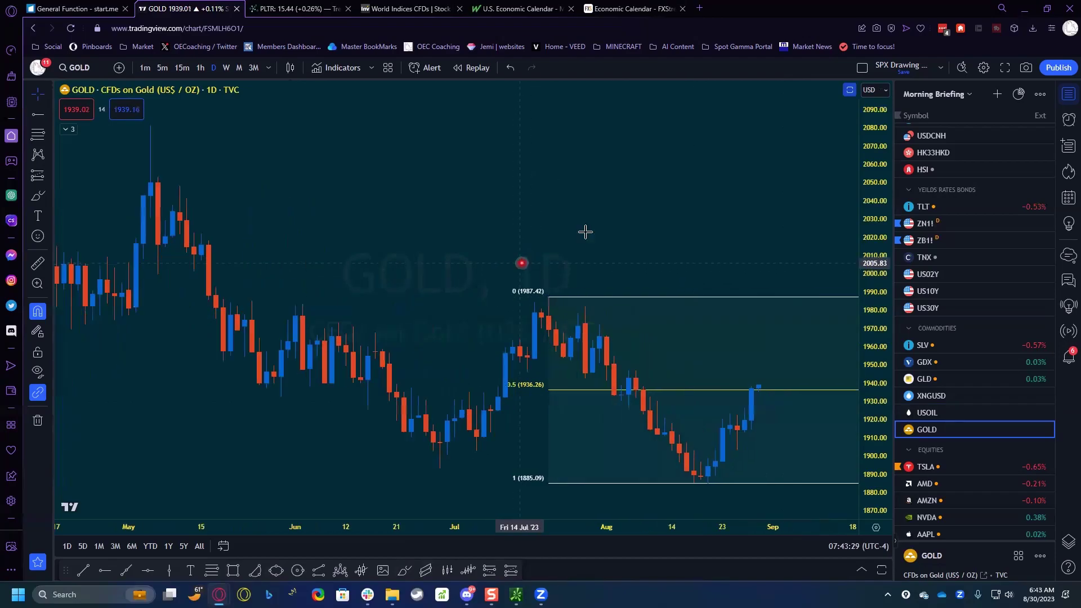
{"action": "scroll", "coordinate": [614, 234], "scroll_direction": "up", "scroll_amount": 3}
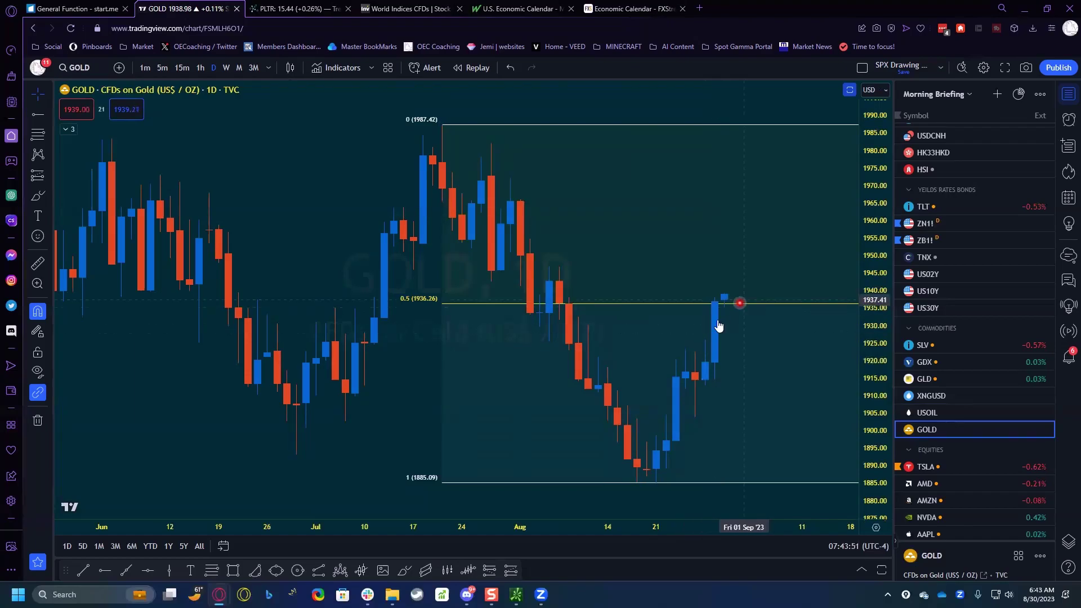
{"action": "left_click", "coordinate": [556, 269]}
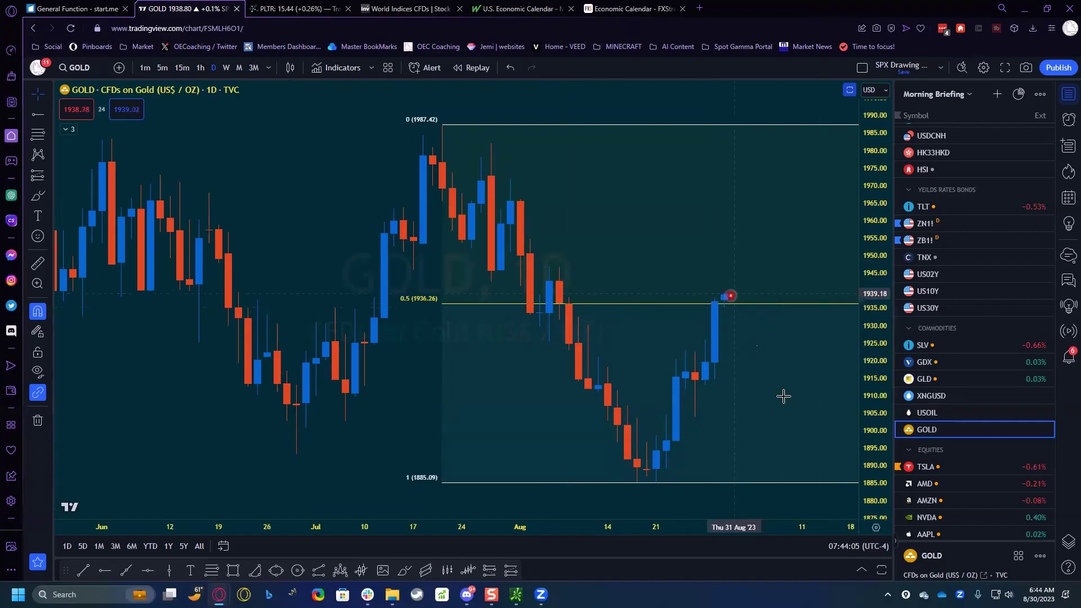
{"action": "scroll", "coordinate": [772, 433], "scroll_direction": "down", "scroll_amount": 5}
{"action": "scroll", "coordinate": [804, 447], "scroll_direction": "down", "scroll_amount": 2}
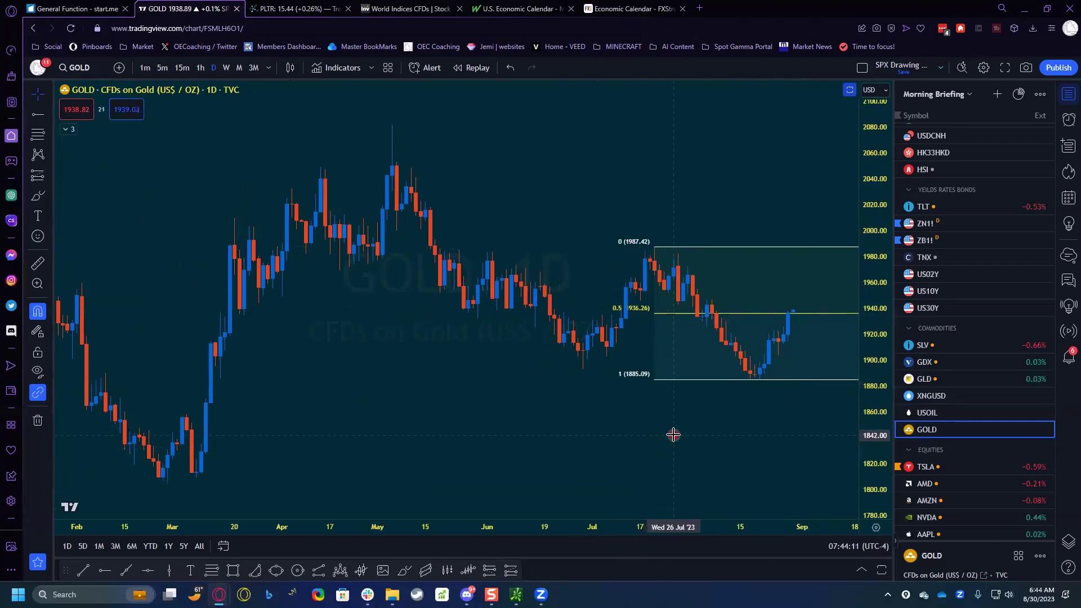
{"action": "scroll", "coordinate": [674, 434], "scroll_direction": "up", "scroll_amount": 2}
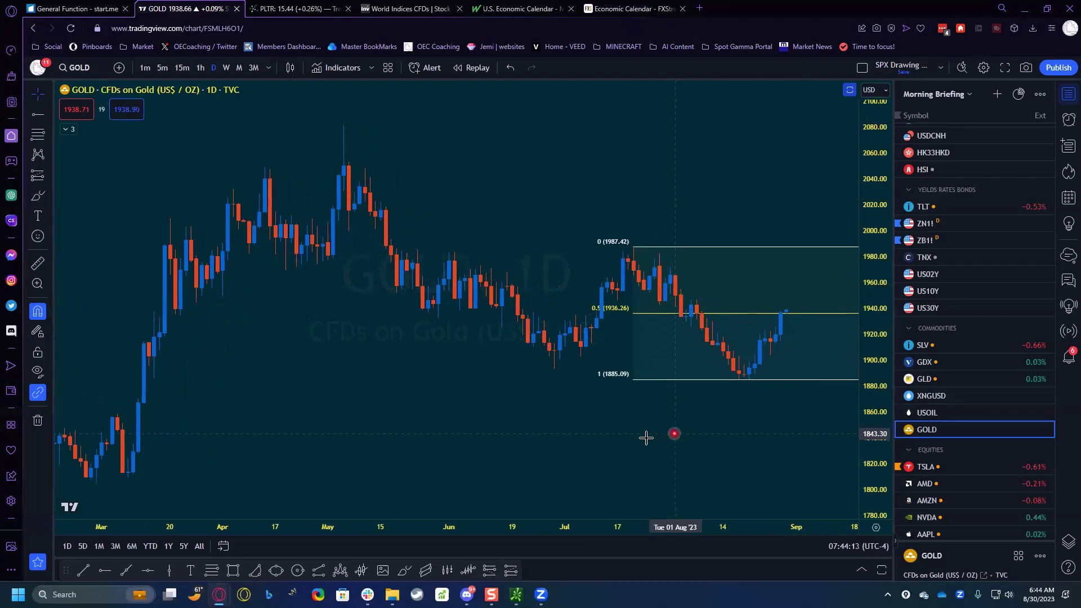
Step: Switch to thinkorswim, open the MarketWatch event calendar and move the Description column directly after the Time column
{"action": "left_click", "coordinate": [1044, 6]}
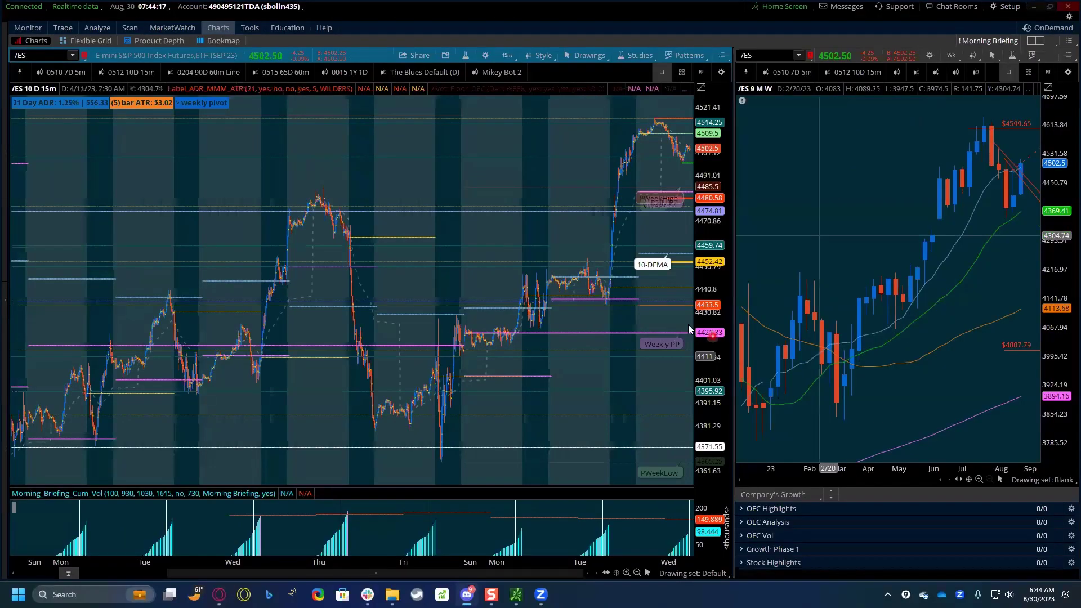
{"action": "left_click", "coordinate": [171, 29]}
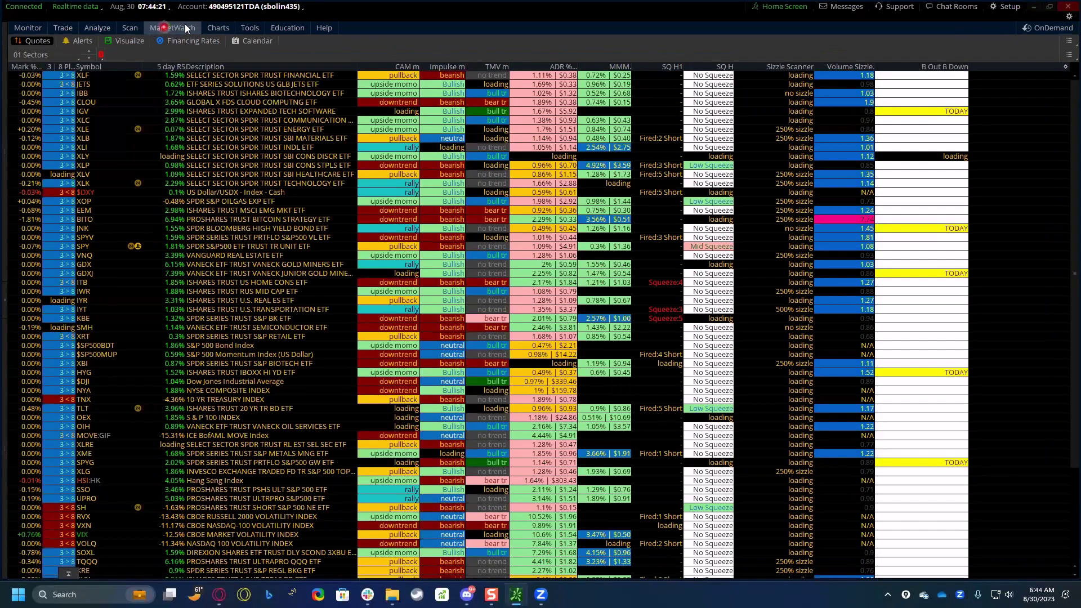
{"action": "left_click", "coordinate": [258, 41]}
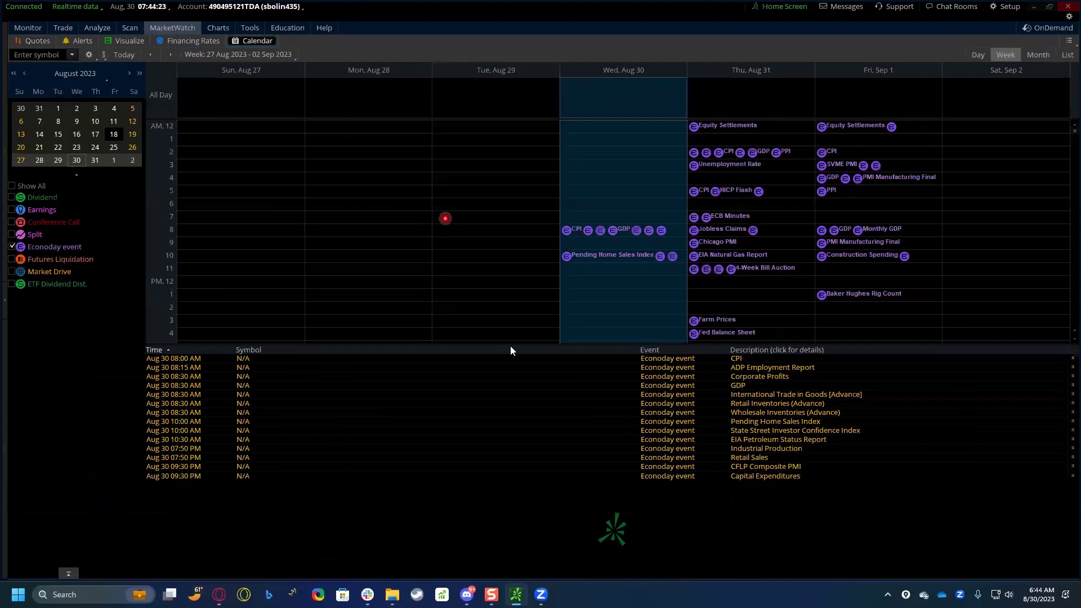
{"action": "left_click_drag", "start_coordinate": [745, 349], "coordinate": [265, 361]}
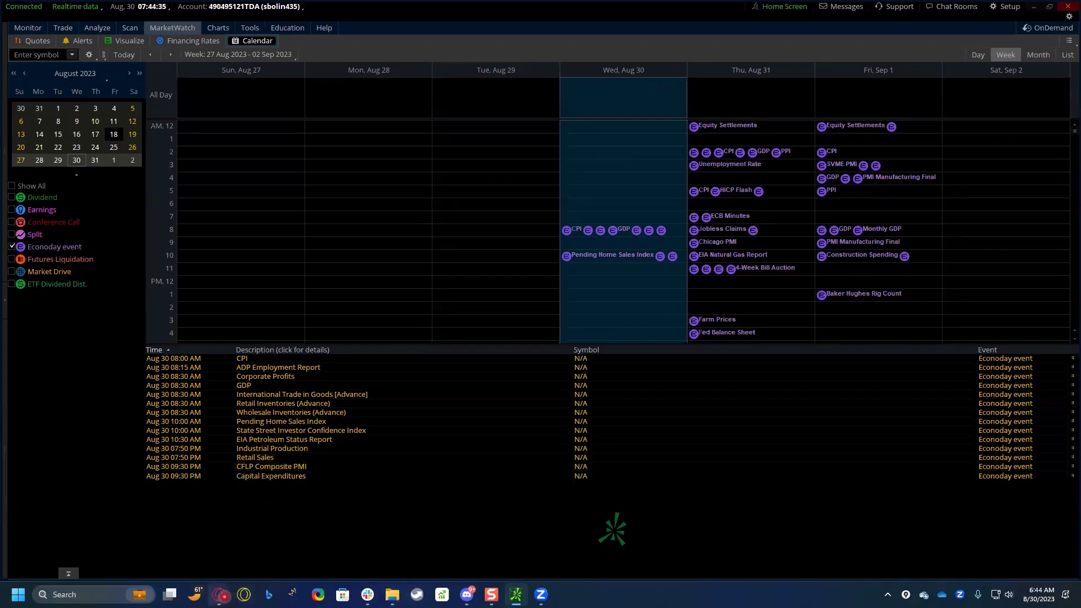
Step: Switch back to the browser, open FinancialJuice from the start page and look over its August 30 and 31 economic calendar
{"action": "mouse_move", "coordinate": [219, 594]}
{"action": "left_click", "coordinate": [179, 554]}
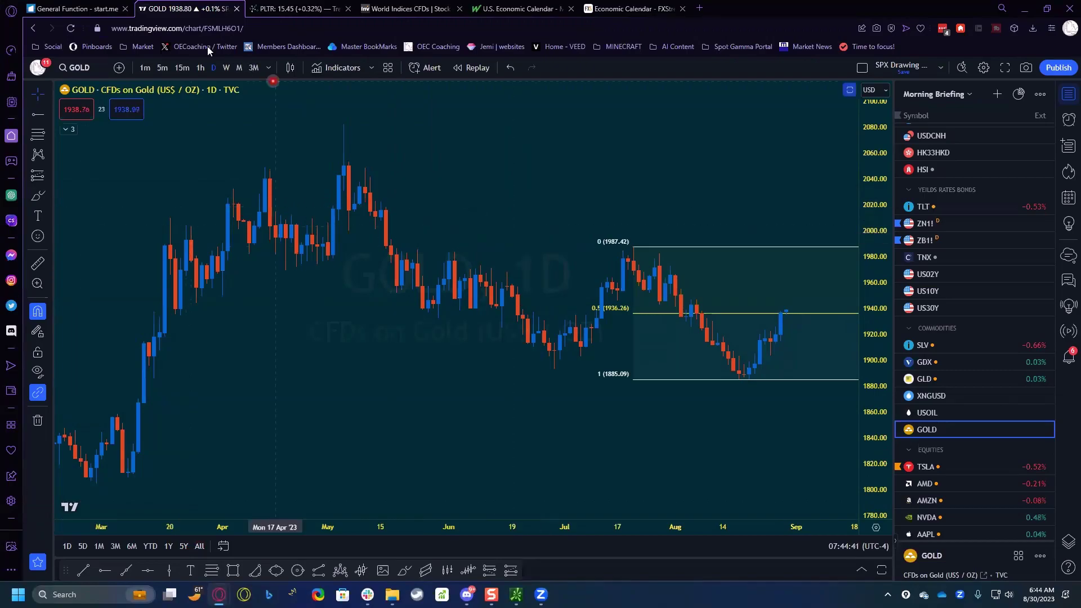
{"action": "left_click", "coordinate": [300, 16]}
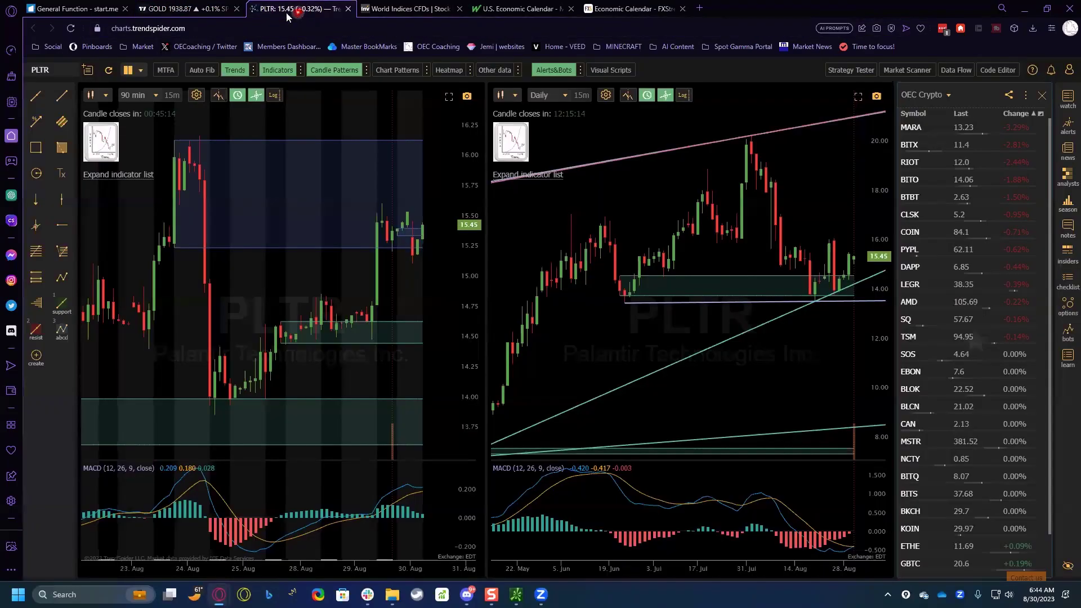
{"action": "left_click", "coordinate": [187, 13]}
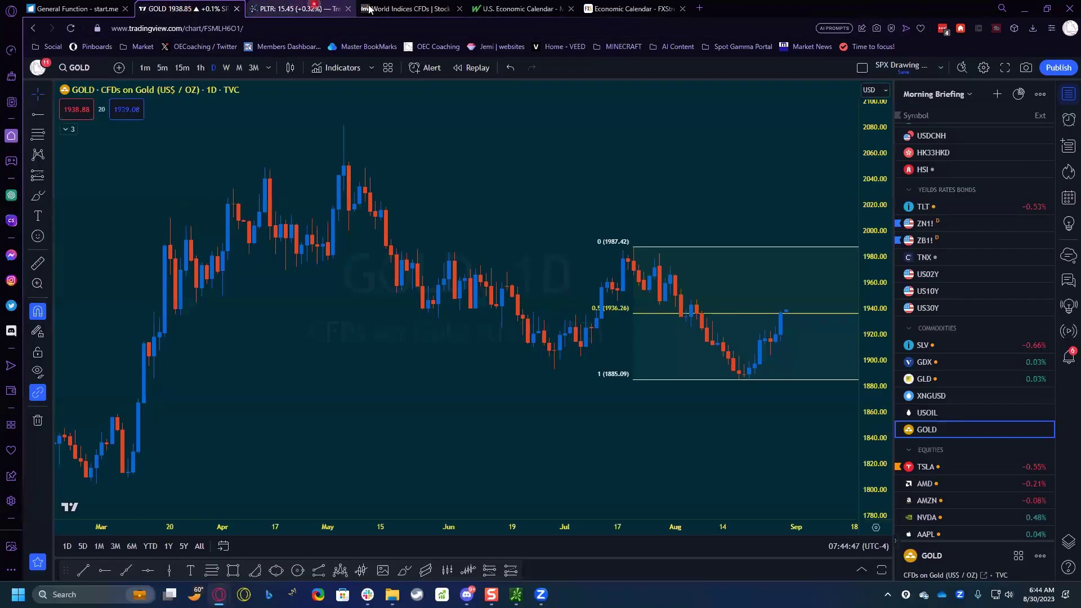
{"action": "left_click", "coordinate": [406, 9]}
{"action": "left_click", "coordinate": [528, 9]}
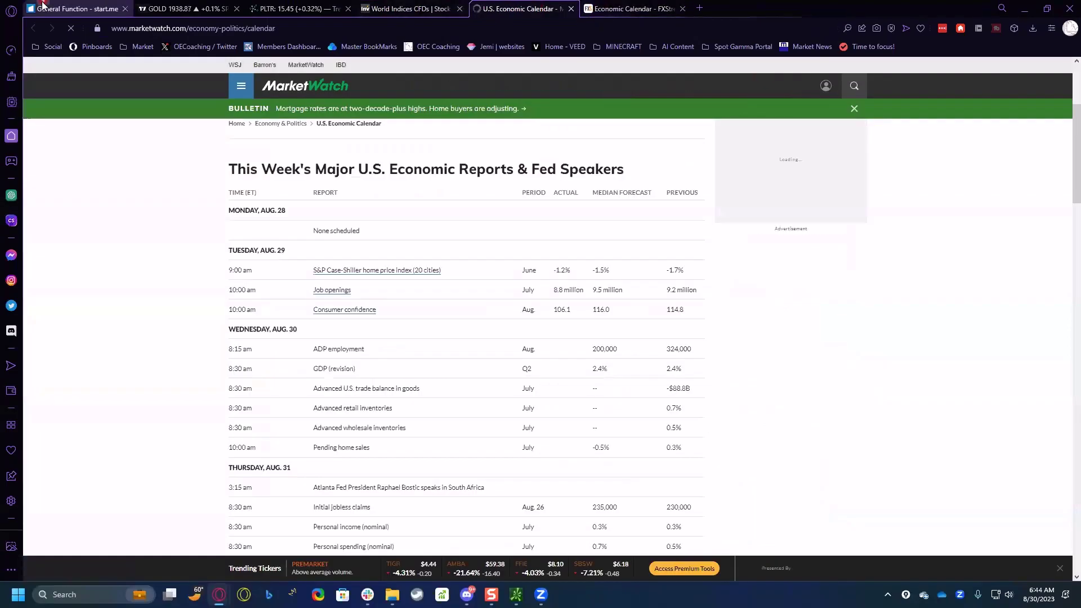
{"action": "left_click", "coordinate": [73, 9]}
{"action": "left_click", "coordinate": [67, 265]}
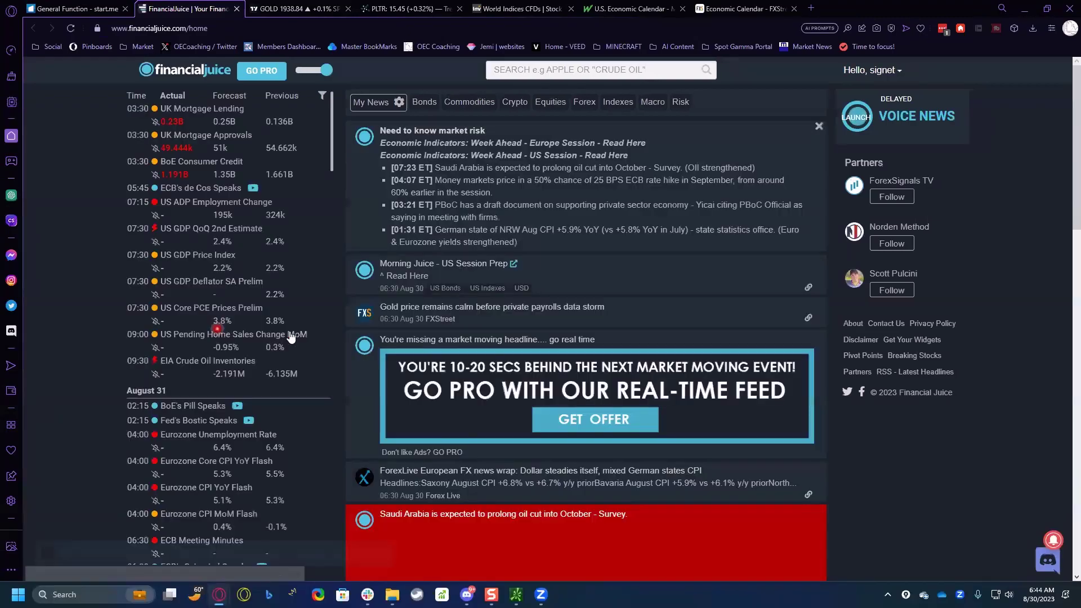
{"action": "scroll", "coordinate": [431, 380], "scroll_direction": "down", "scroll_amount": 2}
{"action": "scroll", "coordinate": [430, 381], "scroll_direction": "down", "scroll_amount": 1}
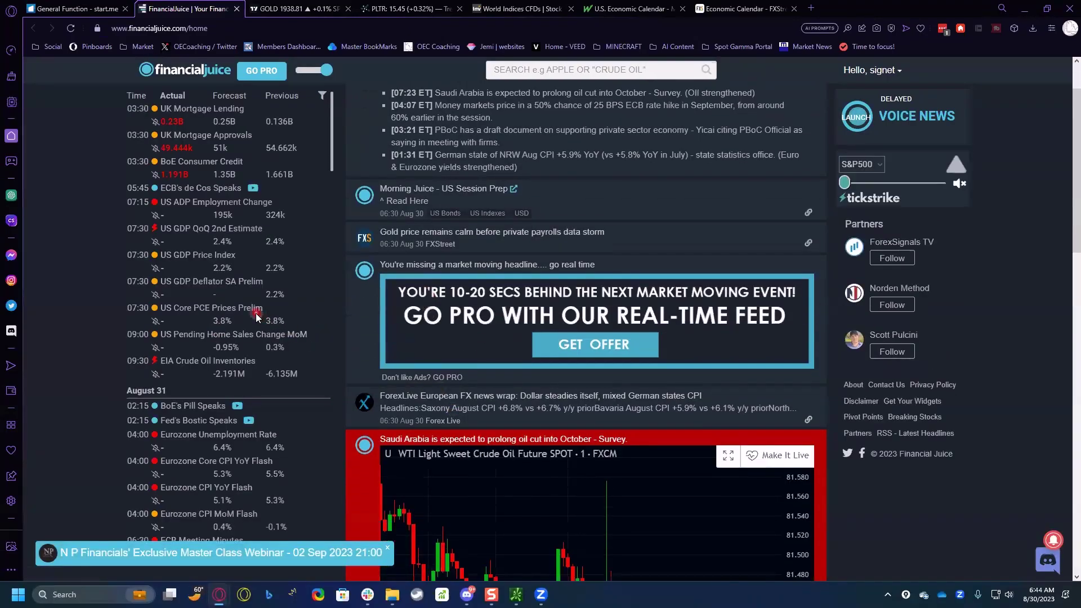
{"action": "scroll", "coordinate": [273, 315], "scroll_direction": "down", "scroll_amount": 2}
{"action": "scroll", "coordinate": [454, 399], "scroll_direction": "up", "scroll_amount": 2}
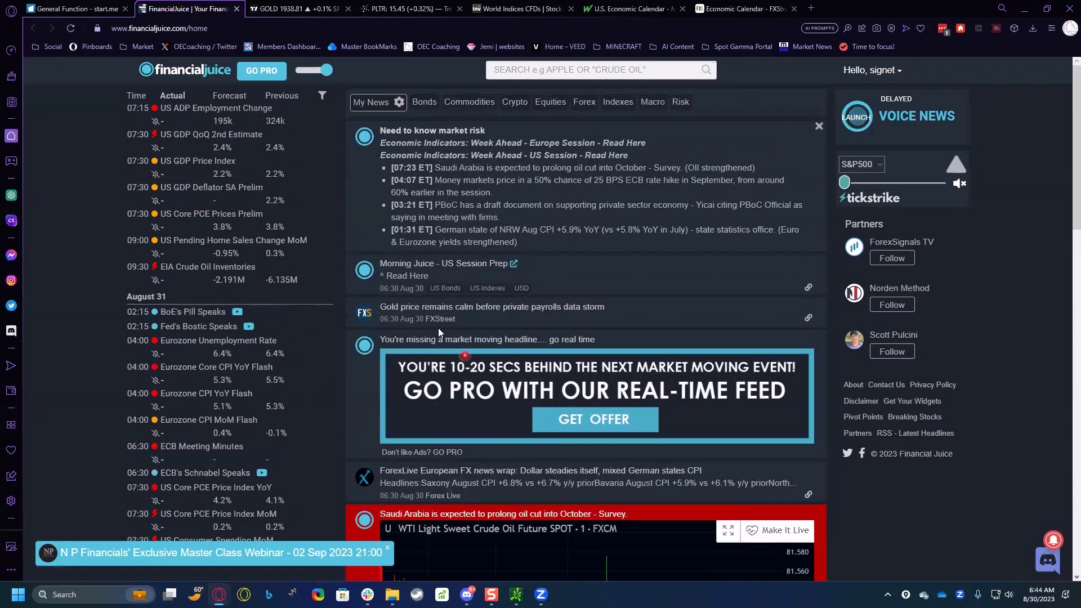
Step: Open the Morning Juice - US Session Prep article, read its Sentiment and Docket sections, and close the article
{"action": "left_click", "coordinate": [513, 264]}
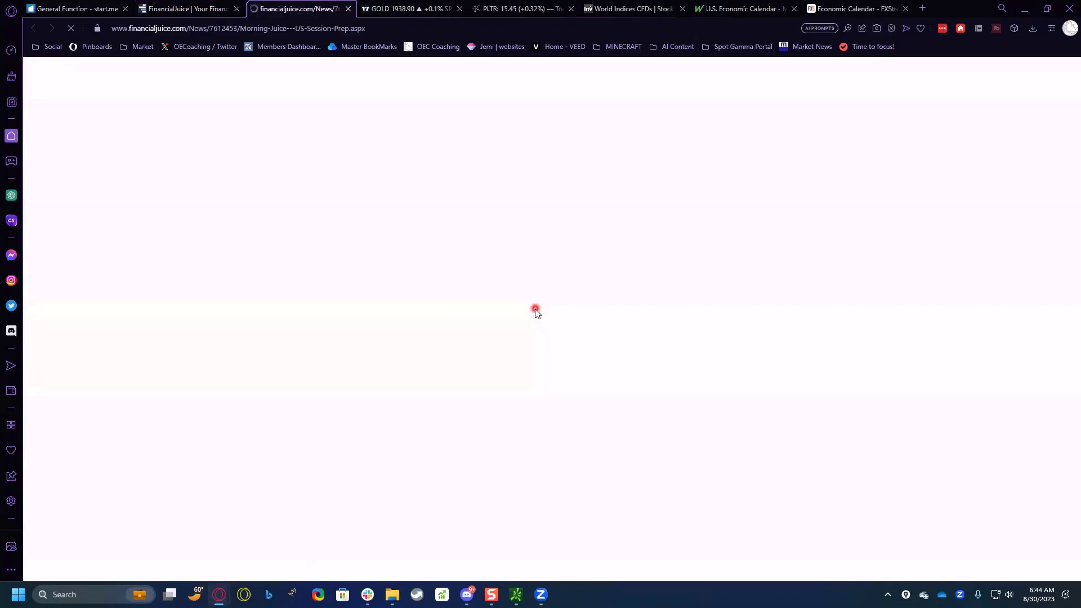
{"action": "scroll", "coordinate": [519, 380], "scroll_direction": "down", "scroll_amount": 5}
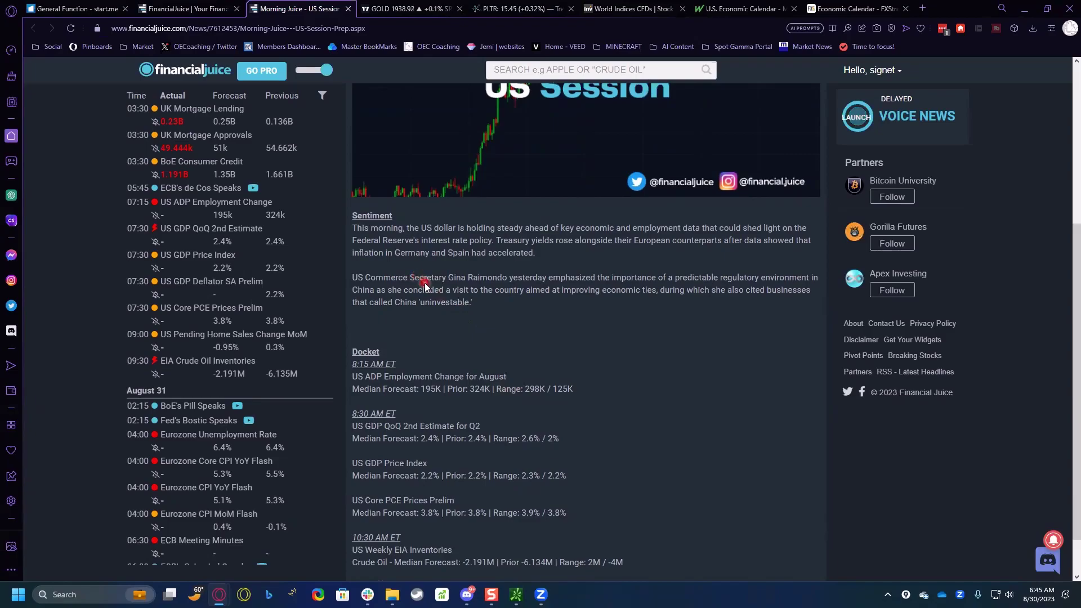
{"action": "scroll", "coordinate": [427, 359], "scroll_direction": "down", "scroll_amount": 1}
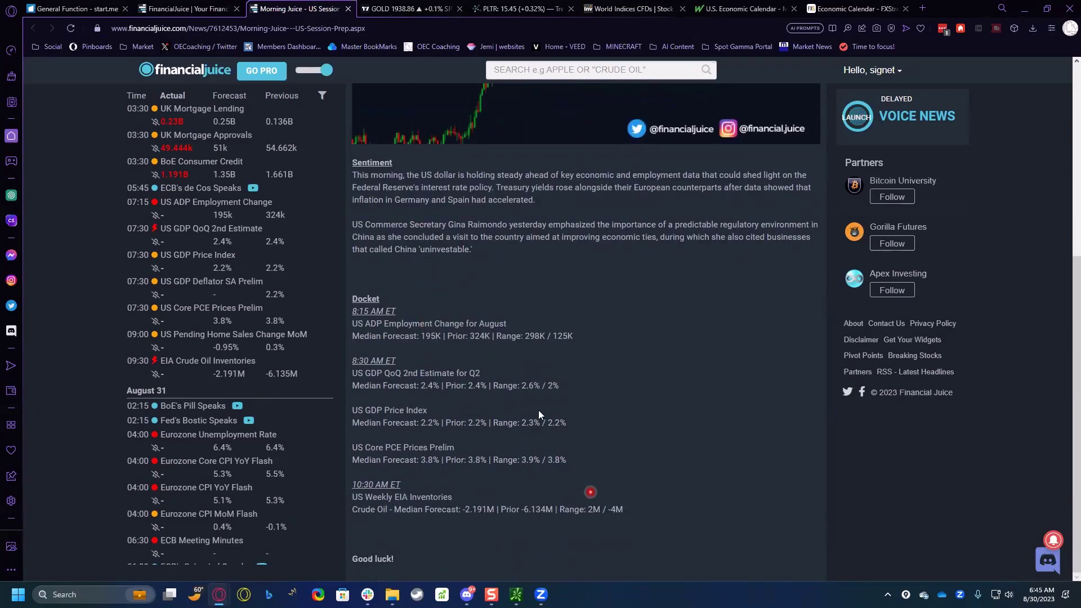
{"action": "scroll", "coordinate": [469, 293], "scroll_direction": "up", "scroll_amount": 5}
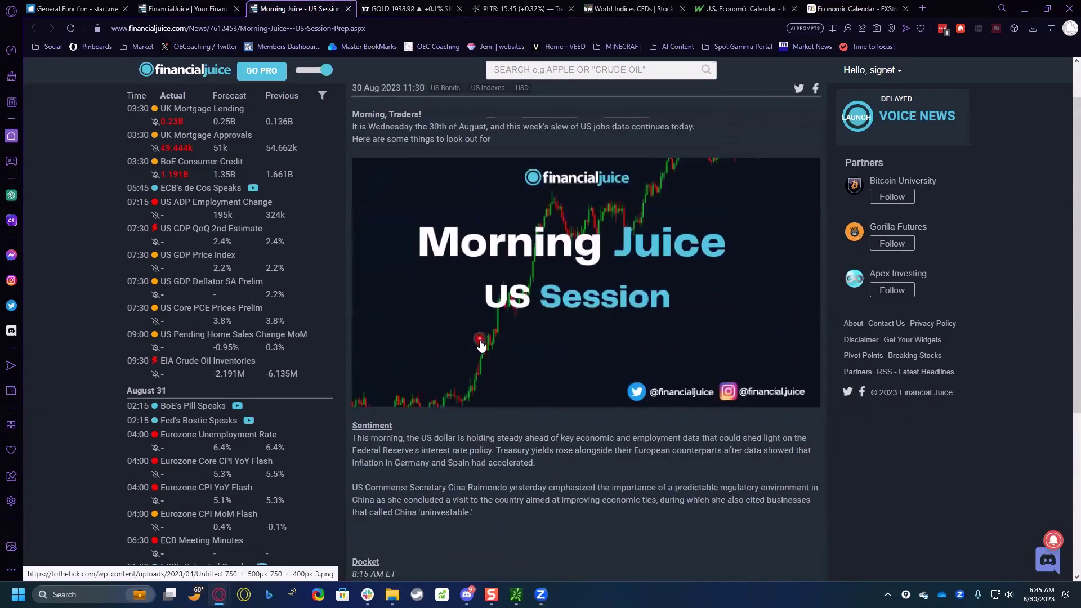
{"action": "scroll", "coordinate": [492, 388], "scroll_direction": "down", "scroll_amount": 3}
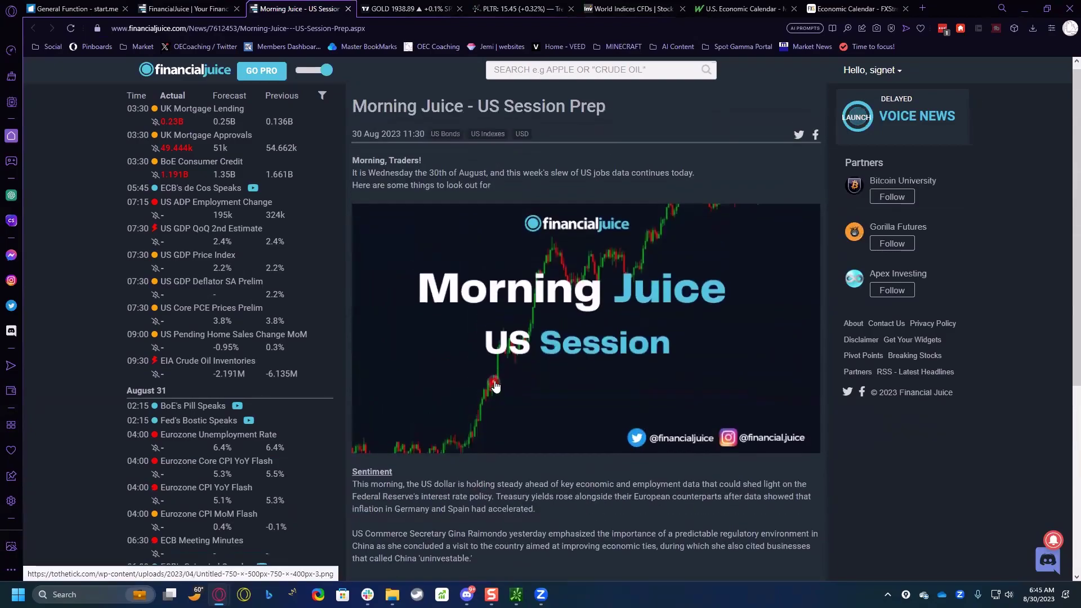
{"action": "scroll", "coordinate": [486, 341], "scroll_direction": "down", "scroll_amount": 3}
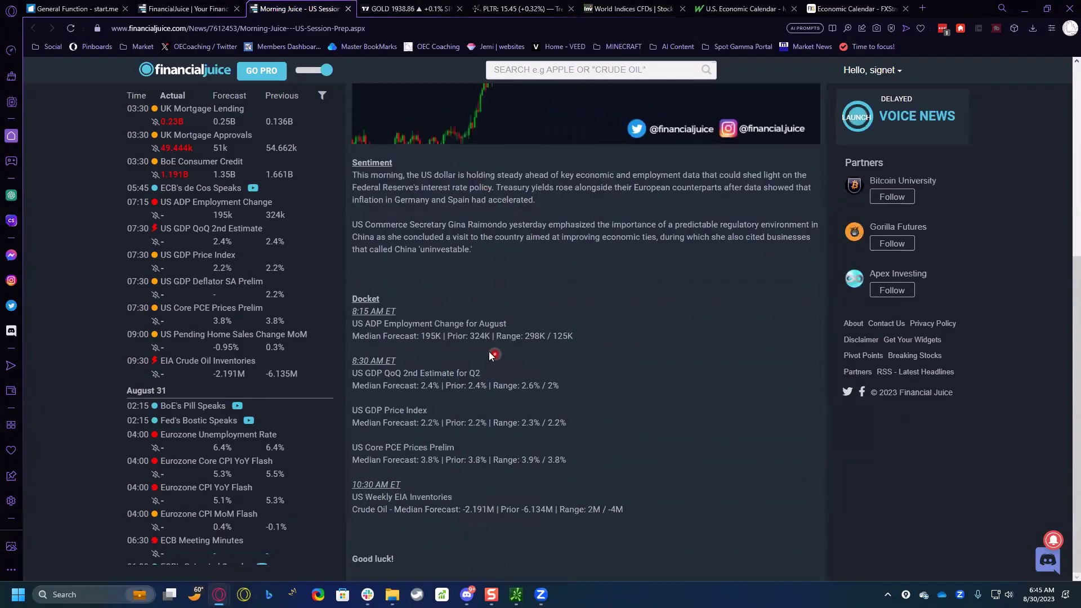
{"action": "left_click", "coordinate": [348, 9]}
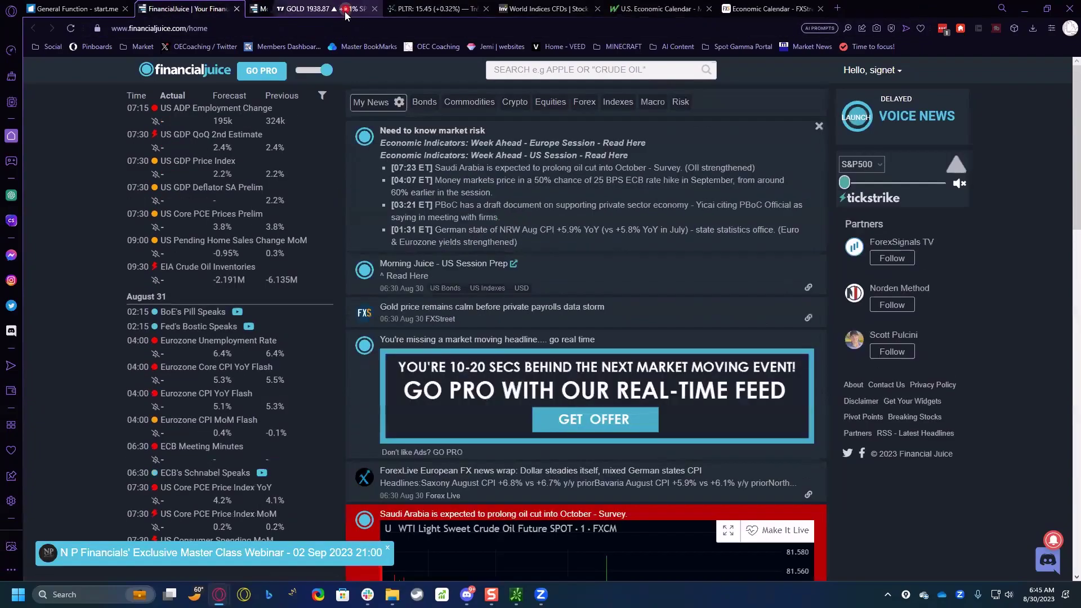
Step: Read FinancialJuice's Europe Market Wrap and the neighbouring headlines, dismissing the webinar banner
{"action": "scroll", "coordinate": [491, 282], "scroll_direction": "down", "scroll_amount": 5}
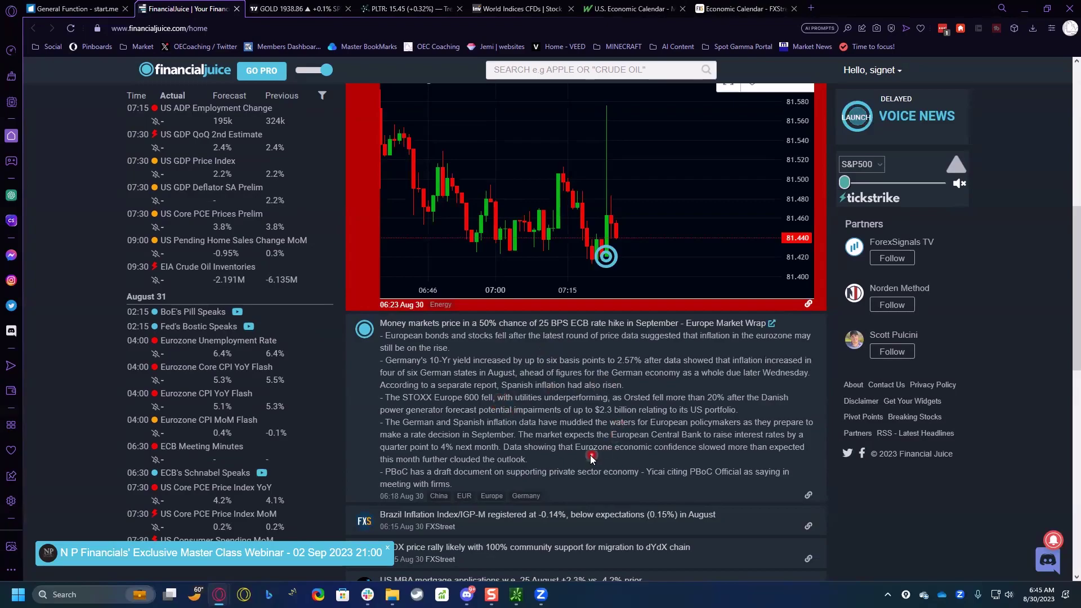
{"action": "scroll", "coordinate": [585, 441], "scroll_direction": "down", "scroll_amount": 2}
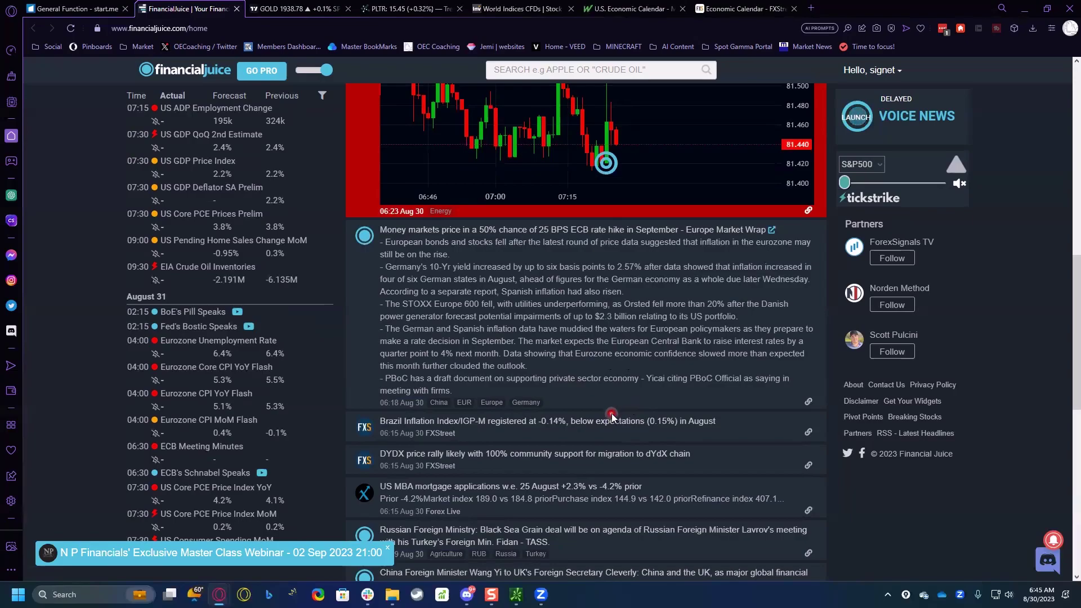
{"action": "scroll", "coordinate": [518, 401], "scroll_direction": "down", "scroll_amount": 1}
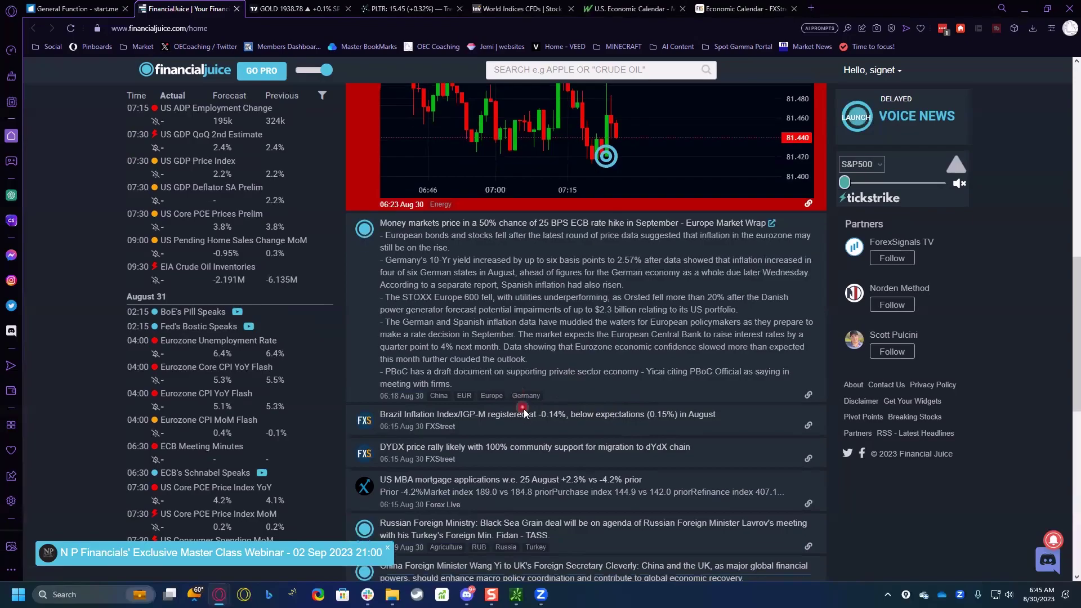
{"action": "left_click", "coordinate": [389, 548]}
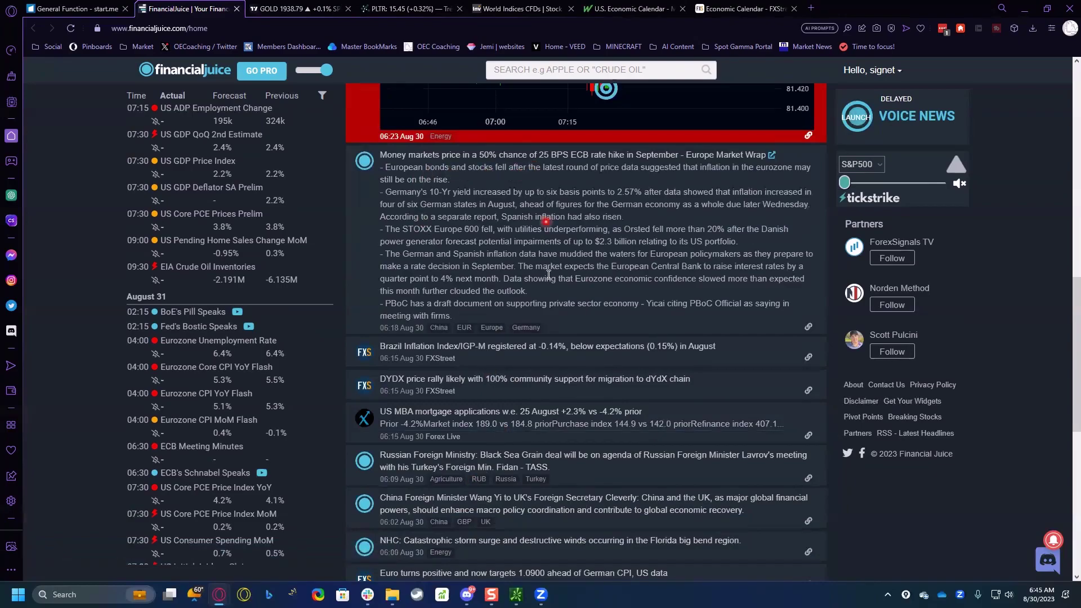
{"action": "scroll", "coordinate": [529, 259], "scroll_direction": "up", "scroll_amount": 1}
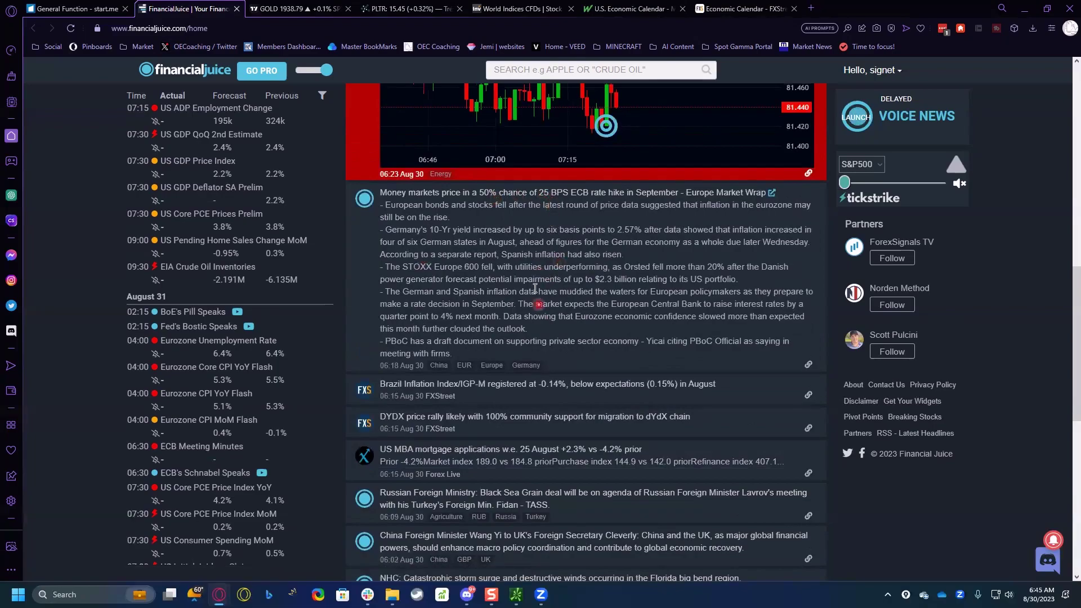
{"action": "scroll", "coordinate": [557, 295], "scroll_direction": "up", "scroll_amount": 3}
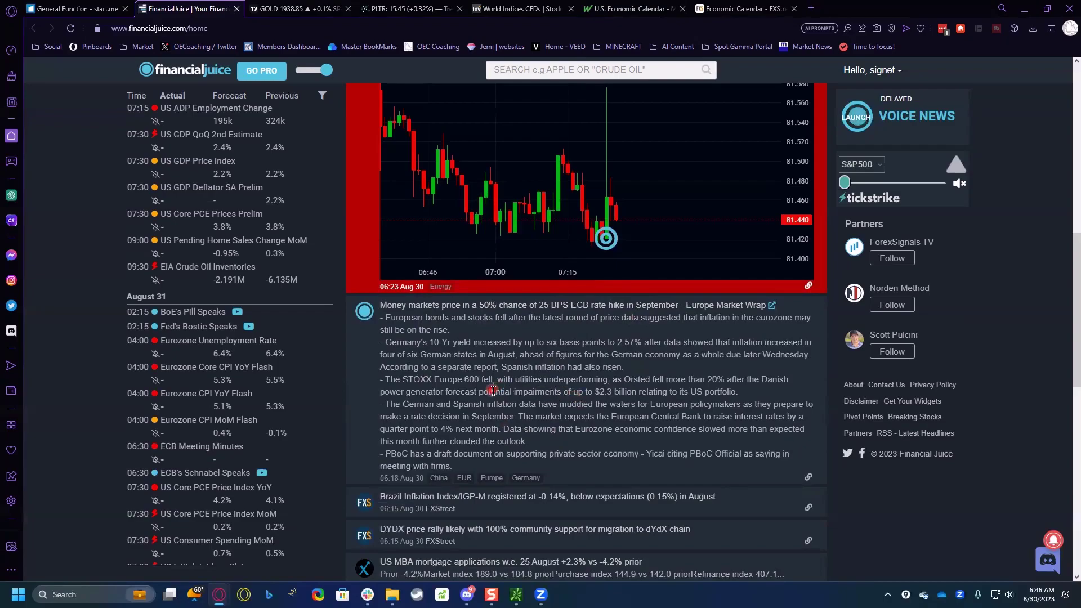
{"action": "scroll", "coordinate": [493, 392], "scroll_direction": "up", "scroll_amount": 2}
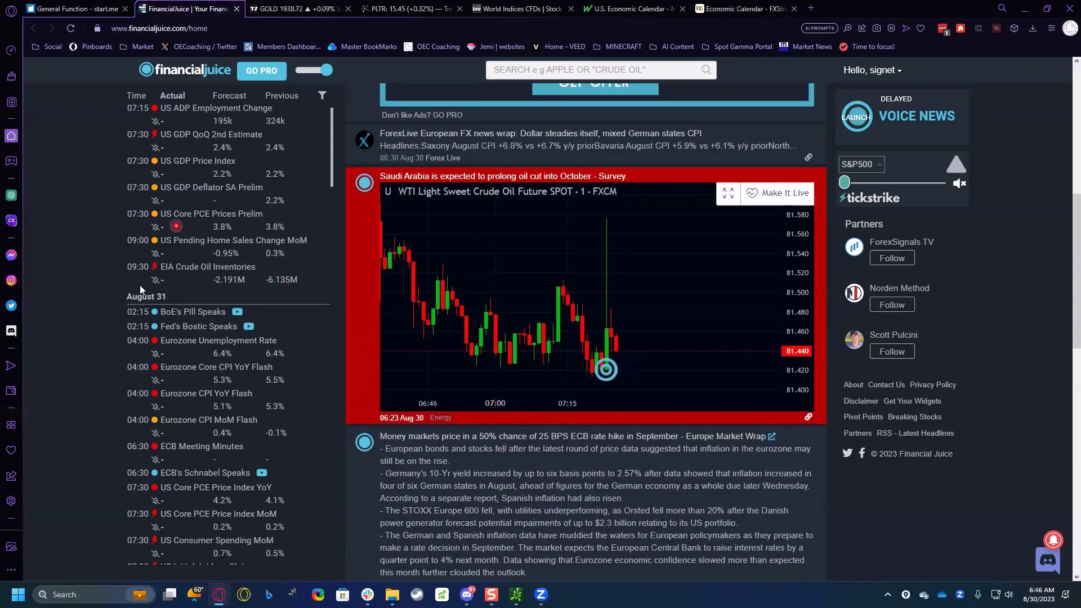
Step: Return to the thinkorswim charts, focus the 15-minute /ES chart on the latest sessions and widen the weekly /ES chart
{"action": "left_click", "coordinate": [1025, 8]}
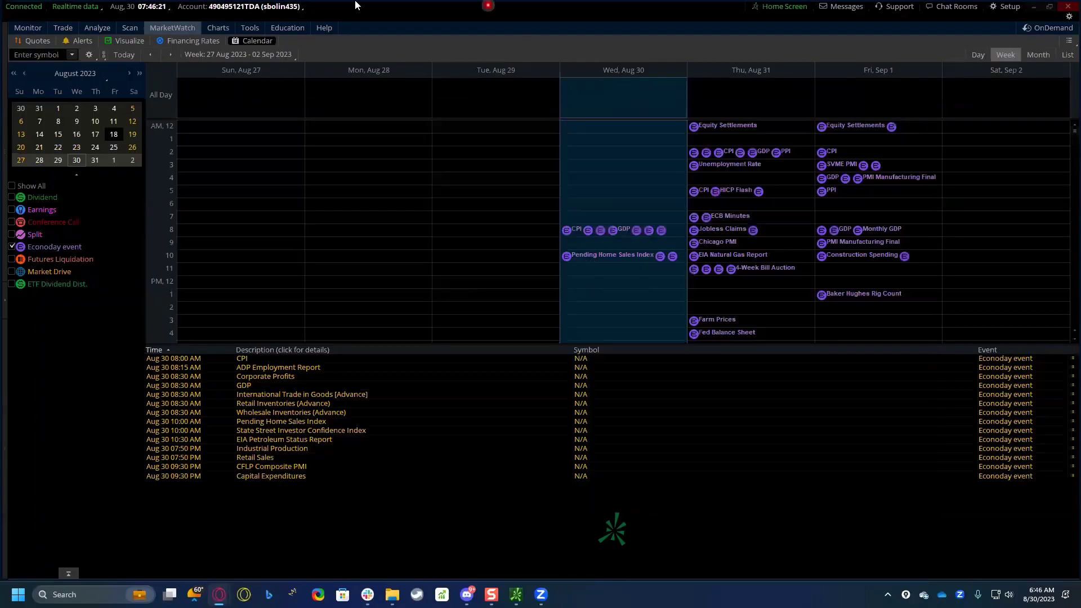
{"action": "left_click", "coordinate": [219, 29]}
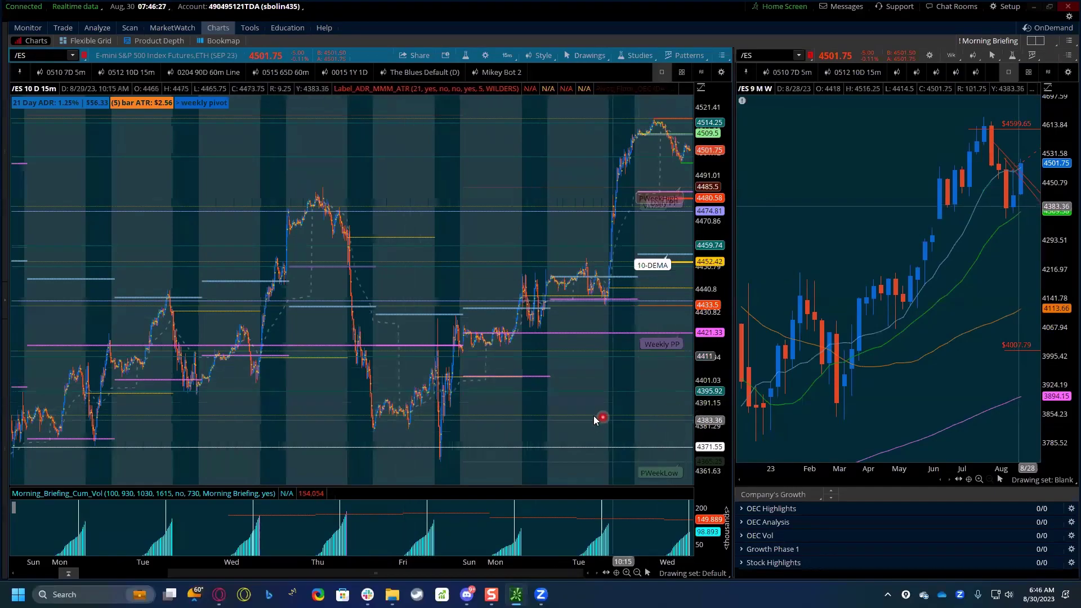
{"action": "scroll", "coordinate": [591, 415], "scroll_direction": "up", "scroll_amount": 5}
{"action": "scroll", "coordinate": [591, 415], "scroll_direction": "down", "scroll_amount": 5}
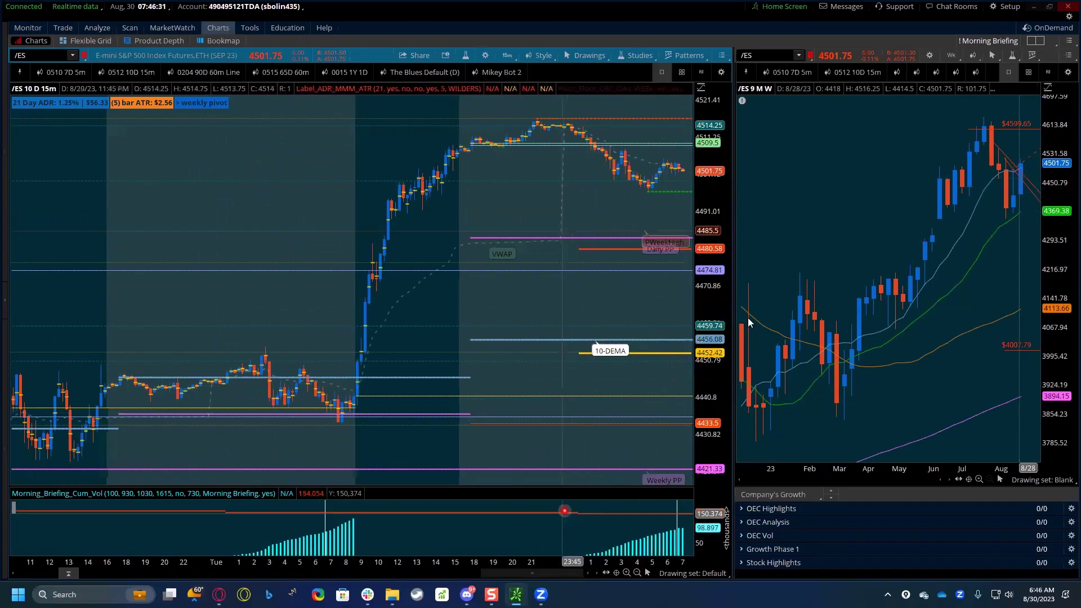
{"action": "left_click_drag", "start_coordinate": [734, 297], "coordinate": [485, 356]}
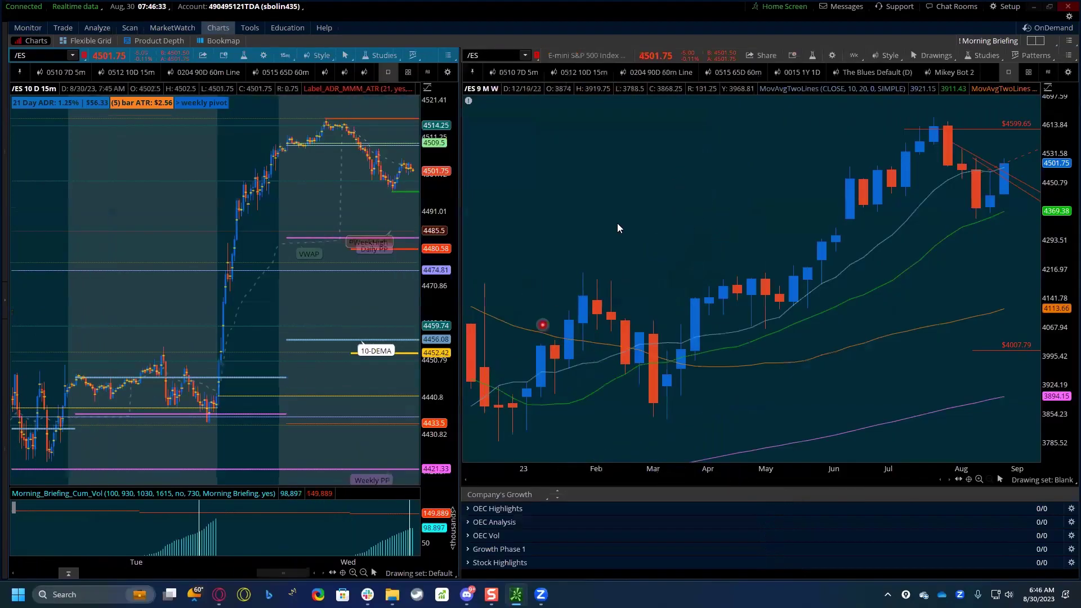
Step: Load the 0515 1Y 1D style on the weekly /ES chart and examine the daily candles from mid-August onward
{"action": "left_click", "coordinate": [798, 72]}
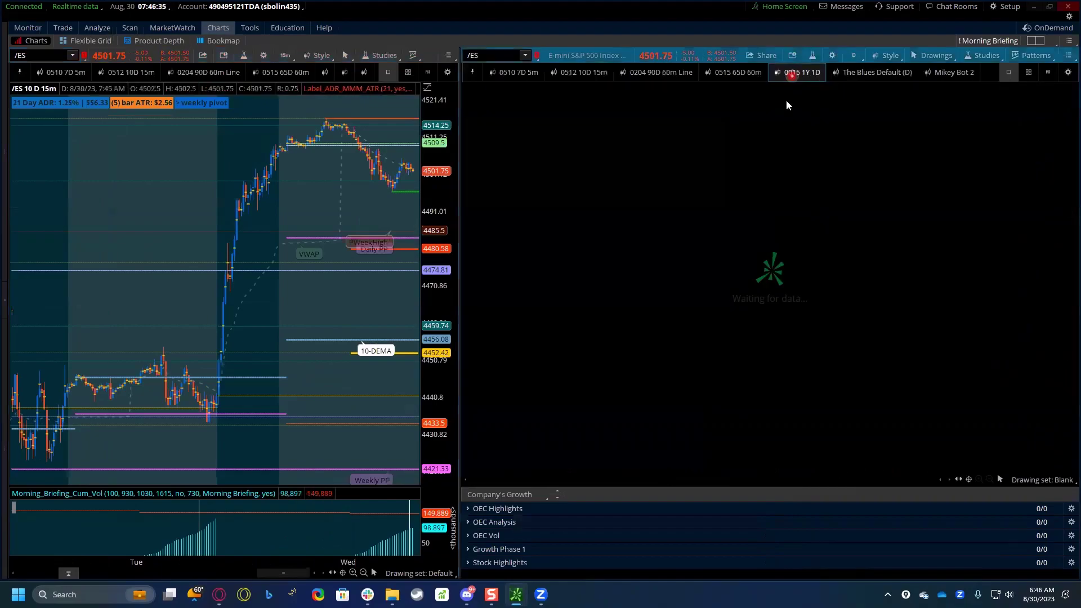
{"action": "left_click", "coordinate": [795, 220]}
{"action": "scroll", "coordinate": [815, 310], "scroll_direction": "up", "scroll_amount": 8}
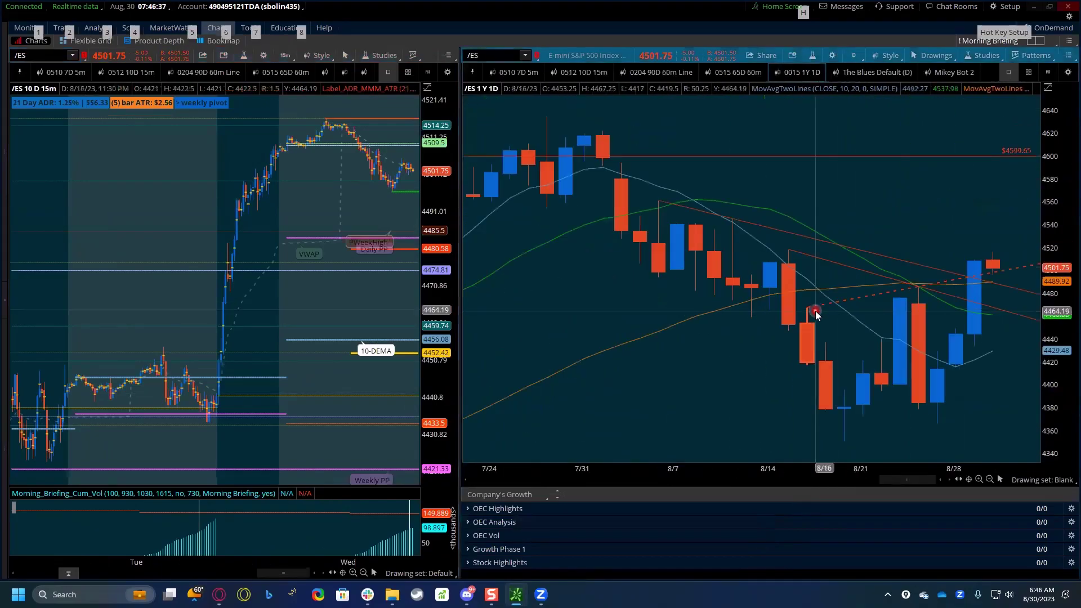
{"action": "scroll", "coordinate": [814, 311], "scroll_direction": "down", "scroll_amount": 3}
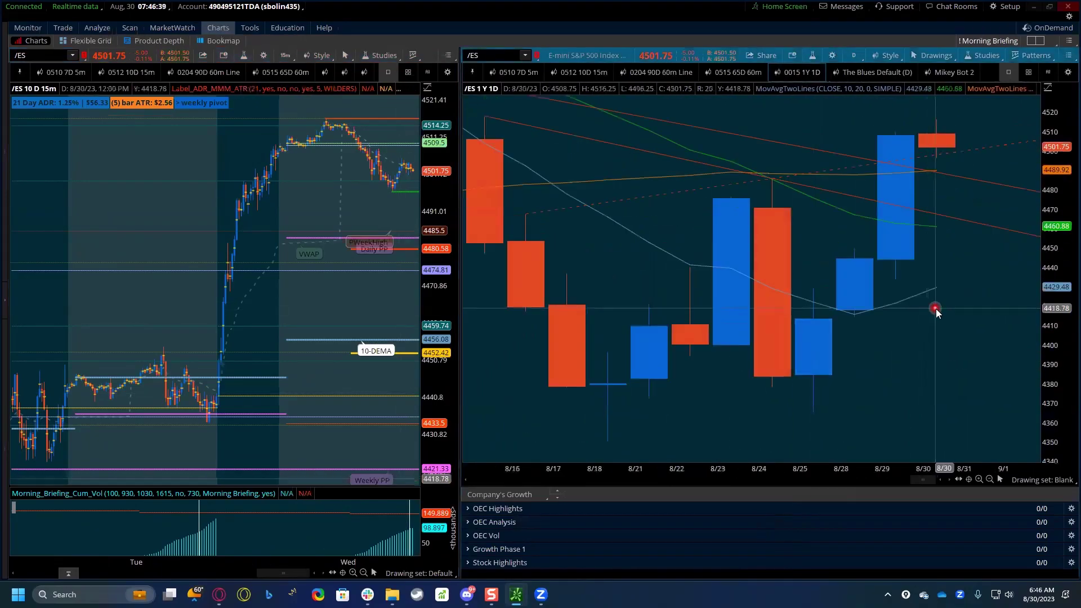
Step: Switch the daily /ES chart's drawing set to Default and adjust its price range around the latest candles
{"action": "left_click", "coordinate": [1060, 478]}
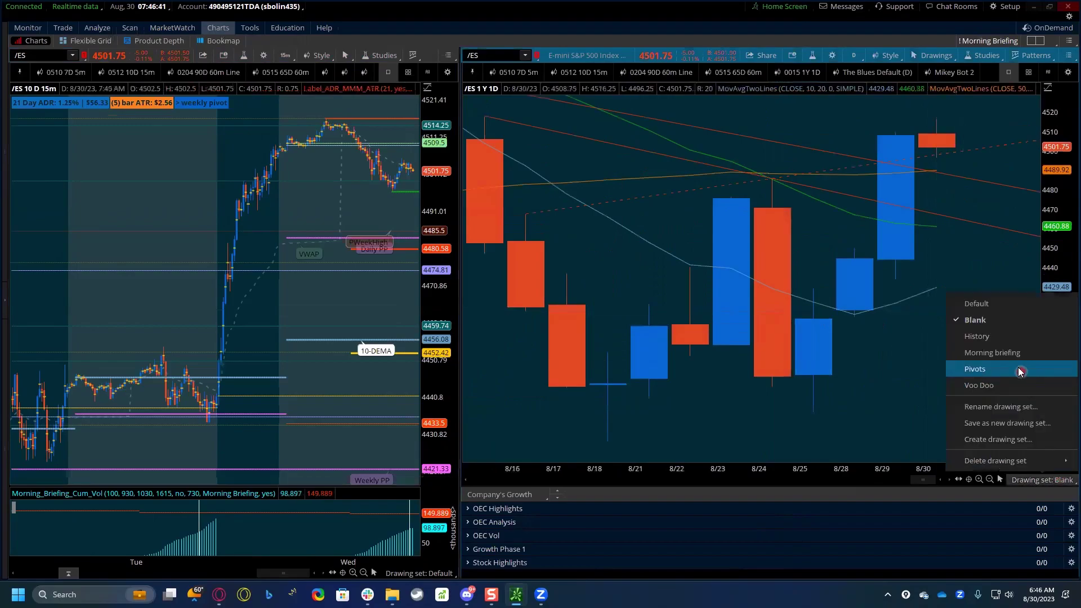
{"action": "left_click", "coordinate": [990, 304]}
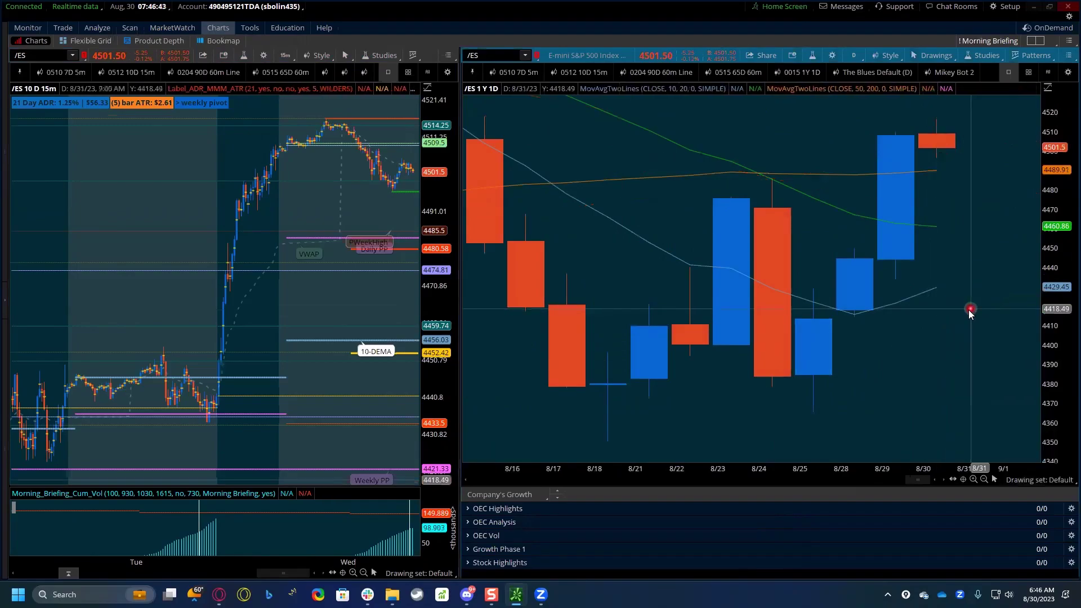
{"action": "scroll", "coordinate": [974, 350], "scroll_direction": "up", "scroll_amount": 3}
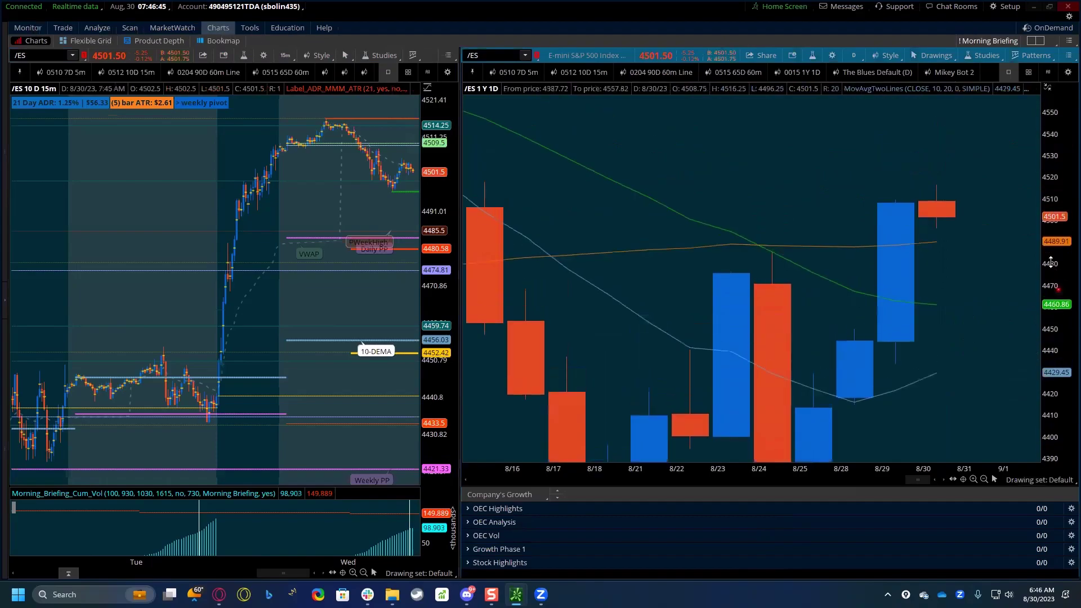
Step: Draw a Fibonacci retracement across the 8/29 daily /ES candle from its high at 4509.5 to its low at 4433.5
{"action": "left_click", "coordinate": [994, 479]}
{"action": "left_click", "coordinate": [998, 533]}
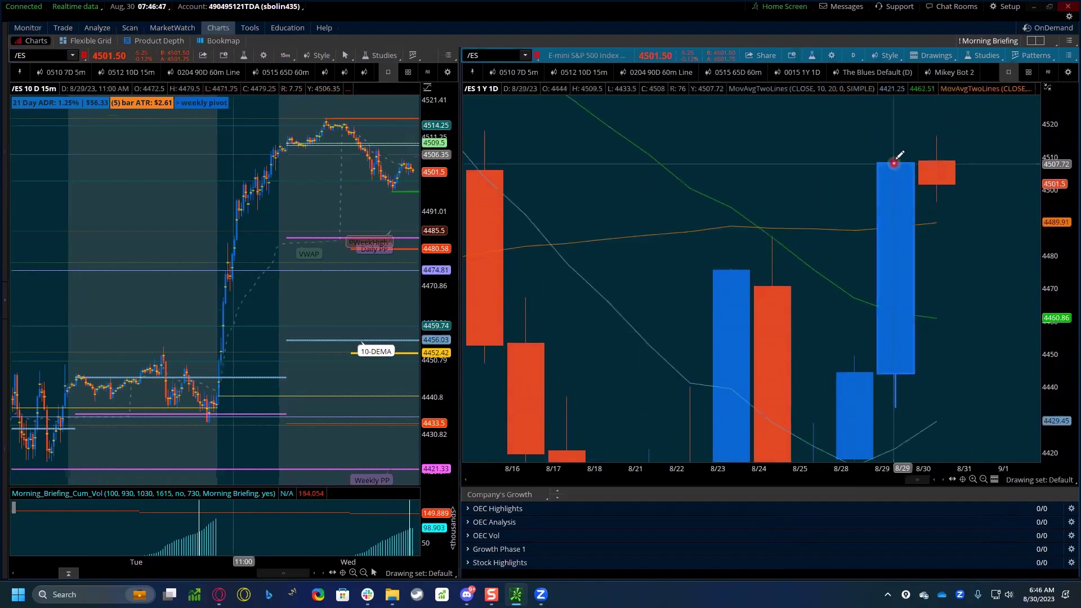
{"action": "left_click", "coordinate": [896, 156]}
{"action": "left_click", "coordinate": [904, 404]}
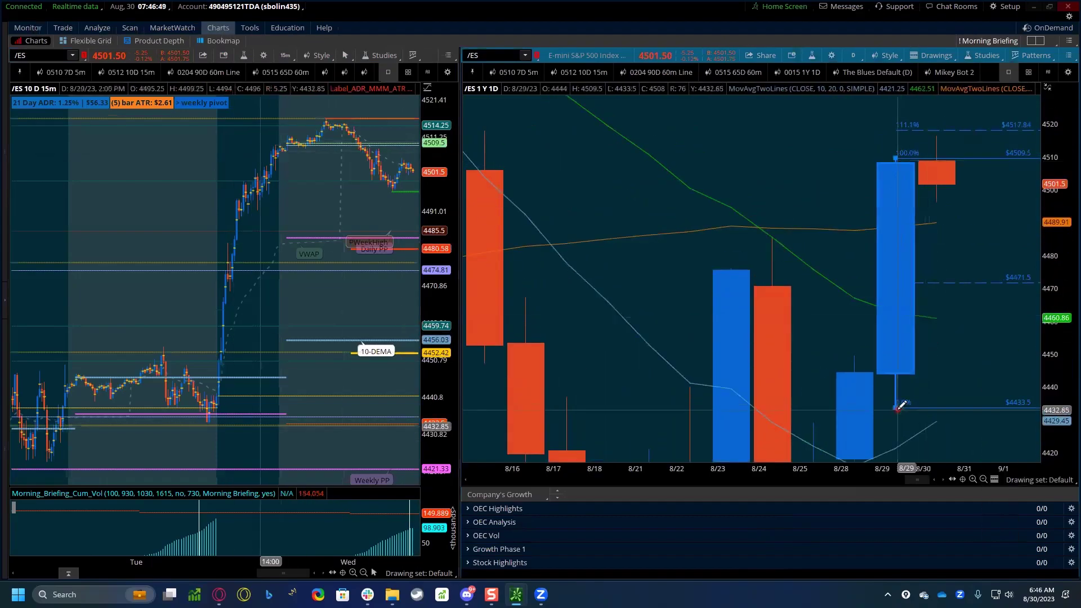
{"action": "middle_click", "coordinate": [966, 324]}
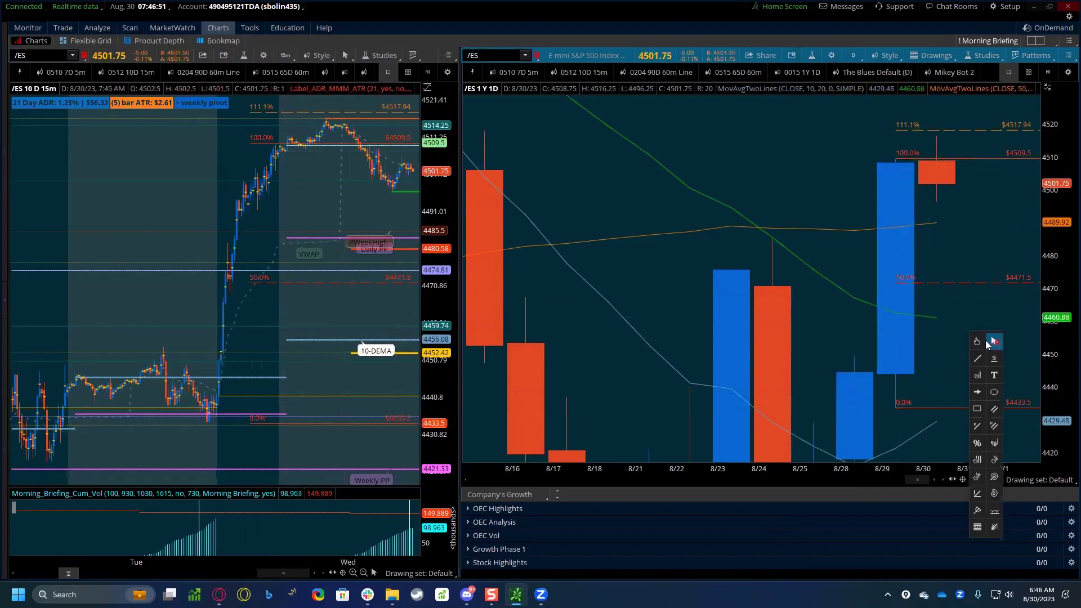
{"action": "left_click", "coordinate": [989, 328]}
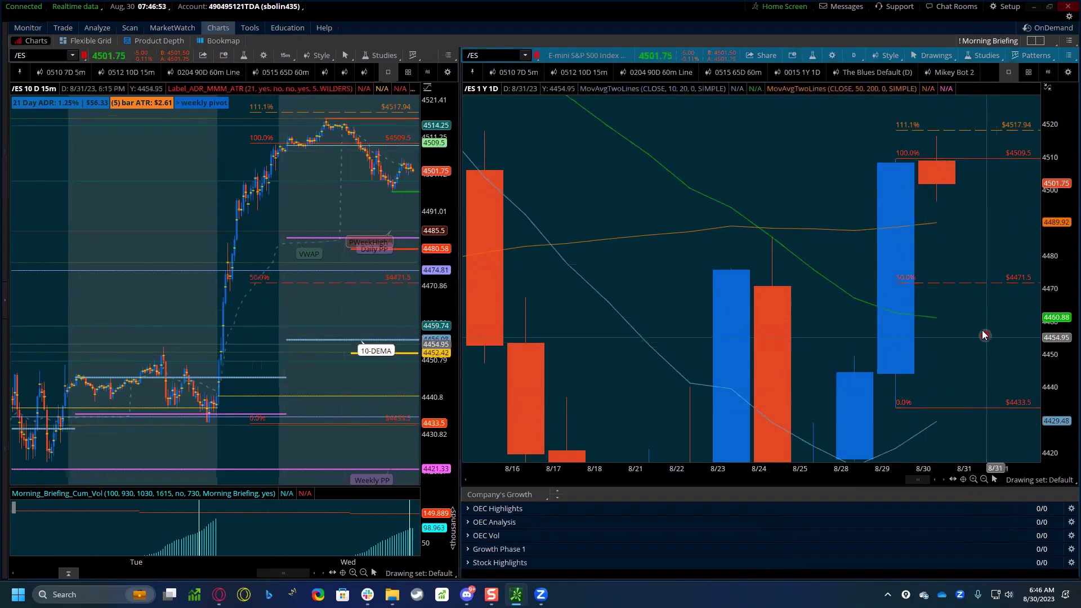
Step: Add the 78.6% level to the Fibonacci retracement through its properties
{"action": "double_click", "coordinate": [976, 283]}
{"action": "left_click", "coordinate": [381, 314]}
{"action": "left_click", "coordinate": [537, 479]}
{"action": "left_click", "coordinate": [678, 527]}
{"action": "left_click", "coordinate": [672, 510]}
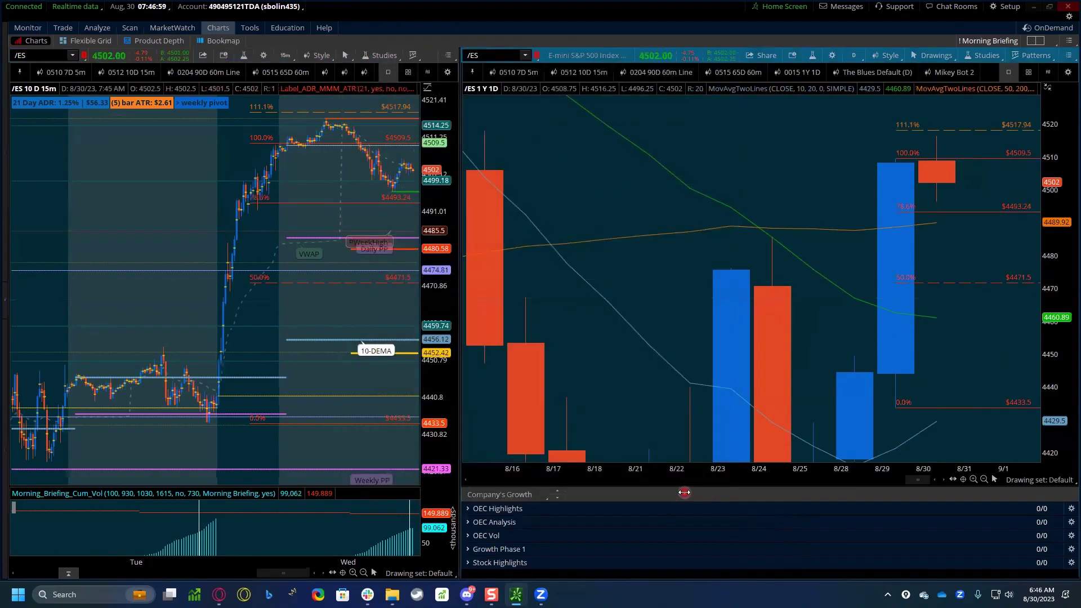
Step: Examine the 78.6%, 50% and 111.1% retracement levels against the latest daily candles and the past year's price action
{"action": "left_click", "coordinate": [946, 209]}
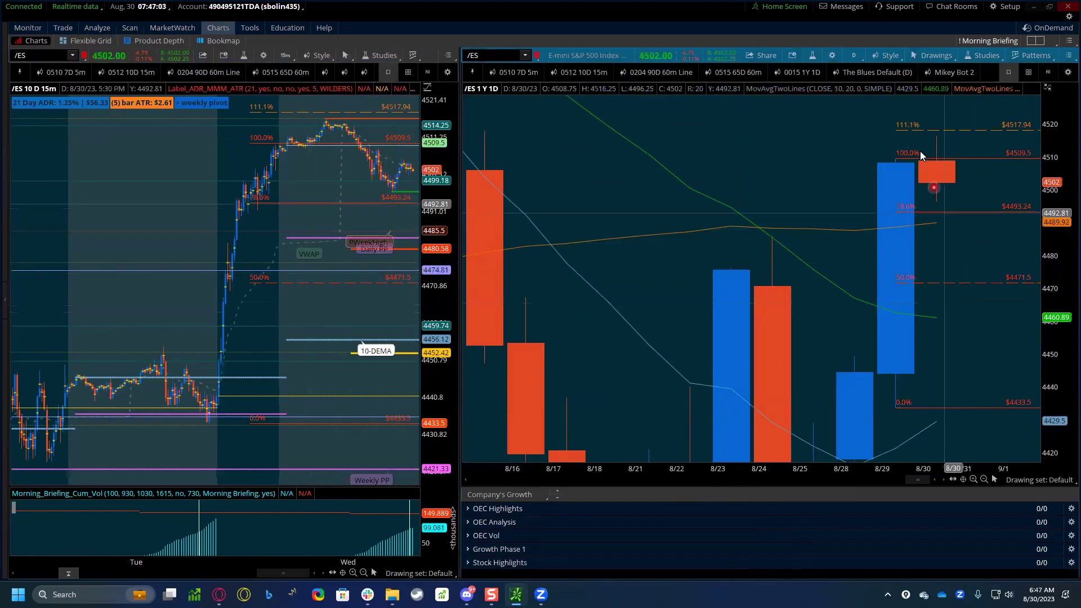
{"action": "mouse_move", "coordinate": [966, 215]}
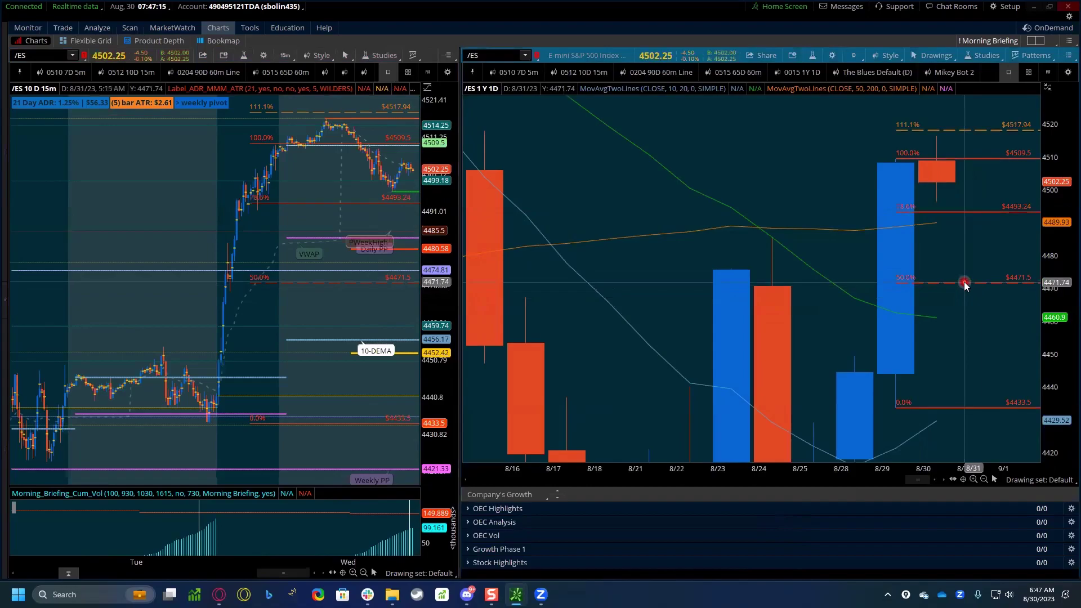
{"action": "mouse_move", "coordinate": [964, 284]}
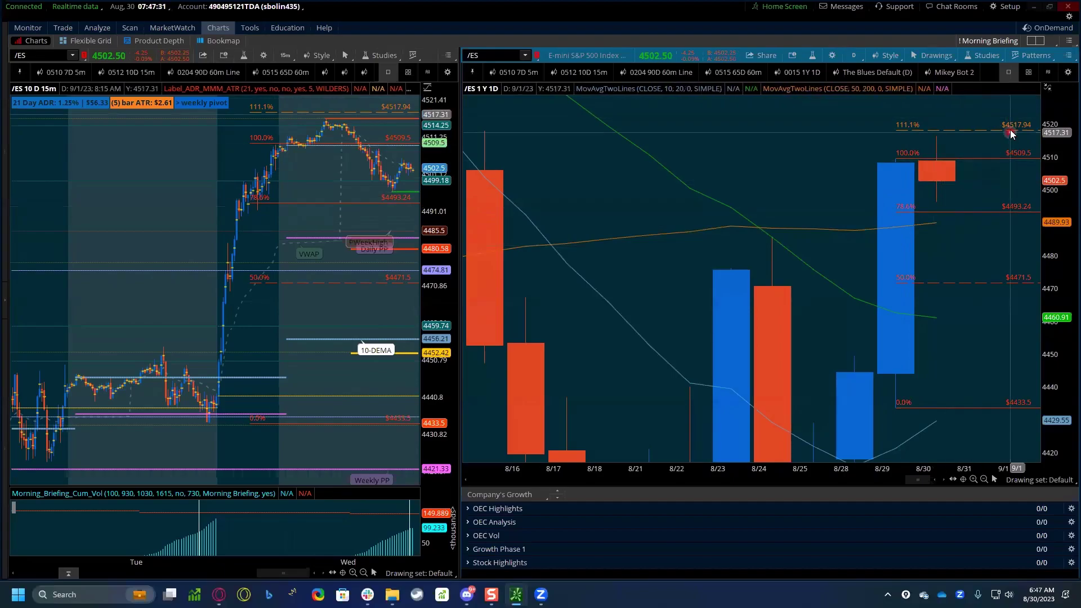
{"action": "mouse_move", "coordinate": [1010, 131]}
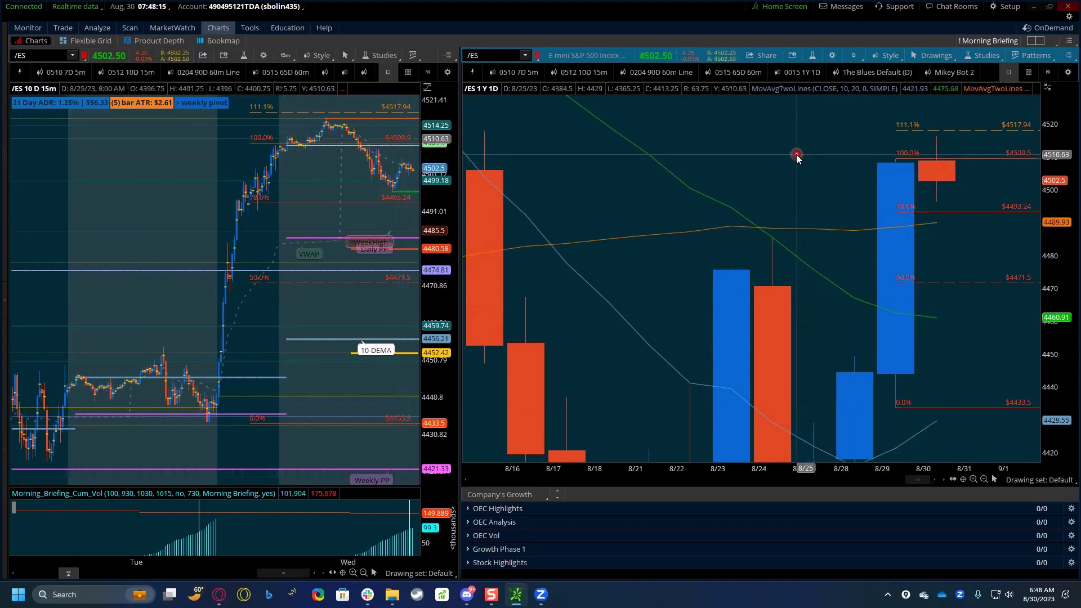
{"action": "scroll", "coordinate": [795, 154], "scroll_direction": "down", "scroll_amount": 5}
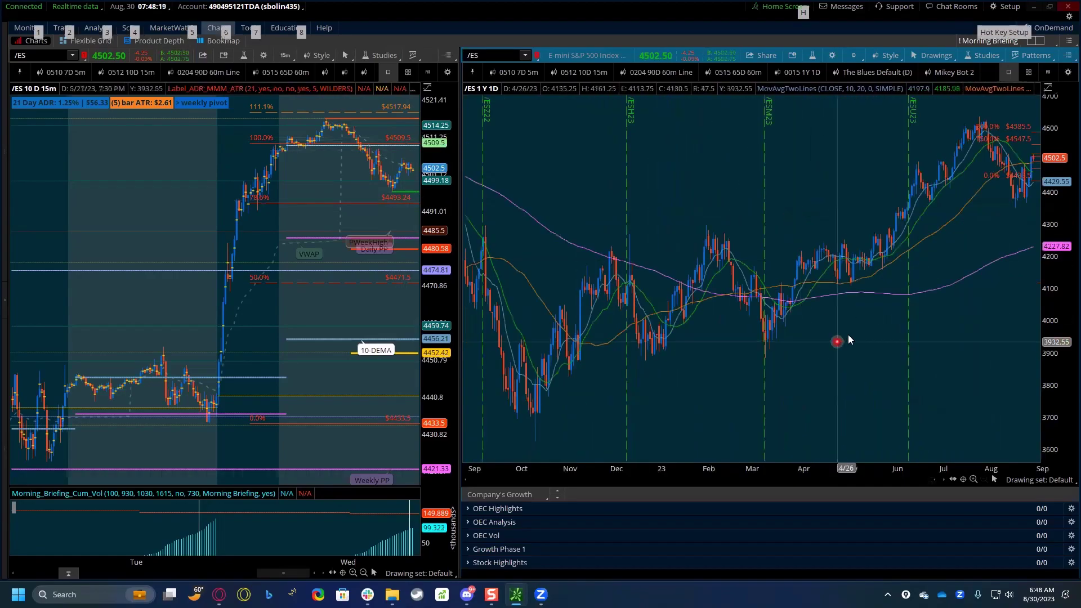
{"action": "scroll", "coordinate": [847, 331], "scroll_direction": "up", "scroll_amount": 2}
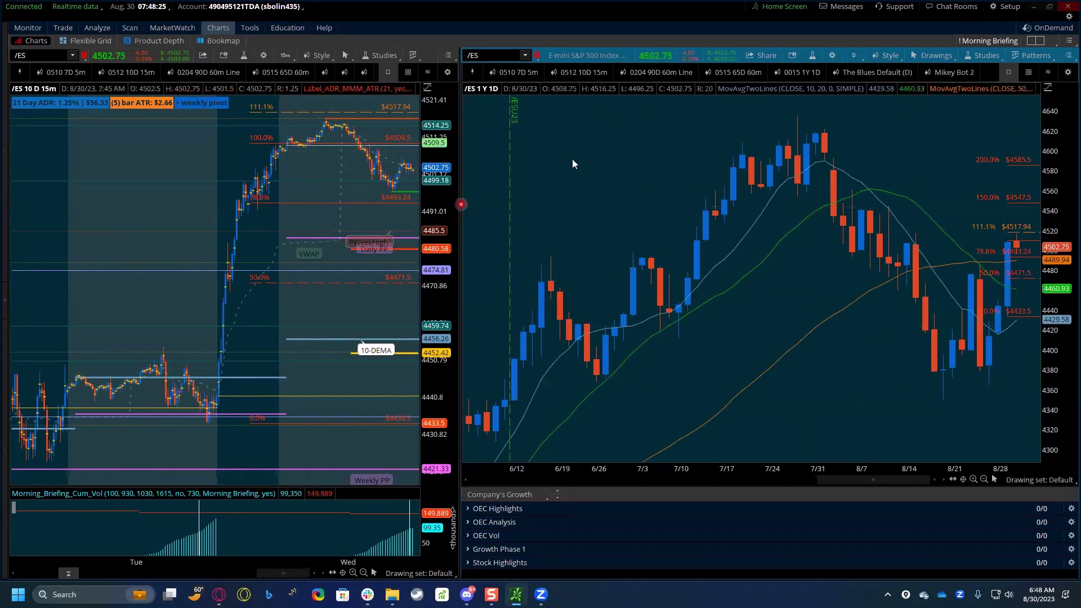
Step: Load the Mikey Bot 2 style on the daily /ES chart and place a price level at about 4380
{"action": "left_click", "coordinate": [954, 72]}
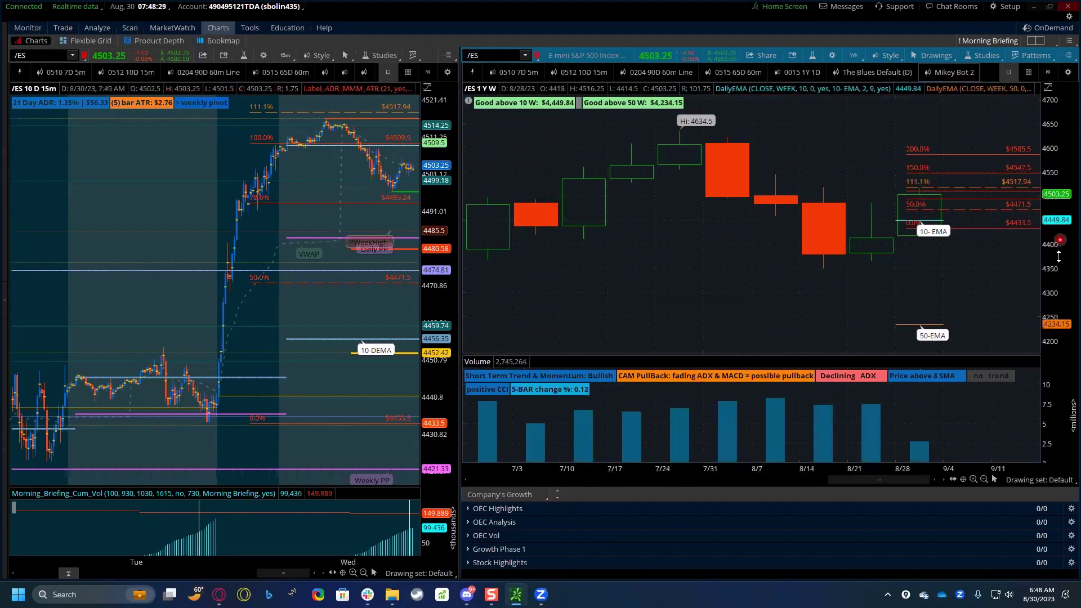
{"action": "left_click_drag", "start_coordinate": [1055, 274], "coordinate": [1058, 202]}
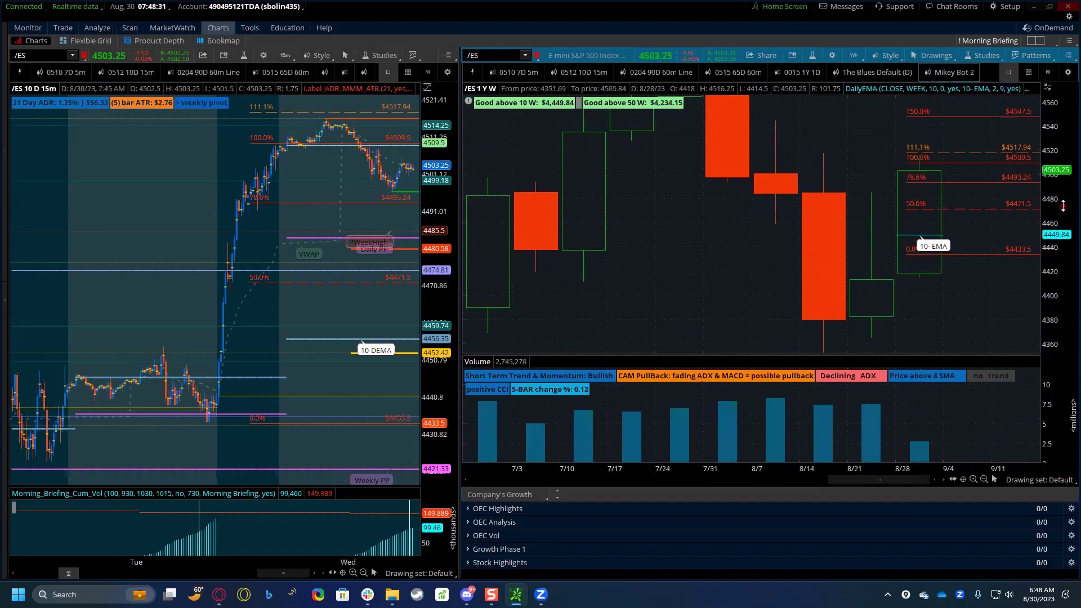
{"action": "middle_click", "coordinate": [881, 195]}
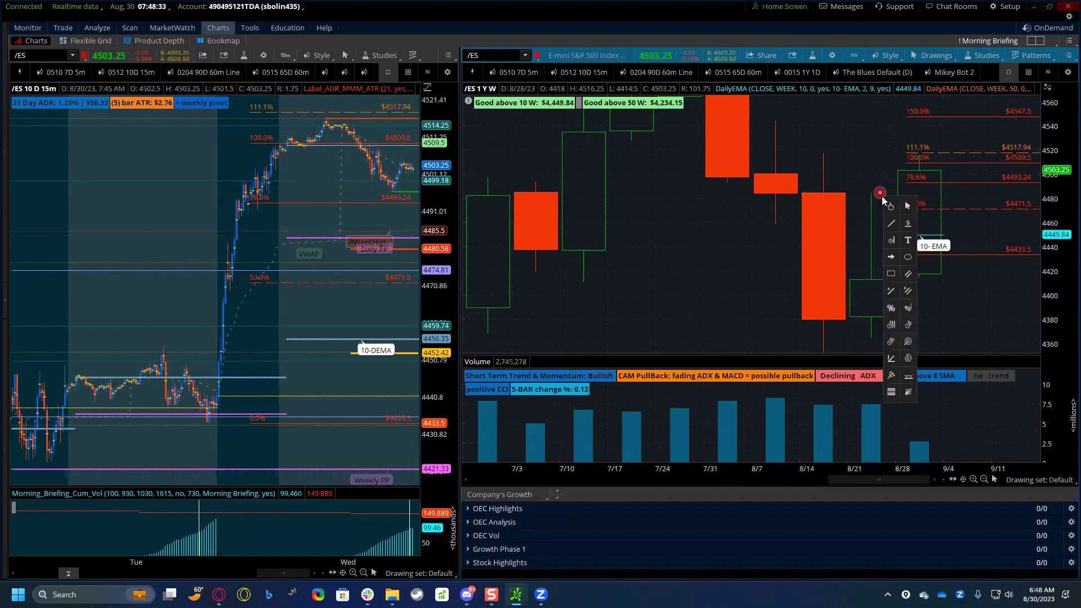
{"action": "left_click", "coordinate": [911, 224]}
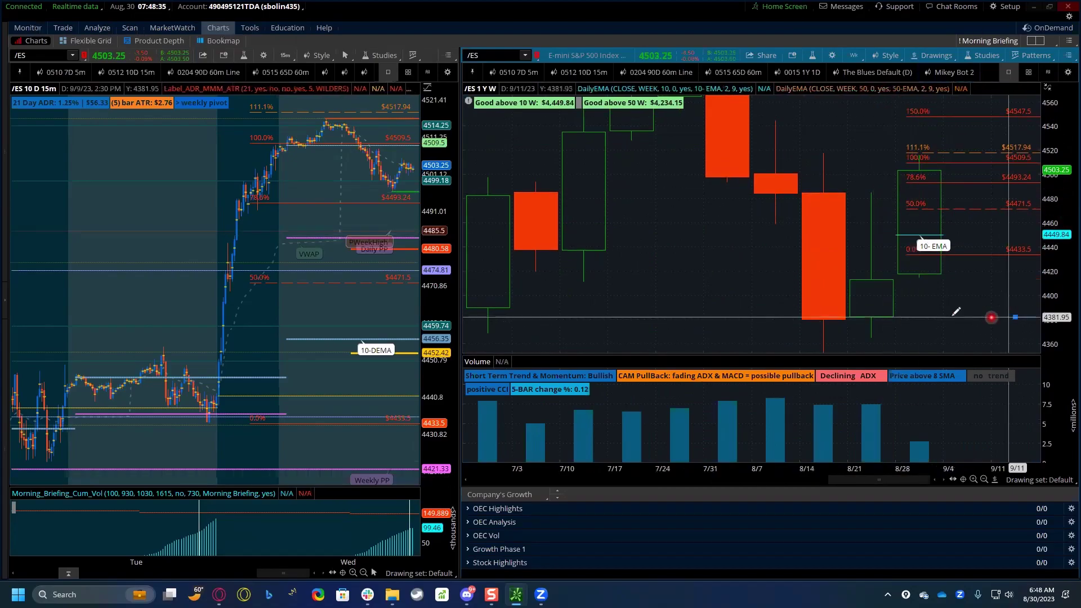
{"action": "middle_click", "coordinate": [951, 304]}
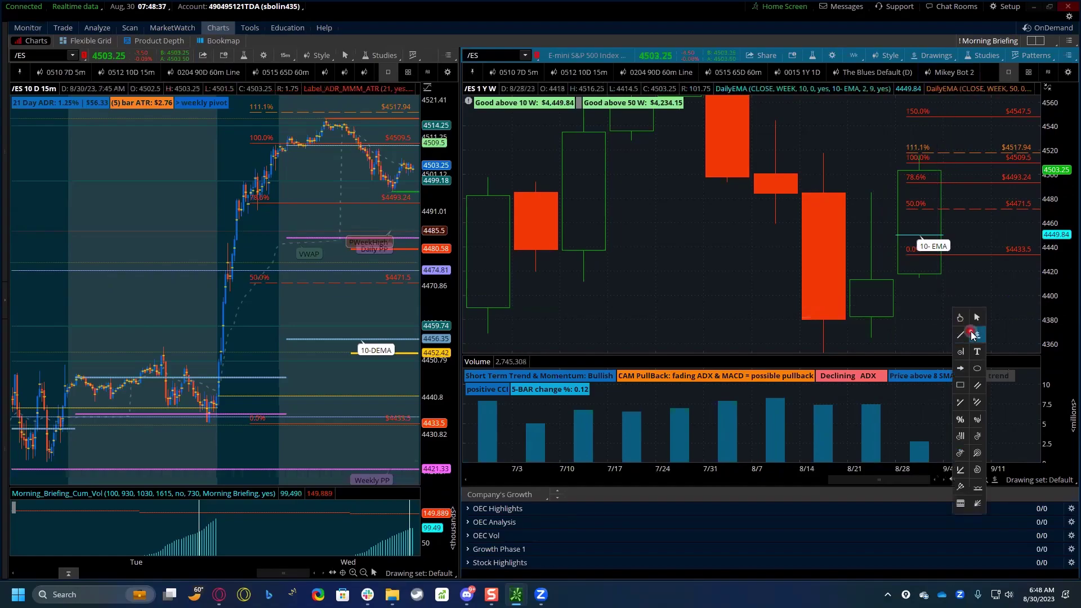
{"action": "middle_click", "coordinate": [953, 309]}
{"action": "left_click", "coordinate": [977, 318]}
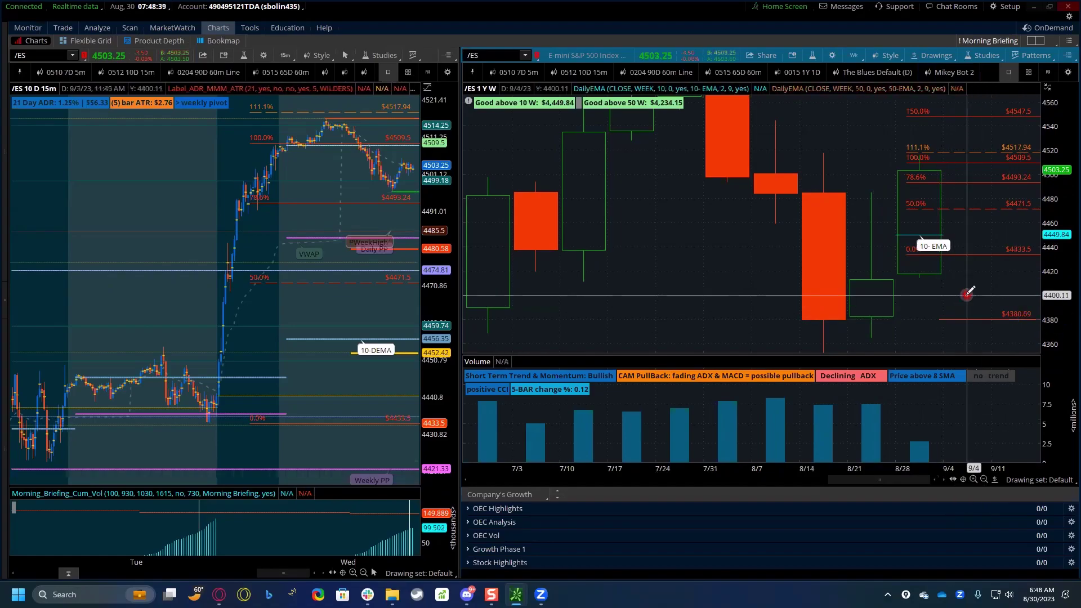
{"action": "middle_click", "coordinate": [974, 301]}
{"action": "middle_click", "coordinate": [984, 315]}
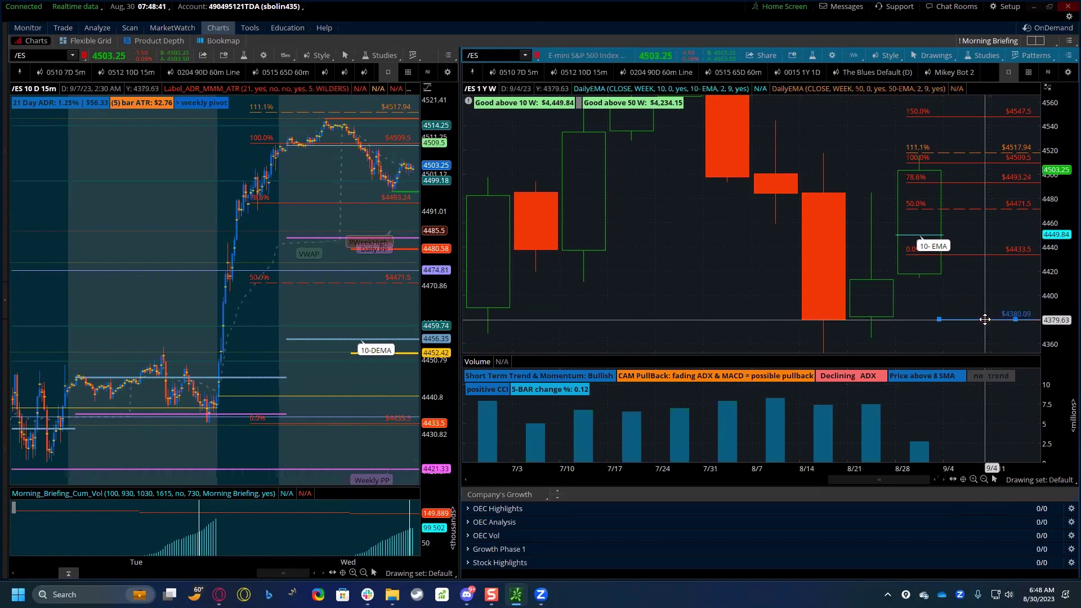
Step: Format the price level as a white dashed line of width 2 and move it to the 8/21 weekly candle's high at 4485.5
{"action": "double_click", "coordinate": [984, 319]}
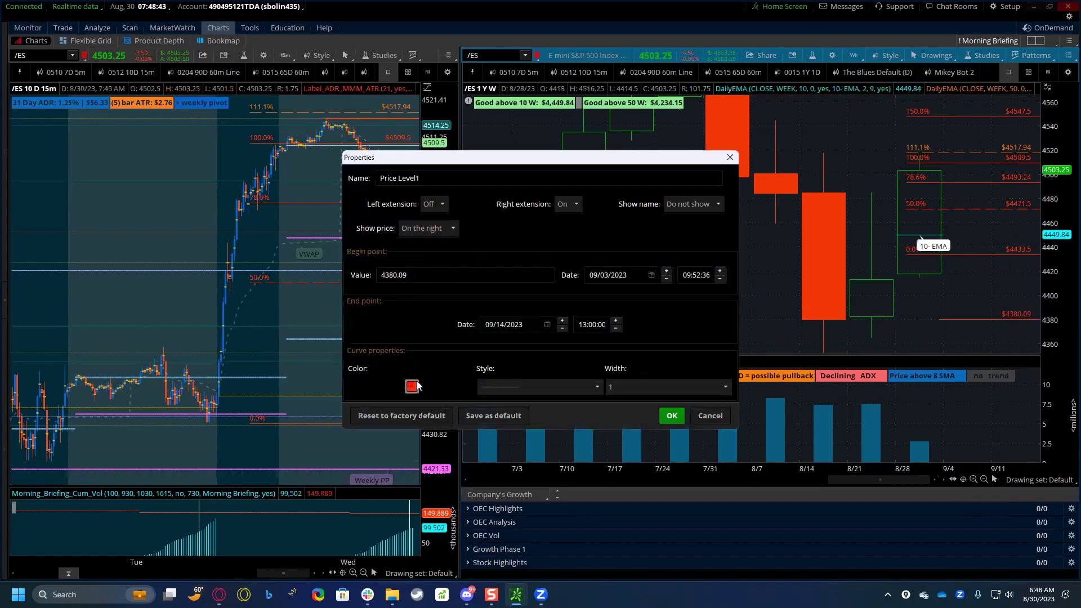
{"action": "left_click", "coordinate": [412, 386]}
{"action": "left_click", "coordinate": [404, 437]}
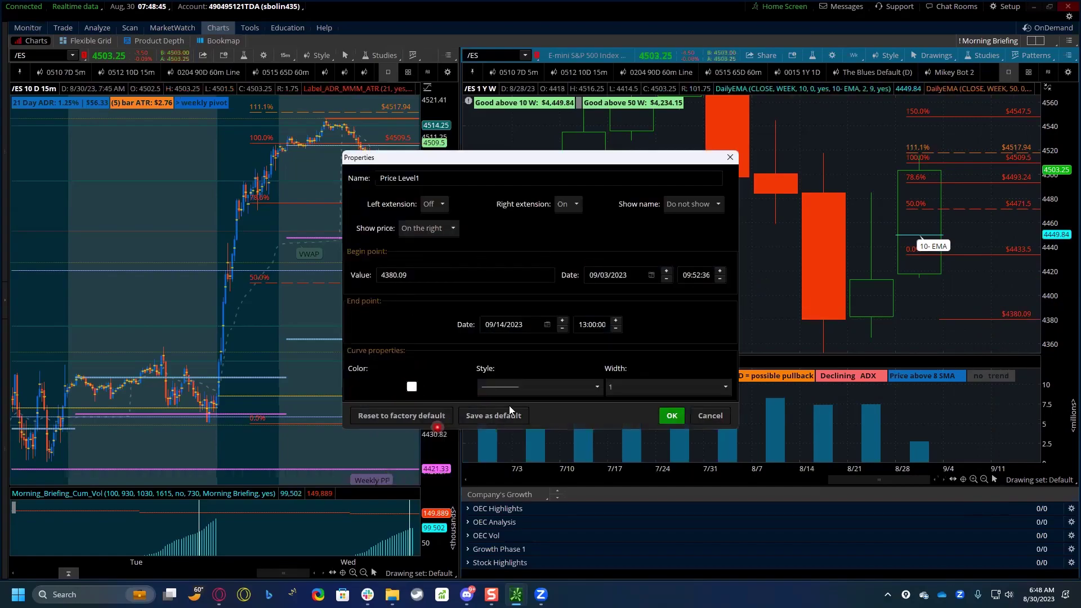
{"action": "left_click", "coordinate": [530, 391]}
{"action": "left_click", "coordinate": [509, 435]}
{"action": "left_click", "coordinate": [619, 386]}
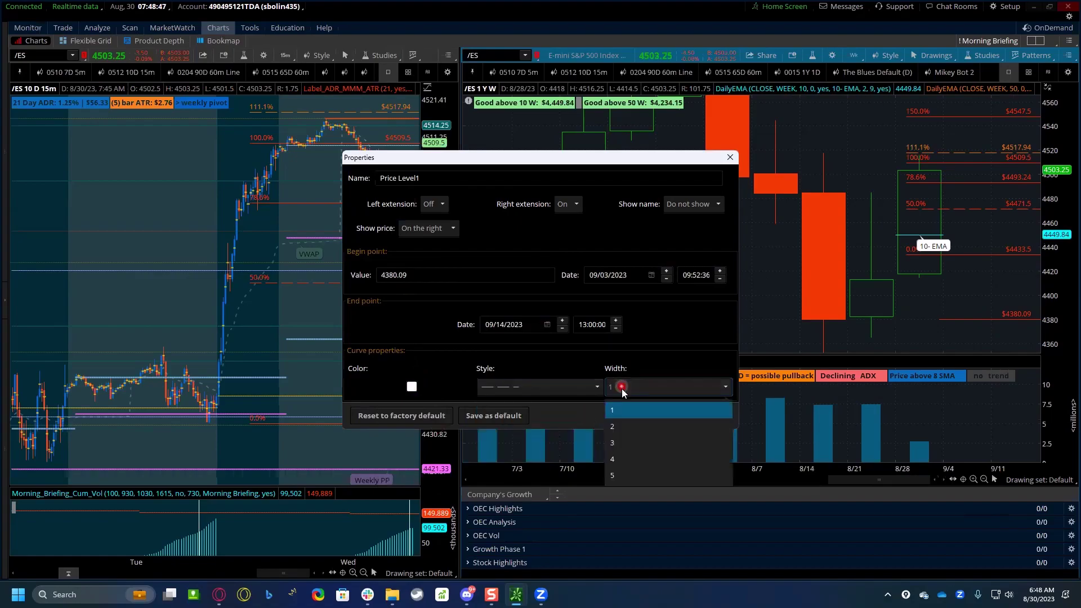
{"action": "left_click", "coordinate": [614, 427]}
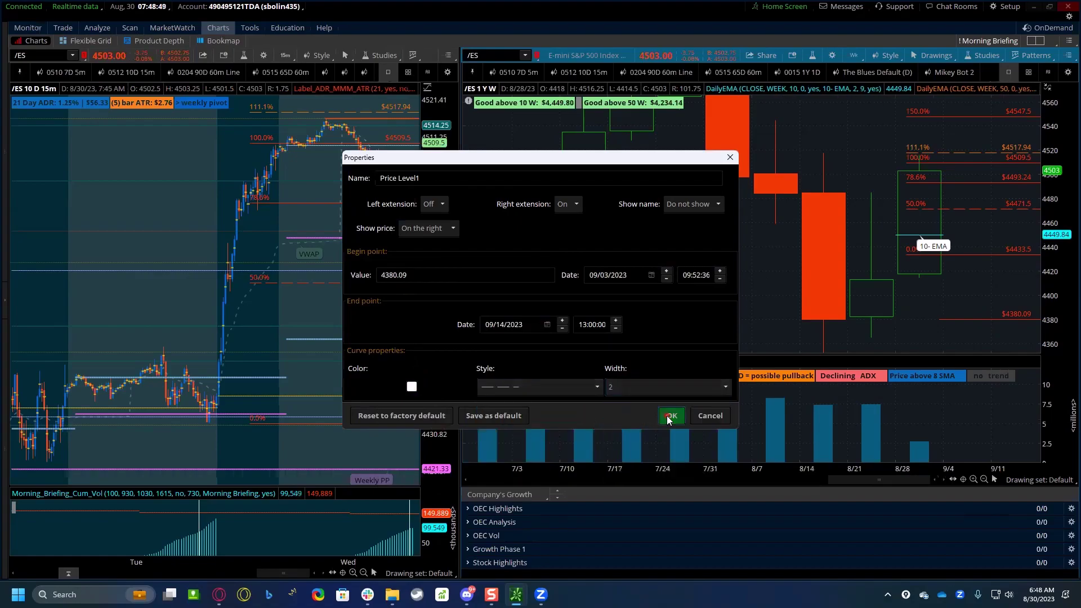
{"action": "left_click", "coordinate": [669, 417]}
{"action": "left_click_drag", "start_coordinate": [945, 318], "coordinate": [872, 192]}
{"action": "left_click", "coordinate": [661, 277]}
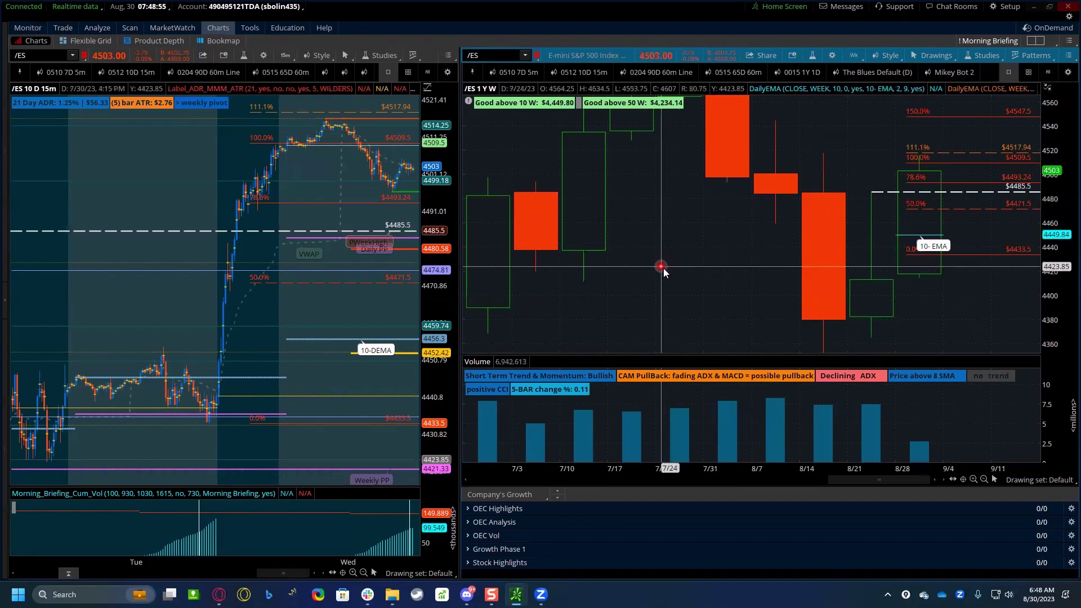
Step: Widen the 15-minute /ES chart and frame it from Tuesday's session through Wednesday morning
{"action": "mouse_move", "coordinate": [251, 276]}
{"action": "left_mouse_down"}
{"action": "mouse_move", "coordinate": [304, 306]}
{"action": "mouse_move", "coordinate": [248, 278]}
{"action": "left_mouse_up"}
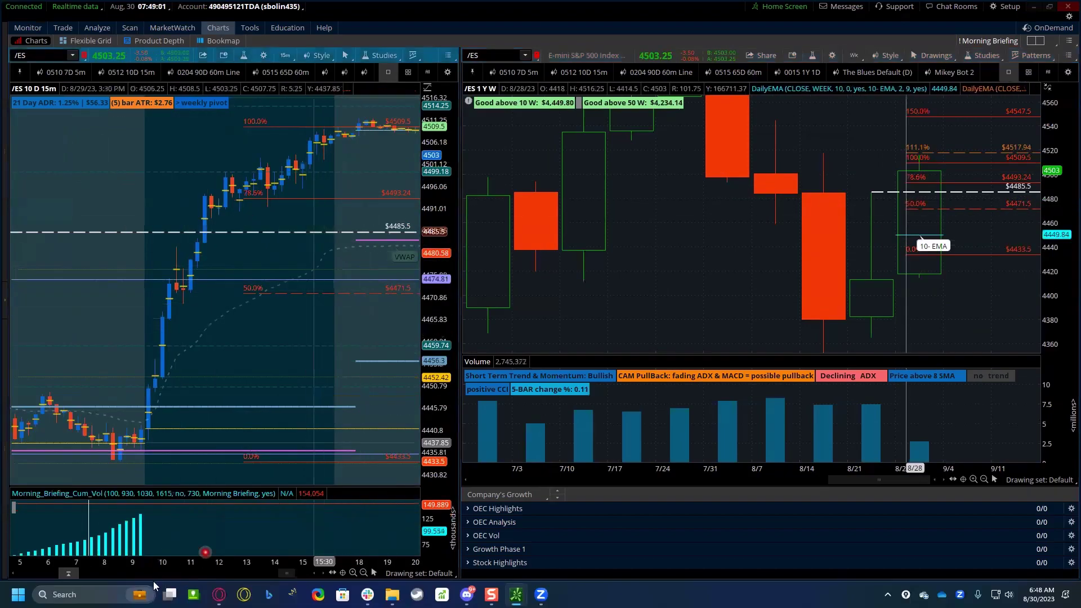
{"action": "left_click_drag", "start_coordinate": [139, 563], "coordinate": [293, 540]}
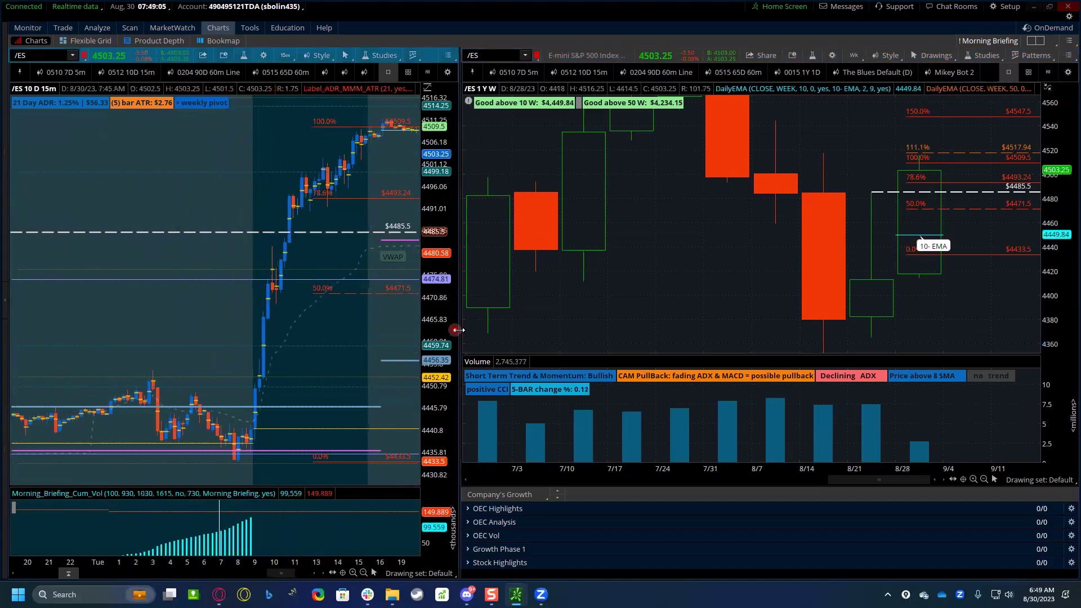
{"action": "left_click_drag", "start_coordinate": [460, 338], "coordinate": [719, 349]}
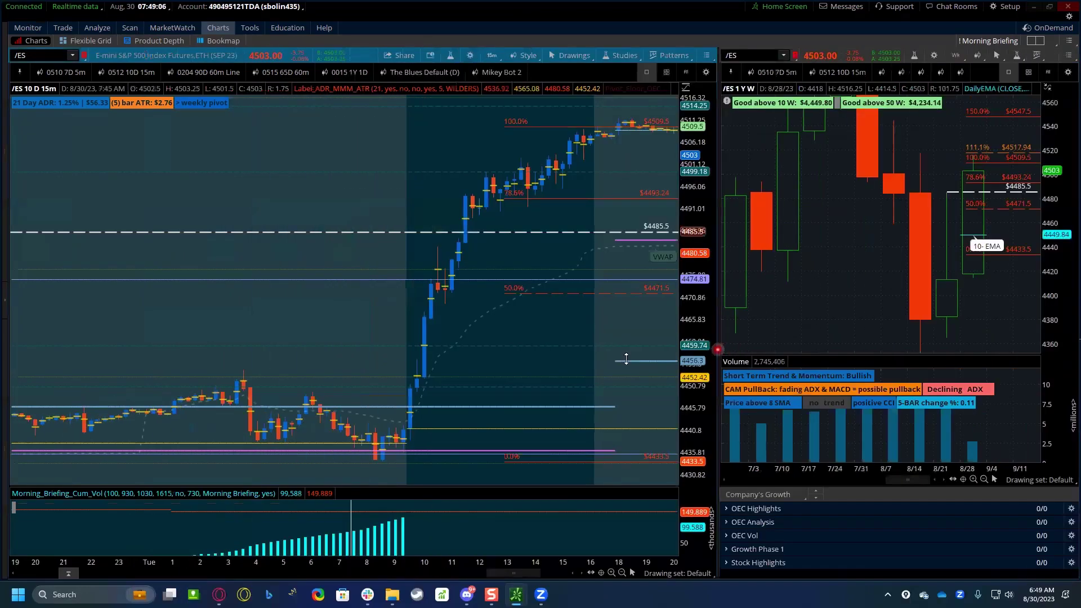
{"action": "scroll", "coordinate": [519, 357], "scroll_direction": "down", "scroll_amount": 5}
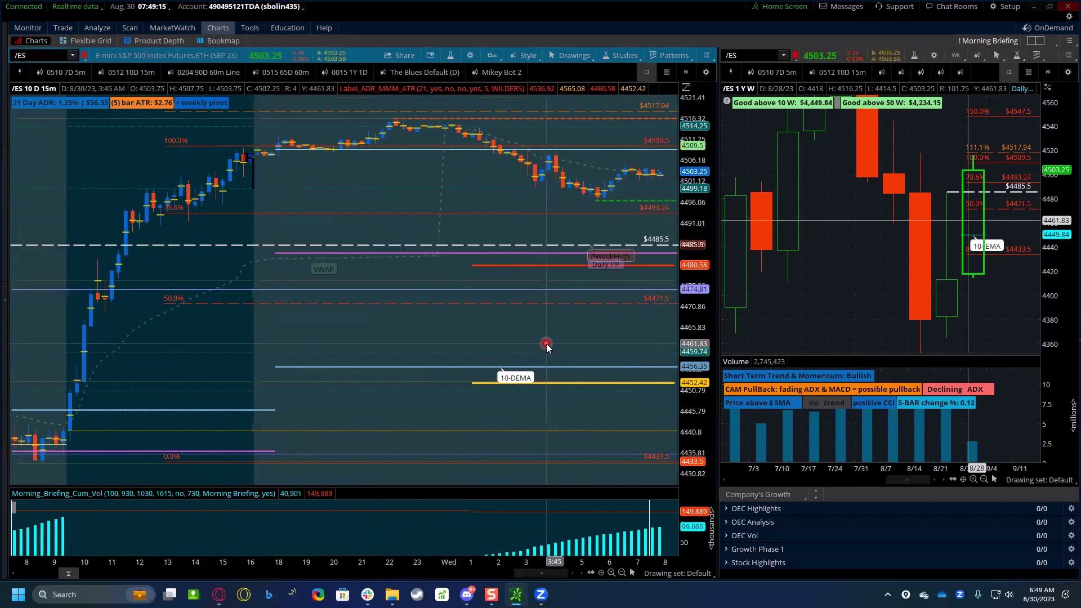
Step: Add a dashed price level at 4517.75 on the 8/14 weekly candle's high and color it yellow
{"action": "scroll", "coordinate": [920, 311], "scroll_direction": "down", "scroll_amount": 5}
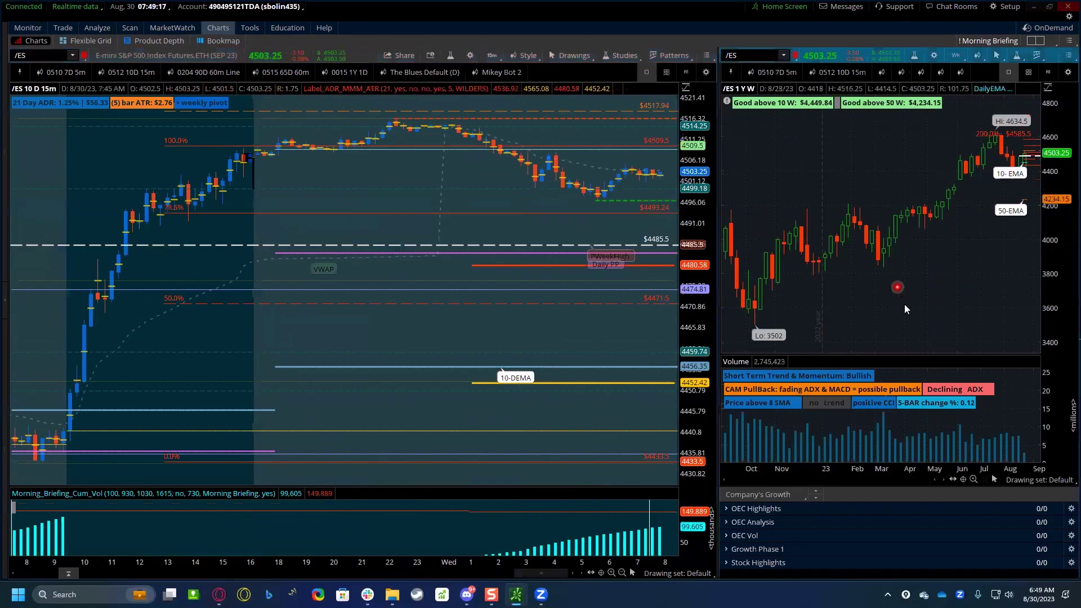
{"action": "scroll", "coordinate": [907, 314], "scroll_direction": "up", "scroll_amount": 5}
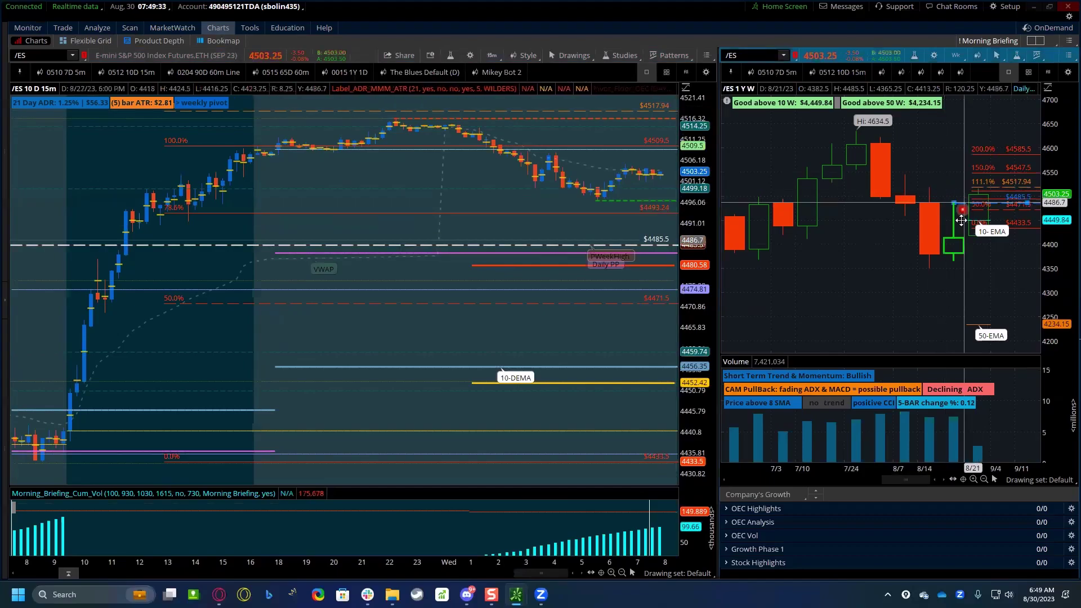
{"action": "left_click", "coordinate": [934, 189]}
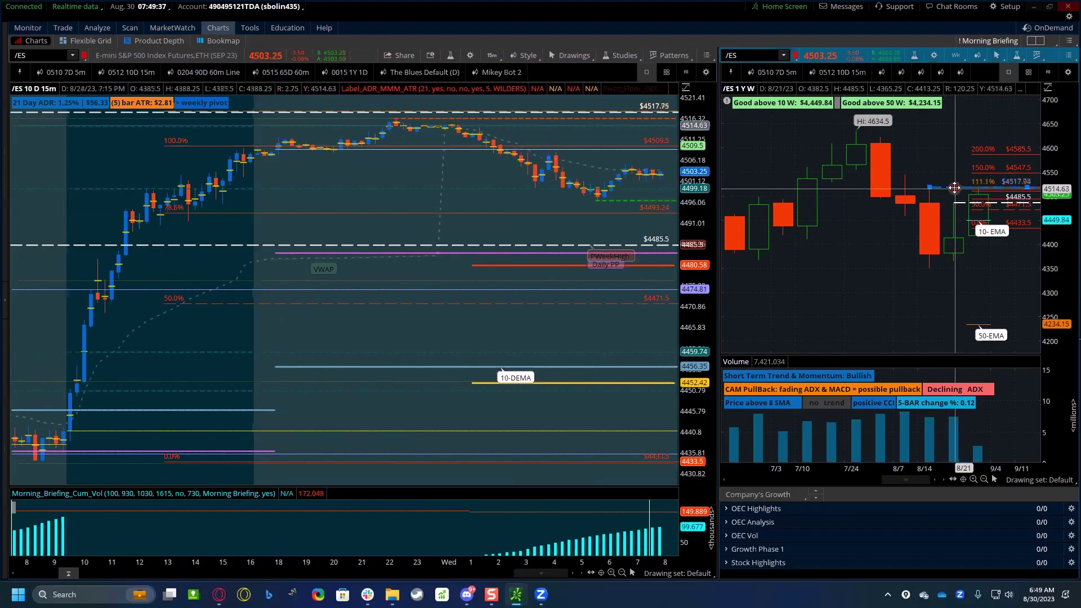
{"action": "double_click", "coordinate": [954, 187]}
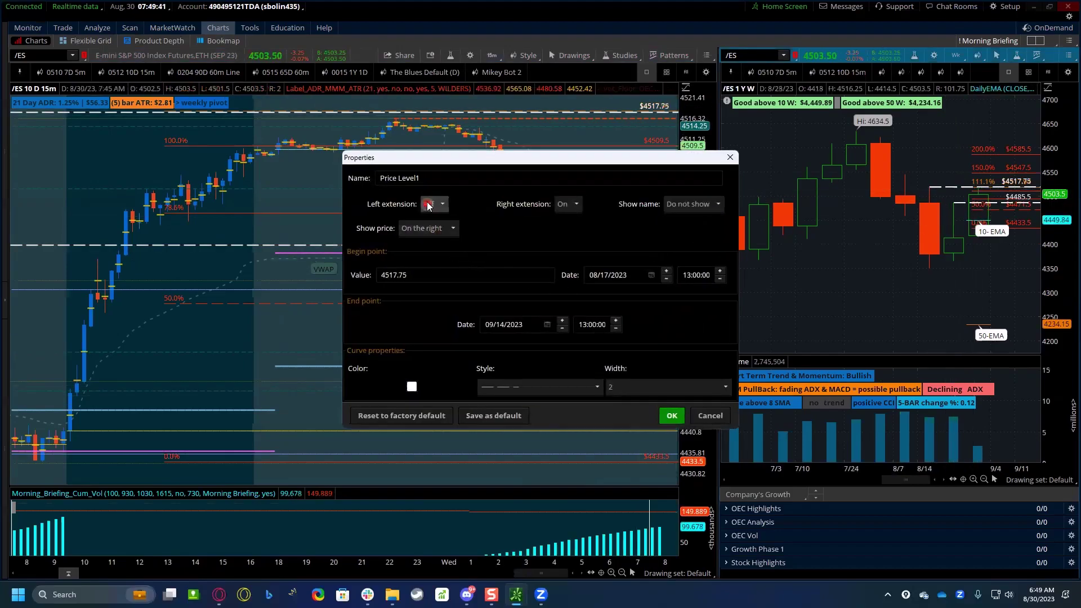
{"action": "left_click", "coordinate": [412, 387]}
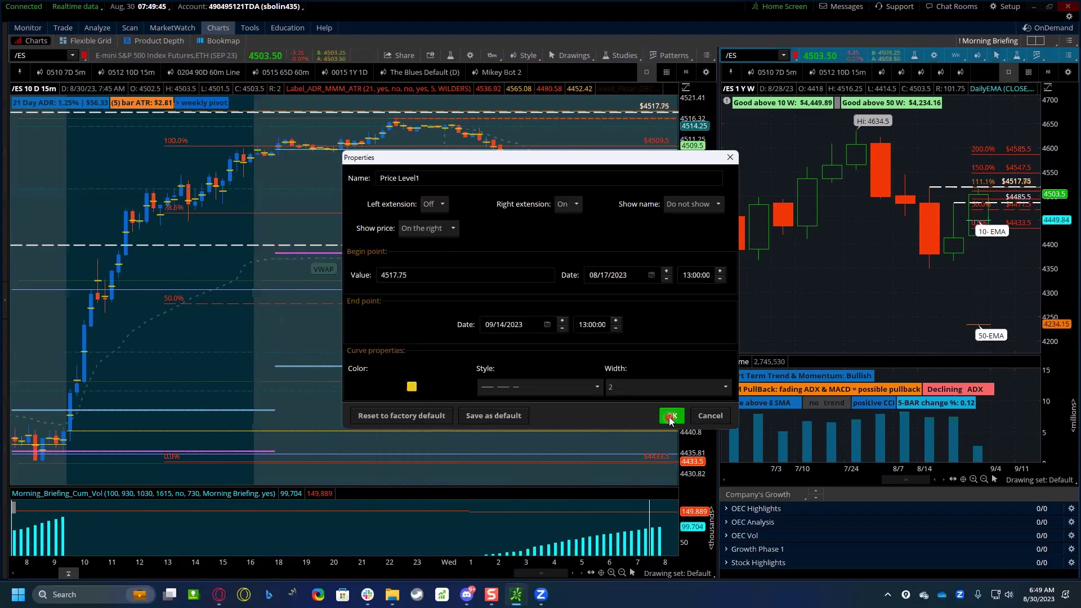
{"action": "left_click", "coordinate": [671, 415]}
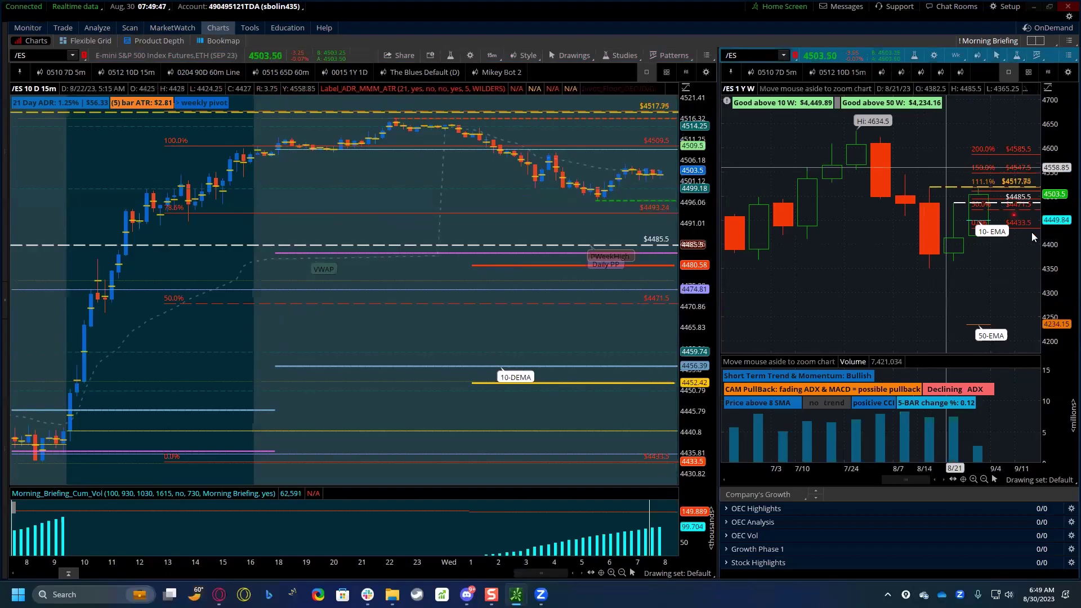
Step: Tighten the price ranges of the weekly and 15-minute /ES charts around the 4517.75 level and the overnight high
{"action": "left_click_drag", "start_coordinate": [1064, 223], "coordinate": [1041, 176]}
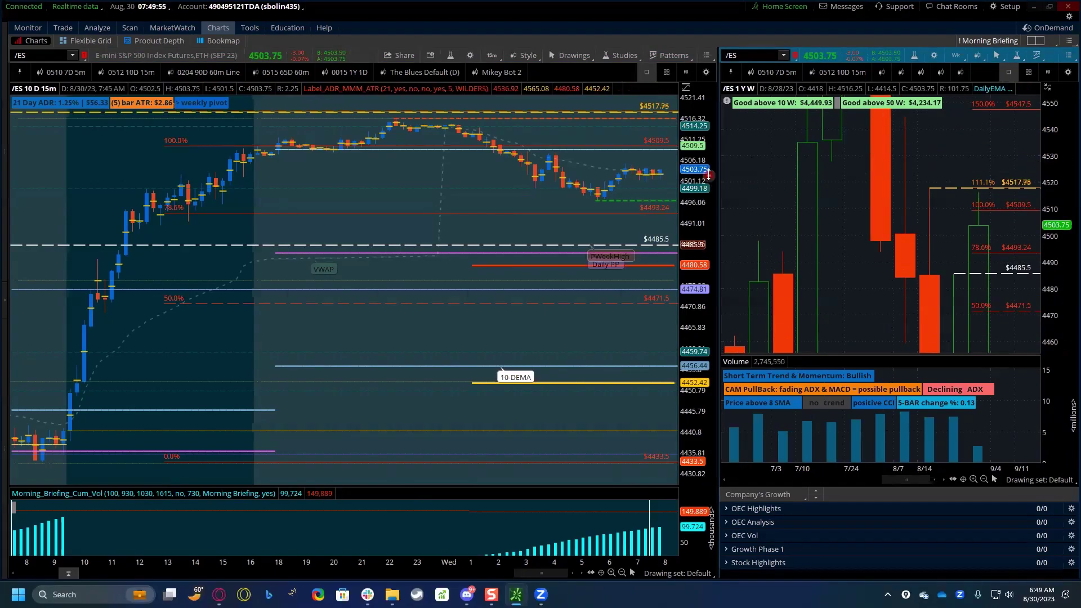
{"action": "key", "text": "alt"}
{"action": "left_click_drag", "start_coordinate": [708, 175], "coordinate": [431, 248]}
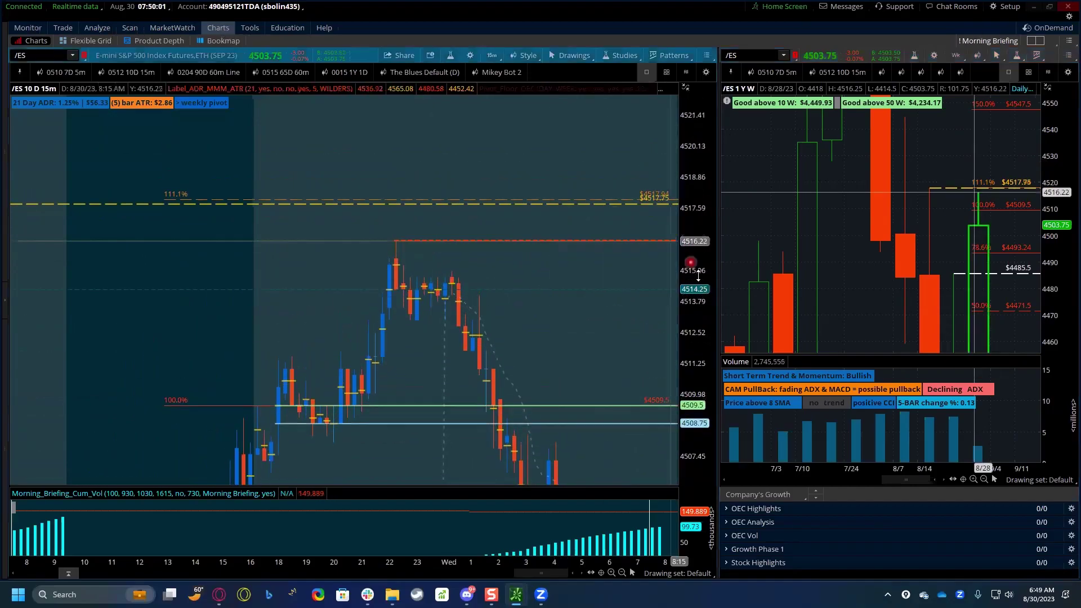
Step: Zoom the weekly /ES chart out to the full year and frame the 15-minute chart from Sunday evening through Wednesday morning
{"action": "left_click_drag", "start_coordinate": [708, 222], "coordinate": [707, 233]}
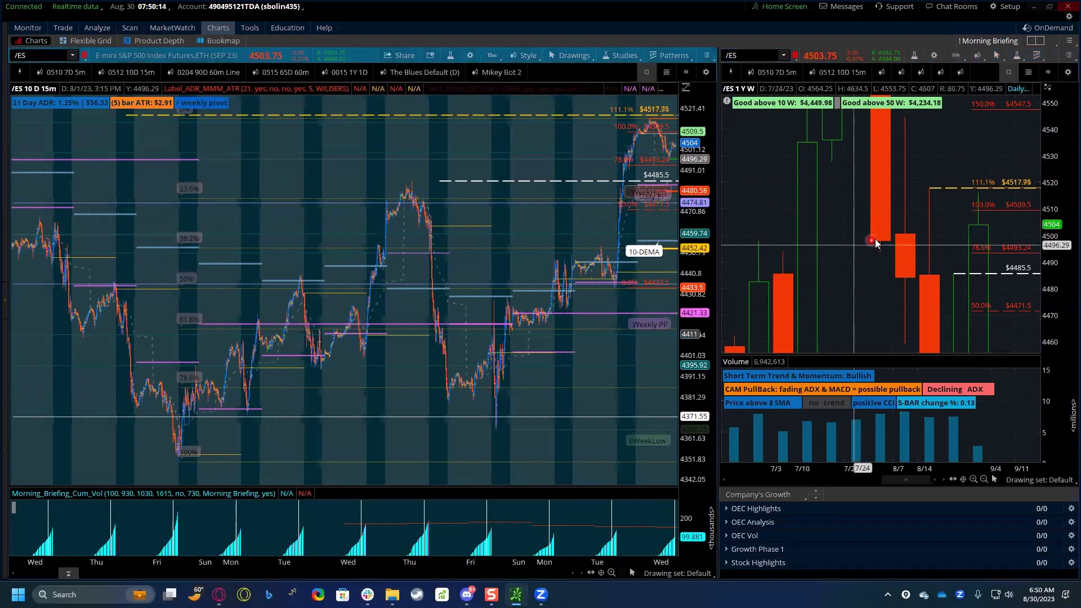
{"action": "scroll", "coordinate": [970, 288], "scroll_direction": "down", "scroll_amount": 5}
{"action": "scroll", "coordinate": [970, 288], "scroll_direction": "up", "scroll_amount": 5}
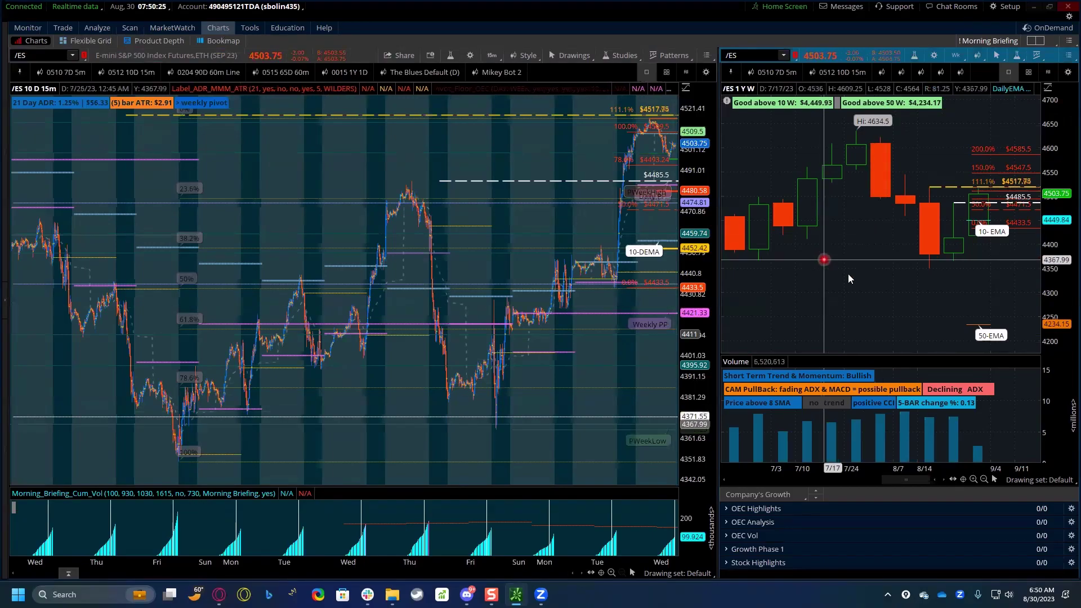
{"action": "scroll", "coordinate": [855, 278], "scroll_direction": "down", "scroll_amount": 5}
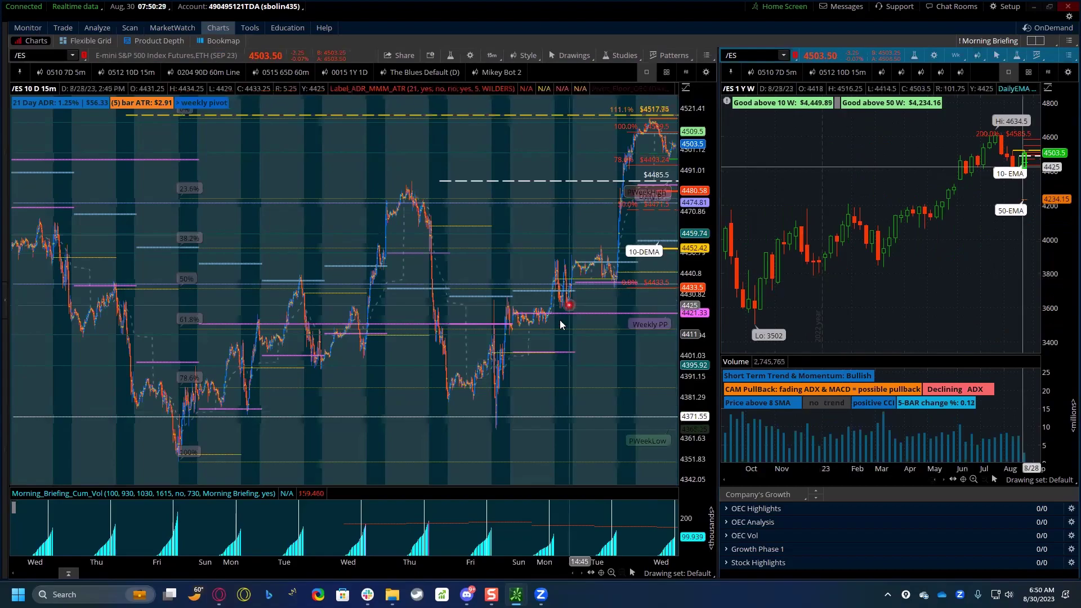
{"action": "scroll", "coordinate": [535, 367], "scroll_direction": "up", "scroll_amount": 5}
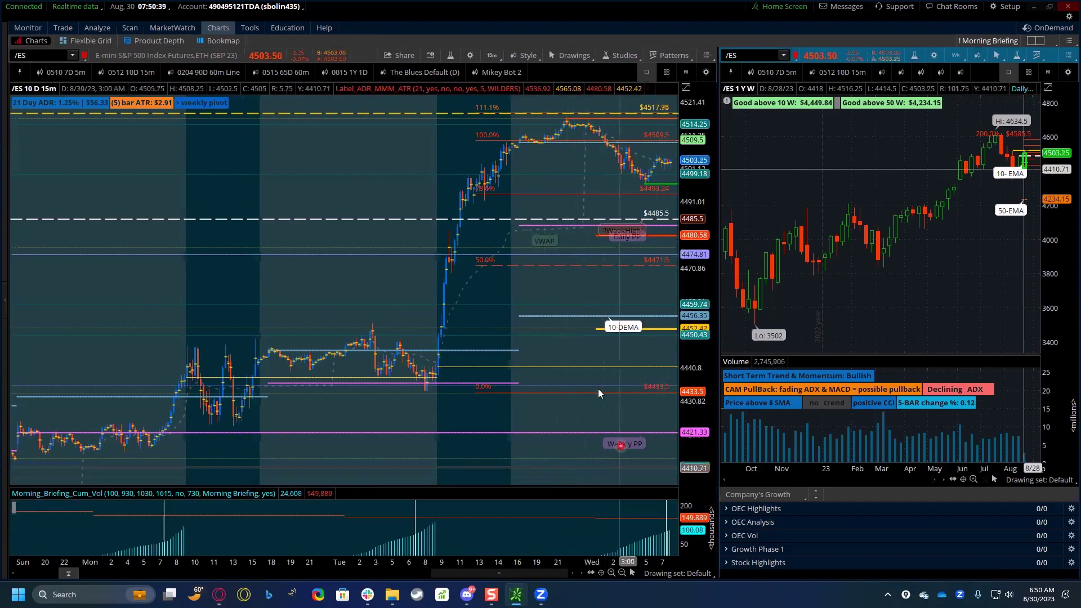
{"action": "left_click", "coordinate": [542, 382]}
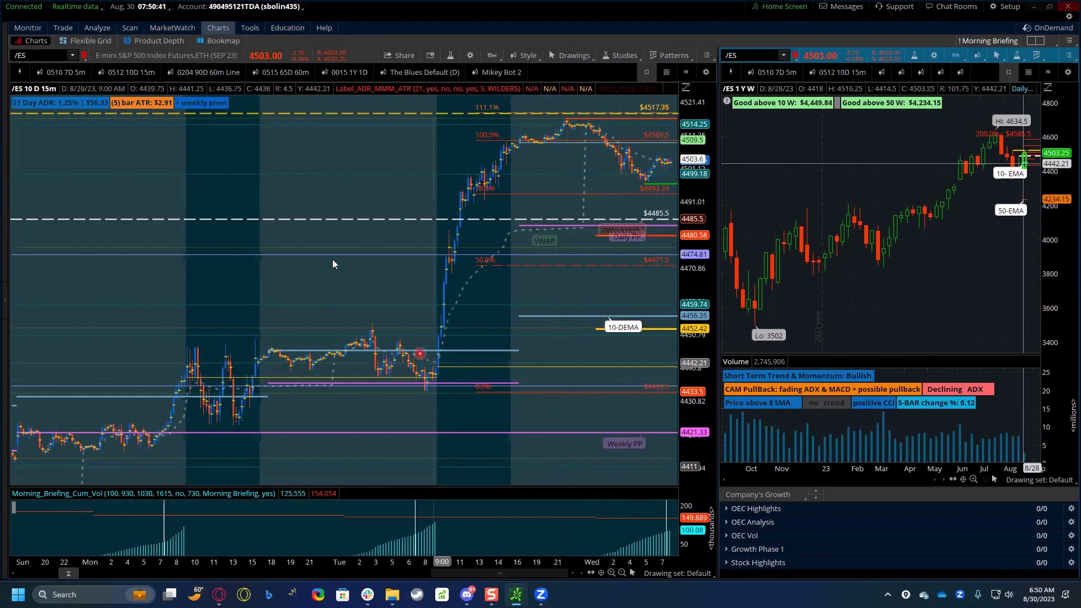
Step: Switch to the Forex Trader workspace with the 10-day 30-minute /ES volume profile chart
{"action": "left_click", "coordinate": [66, 27]}
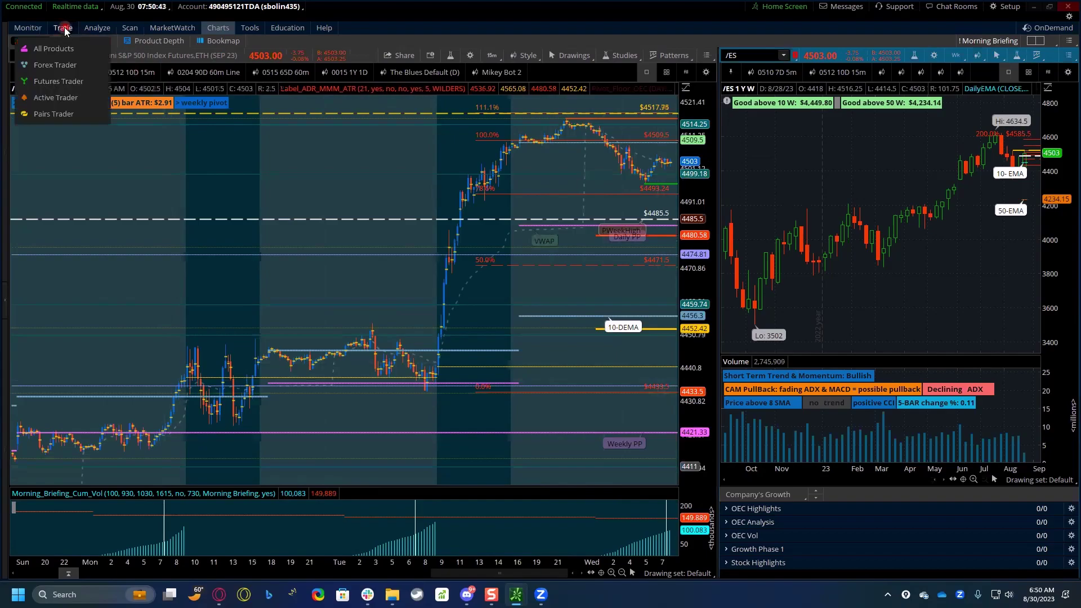
{"action": "left_click", "coordinate": [541, 3]}
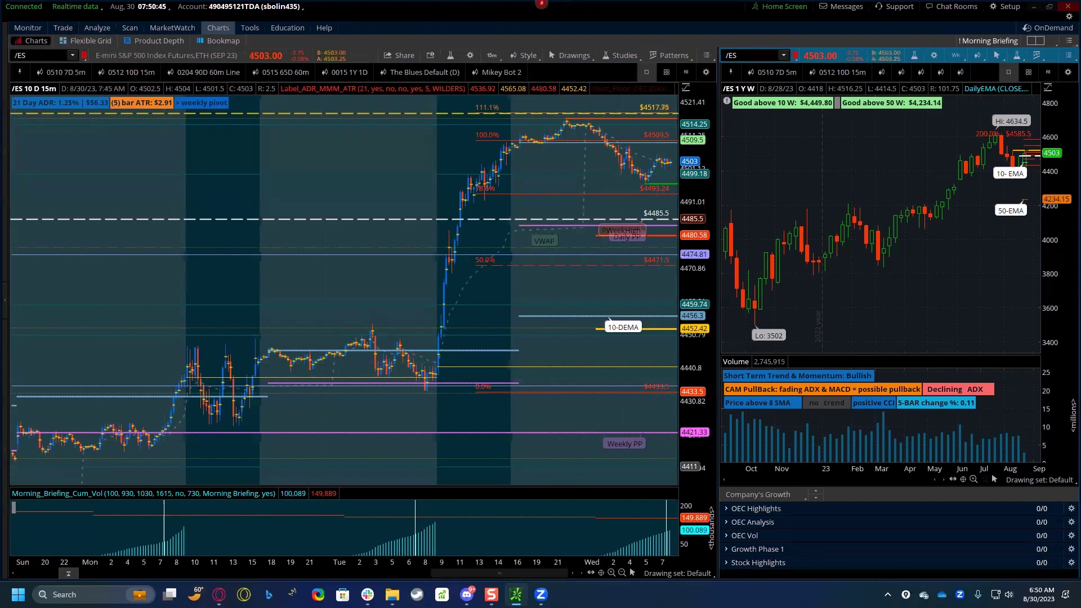
{"action": "left_click", "coordinate": [539, 5]}
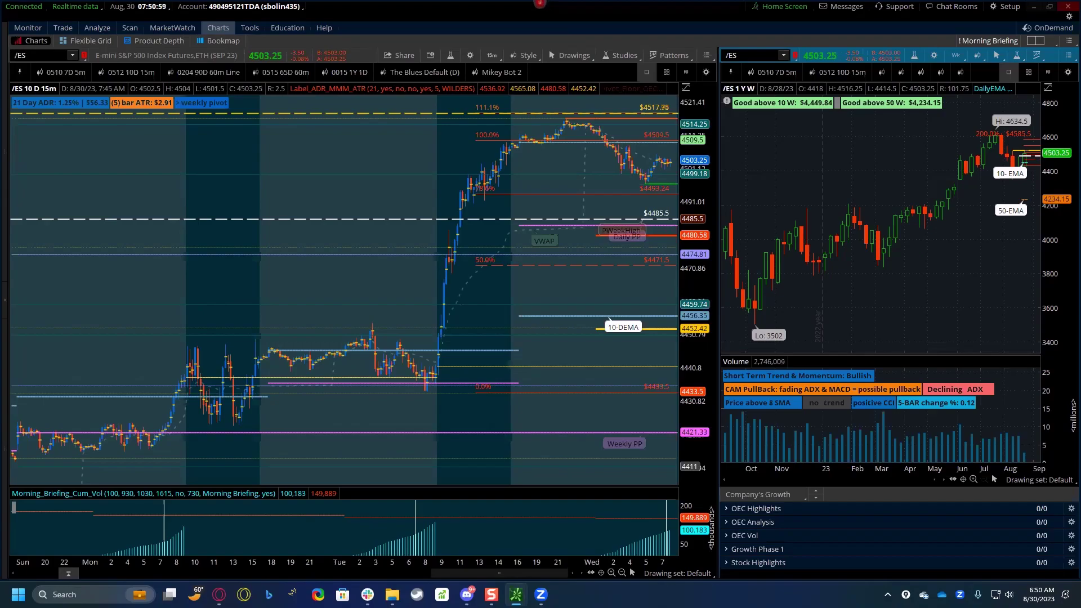
{"action": "left_click", "coordinate": [50, 28]}
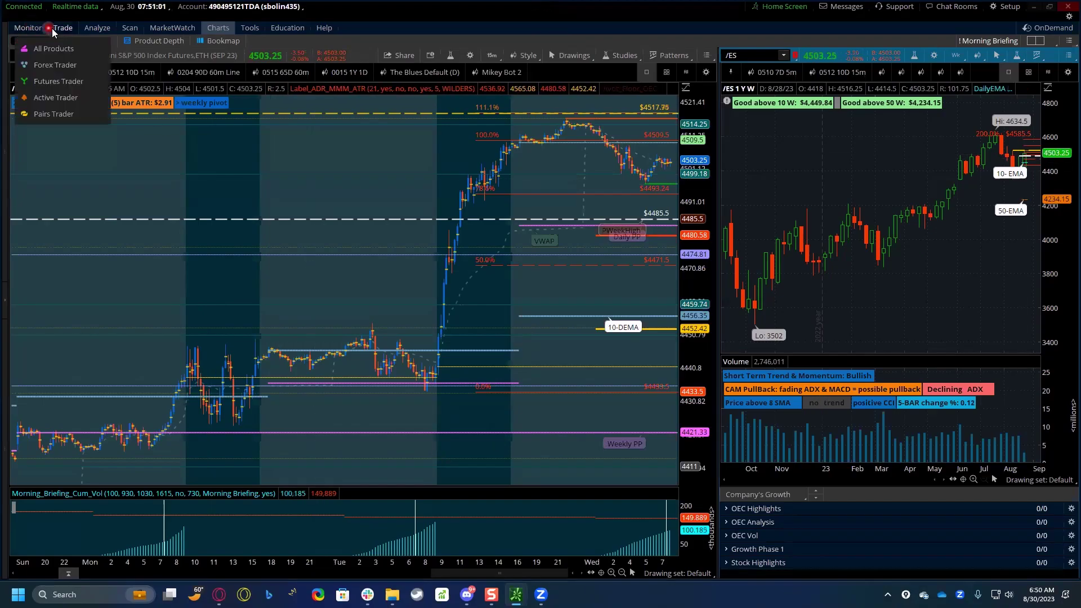
{"action": "left_click", "coordinate": [54, 65]}
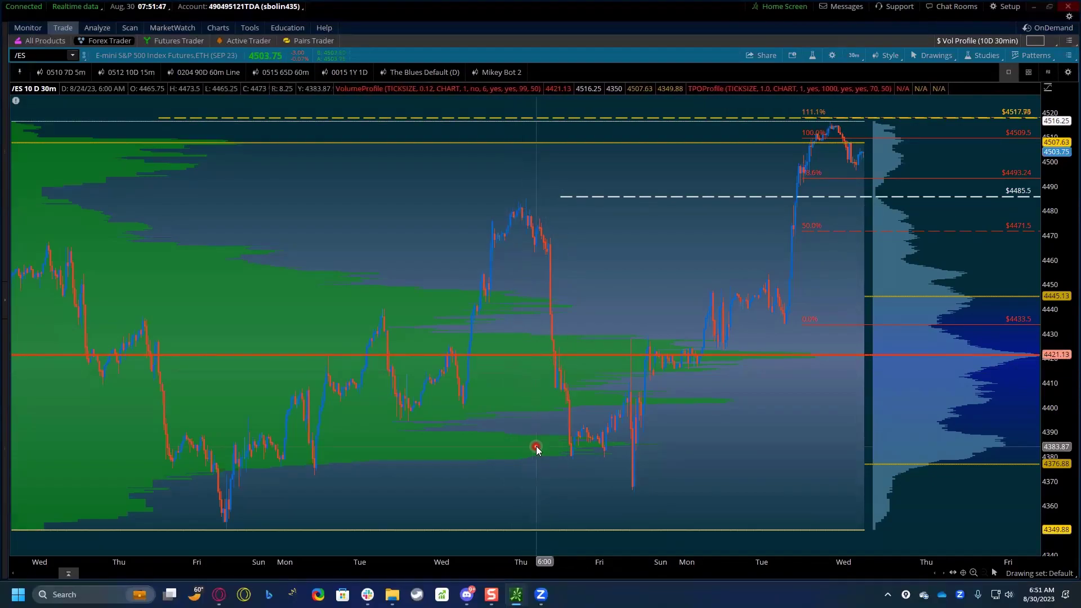
Step: Recolor all curves of the quadrant lines drawn between 4509.5 and 4433.5 to cyan
{"action": "scroll", "coordinate": [570, 444], "scroll_direction": "up", "scroll_amount": 2}
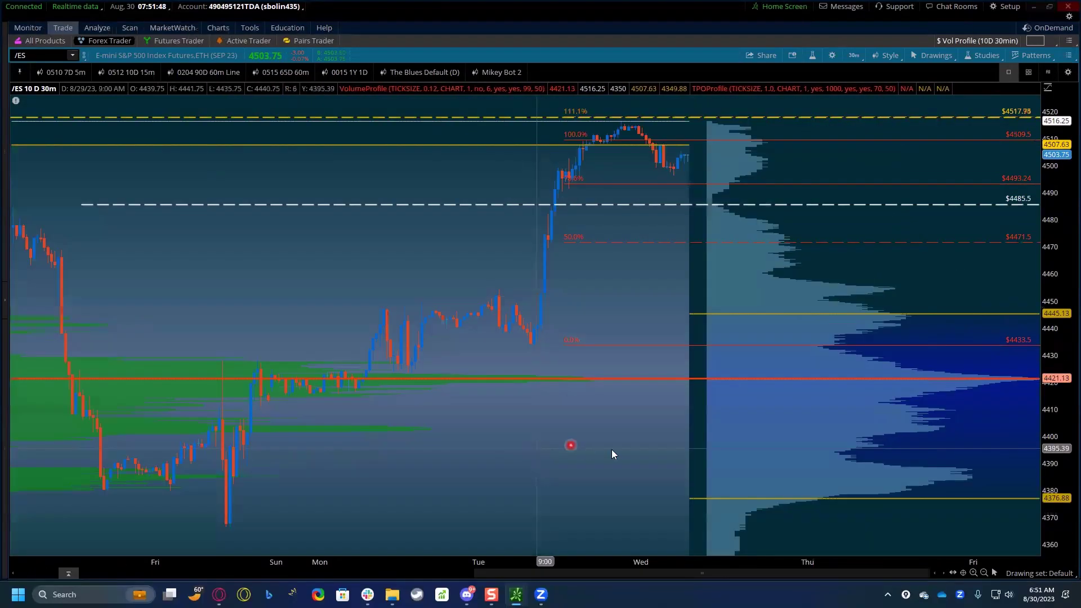
{"action": "double_click", "coordinate": [638, 344]}
{"action": "left_click", "coordinate": [605, 422]}
{"action": "left_click", "coordinate": [597, 460]}
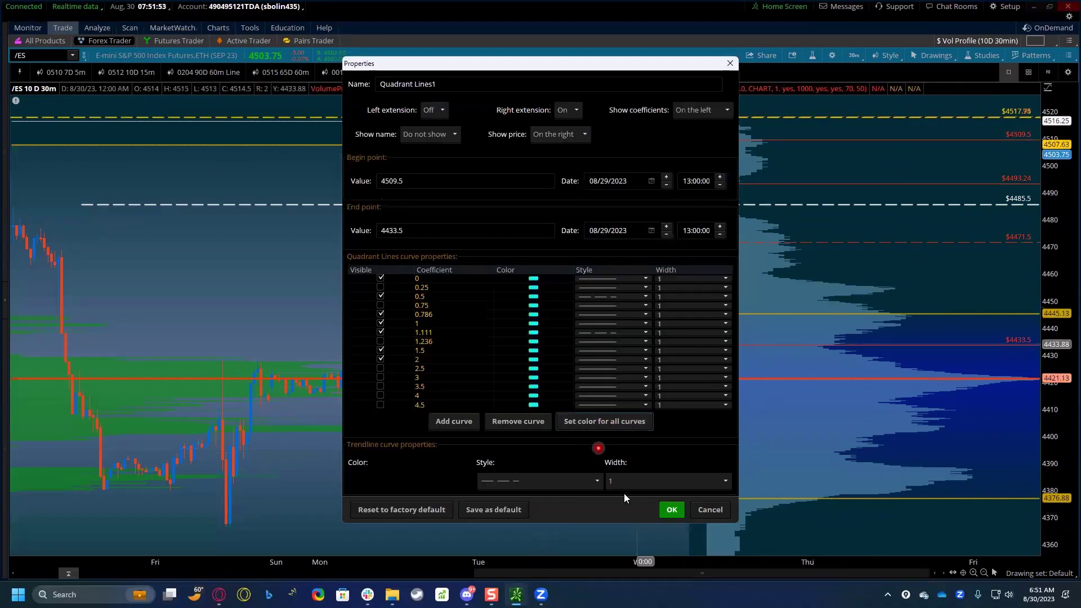
{"action": "left_click", "coordinate": [675, 512]}
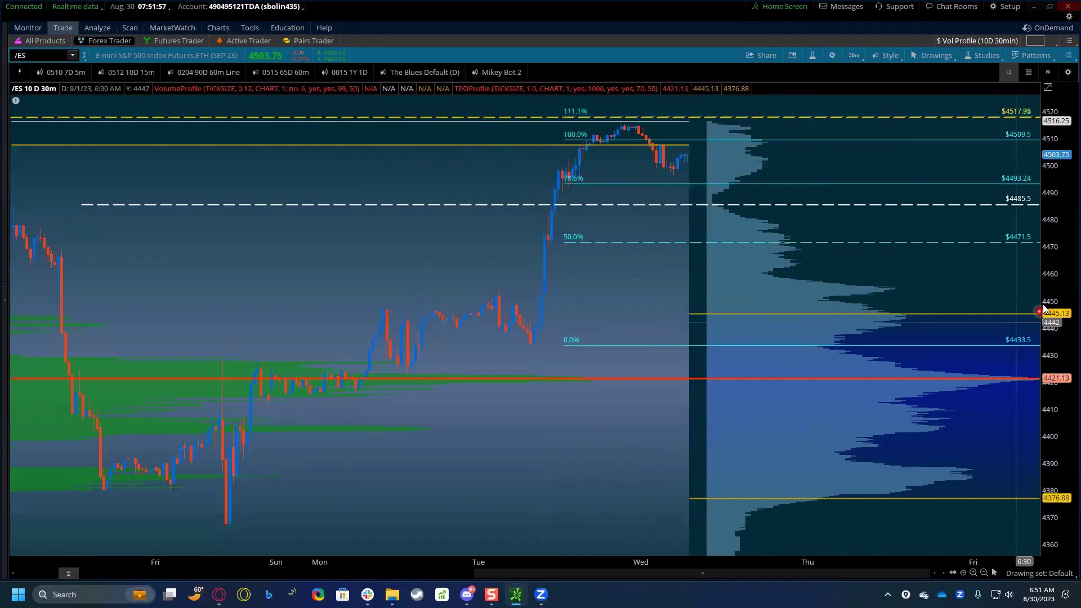
Step: Sketch a pen path from 4433.5 up to the overnight high, back to 4493.24 and higher, with an arrow at the pullback
{"action": "left_click_drag", "start_coordinate": [1051, 303], "coordinate": [1059, 363]}
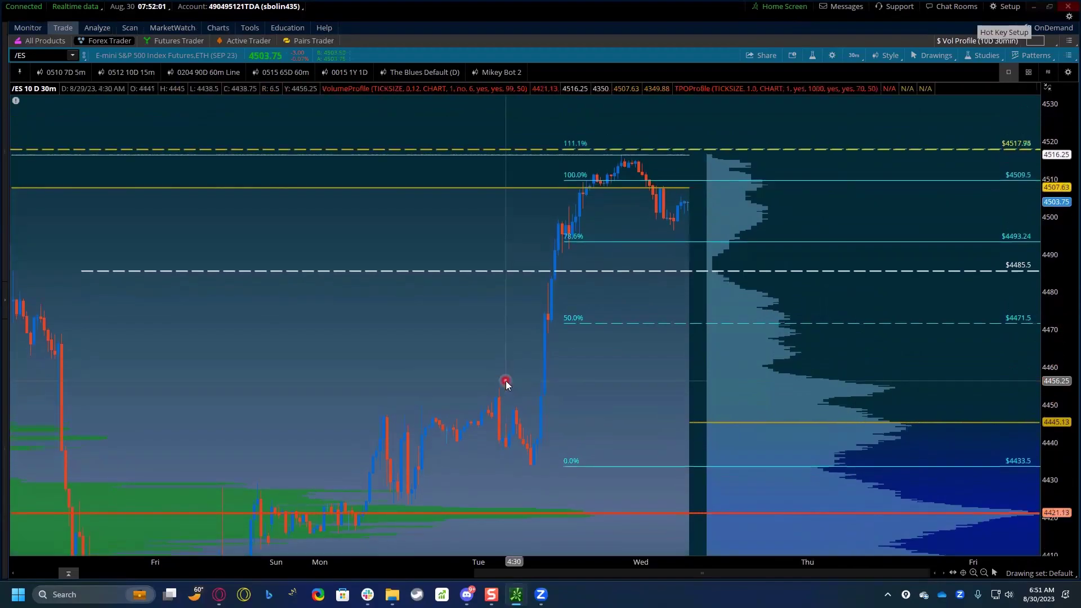
{"action": "key", "text": "F9"}
{"action": "mouse_move", "coordinate": [521, 466]}
{"action": "left_mouse_down"}
{"action": "mouse_move", "coordinate": [592, 227]}
{"action": "mouse_move", "coordinate": [634, 153]}
{"action": "left_mouse_up"}
{"action": "mouse_move", "coordinate": [657, 217]}
{"action": "left_mouse_down"}
{"action": "mouse_move", "coordinate": [694, 243]}
{"action": "mouse_move", "coordinate": [763, 168]}
{"action": "left_mouse_up"}
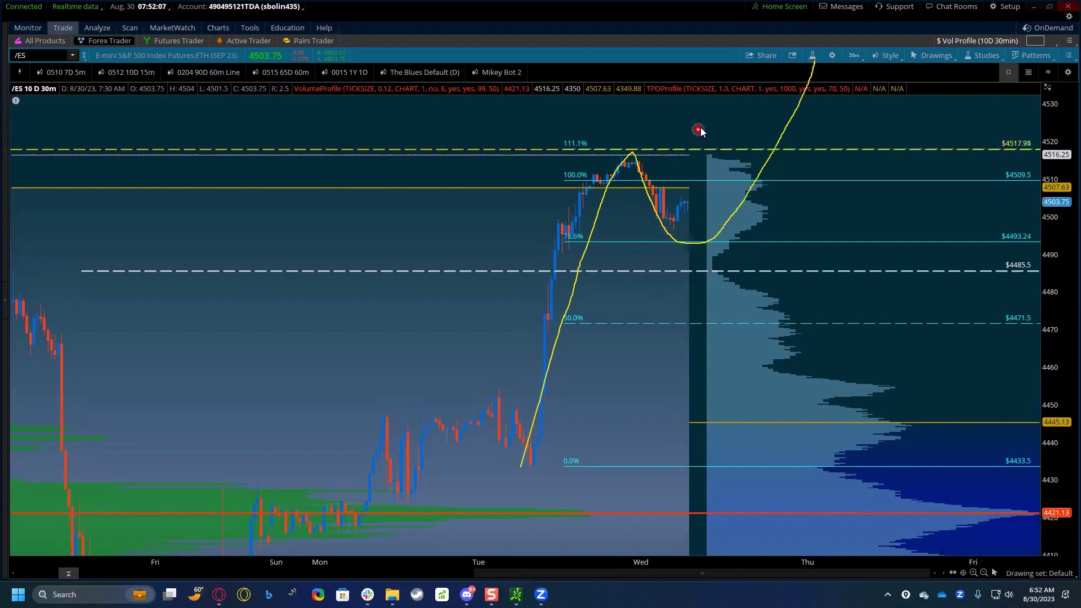
{"action": "left_click_drag", "start_coordinate": [674, 151], "coordinate": [684, 162]}
{"action": "left_click_drag", "start_coordinate": [612, 155], "coordinate": [653, 151]}
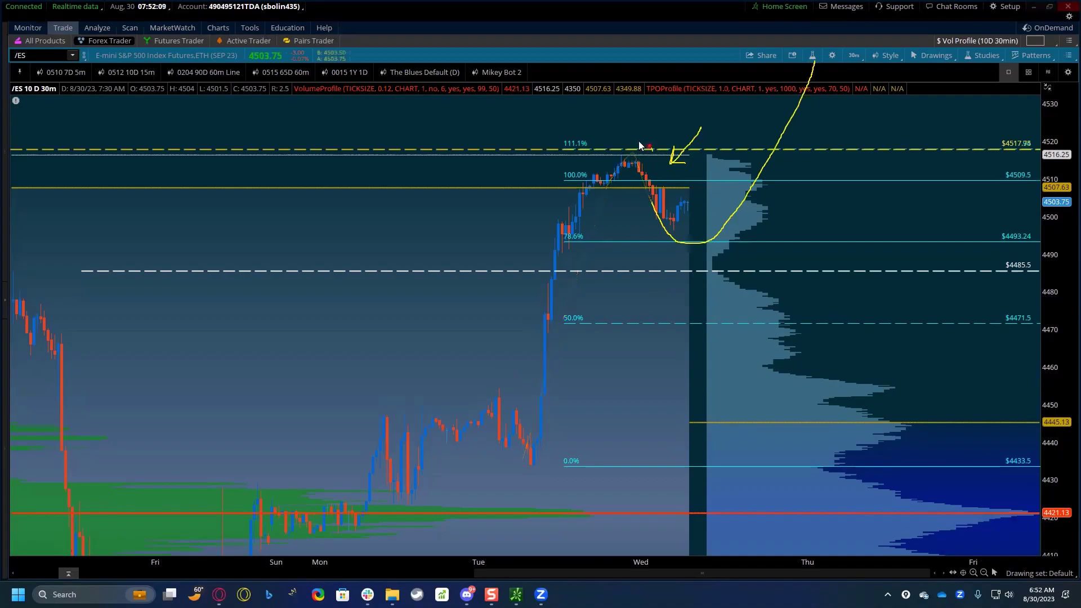
Step: Mark the overnight pullback and its low with the pen, and sketch a rally with a shallow pullback and continuation below it
{"action": "mouse_move", "coordinate": [648, 244]}
{"action": "left_mouse_down"}
{"action": "mouse_move", "coordinate": [730, 261]}
{"action": "mouse_move", "coordinate": [737, 248]}
{"action": "left_mouse_up"}
{"action": "mouse_move", "coordinate": [640, 160]}
{"action": "left_mouse_down"}
{"action": "mouse_move", "coordinate": [681, 231]}
{"action": "mouse_move", "coordinate": [707, 235]}
{"action": "mouse_move", "coordinate": [702, 228]}
{"action": "left_mouse_up"}
{"action": "left_click_drag", "start_coordinate": [544, 472], "coordinate": [651, 313]}
{"action": "left_click_drag", "start_coordinate": [685, 355], "coordinate": [829, 195]}
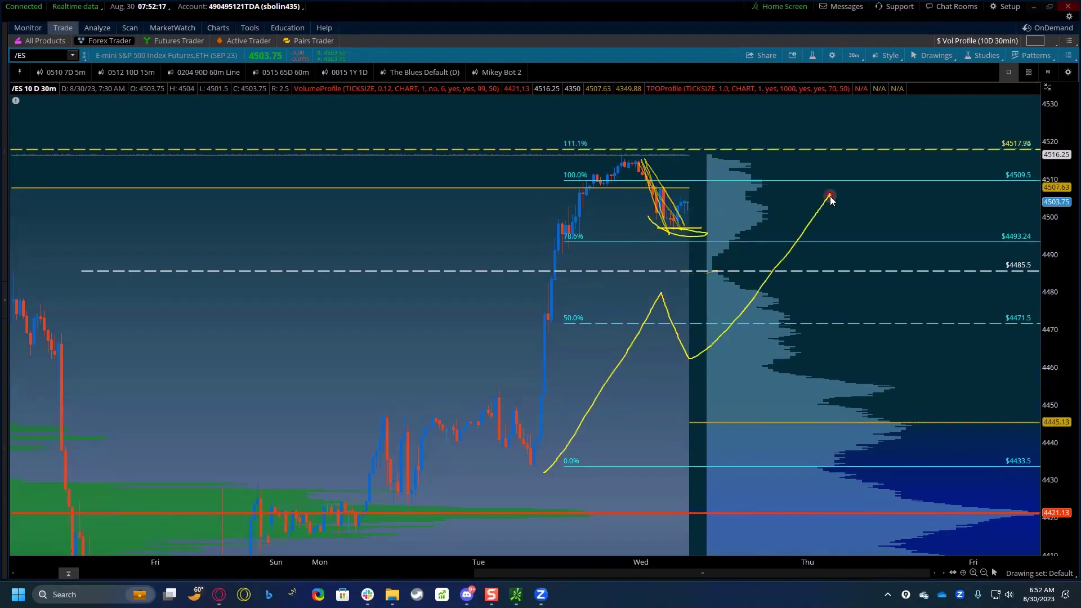
Step: Sketch a rally followed by a deep pullback over the volume profile, and mark the drop from the overnight high
{"action": "mouse_move", "coordinate": [713, 480]}
{"action": "left_mouse_down"}
{"action": "mouse_move", "coordinate": [845, 265]}
{"action": "mouse_move", "coordinate": [848, 309]}
{"action": "left_mouse_up"}
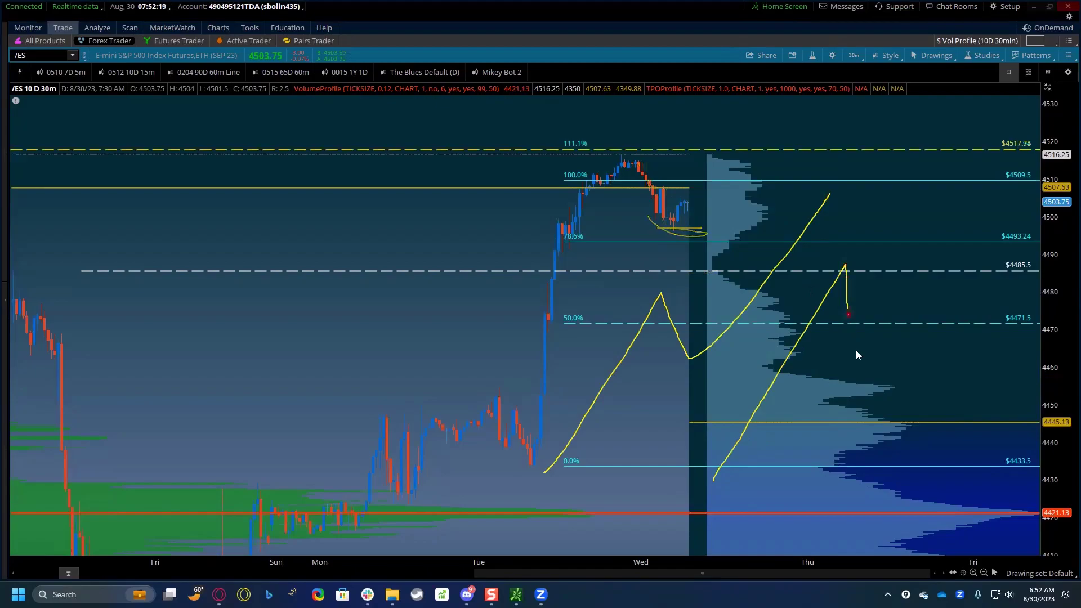
{"action": "left_click_drag", "start_coordinate": [880, 415], "coordinate": [888, 435]}
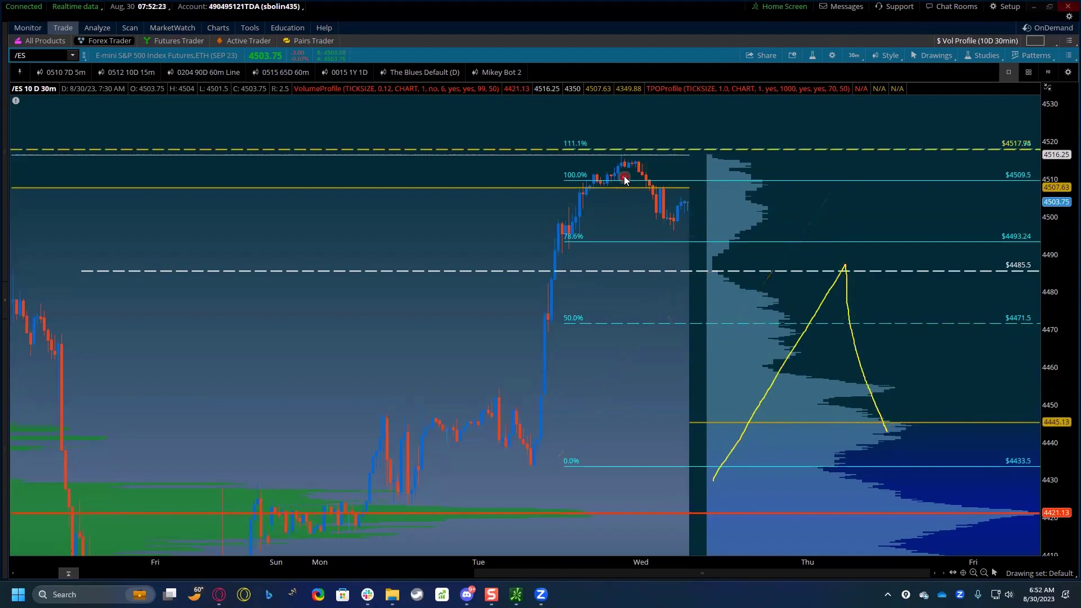
{"action": "left_click_drag", "start_coordinate": [639, 208], "coordinate": [658, 239]}
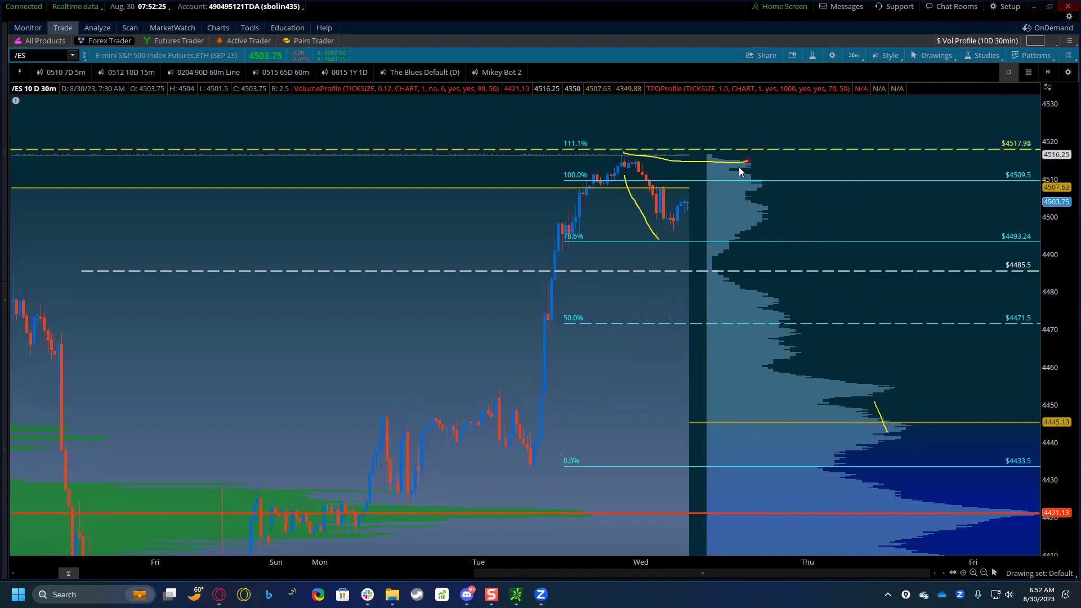
{"action": "mouse_move", "coordinate": [708, 153]}
{"action": "left_mouse_down"}
{"action": "mouse_move", "coordinate": [731, 156]}
{"action": "mouse_move", "coordinate": [698, 149]}
{"action": "left_mouse_up"}
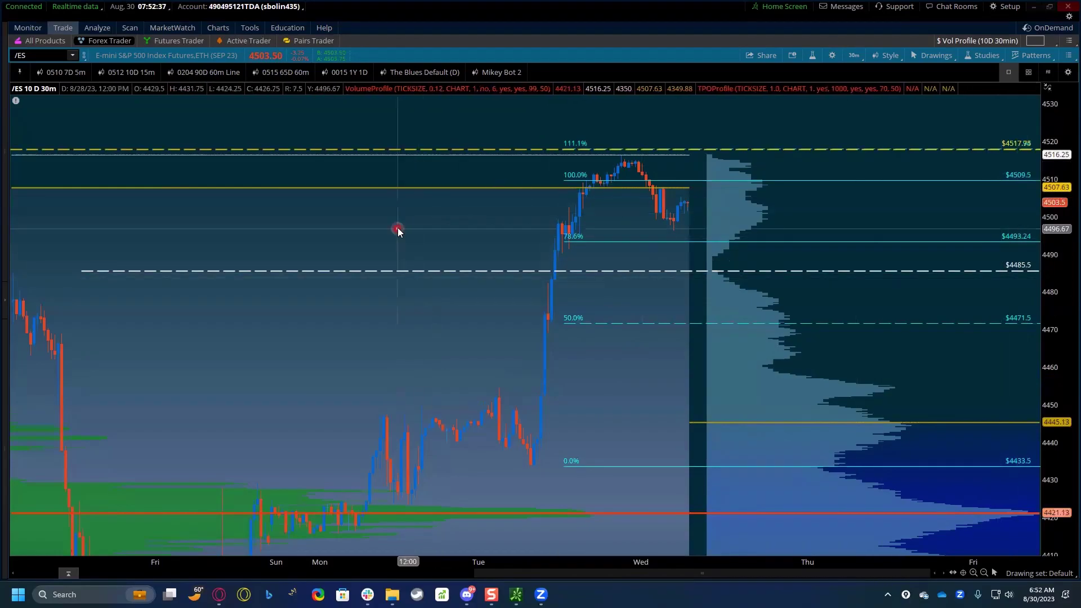
Step: Show the full 10-day volume profile and sketch two lowercase b shapes and a capital B over it with the pen
{"action": "scroll", "coordinate": [398, 229], "scroll_direction": "down", "scroll_amount": 3}
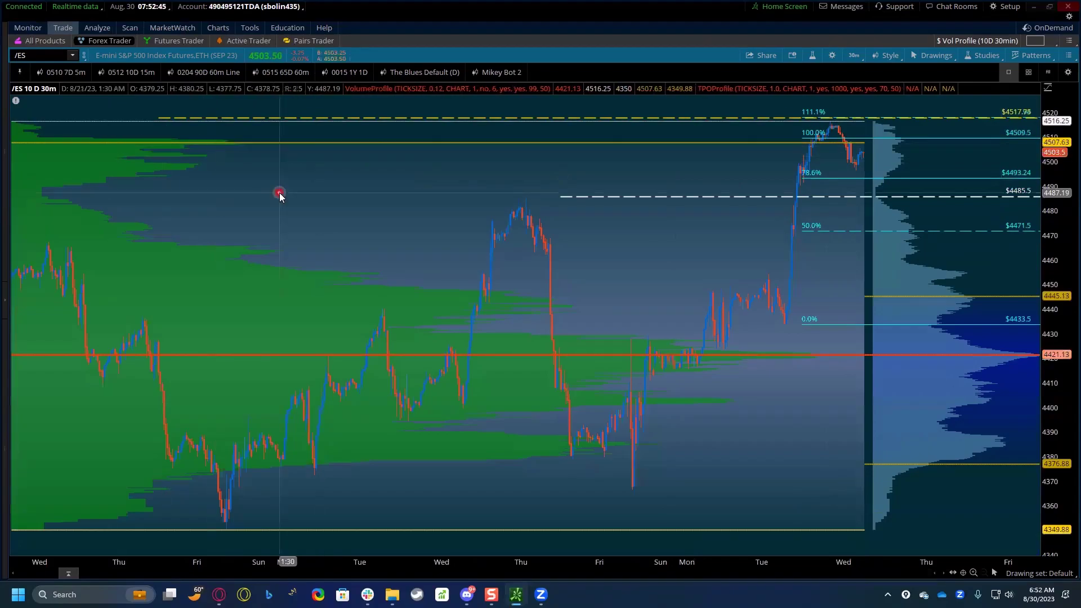
{"action": "key", "text": "ctrl+shift+p"}
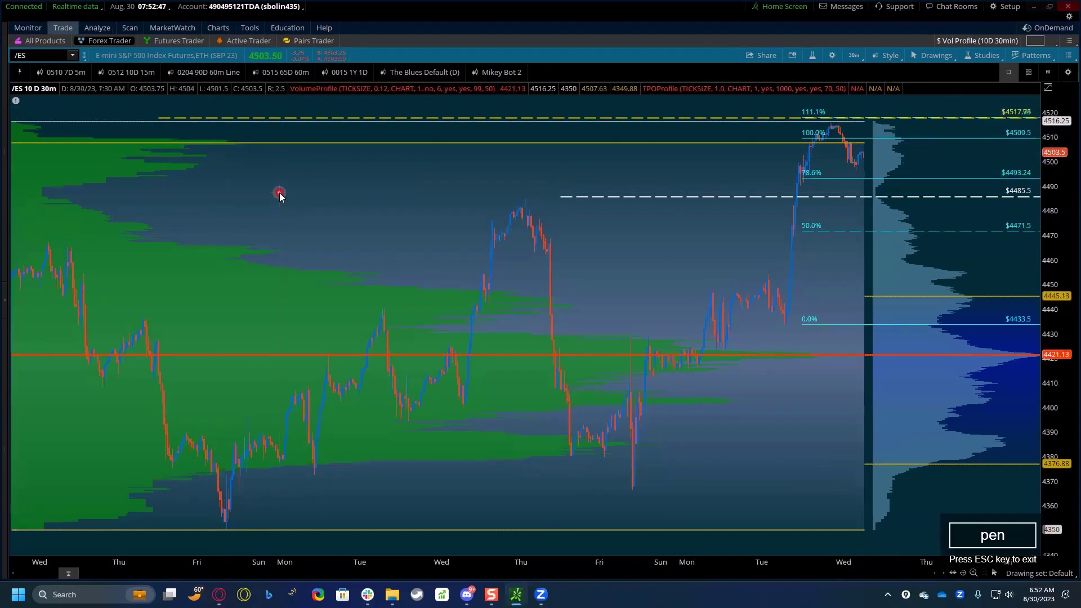
{"action": "left_click_drag", "start_coordinate": [313, 179], "coordinate": [317, 211]}
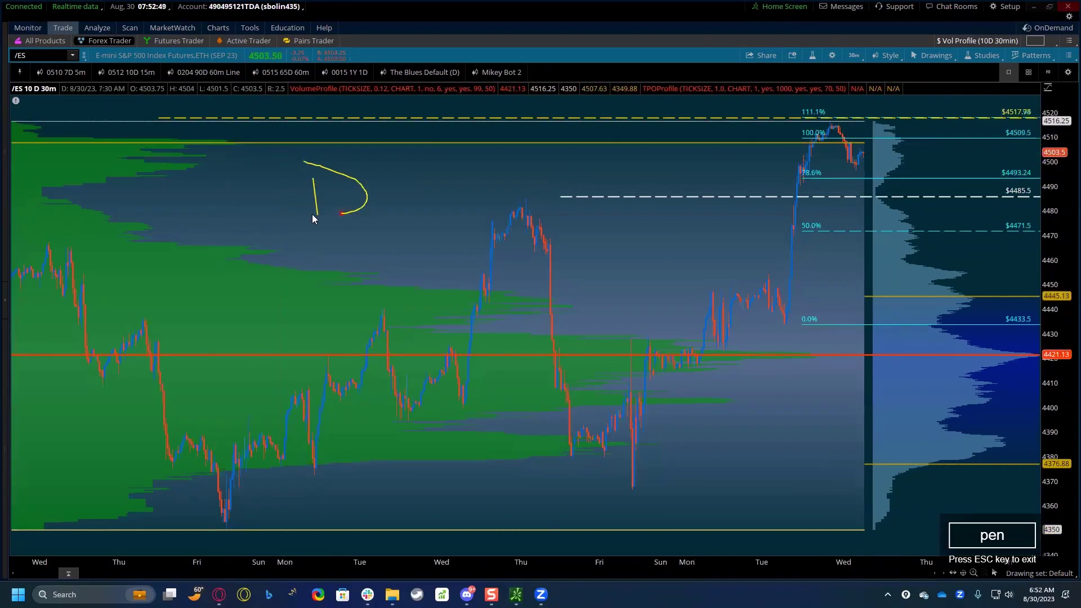
{"action": "key", "text": "Escape"}
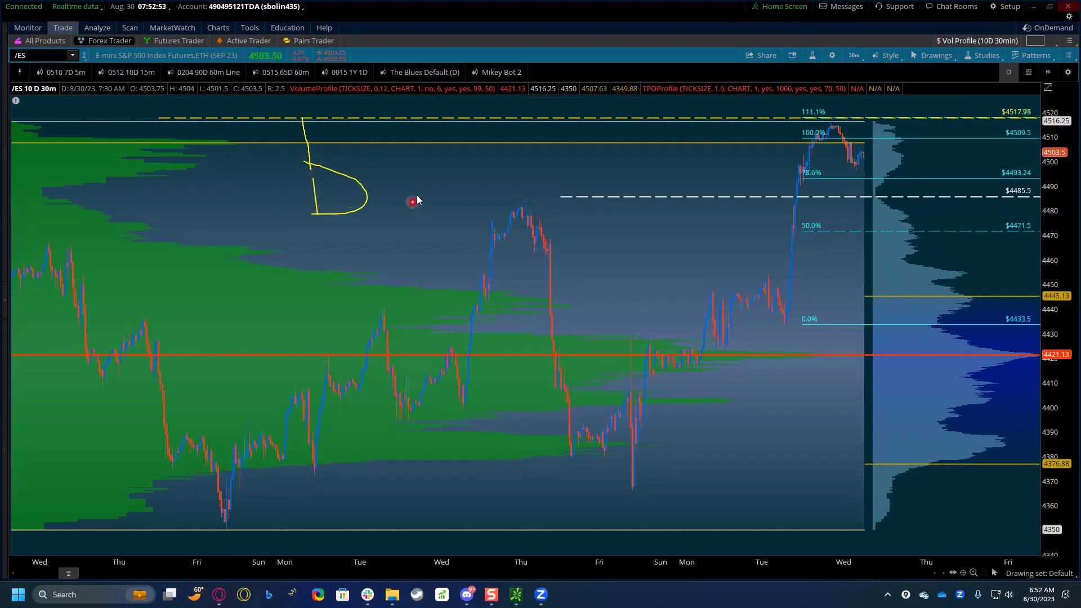
{"action": "left_click_drag", "start_coordinate": [420, 146], "coordinate": [431, 213]}
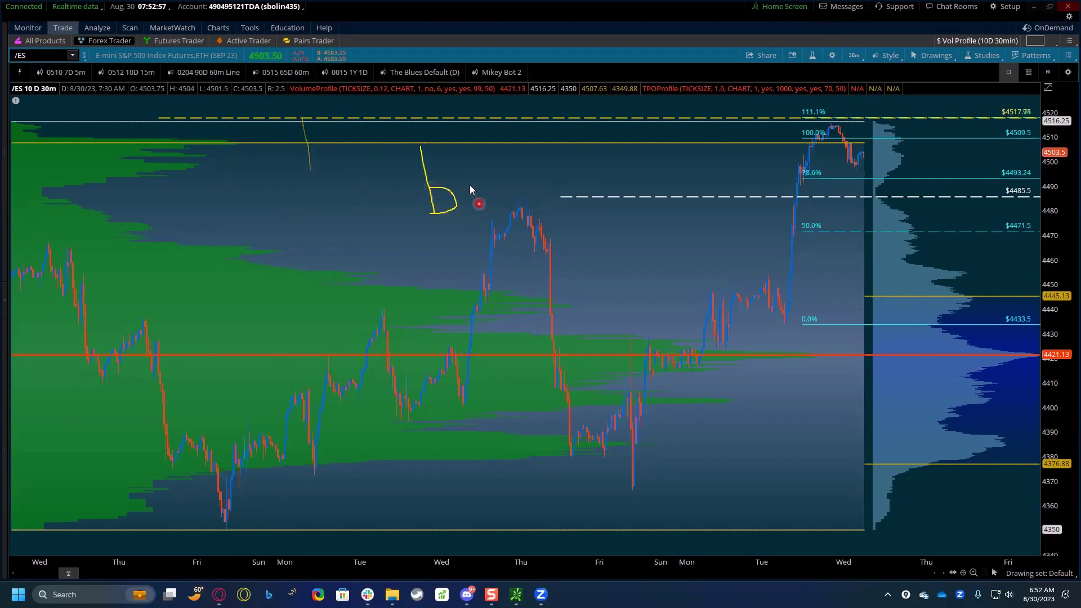
{"action": "left_click_drag", "start_coordinate": [639, 226], "coordinate": [649, 265]}
{"action": "left_click_drag", "start_coordinate": [660, 222], "coordinate": [681, 265]}
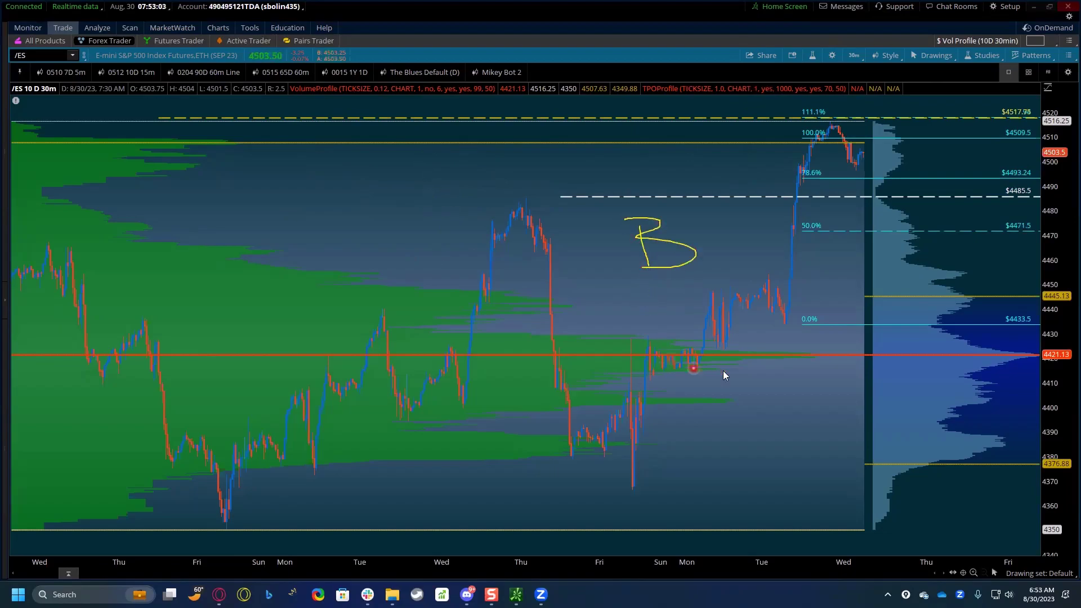
Step: Mark the 4421.13 point of control, the rise from it, and the upper and lower bulges of the volume profile with the pen
{"action": "mouse_move", "coordinate": [1030, 346]}
{"action": "left_mouse_down"}
{"action": "mouse_move", "coordinate": [1056, 341]}
{"action": "mouse_move", "coordinate": [1025, 347]}
{"action": "mouse_move", "coordinate": [1030, 363]}
{"action": "mouse_move", "coordinate": [1055, 365]}
{"action": "left_mouse_up"}
{"action": "left_click_drag", "start_coordinate": [700, 353], "coordinate": [774, 253]}
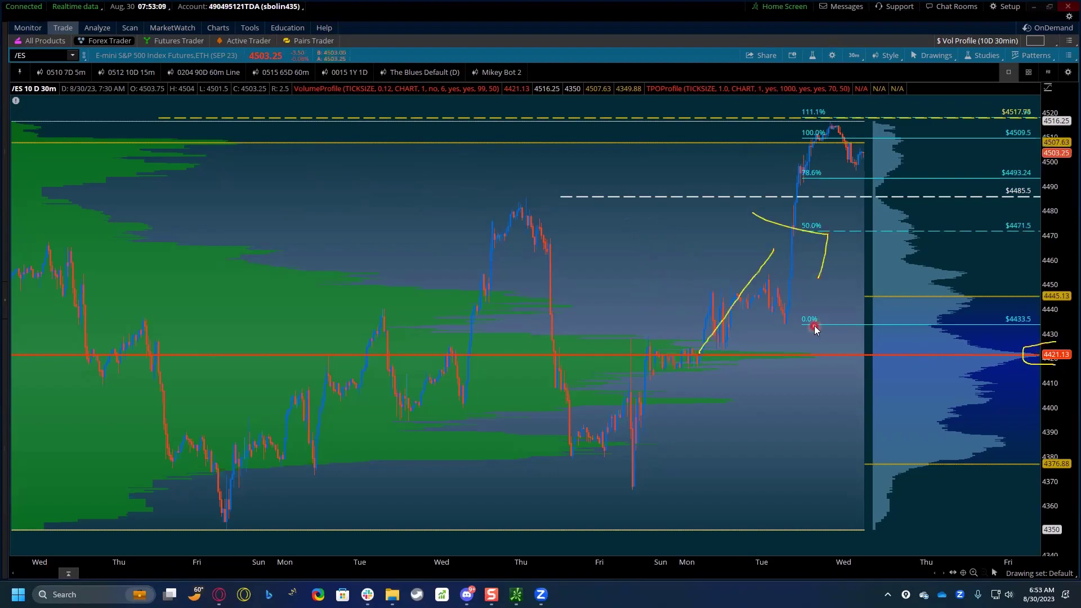
{"action": "mouse_move", "coordinate": [180, 127]}
{"action": "left_mouse_down"}
{"action": "mouse_move", "coordinate": [262, 149]}
{"action": "mouse_move", "coordinate": [130, 194]}
{"action": "left_mouse_up"}
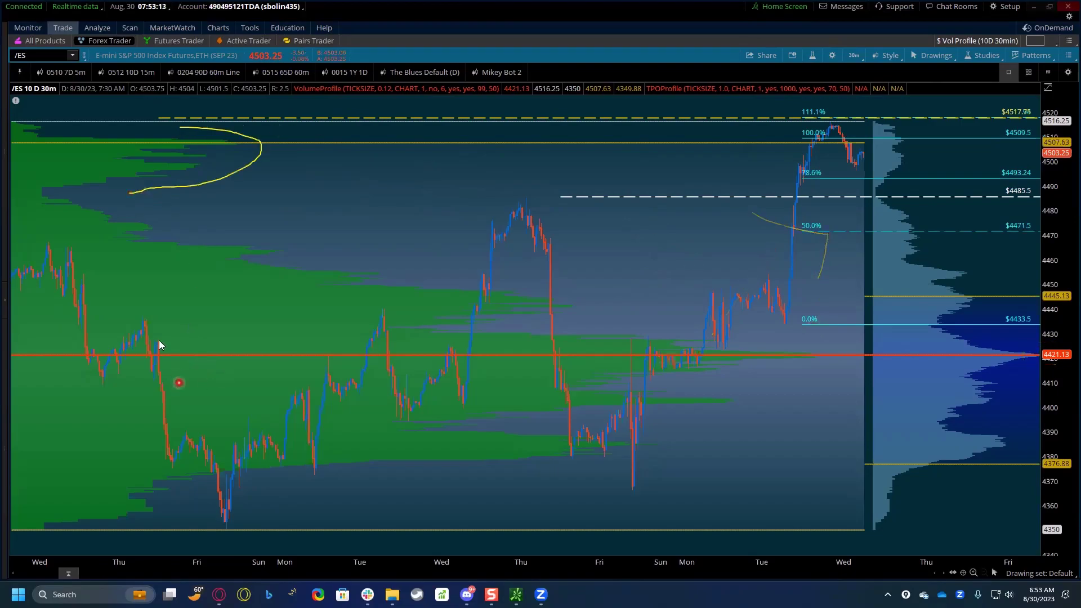
{"action": "left_click_drag", "start_coordinate": [229, 315], "coordinate": [308, 386]}
{"action": "mouse_move", "coordinate": [442, 369]}
{"action": "left_mouse_down"}
{"action": "mouse_move", "coordinate": [585, 366]}
{"action": "mouse_move", "coordinate": [861, 399]}
{"action": "mouse_move", "coordinate": [932, 357]}
{"action": "left_mouse_up"}
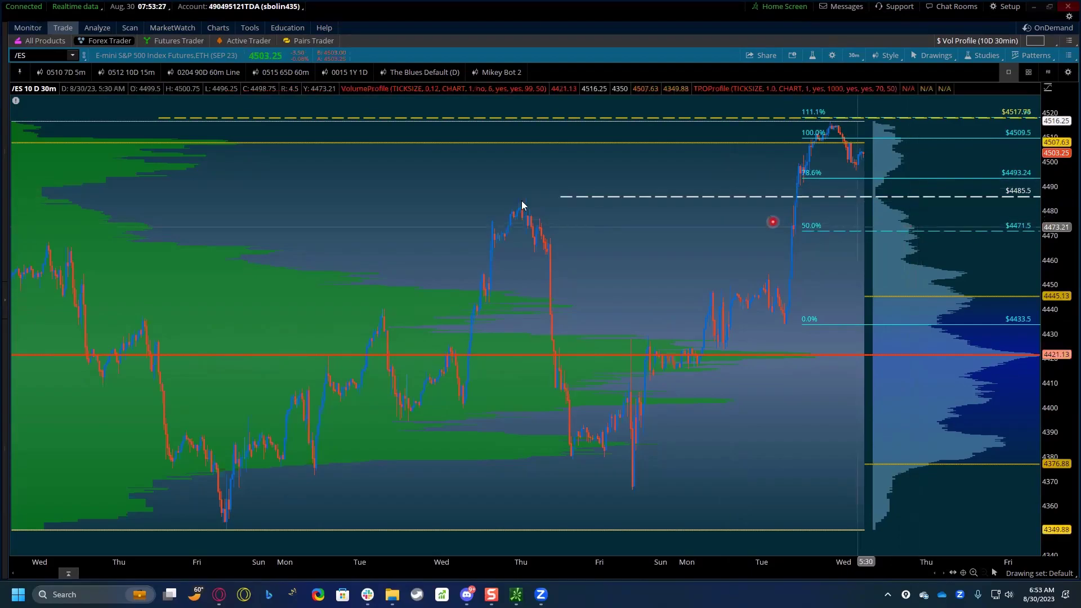
Step: Draw a pen arrow to Thursday's swing high near 4485.5 and mark the low-volume notch in the profile at that price
{"action": "key", "text": "F11"}
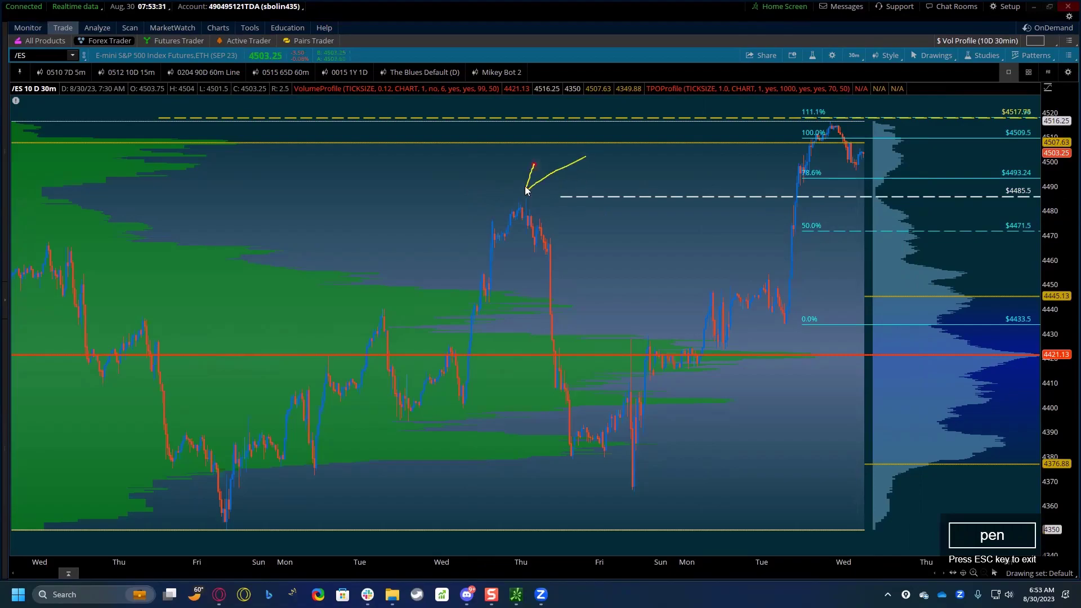
{"action": "left_click_drag", "start_coordinate": [541, 190], "coordinate": [549, 190]}
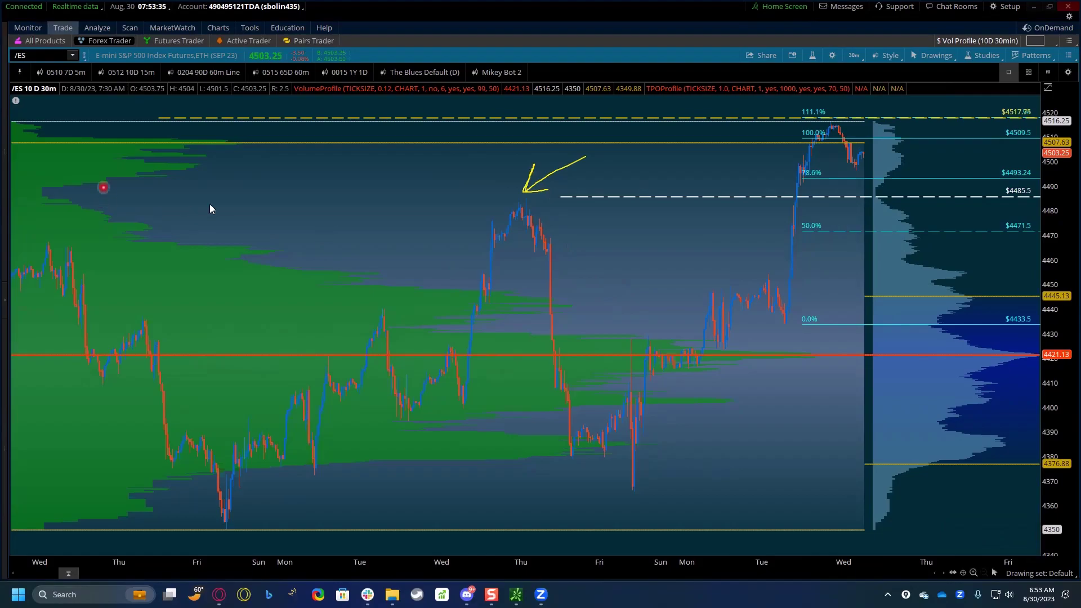
{"action": "left_click_drag", "start_coordinate": [154, 189], "coordinate": [85, 192]}
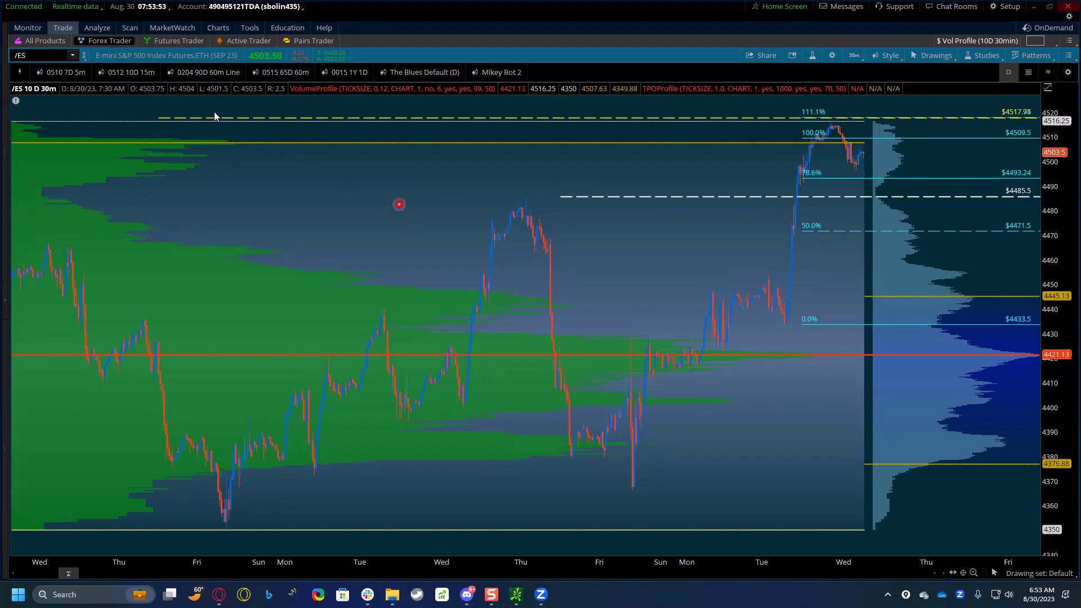
Step: Switch to the Futures Trader workspace with the 7-day 5-minute /ES chart of daily volume profiles
{"action": "left_click", "coordinate": [172, 42]}
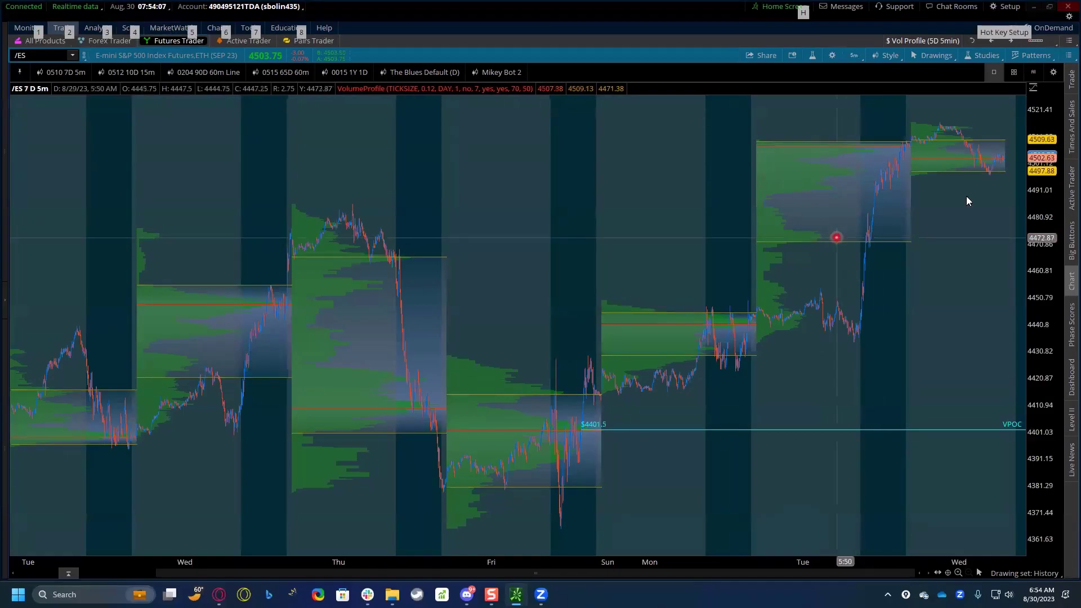
{"action": "scroll", "coordinate": [1043, 272], "scroll_direction": "up", "scroll_amount": 3}
{"action": "left_click_drag", "start_coordinate": [1043, 272], "coordinate": [1040, 200]}
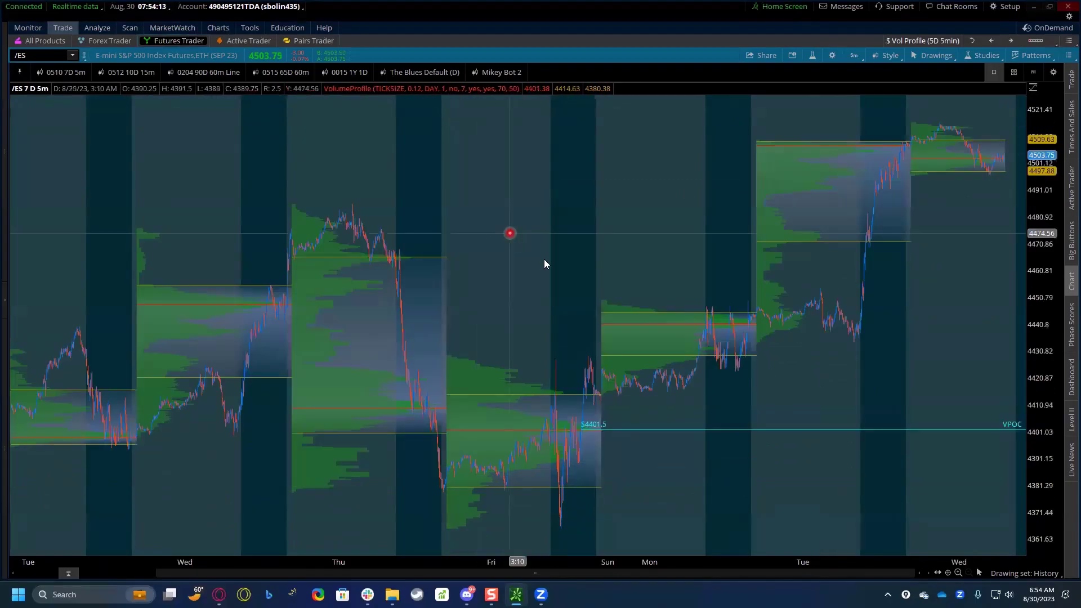
Step: Switch to the Active Trader workspace's daily /ES chart and load the Default drawing set
{"action": "scroll", "coordinate": [611, 361], "scroll_direction": "up", "scroll_amount": 2}
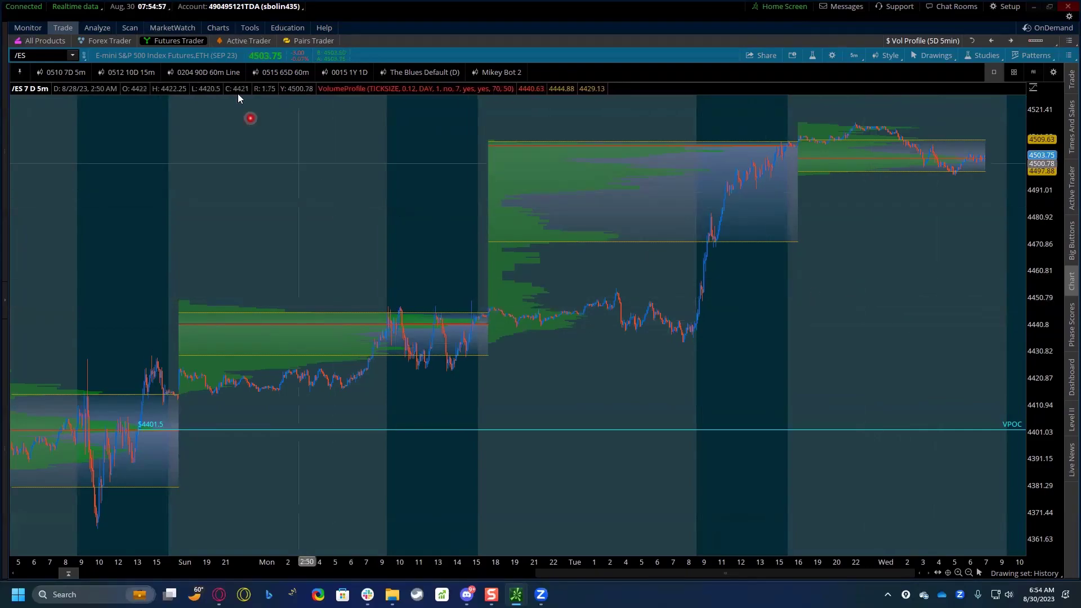
{"action": "left_click", "coordinate": [236, 50]}
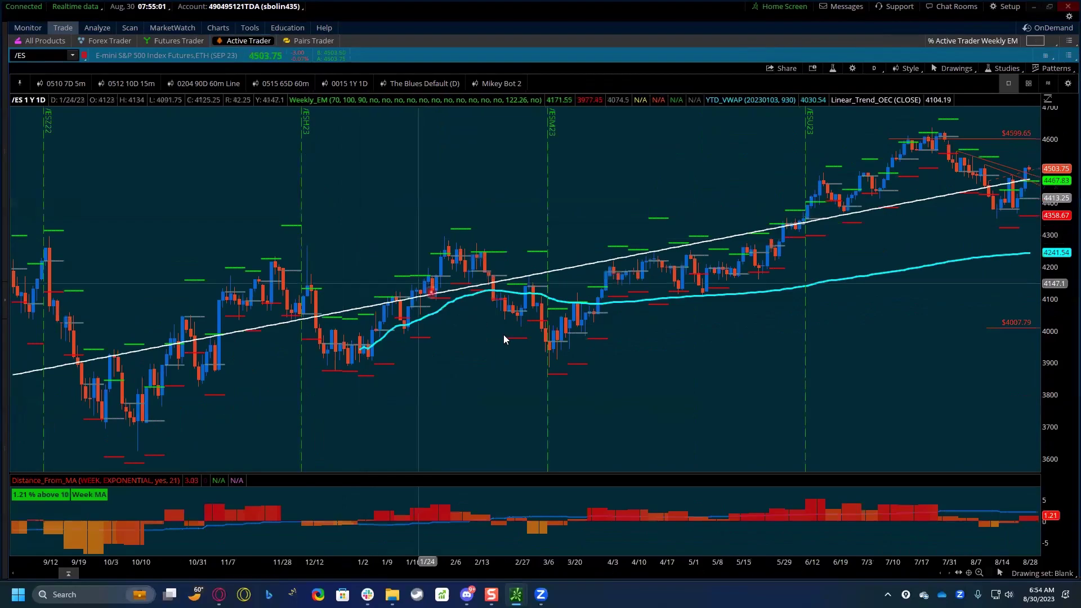
{"action": "scroll", "coordinate": [504, 336], "scroll_direction": "up", "scroll_amount": 5}
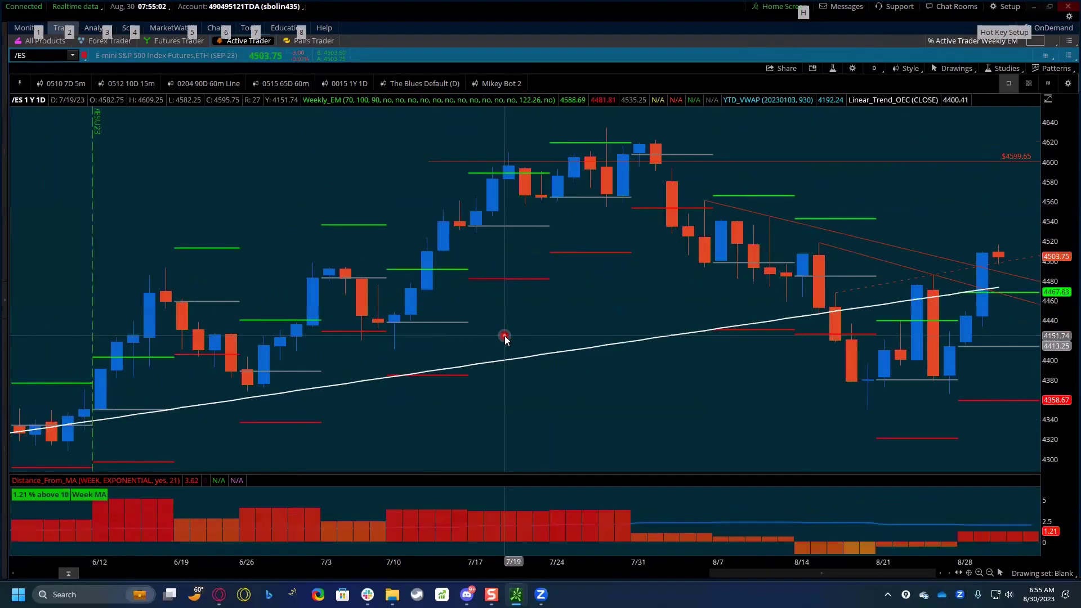
{"action": "left_click", "coordinate": [1064, 574]}
{"action": "left_click", "coordinate": [1013, 397]}
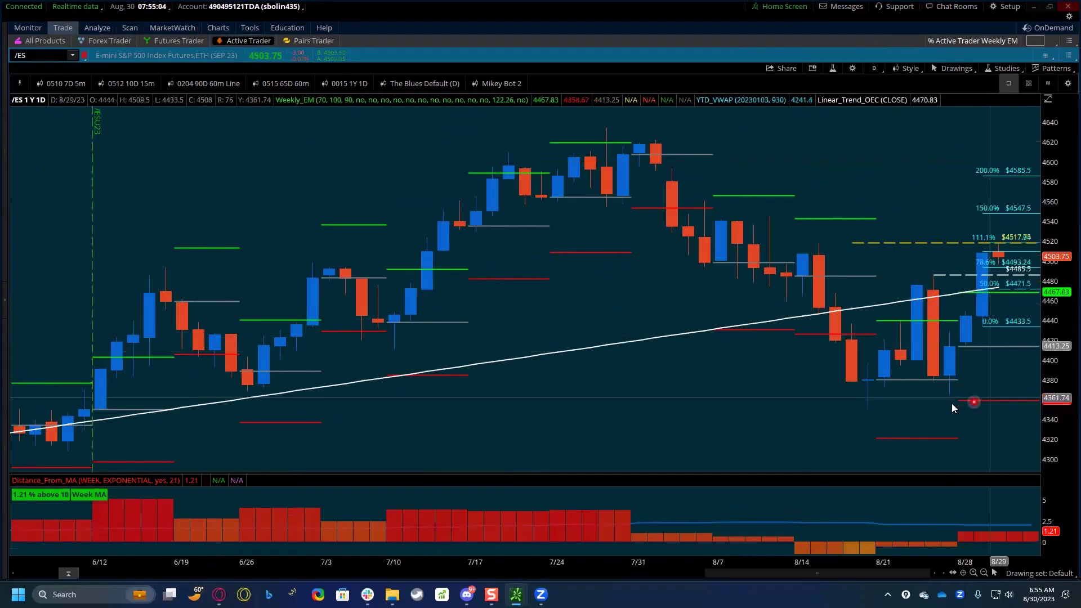
Step: Clear all drawings from the Default drawing set on the daily /ES chart
{"action": "right_click", "coordinate": [752, 392]}
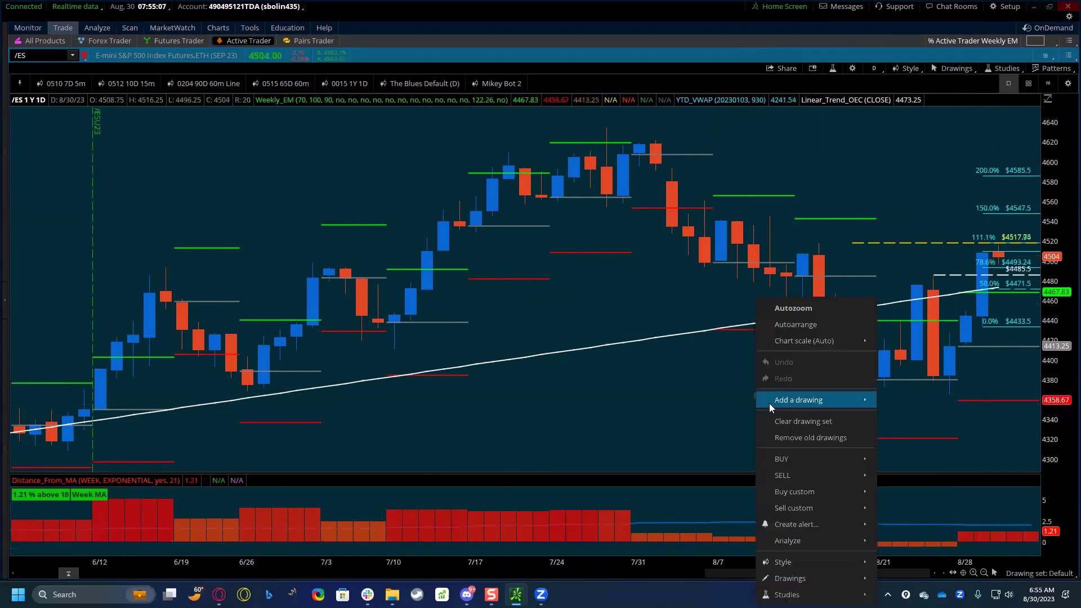
{"action": "left_click", "coordinate": [781, 421]}
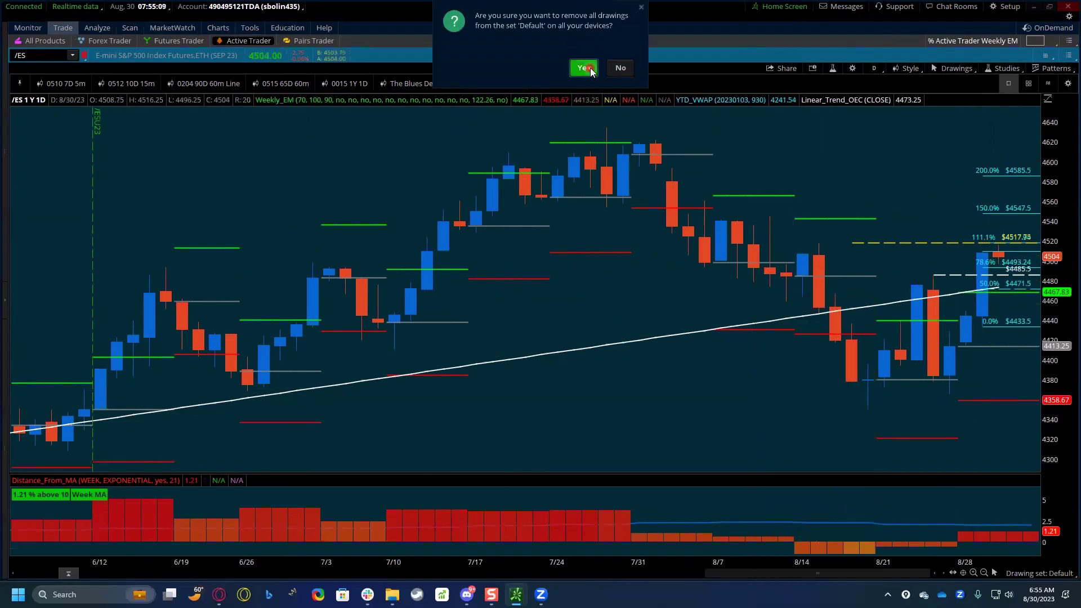
{"action": "left_click", "coordinate": [583, 10]}
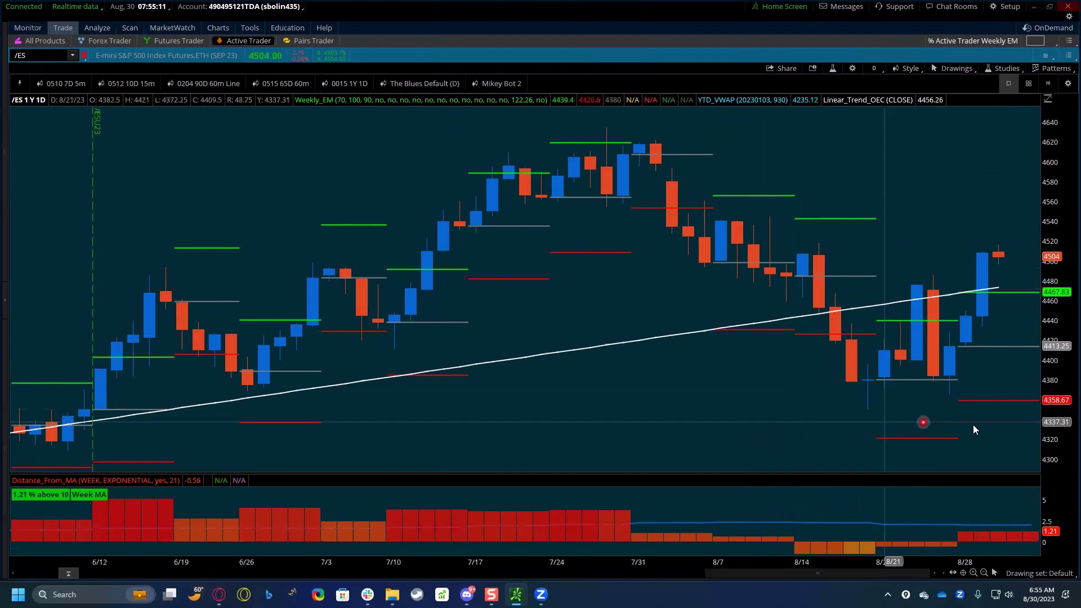
Step: Draw a shaded rectangle over the 8/28 week's expected-move range, from the 4467.83 upper line to the 4358.67 lower line
{"action": "left_click_drag", "start_coordinate": [1066, 450], "coordinate": [1063, 269]}
{"action": "mouse_move", "coordinate": [1024, 528]}
{"action": "left_mouse_down"}
{"action": "mouse_move", "coordinate": [914, 352]}
{"action": "mouse_move", "coordinate": [924, 339]}
{"action": "left_mouse_up"}
{"action": "middle_click", "coordinate": [926, 337]}
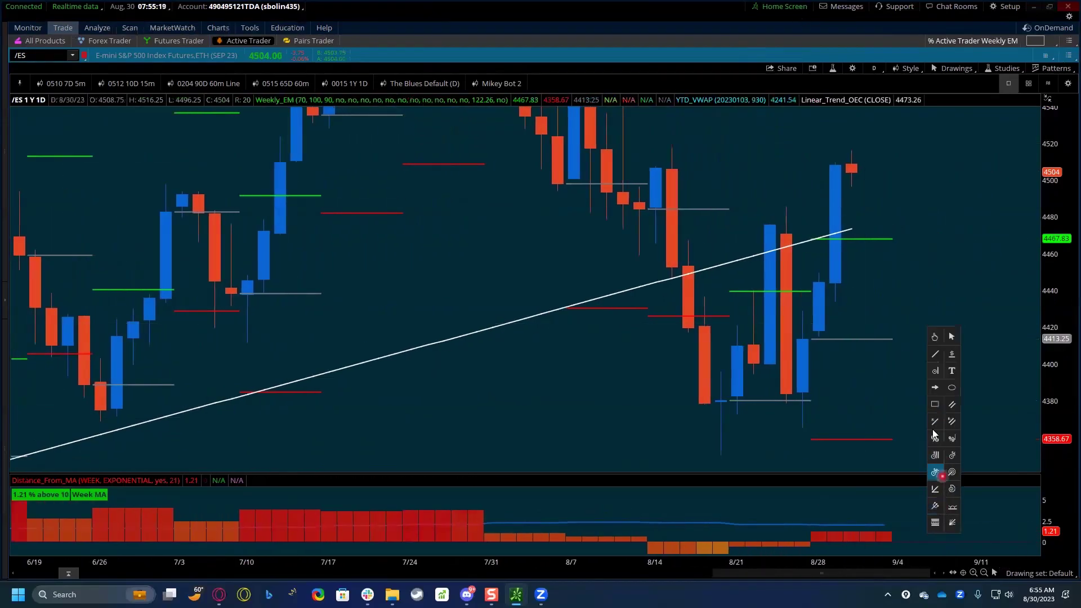
{"action": "left_click", "coordinate": [934, 404]}
{"action": "left_click", "coordinate": [900, 239]}
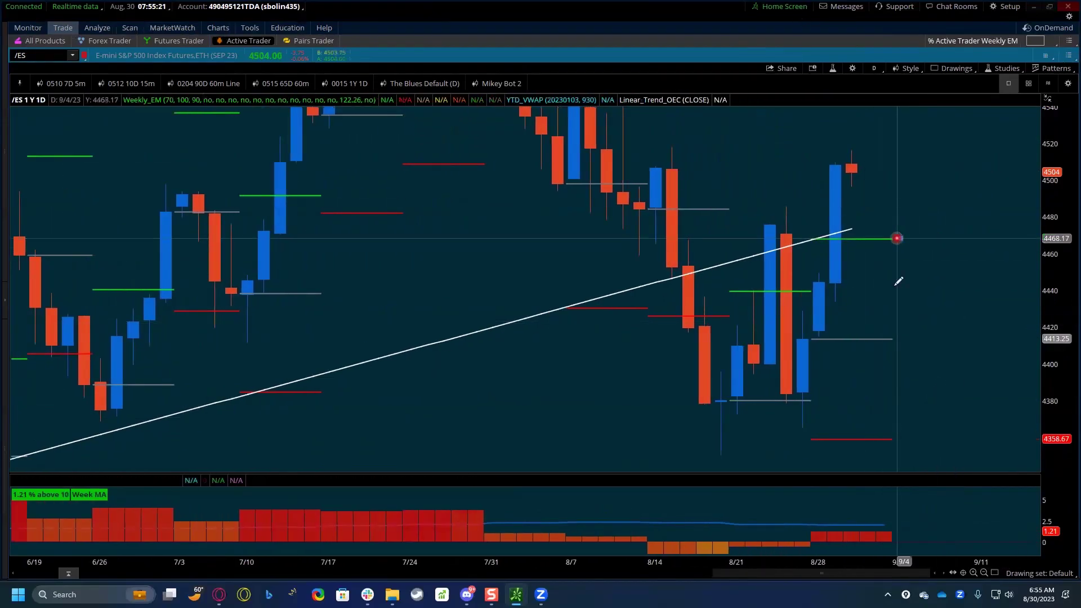
{"action": "left_click", "coordinate": [811, 439]}
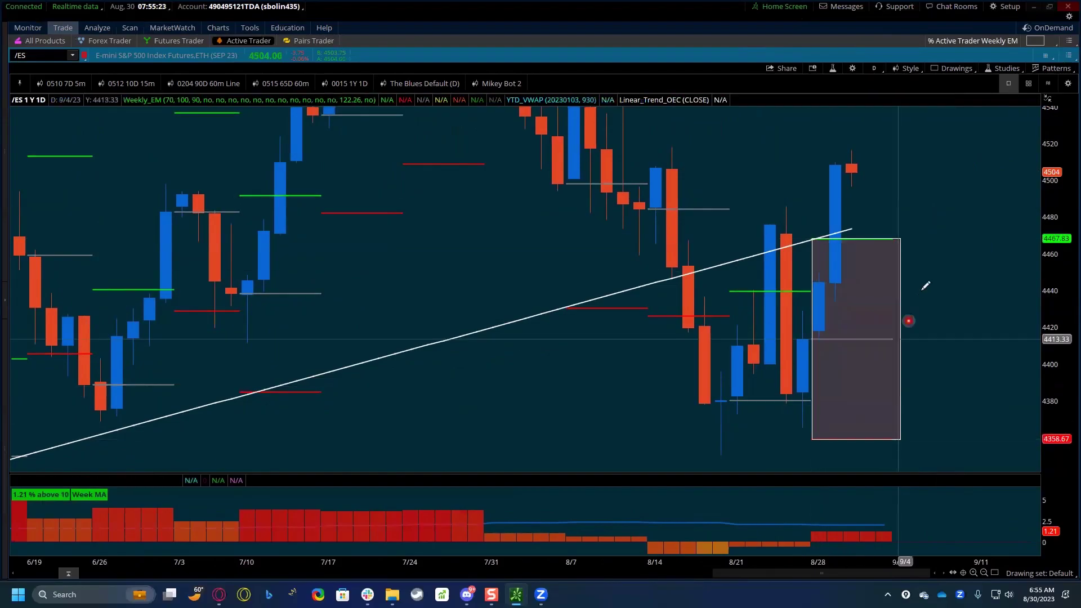
{"action": "middle_click", "coordinate": [952, 277]}
{"action": "left_click", "coordinate": [975, 284]}
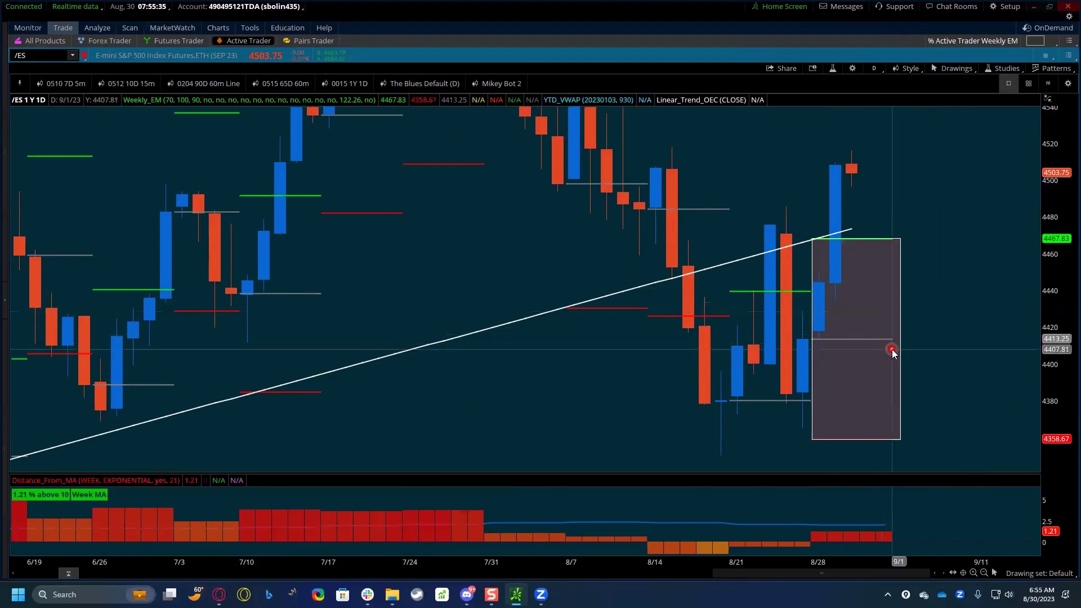
Step: Copy the shaded rectangle onto the 8/14 week and resize it to that week's upper and lower expected-move lines
{"action": "mouse_move", "coordinate": [892, 352]}
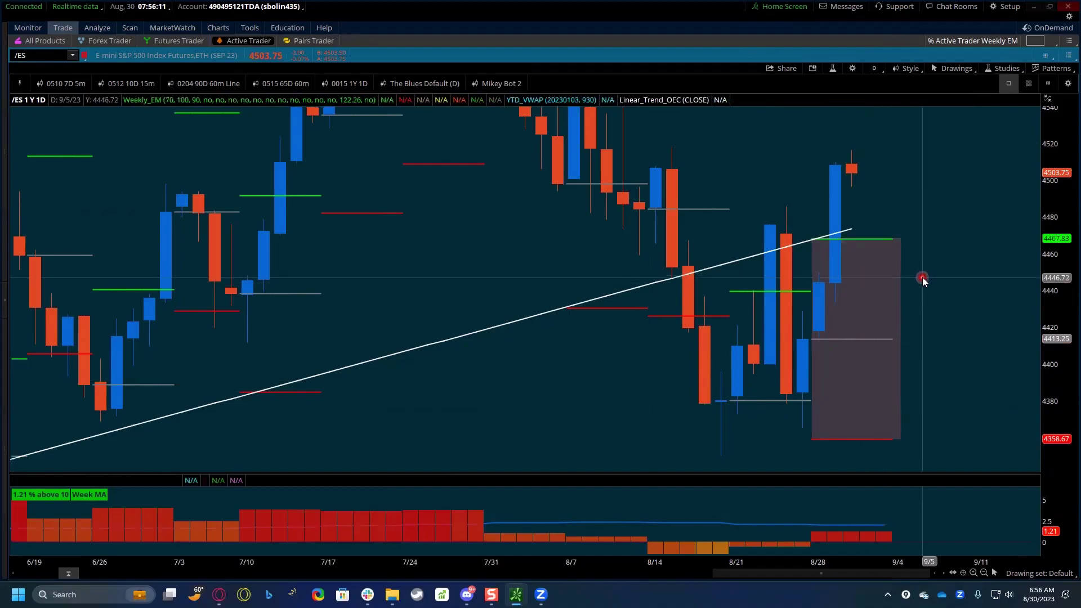
{"action": "mouse_move", "coordinate": [1051, 214]}
{"action": "left_mouse_down"}
{"action": "mouse_move", "coordinate": [1051, 282]}
{"action": "mouse_move", "coordinate": [978, 362]}
{"action": "left_mouse_up"}
{"action": "left_click", "coordinate": [875, 382]}
{"action": "mouse_move", "coordinate": [874, 383]}
{"action": "left_mouse_down"}
{"action": "mouse_move", "coordinate": [717, 265]}
{"action": "mouse_move", "coordinate": [708, 291]}
{"action": "left_mouse_up"}
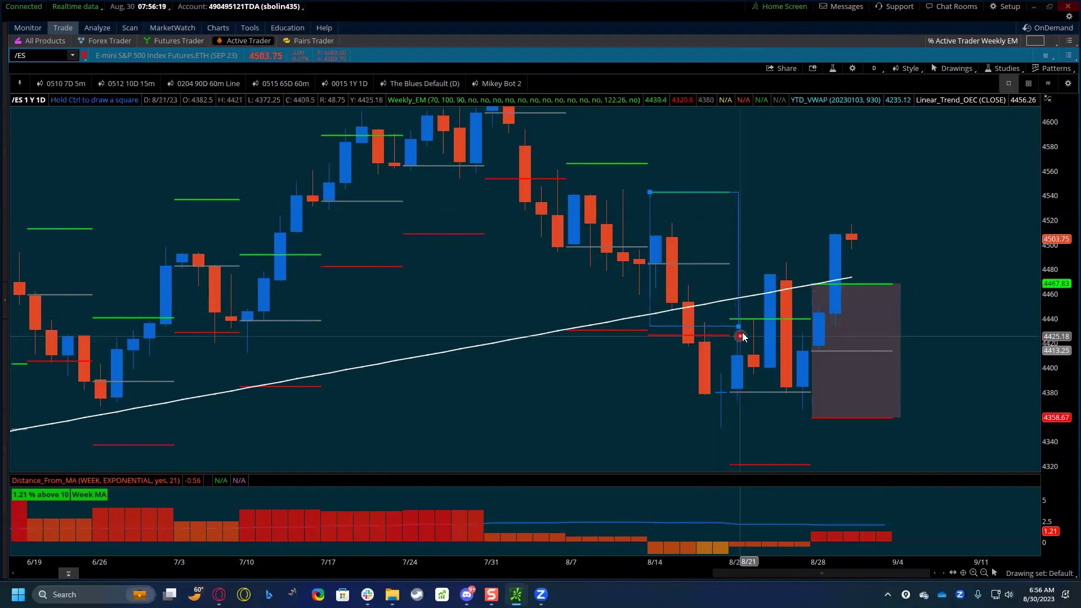
{"action": "left_click_drag", "start_coordinate": [738, 326], "coordinate": [727, 334]}
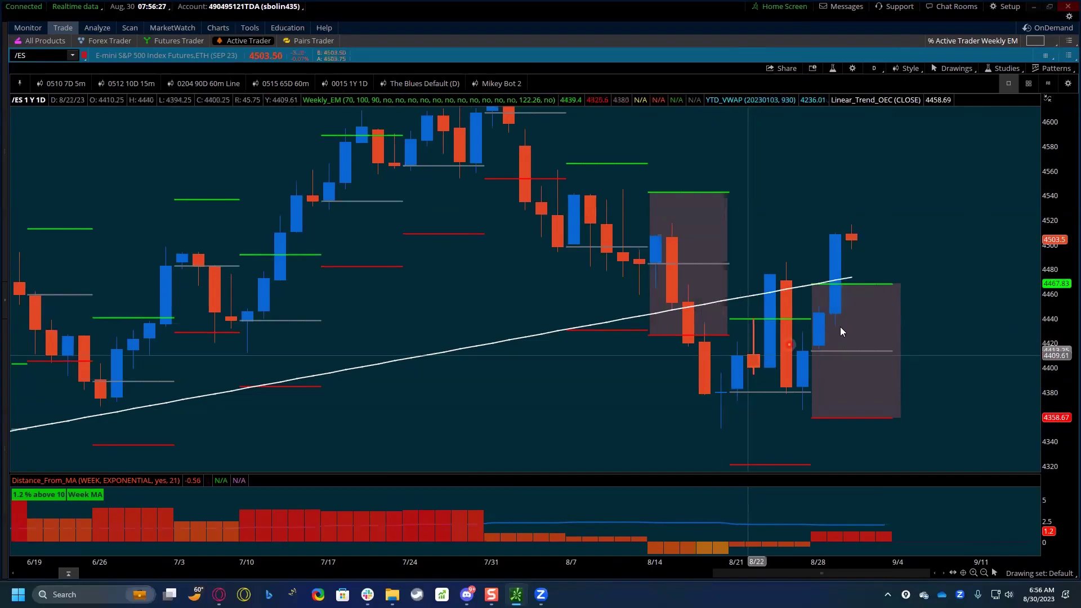
Step: Place copies of the shaded rectangle over the expected-move ranges of the 7/31 and 7/10 weeks
{"action": "left_click_drag", "start_coordinate": [1057, 266], "coordinate": [1057, 298]}
{"action": "left_click", "coordinate": [670, 288]}
{"action": "left_click_drag", "start_coordinate": [670, 287], "coordinate": [524, 192]}
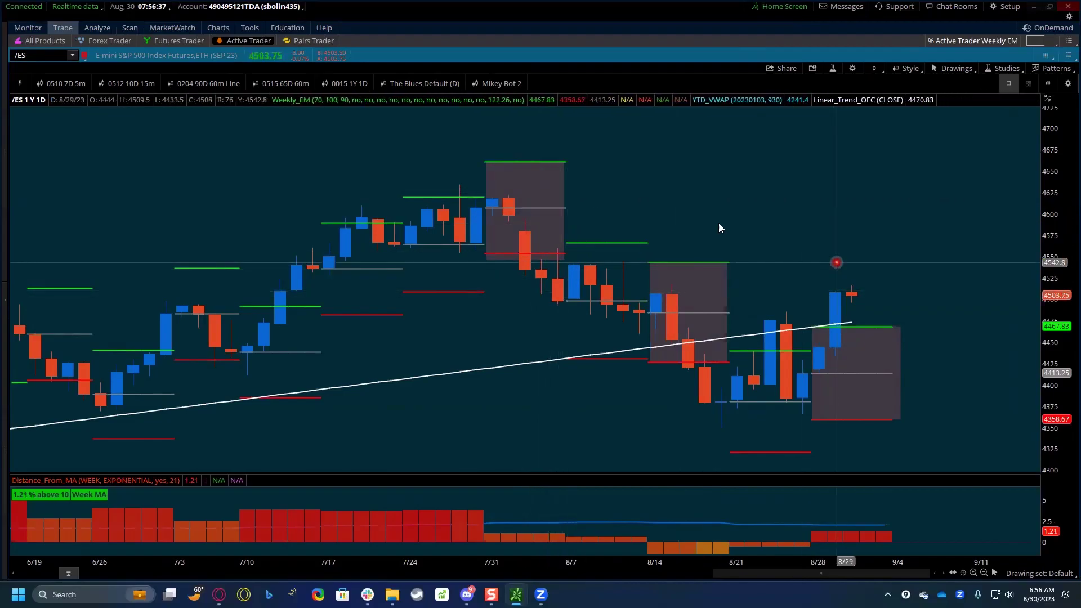
{"action": "left_click", "coordinate": [536, 205]}
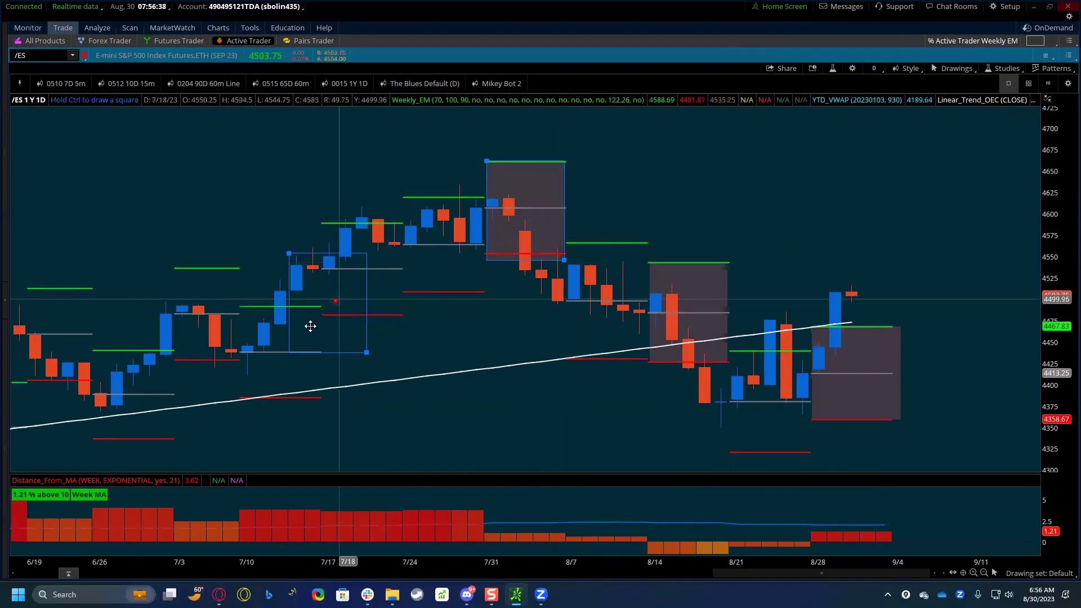
{"action": "left_click", "coordinate": [292, 349]}
{"action": "left_click", "coordinate": [418, 368]}
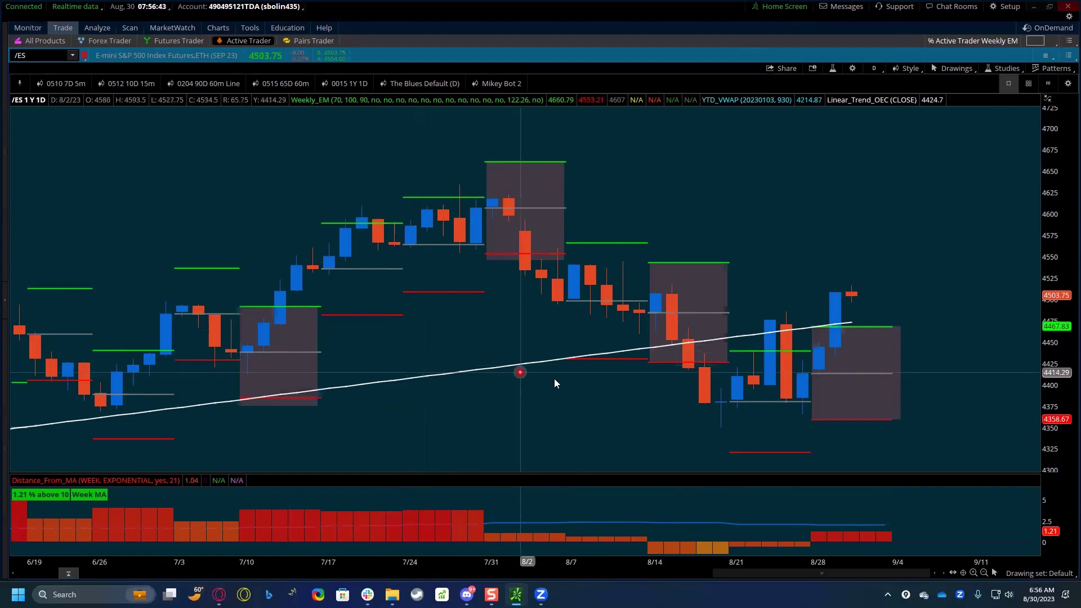
Step: Copy the 7/10 rectangle onto the 6/26 week and fit it to that week's expected-move lines
{"action": "left_click", "coordinate": [876, 347]}
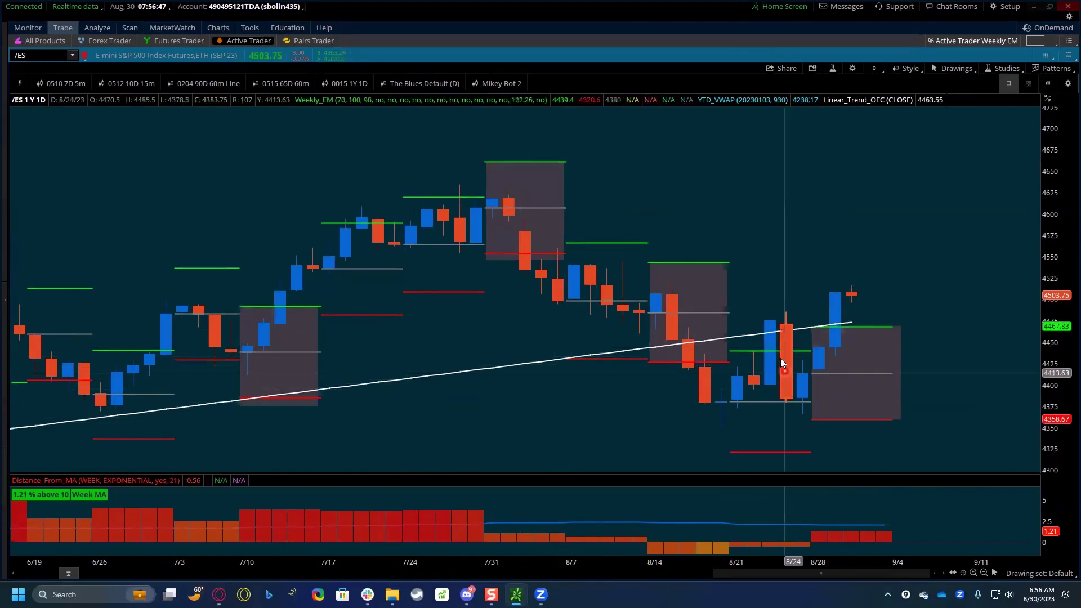
{"action": "left_click", "coordinate": [502, 214]}
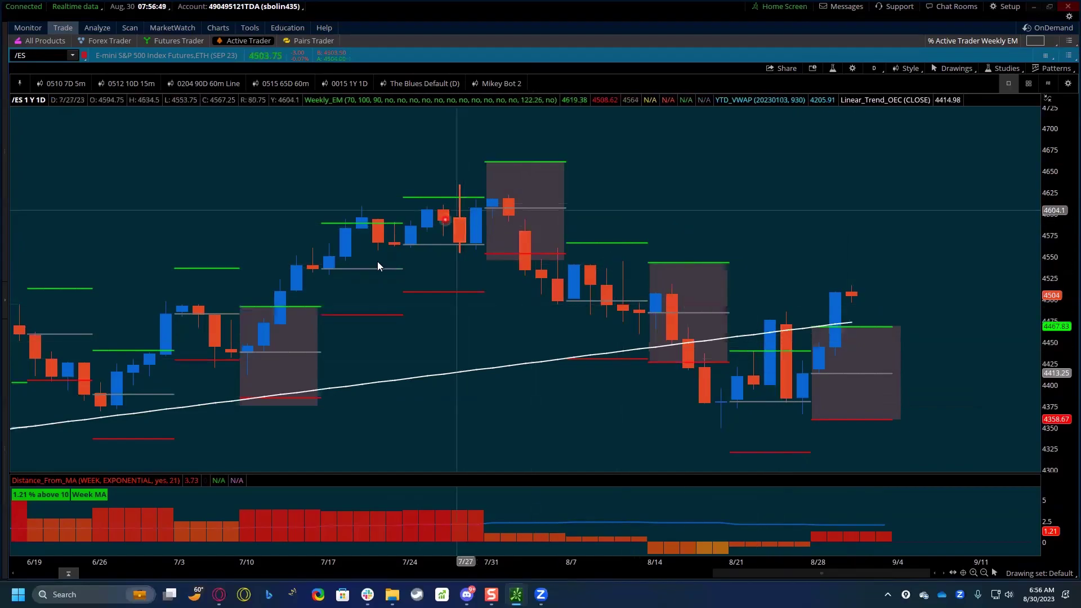
{"action": "left_click", "coordinate": [298, 314]}
{"action": "left_click", "coordinate": [54, 316]}
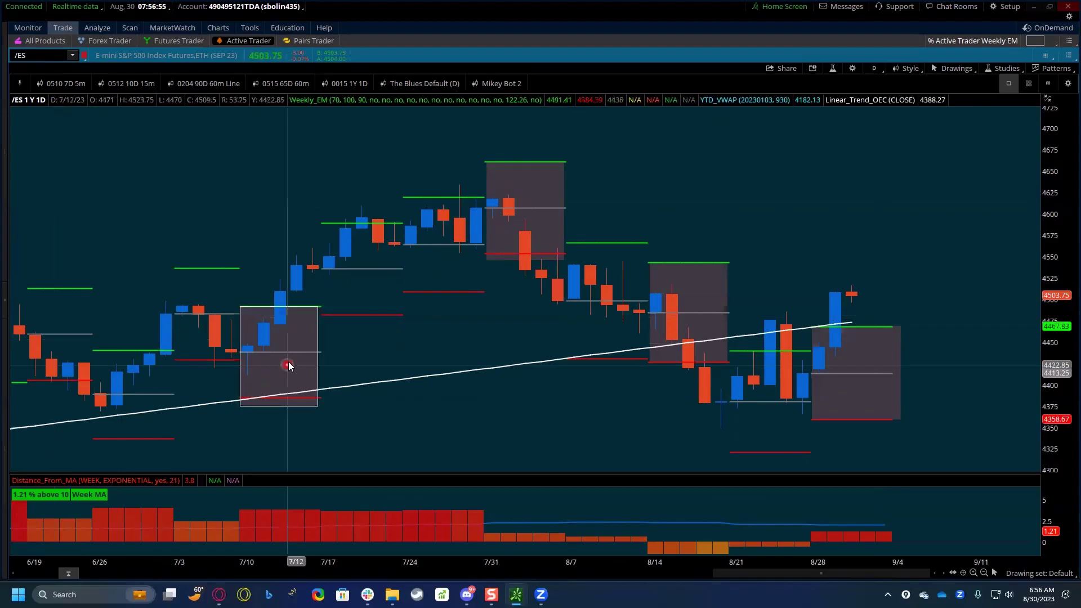
{"action": "left_click_drag", "start_coordinate": [285, 362], "coordinate": [139, 394]}
{"action": "left_click_drag", "start_coordinate": [94, 340], "coordinate": [93, 350]}
{"action": "left_click", "coordinate": [352, 436]}
{"action": "left_click", "coordinate": [492, 418]}
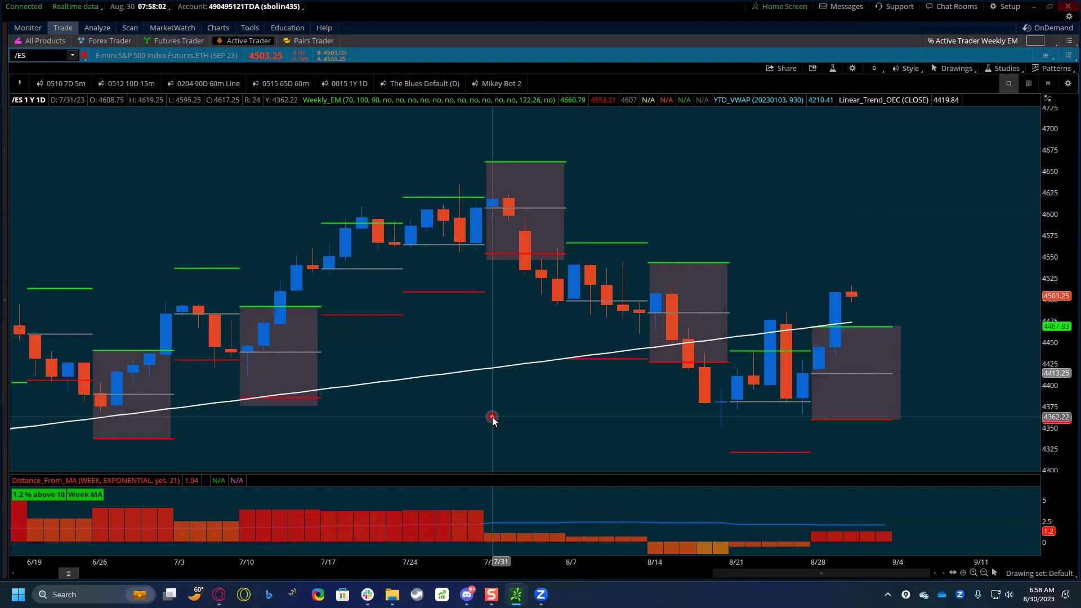
Step: Enlarge the Distance_From_MA study pane beneath the daily /ES chart to examine its history since November
{"action": "scroll", "coordinate": [492, 418], "scroll_direction": "down", "scroll_amount": 5}
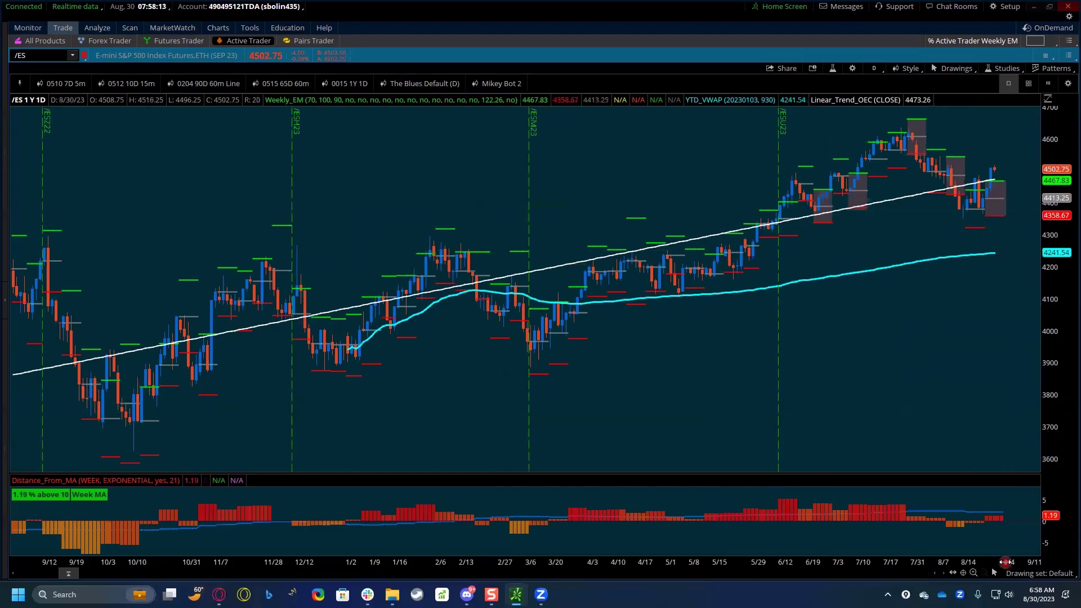
{"action": "left_click_drag", "start_coordinate": [1005, 561], "coordinate": [916, 560]}
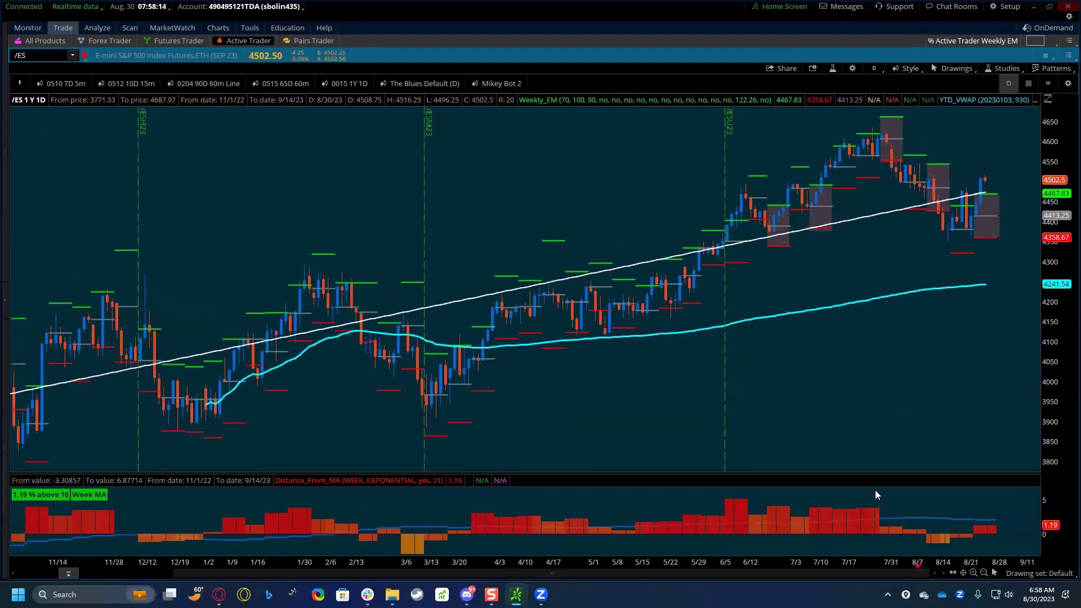
{"action": "left_click_drag", "start_coordinate": [757, 477], "coordinate": [771, 316]}
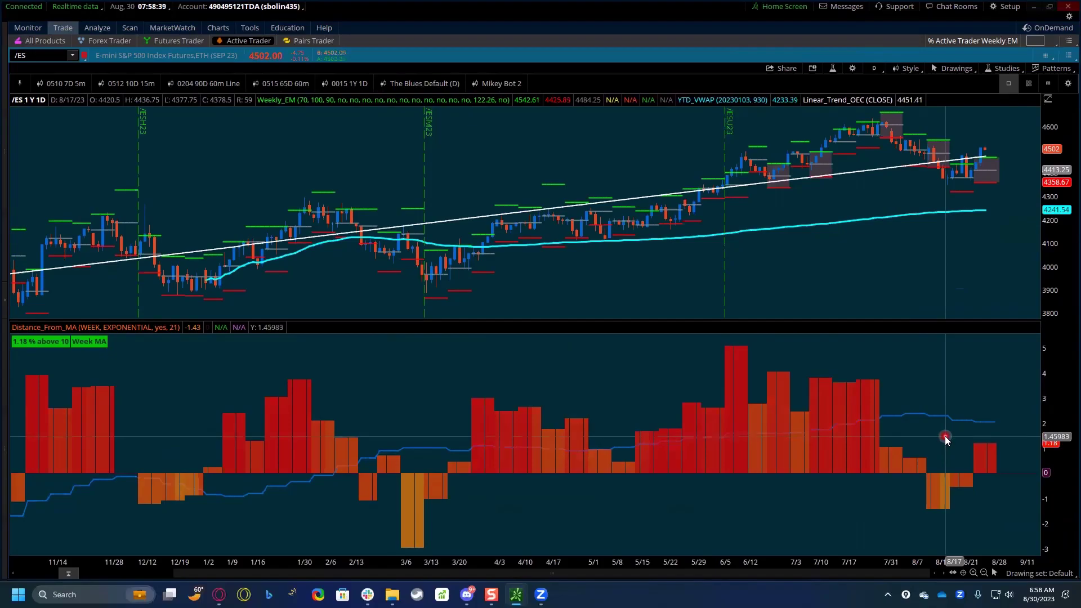
Step: Set the Distance_From_MA study's time input to Day and reduce the height of its pane
{"action": "right_click", "coordinate": [864, 403]}
{"action": "left_click", "coordinate": [876, 433]}
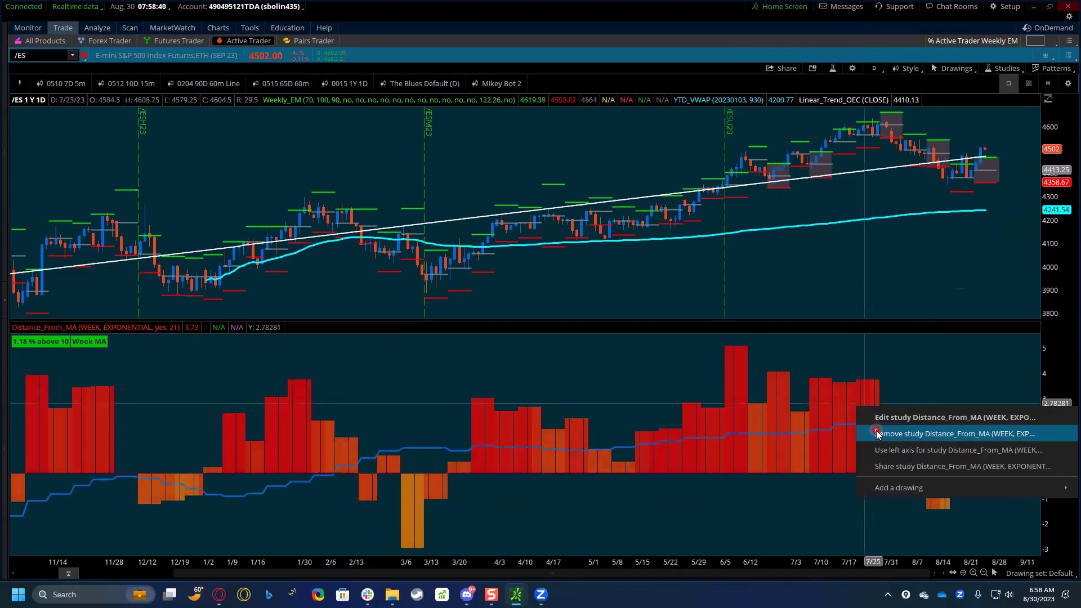
{"action": "left_click", "coordinate": [878, 417]}
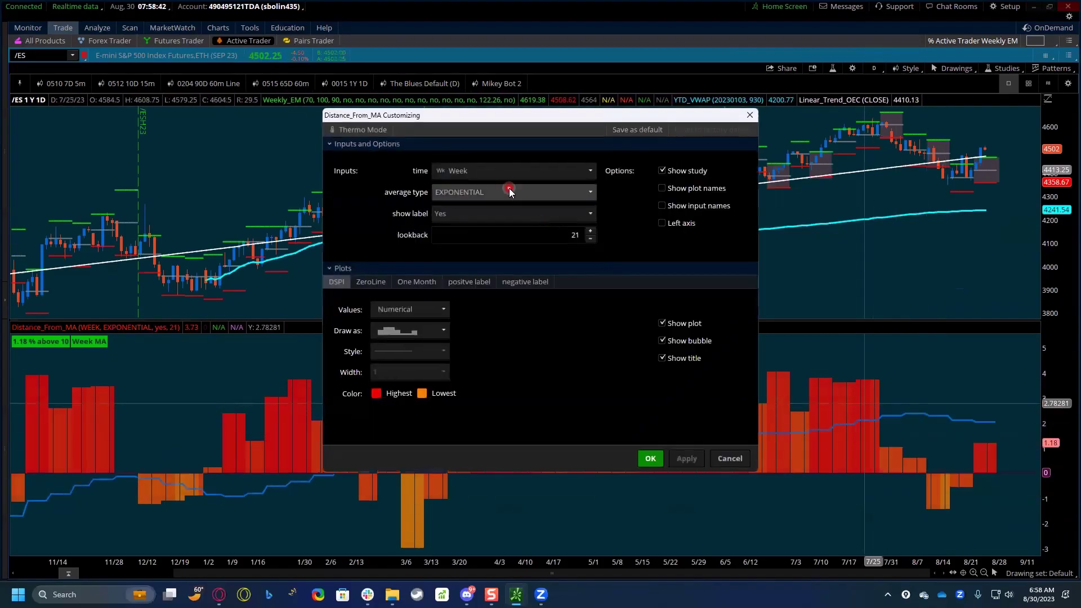
{"action": "left_click", "coordinate": [509, 181]}
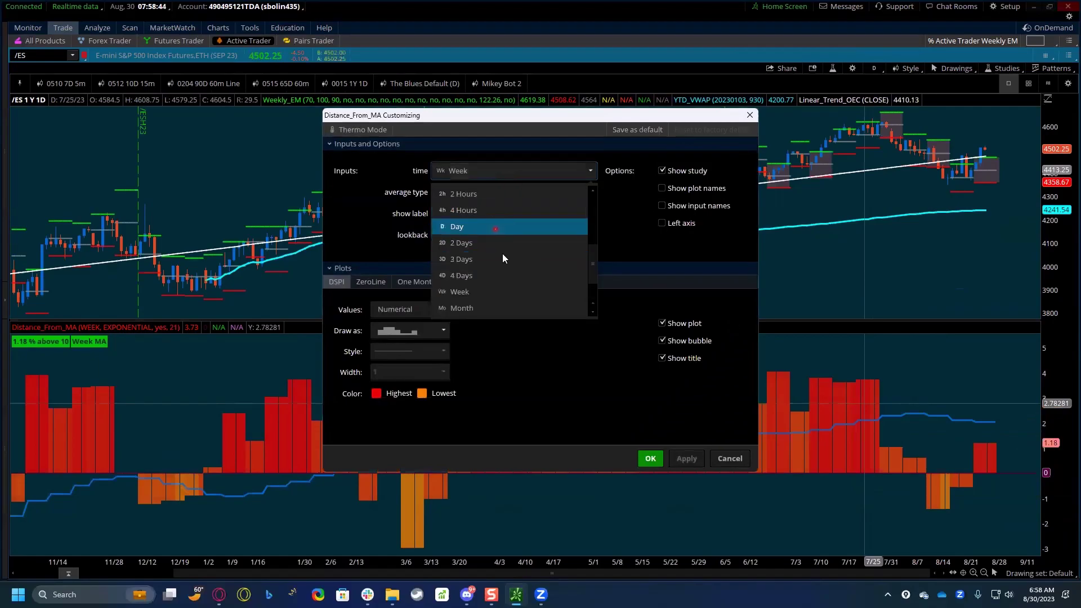
{"action": "left_click", "coordinate": [503, 230]}
{"action": "left_click", "coordinate": [684, 458]}
{"action": "left_click", "coordinate": [653, 458]}
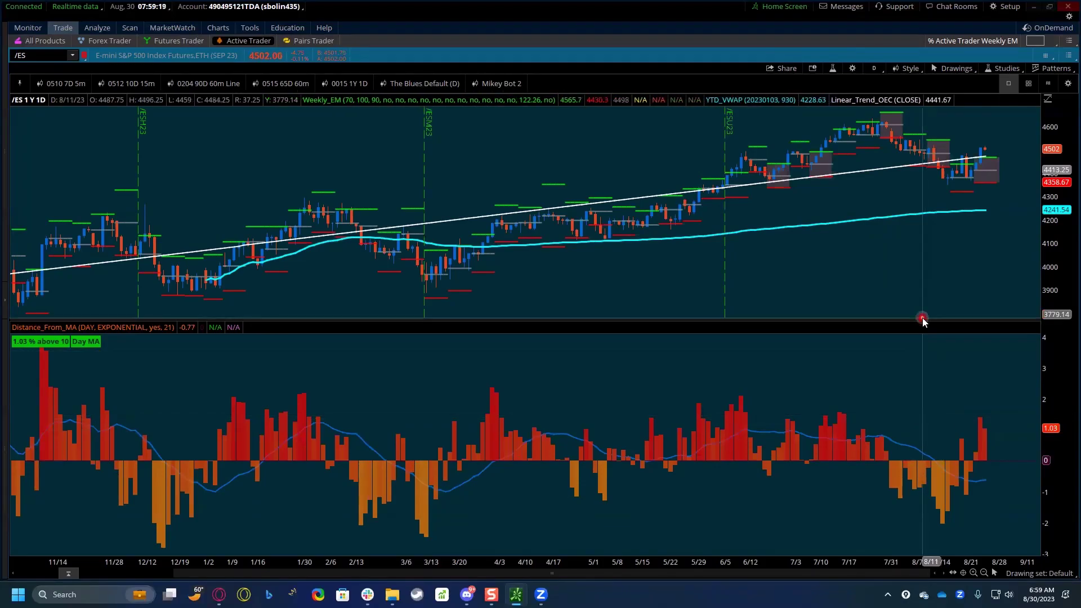
{"action": "left_click_drag", "start_coordinate": [924, 325], "coordinate": [944, 422]}
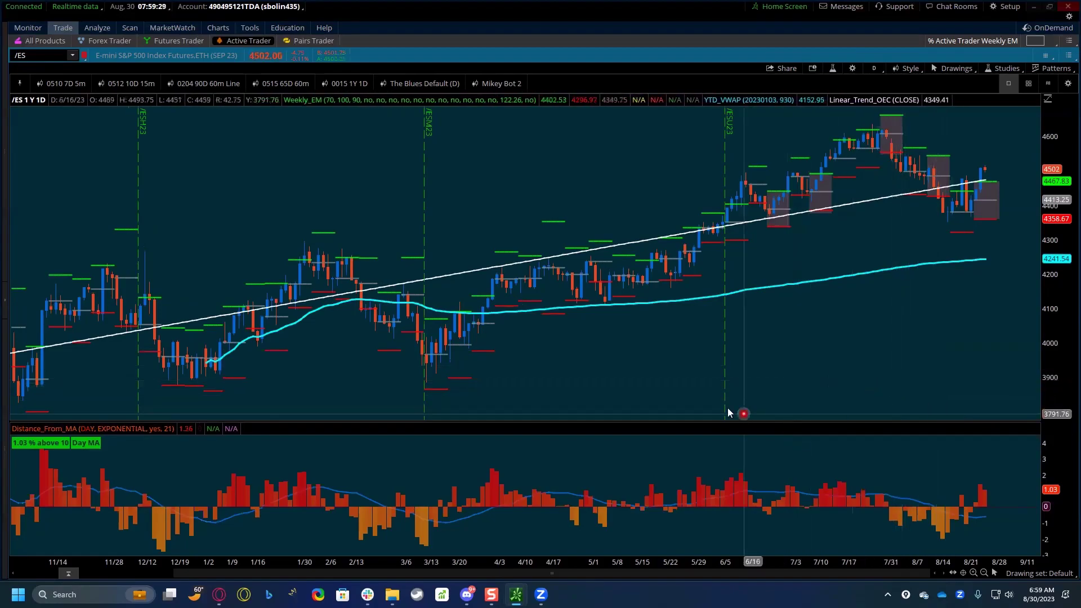
Step: Return to the Charts workspace and remove the current week's shaded rectangle from the 10-day 15-minute /ES chart
{"action": "left_click", "coordinate": [217, 28]}
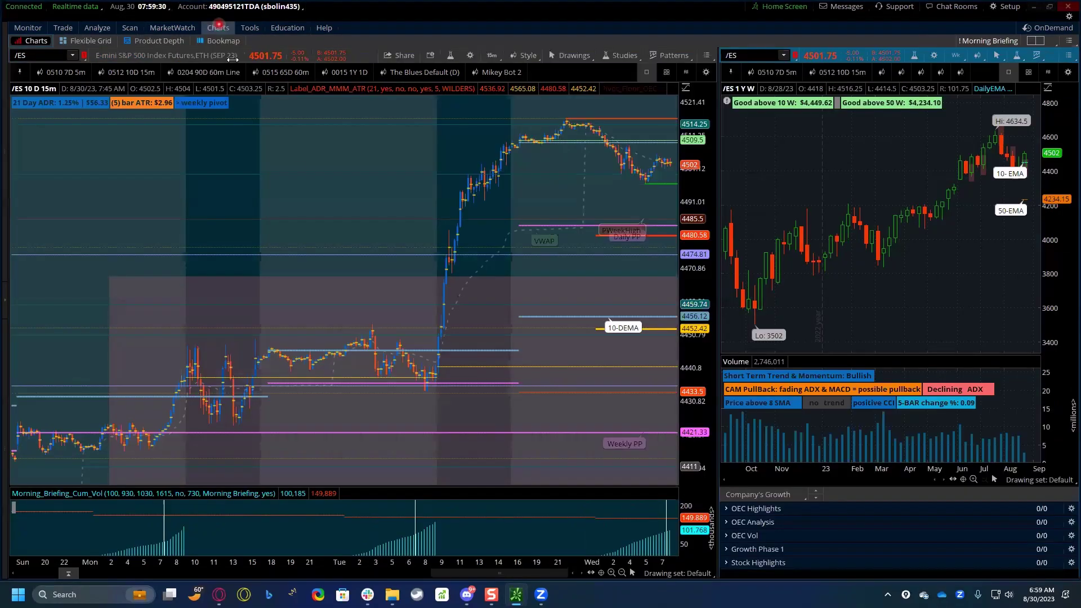
{"action": "left_click", "coordinate": [374, 281]}
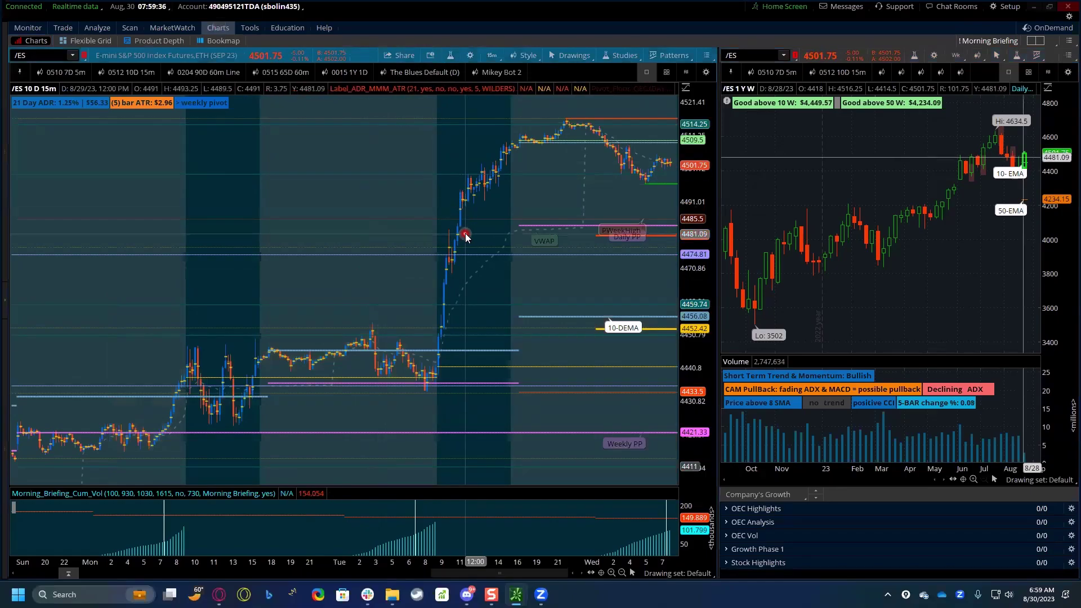
{"action": "scroll", "coordinate": [466, 303], "scroll_direction": "down", "scroll_amount": 2}
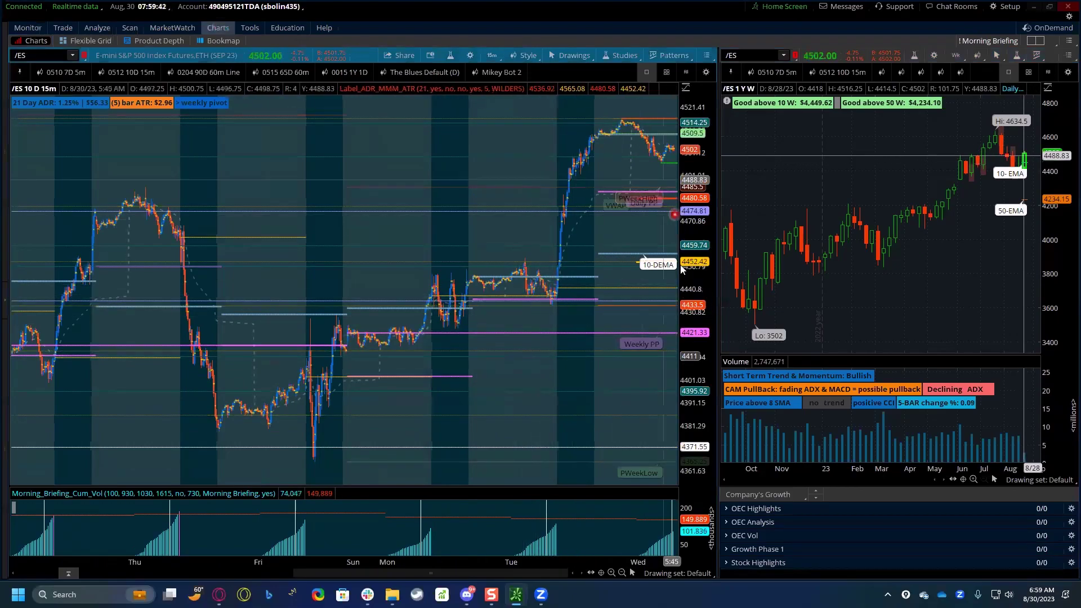
{"action": "left_click_drag", "start_coordinate": [696, 284], "coordinate": [625, 406]}
{"action": "left_click", "coordinate": [641, 357]}
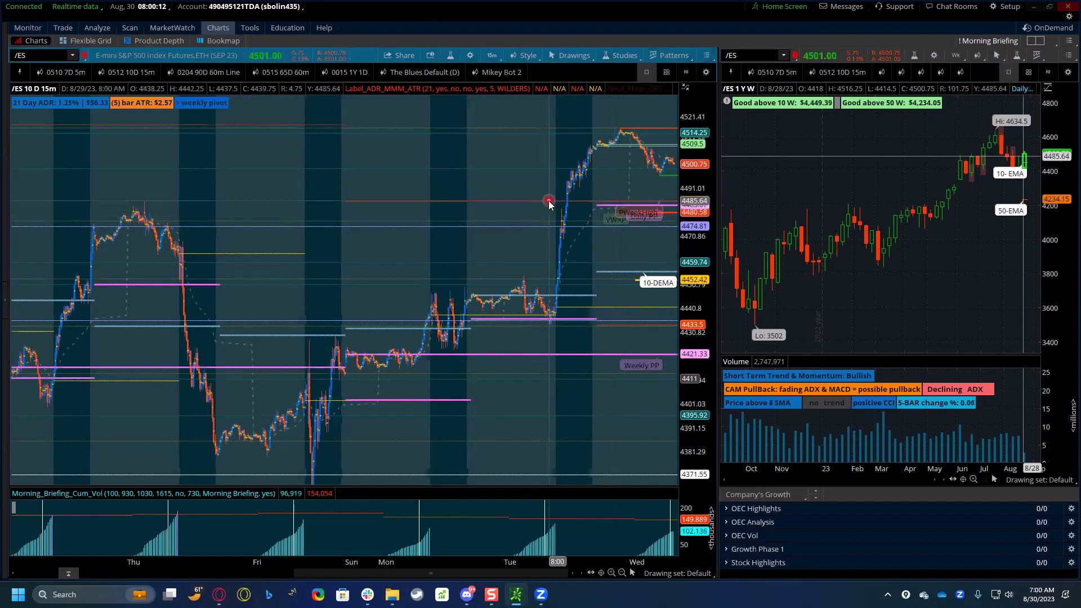
Step: Sketch a rising stair-step path with the pen above the Sunday-to-Tuesday price action on the 15-minute /ES chart
{"action": "key", "text": "ctrl+2"}
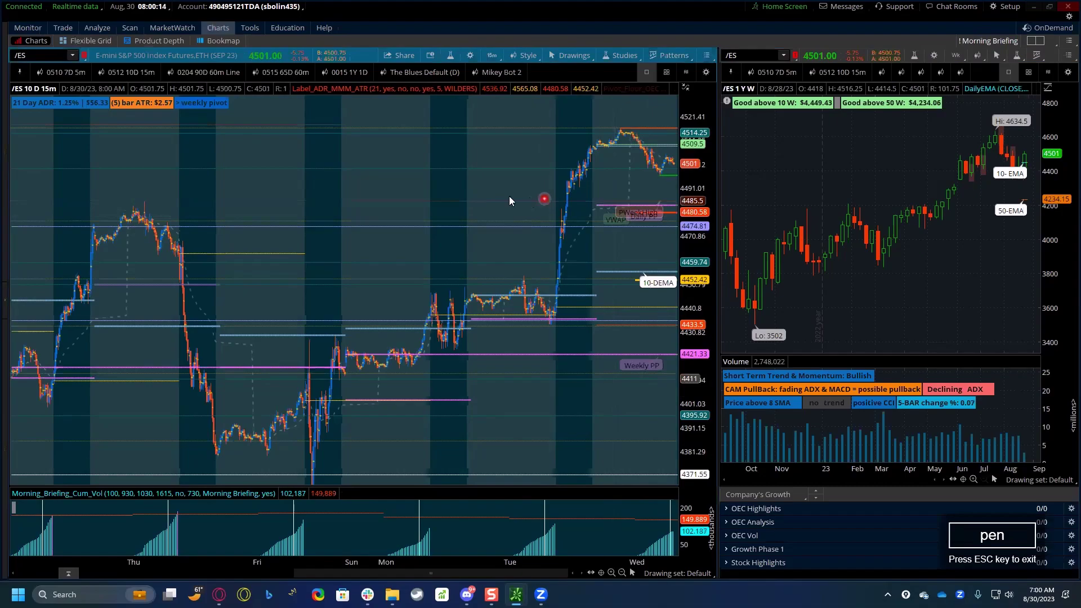
{"action": "mouse_move", "coordinate": [225, 299]}
{"action": "left_mouse_down"}
{"action": "mouse_move", "coordinate": [268, 234]}
{"action": "mouse_move", "coordinate": [357, 241]}
{"action": "left_mouse_up"}
{"action": "mouse_move", "coordinate": [399, 187]}
{"action": "left_mouse_down"}
{"action": "mouse_move", "coordinate": [429, 155]}
{"action": "mouse_move", "coordinate": [458, 165]}
{"action": "mouse_move", "coordinate": [504, 158]}
{"action": "mouse_move", "coordinate": [536, 120]}
{"action": "left_mouse_up"}
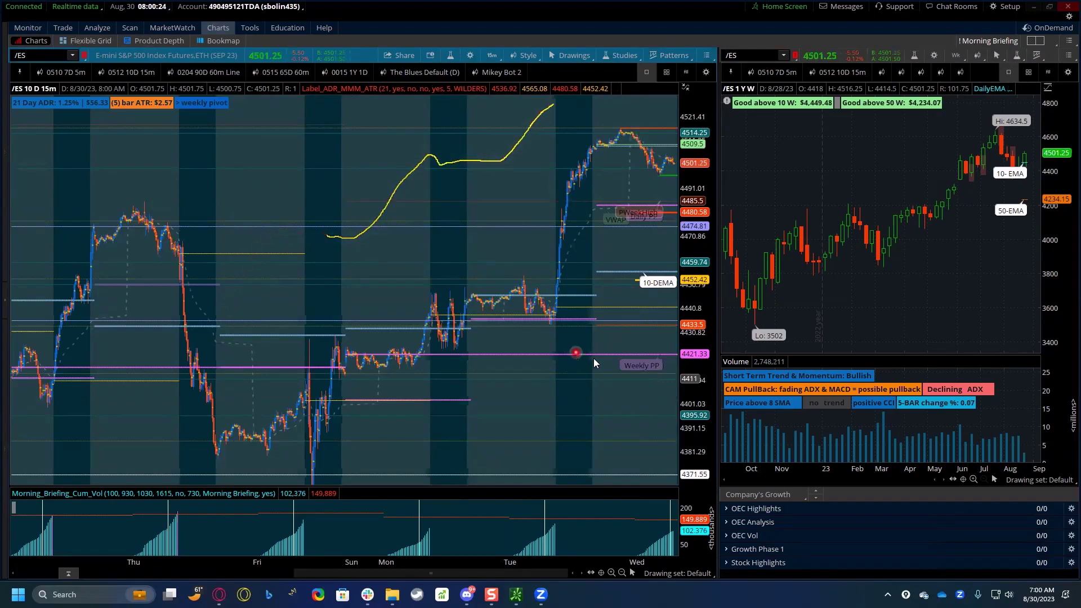
{"action": "mouse_move", "coordinate": [651, 353]}
{"action": "left_mouse_down"}
{"action": "mouse_move", "coordinate": [600, 362]}
{"action": "mouse_move", "coordinate": [663, 365]}
{"action": "left_mouse_up"}
{"action": "mouse_move", "coordinate": [558, 296]}
{"action": "left_mouse_down"}
{"action": "mouse_move", "coordinate": [598, 149]}
{"action": "mouse_move", "coordinate": [657, 134]}
{"action": "left_mouse_up"}
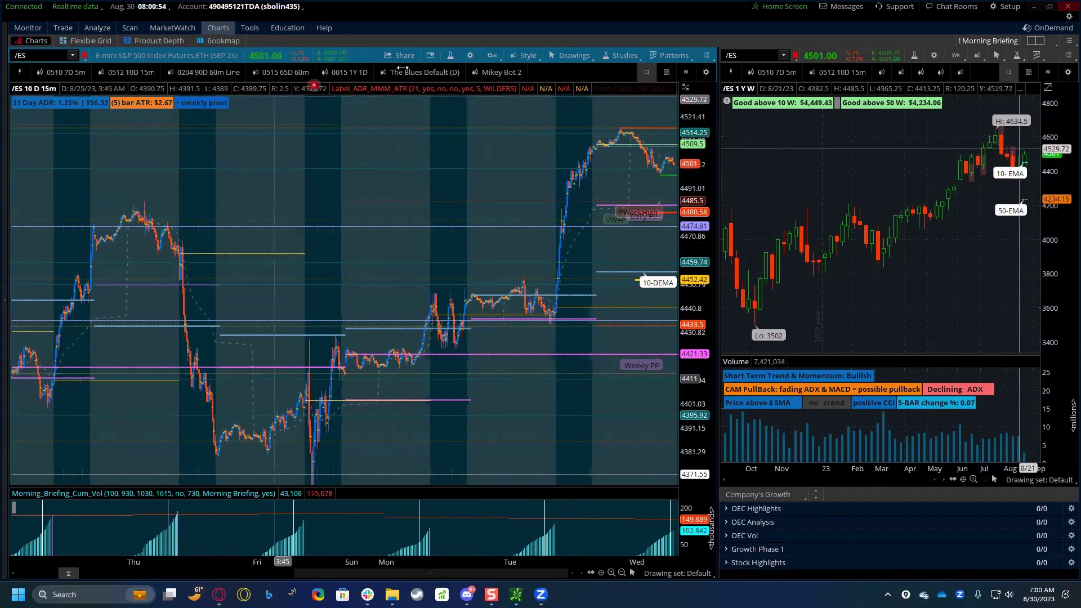
Step: Remove all added studies from the 10-day 15-minute /ES chart
{"action": "left_click", "coordinate": [451, 55]}
{"action": "left_click", "coordinate": [780, 402]}
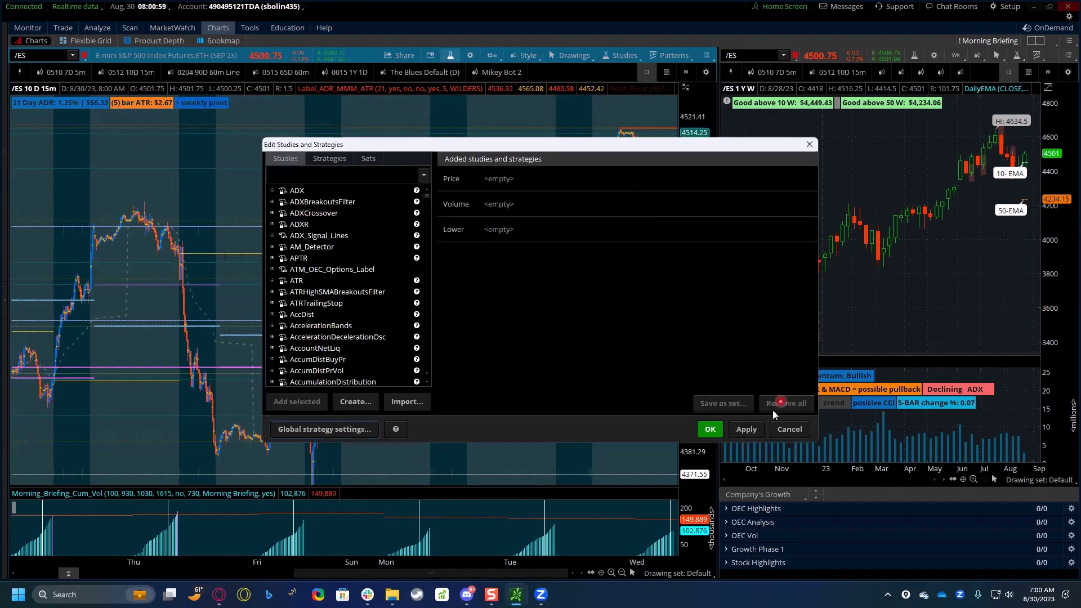
{"action": "left_click", "coordinate": [710, 429]}
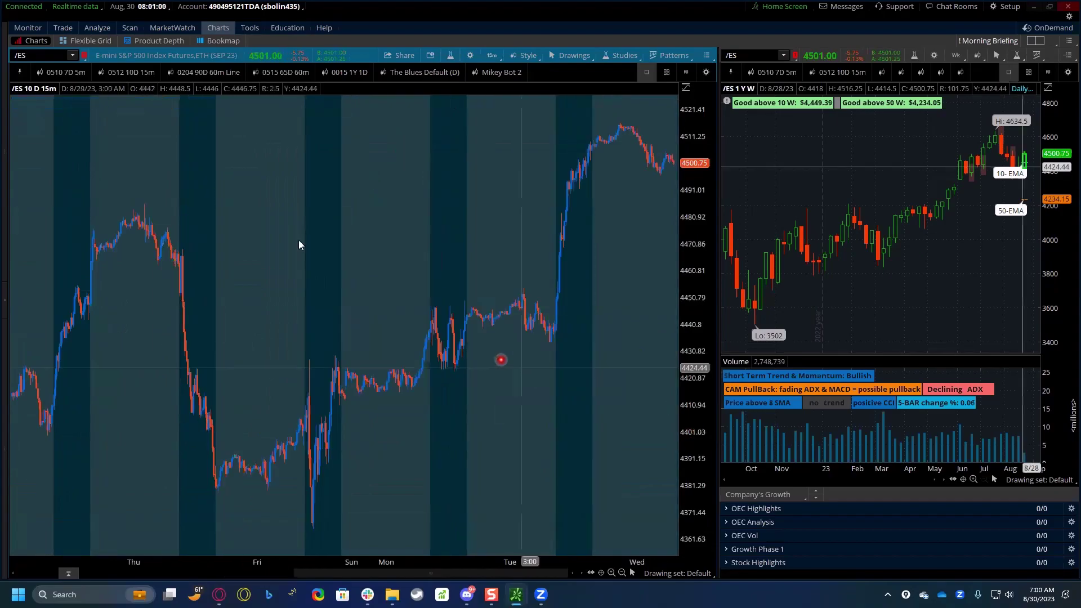
Step: Open the MarketWatch quotes, sort the 01 Sectors watchlist by the Mark change column from the weakest up, and select XLK
{"action": "left_click", "coordinate": [172, 29]}
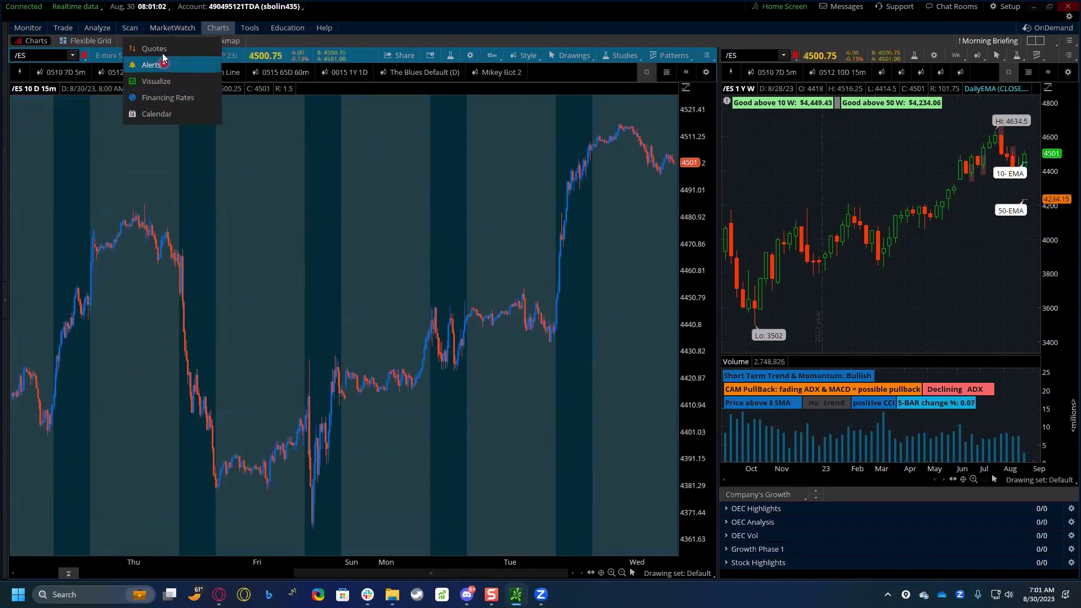
{"action": "left_click", "coordinate": [152, 48]}
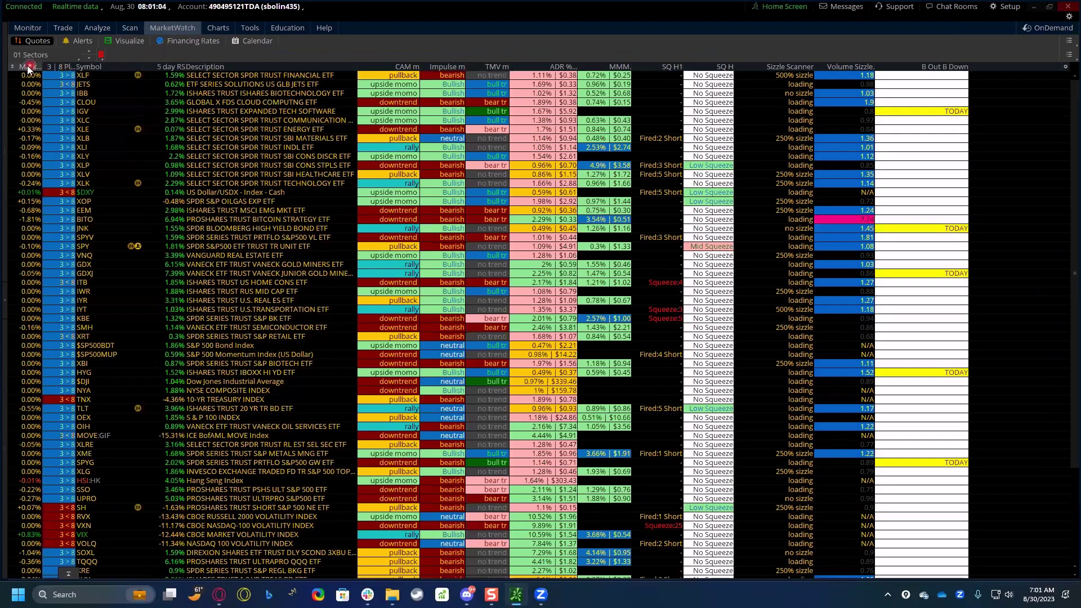
{"action": "left_click", "coordinate": [28, 67]}
{"action": "left_click", "coordinate": [102, 169]}
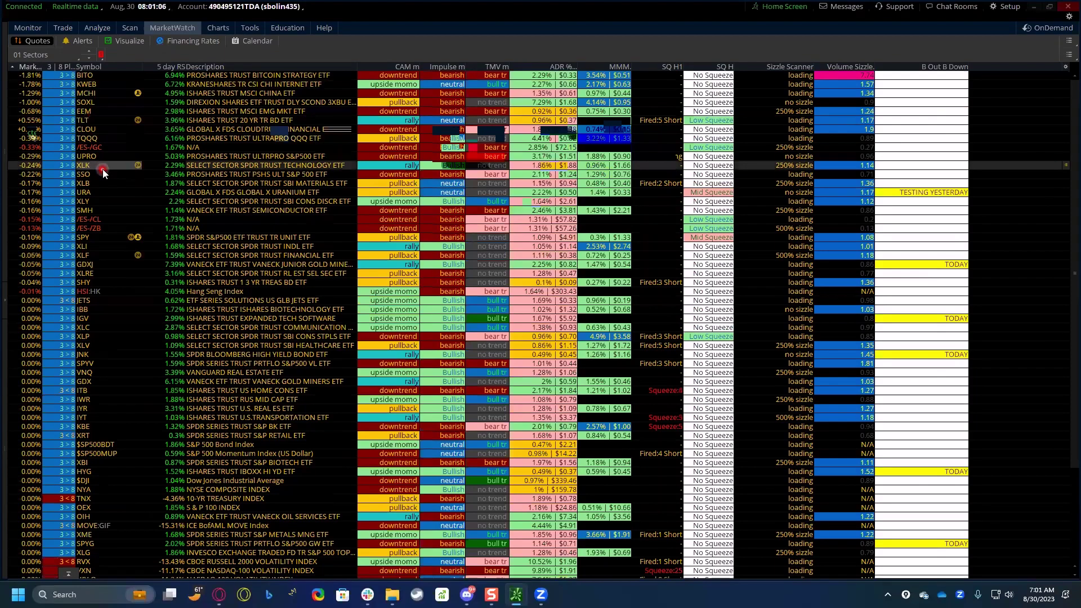
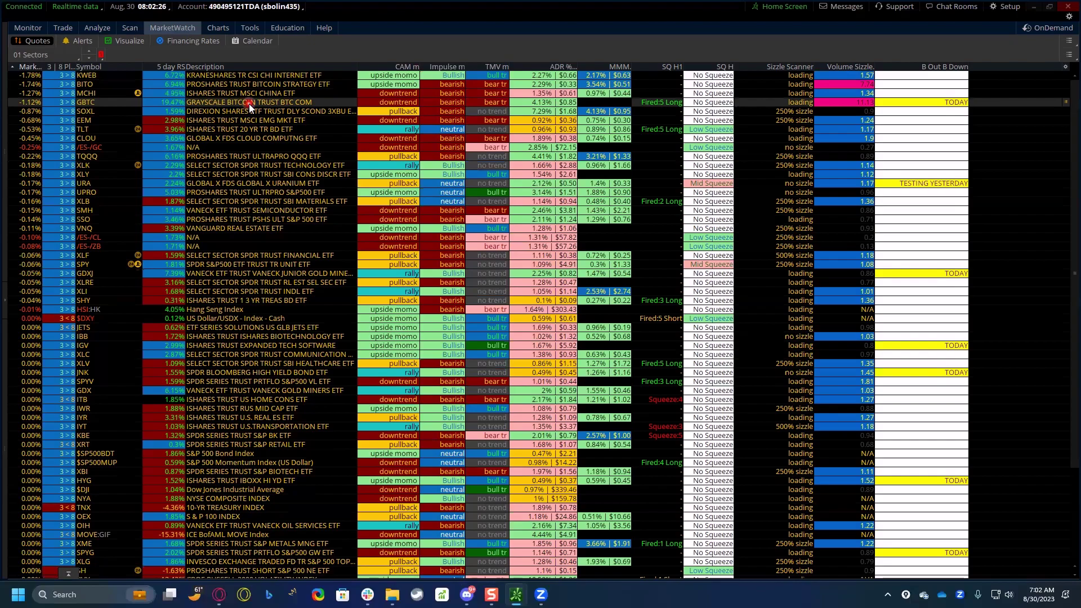
Step: Examine the weakest symbols in the 01 Sectors list, such as MCHI, GBTC, EEM and TLT, and the strongest, such as UNG and XLE
{"action": "left_click", "coordinate": [105, 92]}
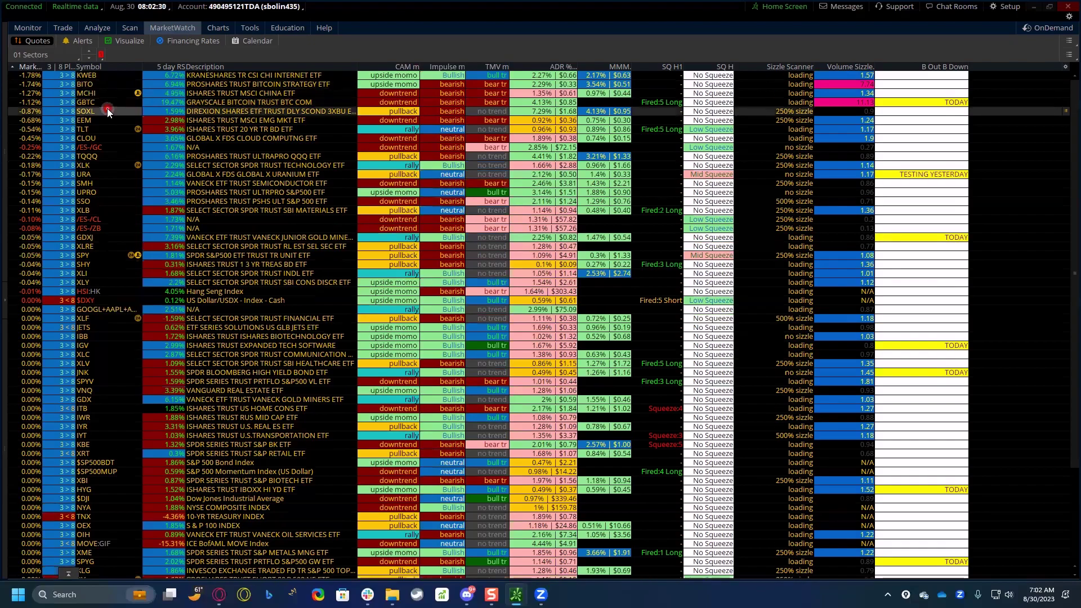
{"action": "left_click", "coordinate": [109, 102]}
{"action": "left_click", "coordinate": [107, 91]}
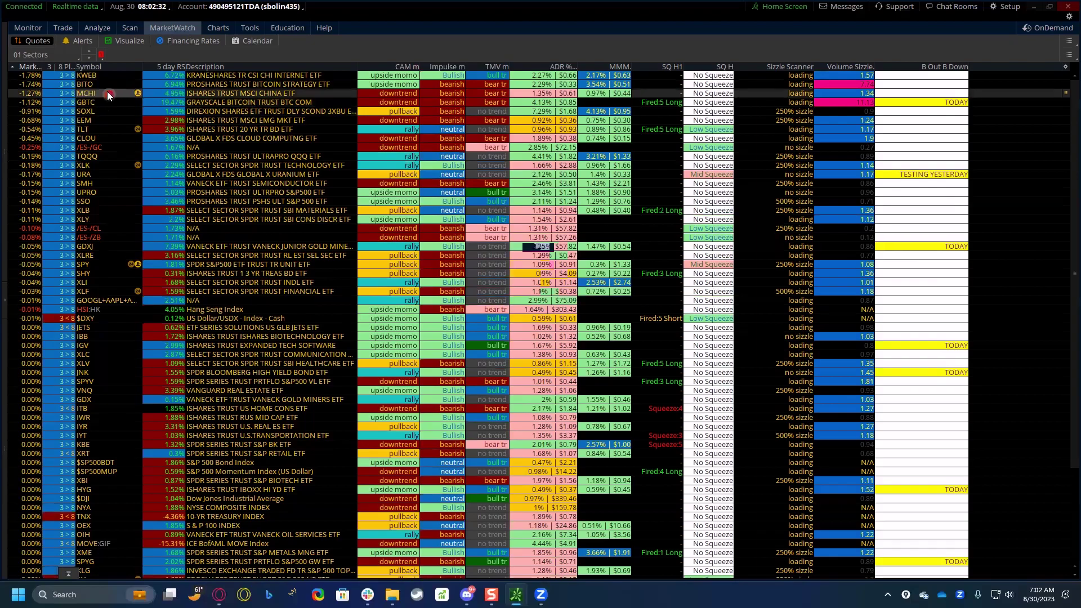
{"action": "left_click", "coordinate": [107, 120]}
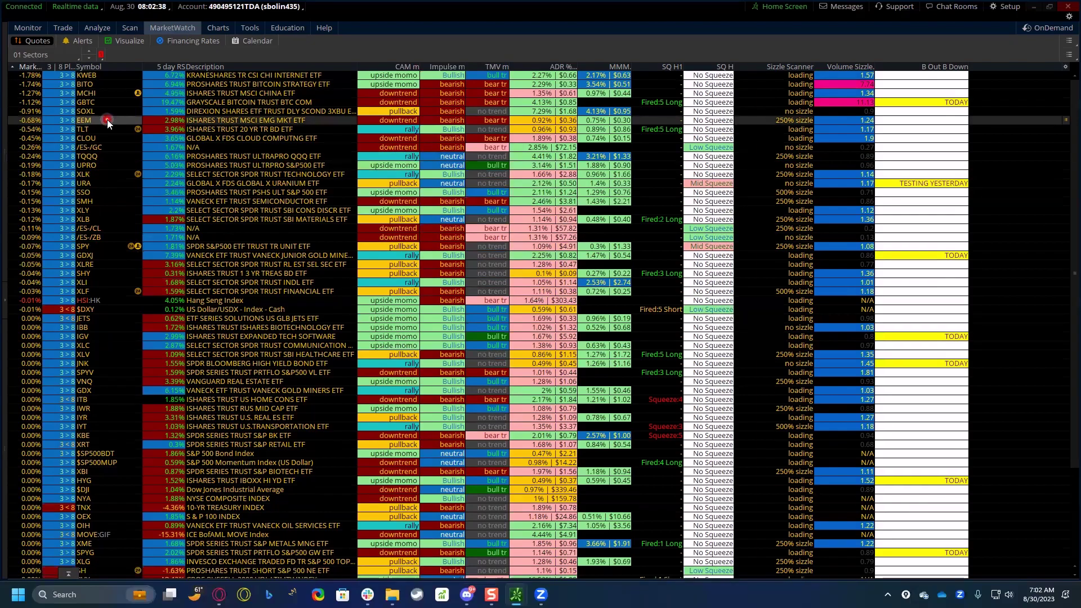
{"action": "left_click", "coordinate": [107, 127]}
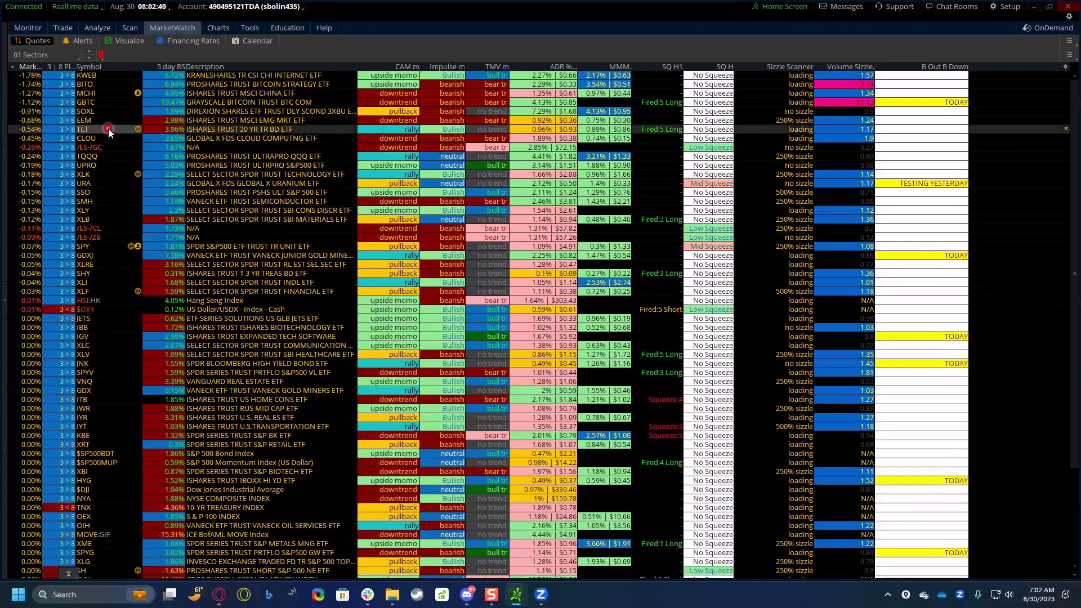
{"action": "left_click", "coordinate": [111, 319]}
{"action": "scroll", "coordinate": [118, 312], "scroll_direction": "down", "scroll_amount": 4}
{"action": "left_click", "coordinate": [123, 404]}
{"action": "left_click", "coordinate": [139, 540]}
{"action": "left_click", "coordinate": [112, 568]}
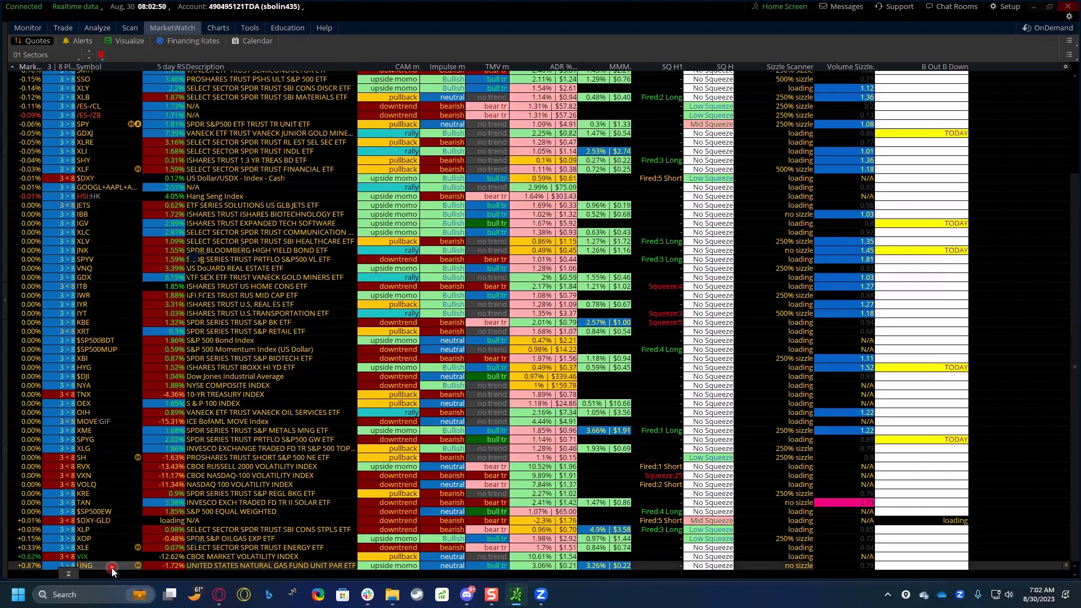
{"action": "left_click", "coordinate": [108, 547]}
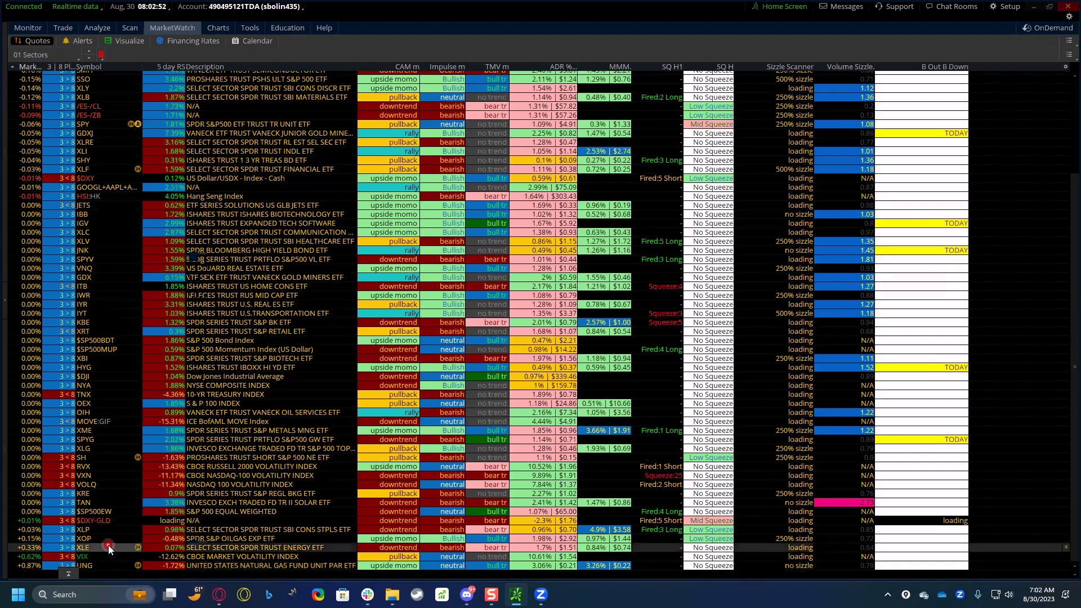
Step: Return to the Charts workspace, expand the sidebar, and narrow the % Change and Mark %Change columns of the OEC BUILT ETFs watchlist
{"action": "left_click", "coordinate": [215, 28]}
{"action": "left_click", "coordinate": [216, 28]}
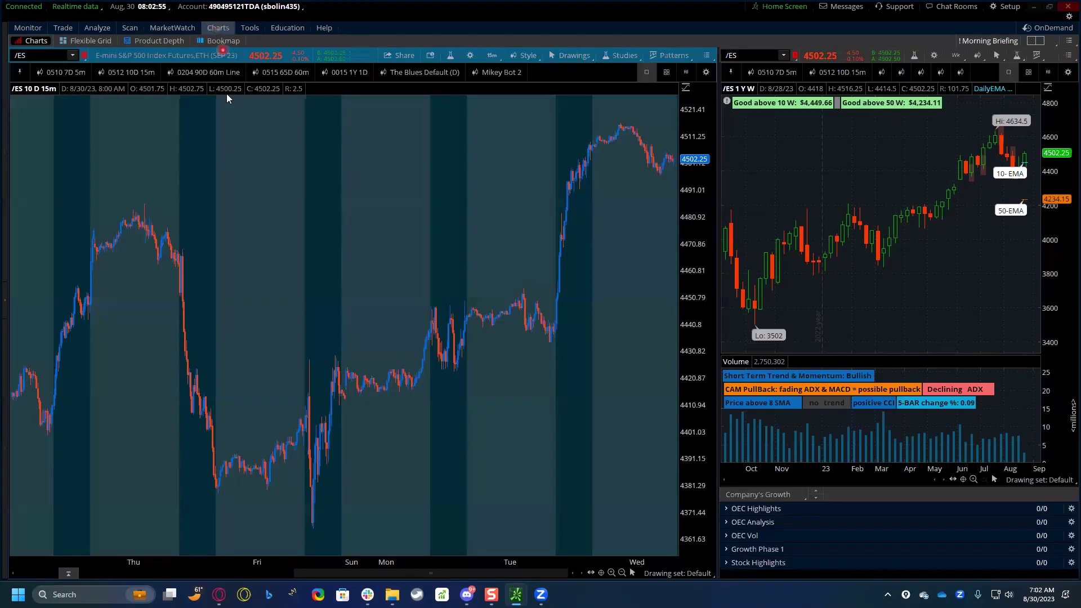
{"action": "left_click", "coordinate": [11, 295]}
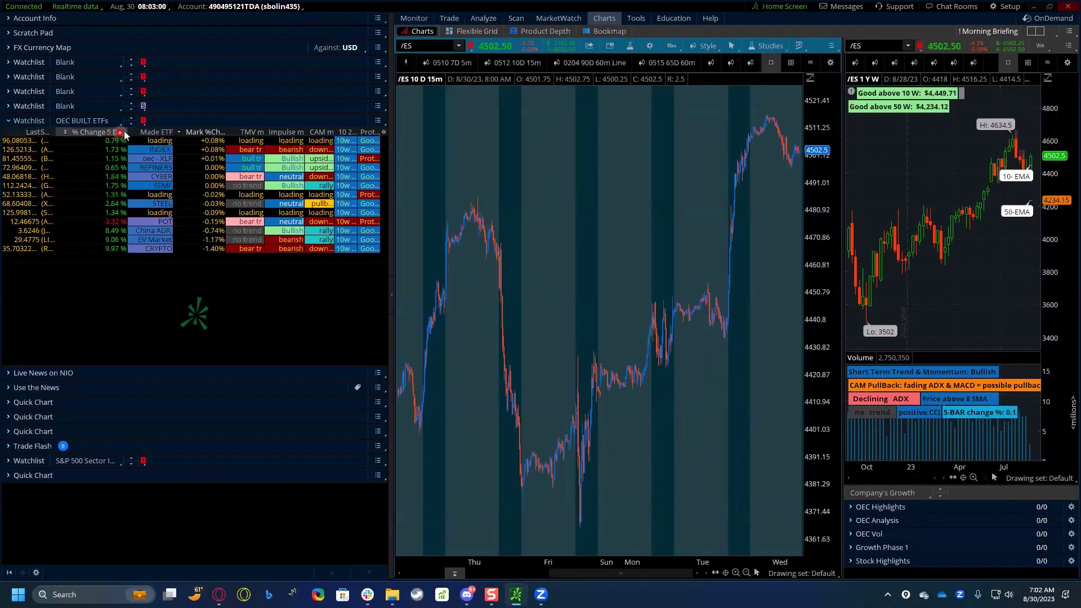
{"action": "left_click_drag", "start_coordinate": [127, 132], "coordinate": [84, 131]}
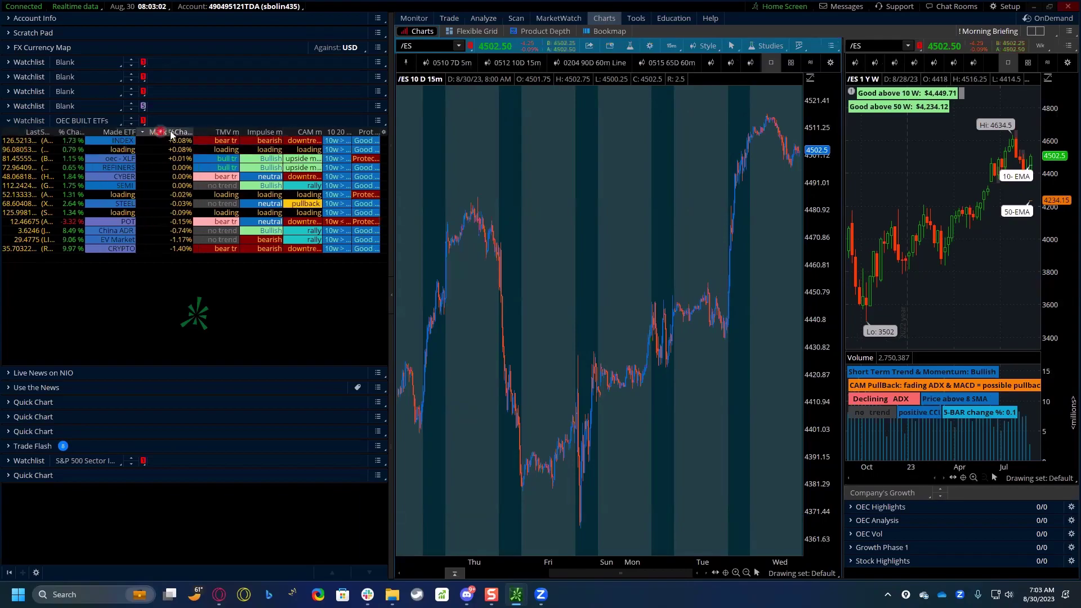
{"action": "left_click_drag", "start_coordinate": [192, 132], "coordinate": [164, 132]}
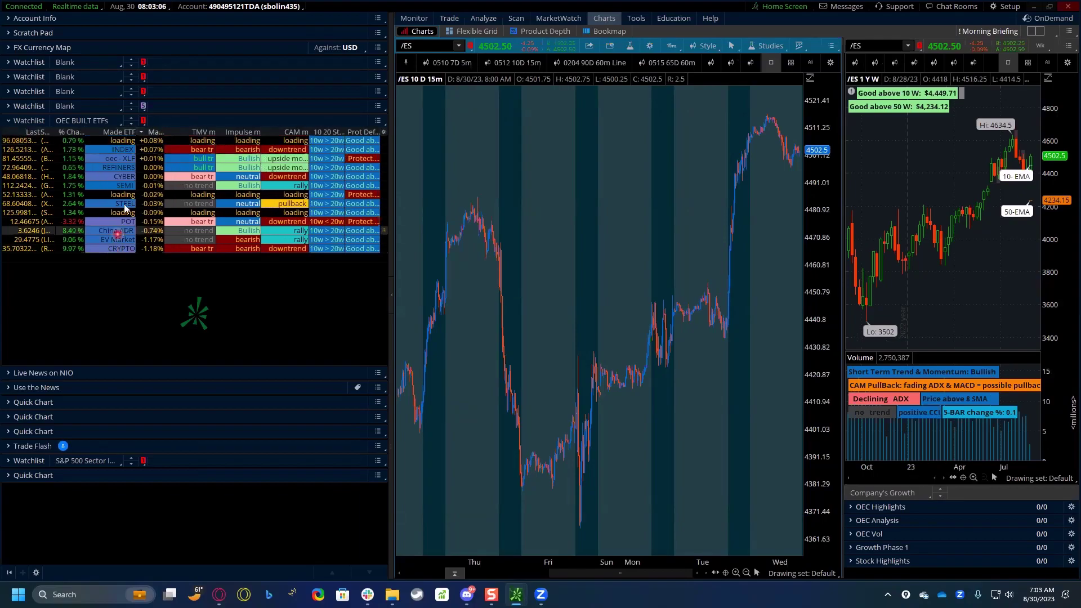
Step: Load the (META+GOOGL+ATVI+CMCSA+NFLX+DIS)/11.3 composite from the OEC BUILT ETFs watchlist and widen the one-year weekly chart's pane
{"action": "left_click", "coordinate": [117, 140]}
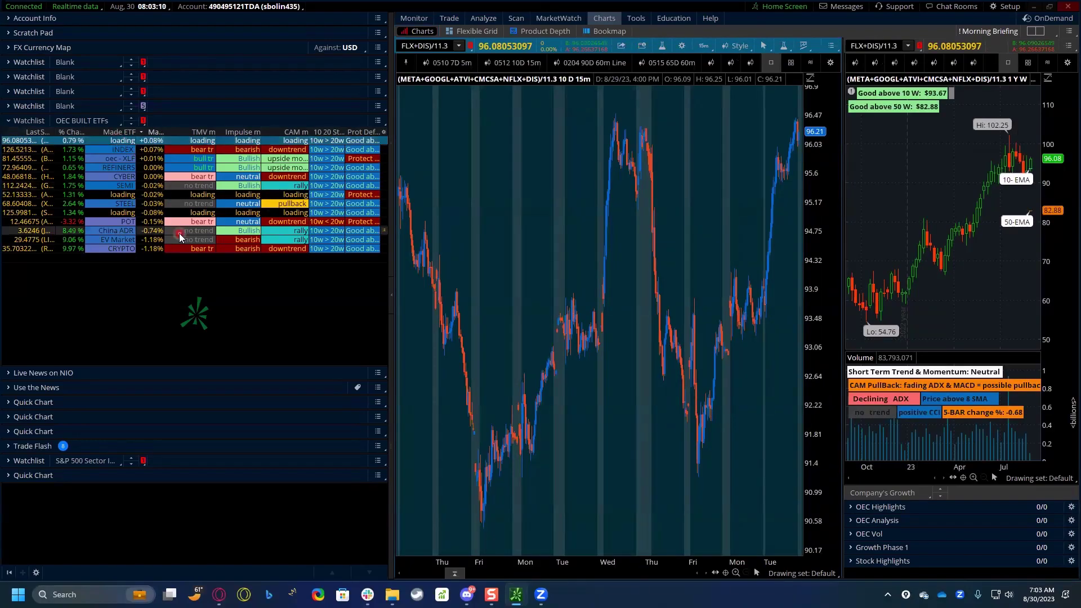
{"action": "left_click", "coordinate": [425, 45]}
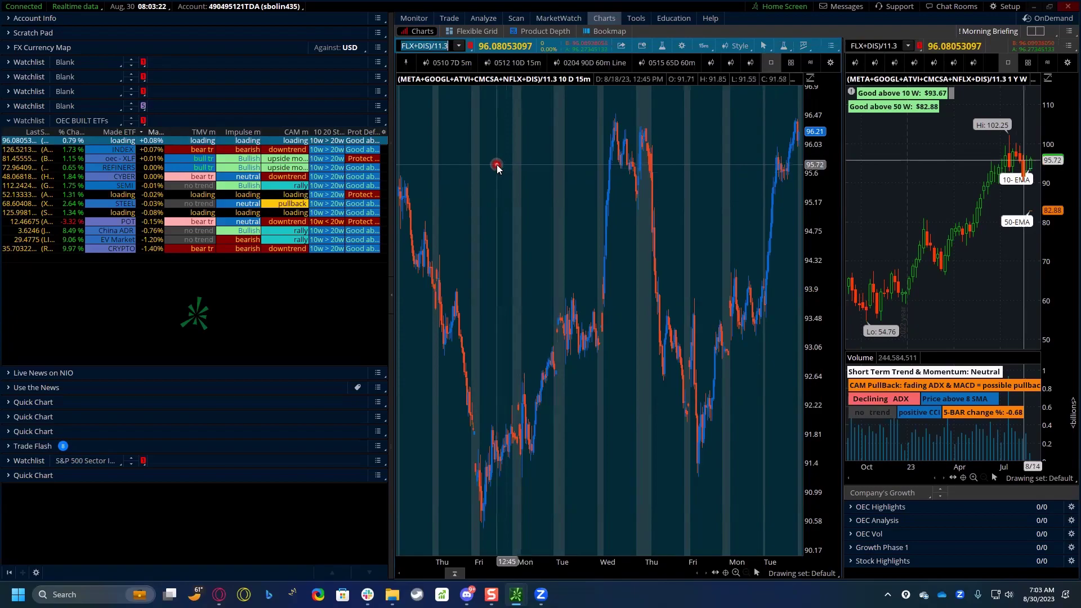
{"action": "left_click_drag", "start_coordinate": [843, 208], "coordinate": [708, 208]}
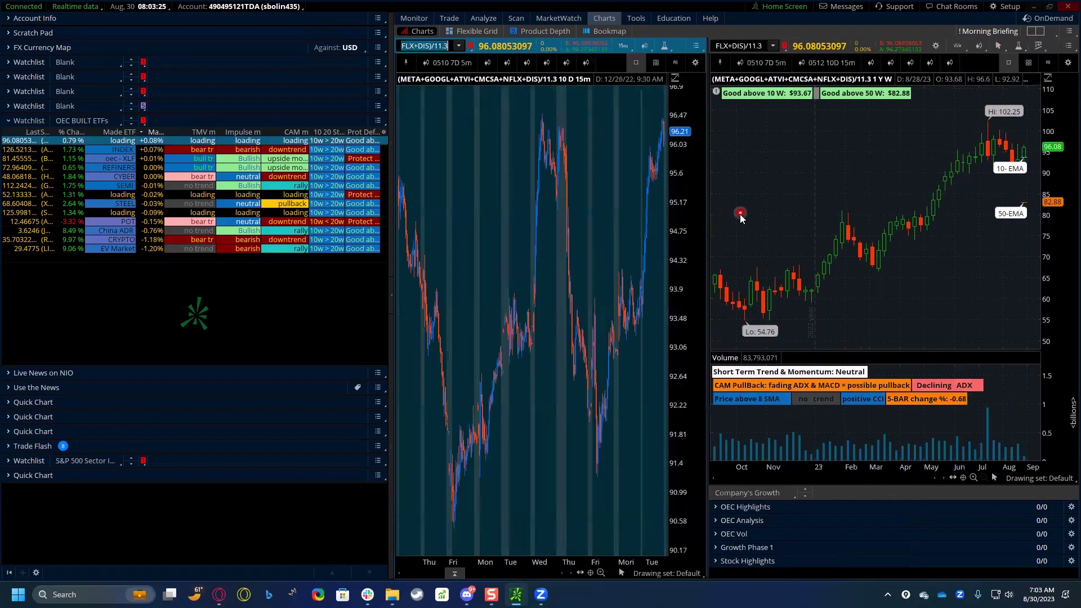
Step: Unlink the weekly chart from the red symbol group and apply the 0510 7D 5m style to it
{"action": "left_click", "coordinate": [784, 46]}
{"action": "left_click", "coordinate": [784, 47]}
{"action": "left_click", "coordinate": [755, 100]}
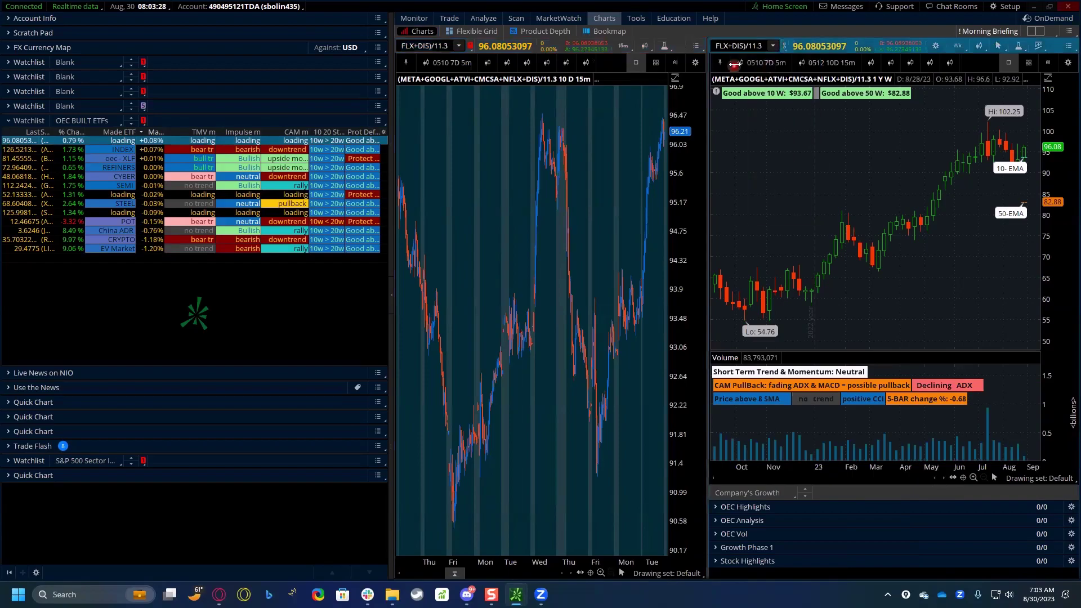
{"action": "left_click", "coordinate": [764, 63]}
Step: Load NFLX on the unlinked 7-day 5-minute chart beside the composite chart
{"action": "left_click", "coordinate": [754, 46]}
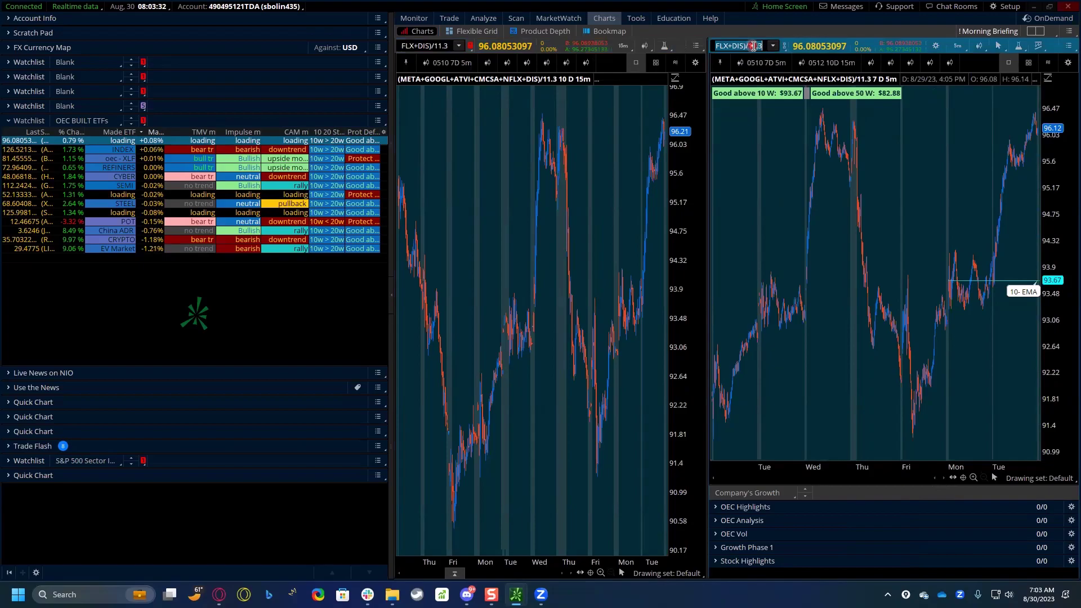
{"action": "type", "text": "FLX"}
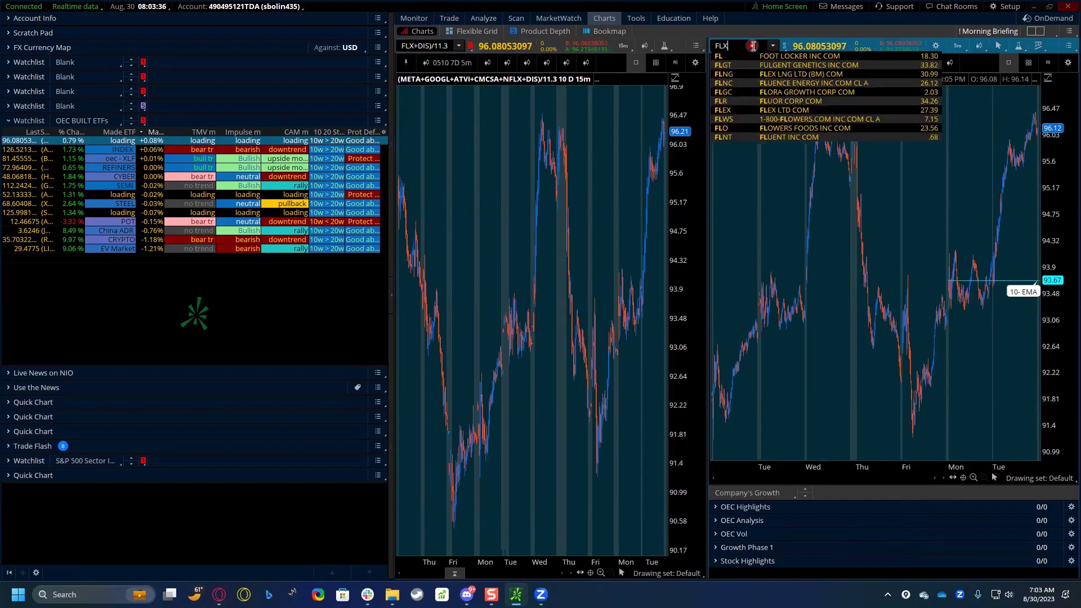
{"action": "key", "text": "Return"}
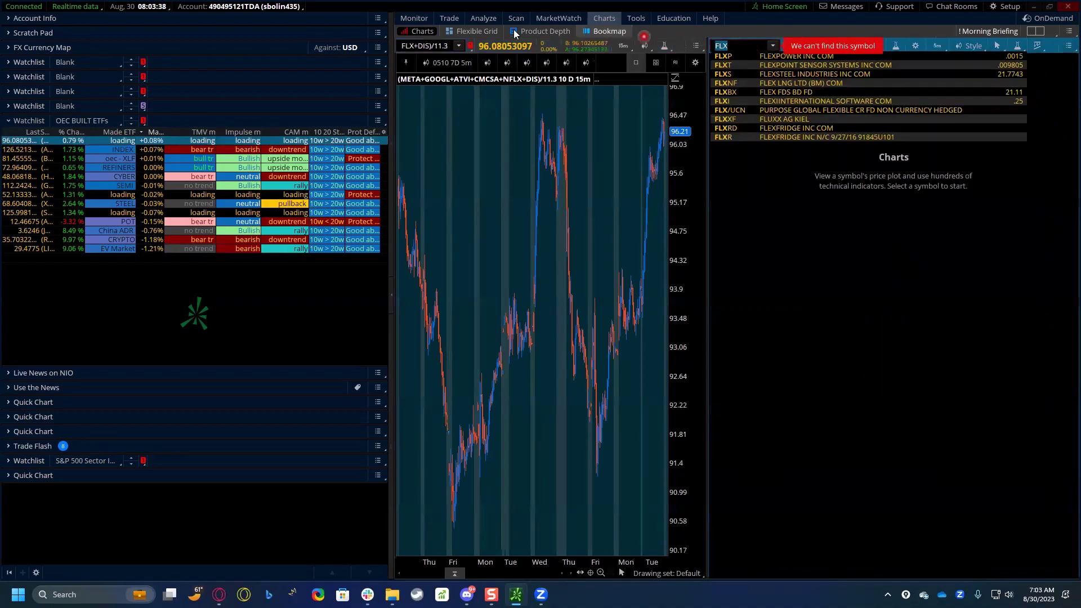
{"action": "type", "text": "NFLX"}
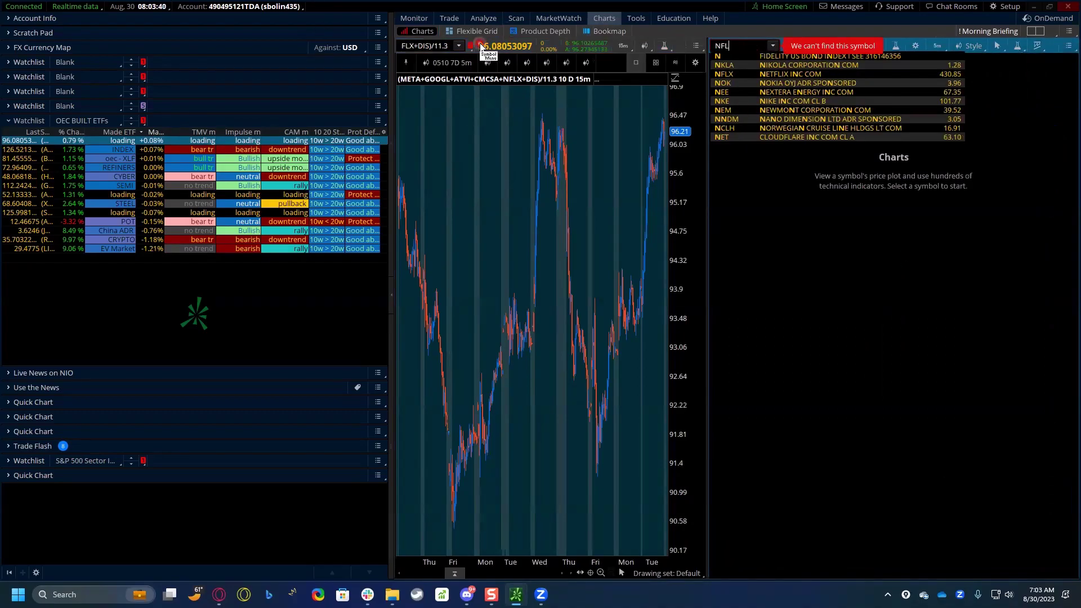
{"action": "key", "text": "Return"}
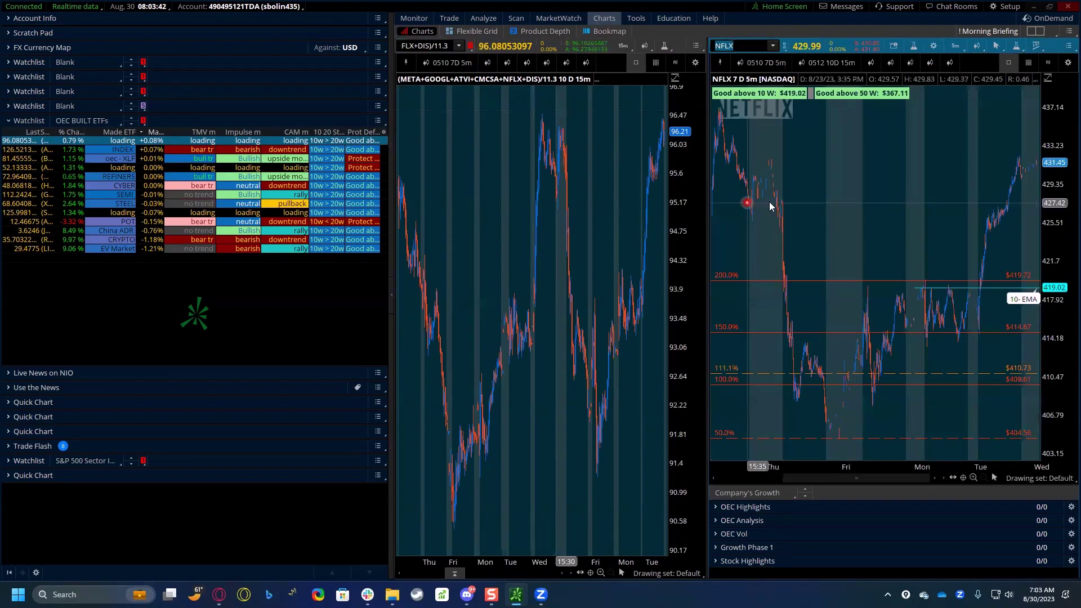
Step: View GOOGL and ATVI in turn on the 7-day 5-minute chart to compare them with the composite
{"action": "type", "text": "GO"}
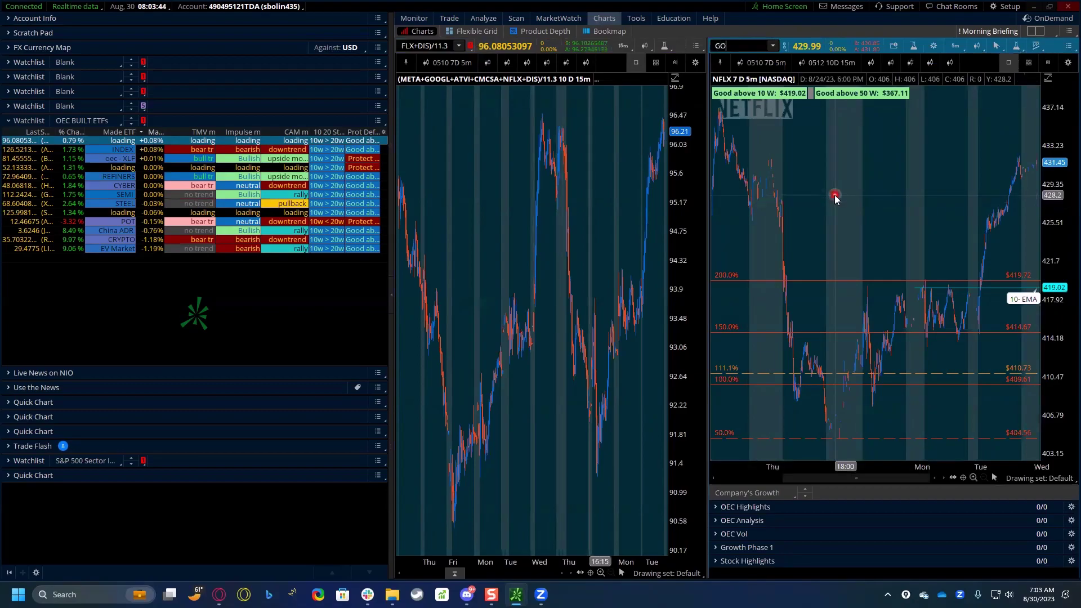
{"action": "type", "text": "OGL"}
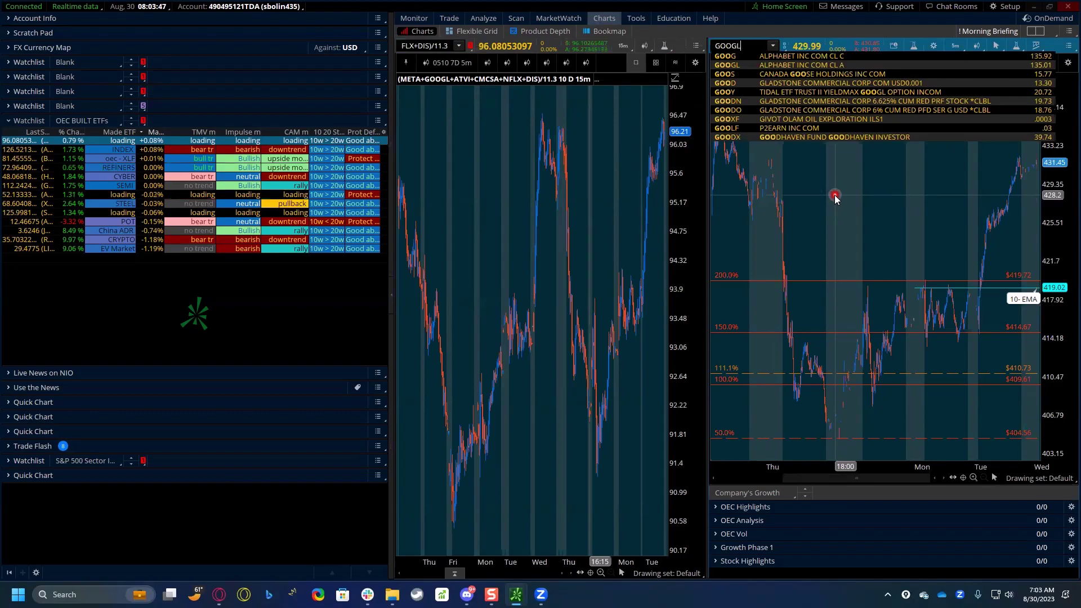
{"action": "key", "text": "Return"}
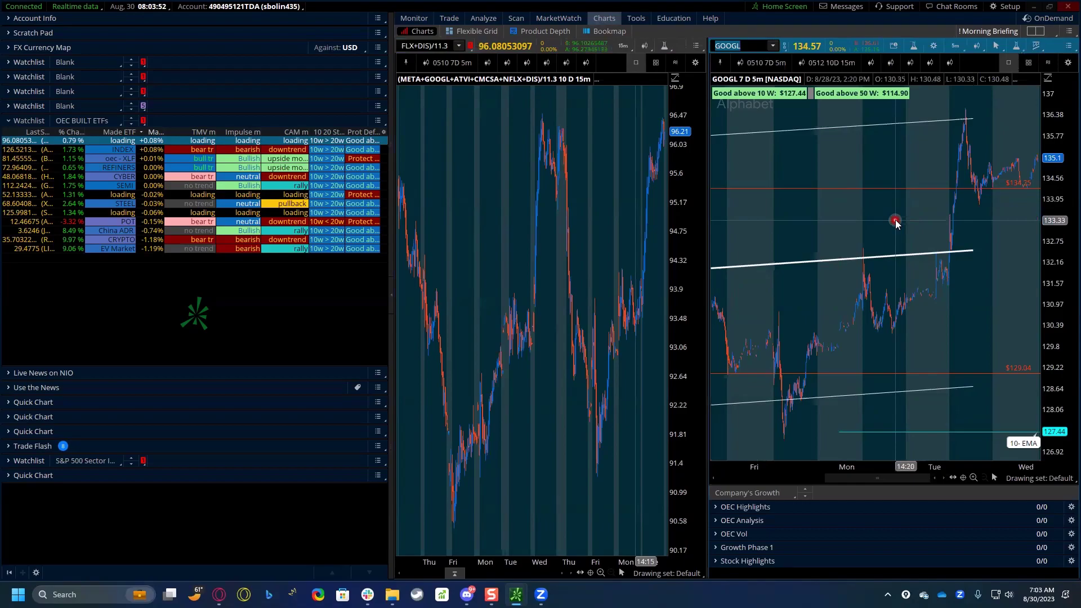
{"action": "type", "text": "ATVI"}
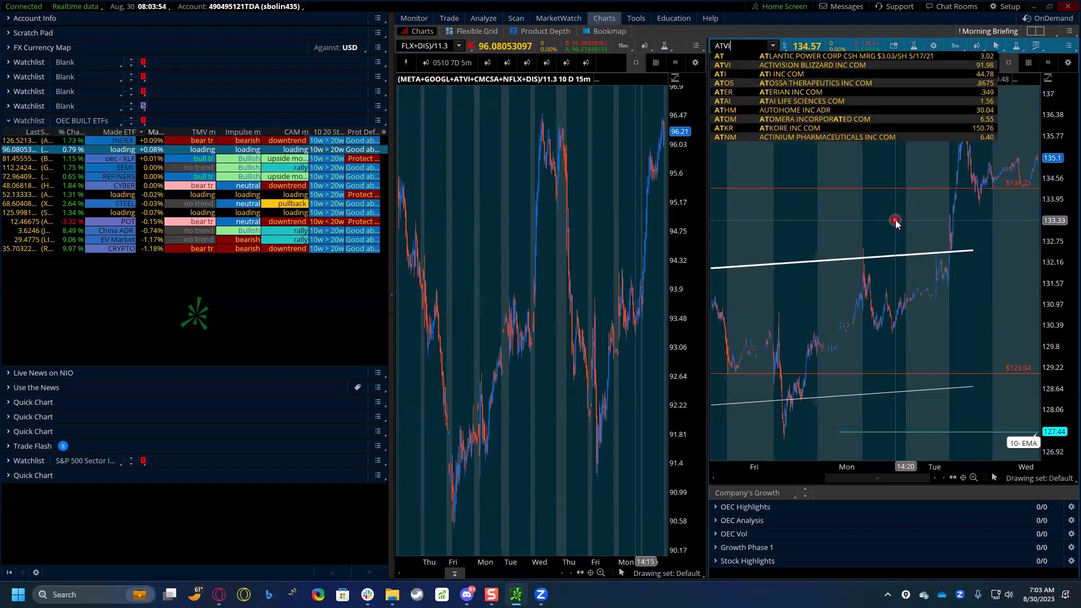
{"action": "key", "text": "Return"}
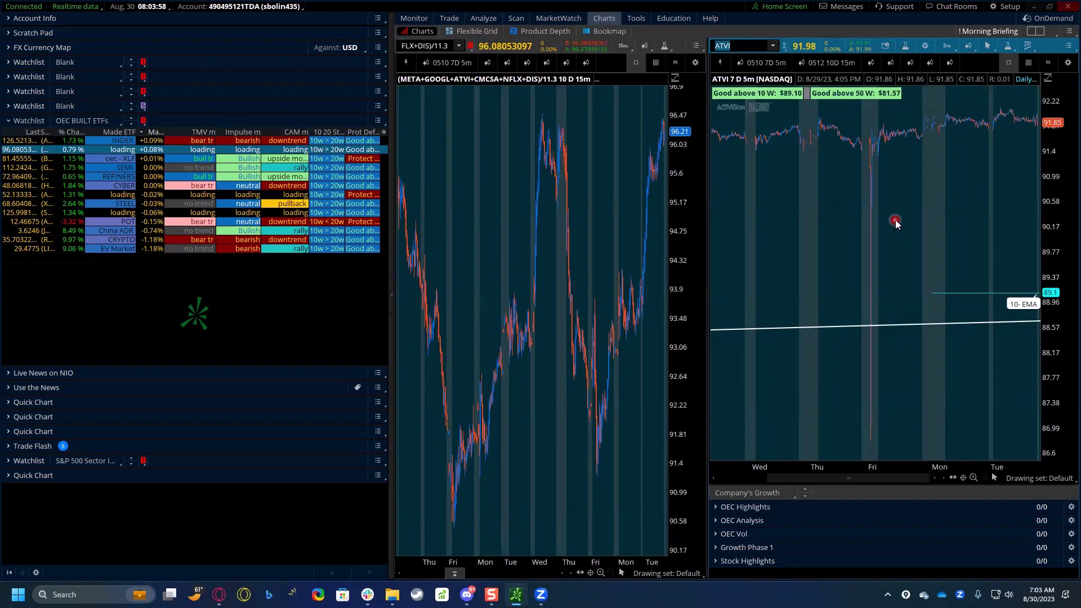
Step: View CMCSA and DIS in turn on the 7-day 5-minute chart
{"action": "type", "text": "CMCSA"}
{"action": "key", "text": "Return"}
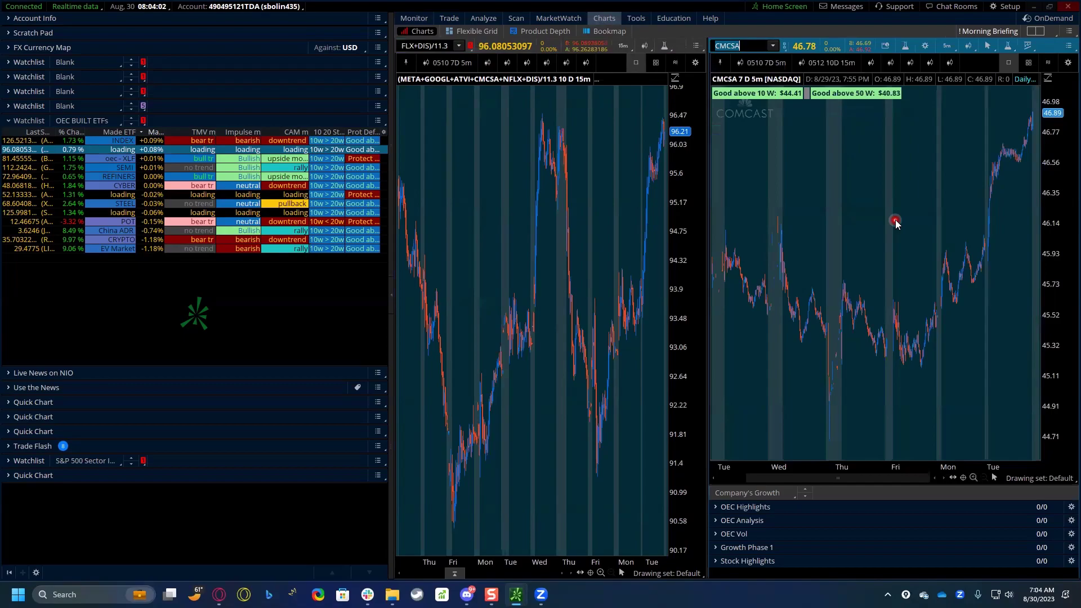
{"action": "type", "text": "DIS"}
{"action": "key", "text": "Return"}
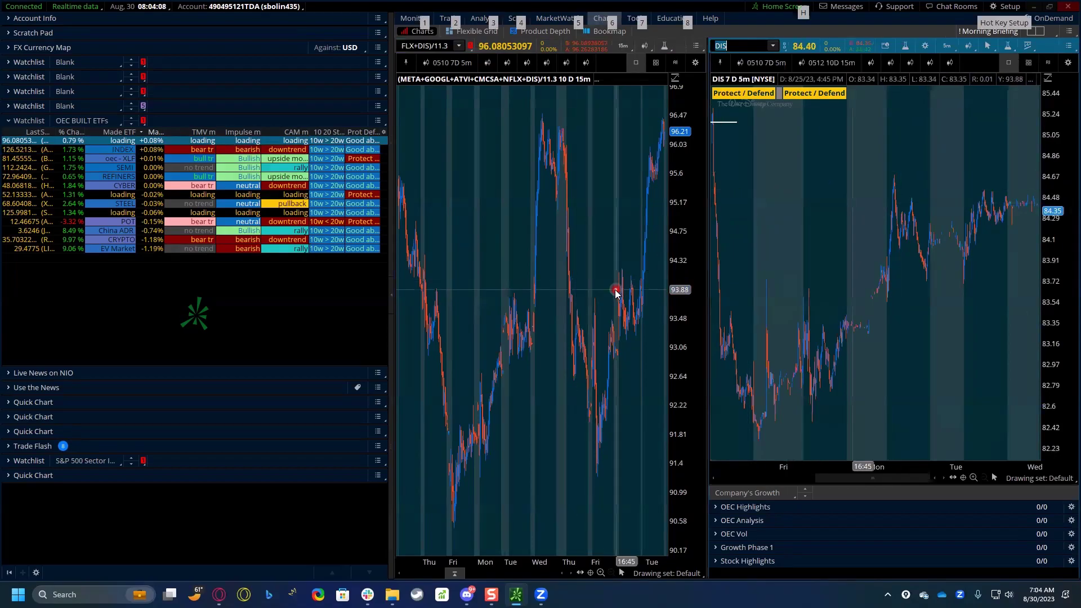
Step: Clear the Mark %Change sorting of the OEC BUILT ETFs watchlist and widen that column slightly
{"action": "scroll", "coordinate": [616, 289], "scroll_direction": "up", "scroll_amount": 3}
{"action": "left_click", "coordinate": [133, 140]}
{"action": "left_click", "coordinate": [163, 127]}
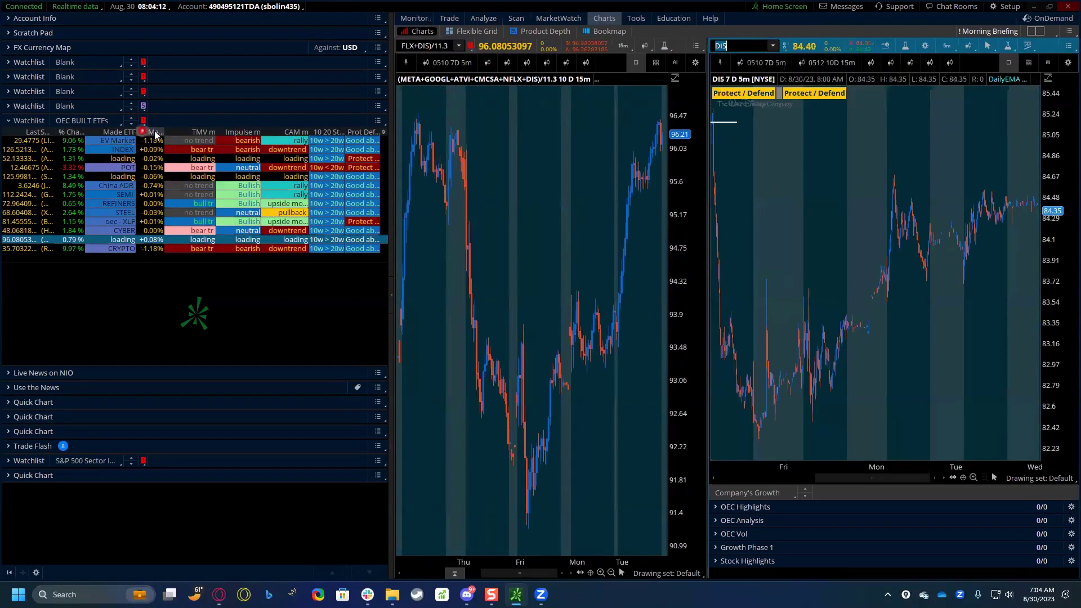
{"action": "left_click_drag", "start_coordinate": [162, 128], "coordinate": [165, 128]}
{"action": "left_click", "coordinate": [192, 281]}
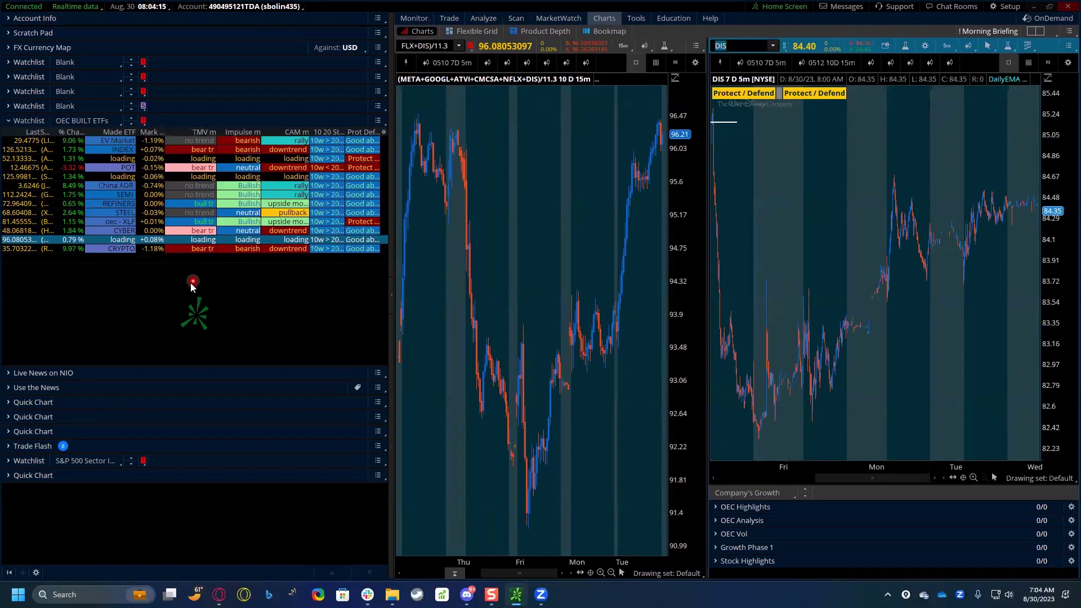
Step: View the EV Market and INDEX composites from the OEC BUILT ETFs watchlist in turn on the 10-day 15-minute chart
{"action": "left_click", "coordinate": [150, 249]}
{"action": "left_click_drag", "start_coordinate": [150, 249], "coordinate": [160, 140]}
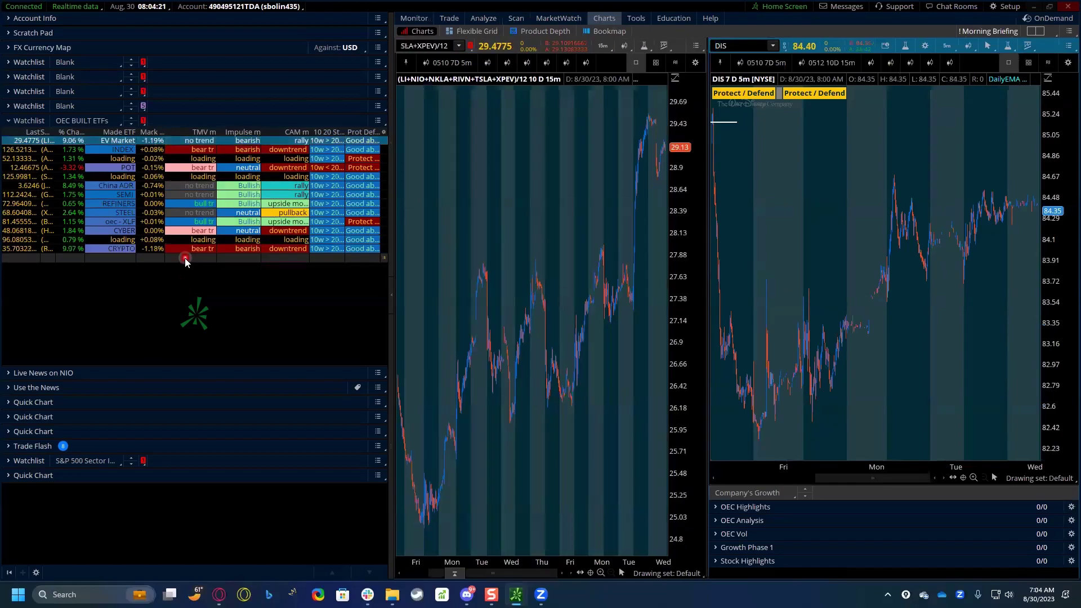
{"action": "left_click", "coordinate": [159, 148]}
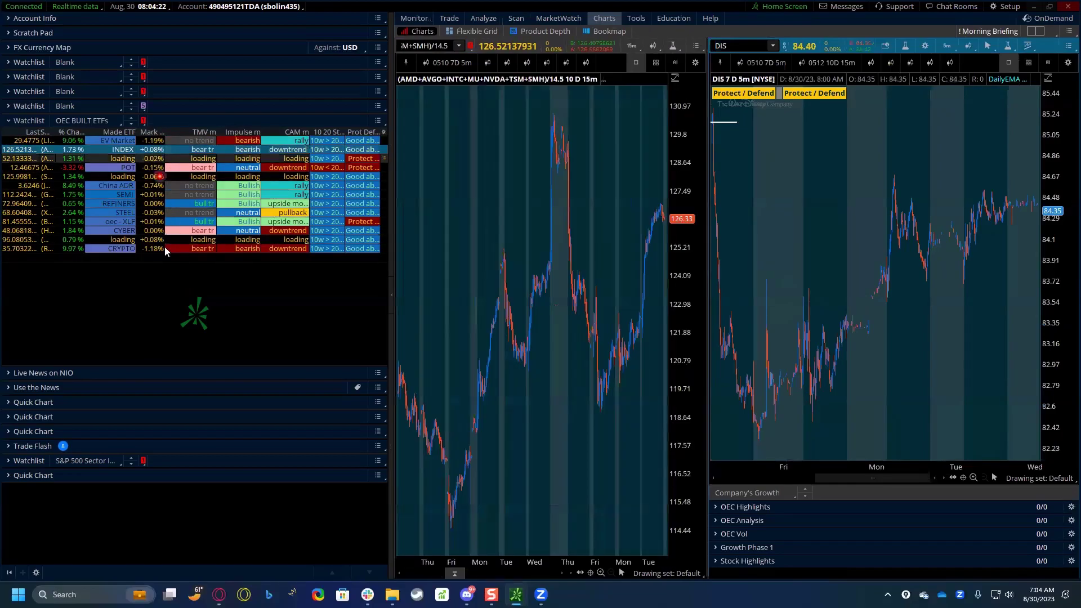
Step: Sort the OEC BUILT ETFs watchlist by Mark %Change in ascending order and load the EV Market composite on the linked chart
{"action": "left_click", "coordinate": [152, 132]}
{"action": "left_click", "coordinate": [164, 289]}
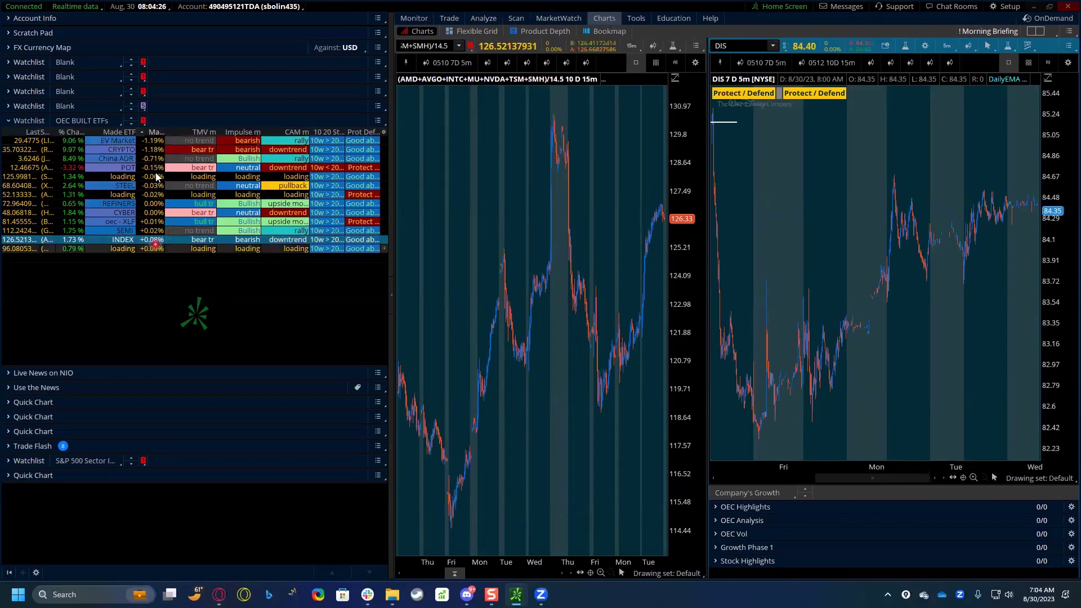
{"action": "left_click", "coordinate": [155, 141]}
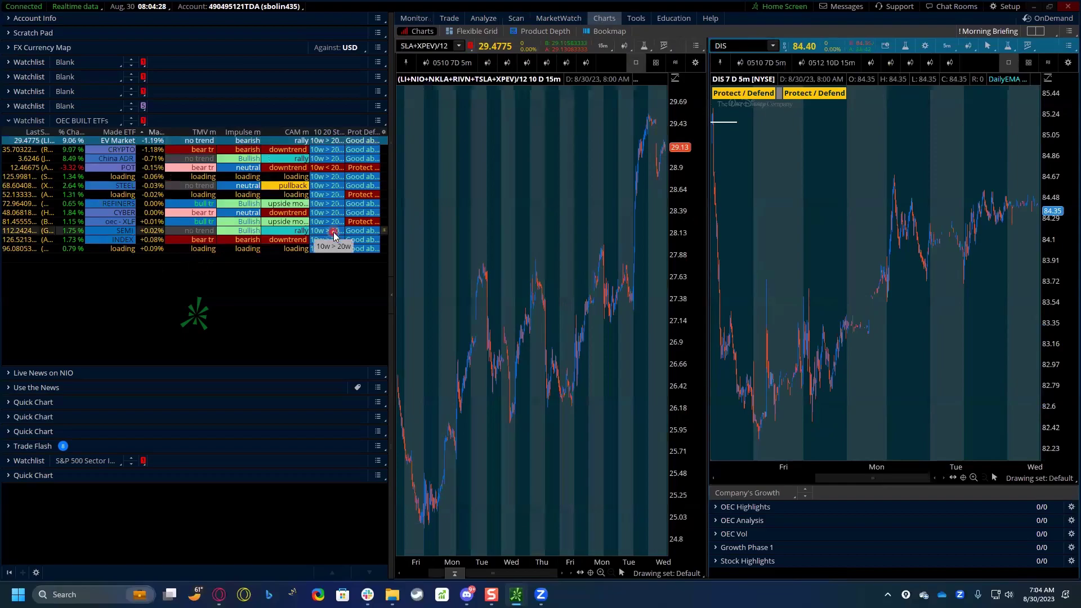
Step: Examine the EV Market composite's overnight gap and early Wednesday candles up close on the chart
{"action": "left_click", "coordinate": [635, 231]}
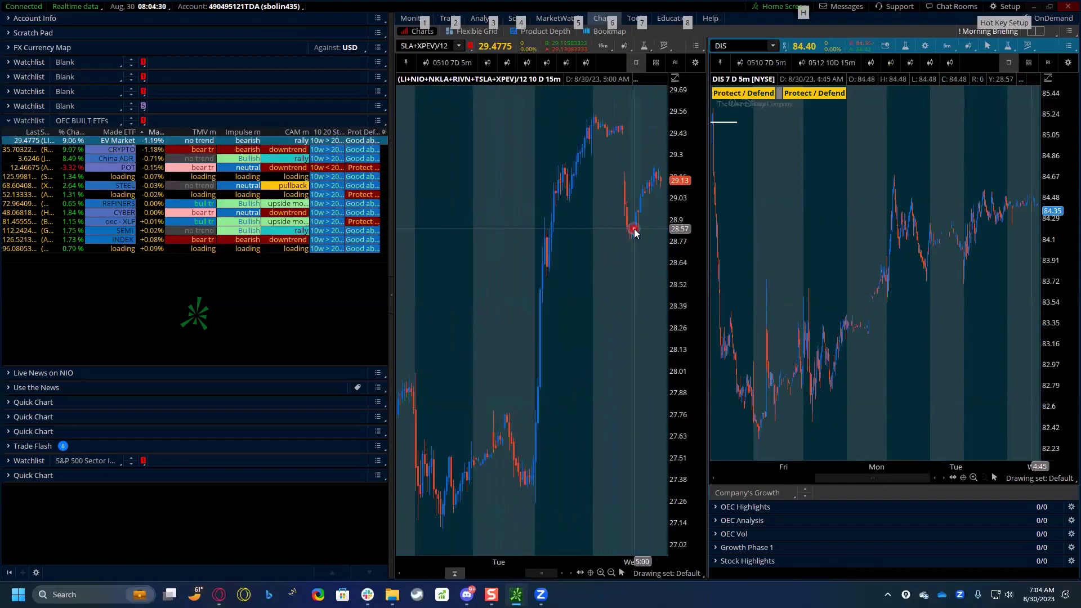
{"action": "left_click", "coordinate": [392, 84]}
{"action": "left_click", "coordinate": [454, 125]}
{"action": "left_click", "coordinate": [506, 130]}
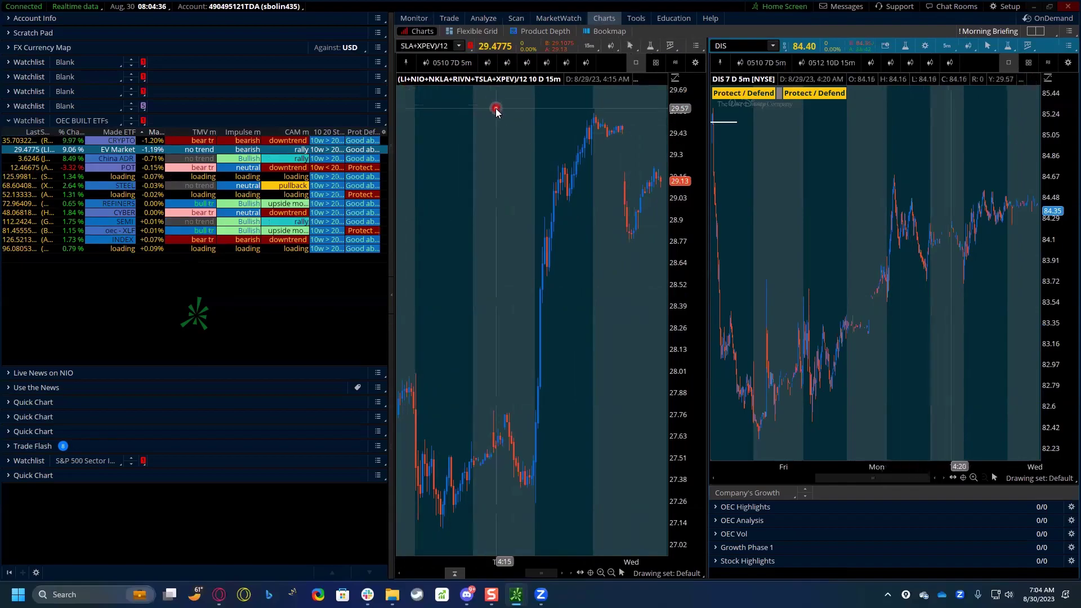
{"action": "left_click", "coordinate": [685, 219]}
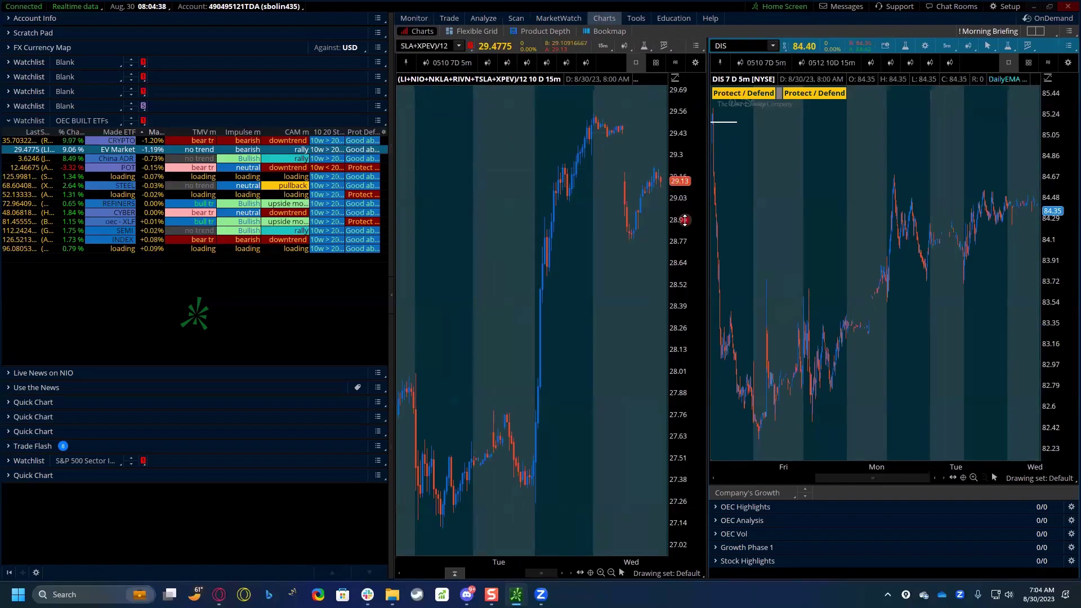
{"action": "scroll", "coordinate": [613, 288], "scroll_direction": "up", "scroll_amount": 3}
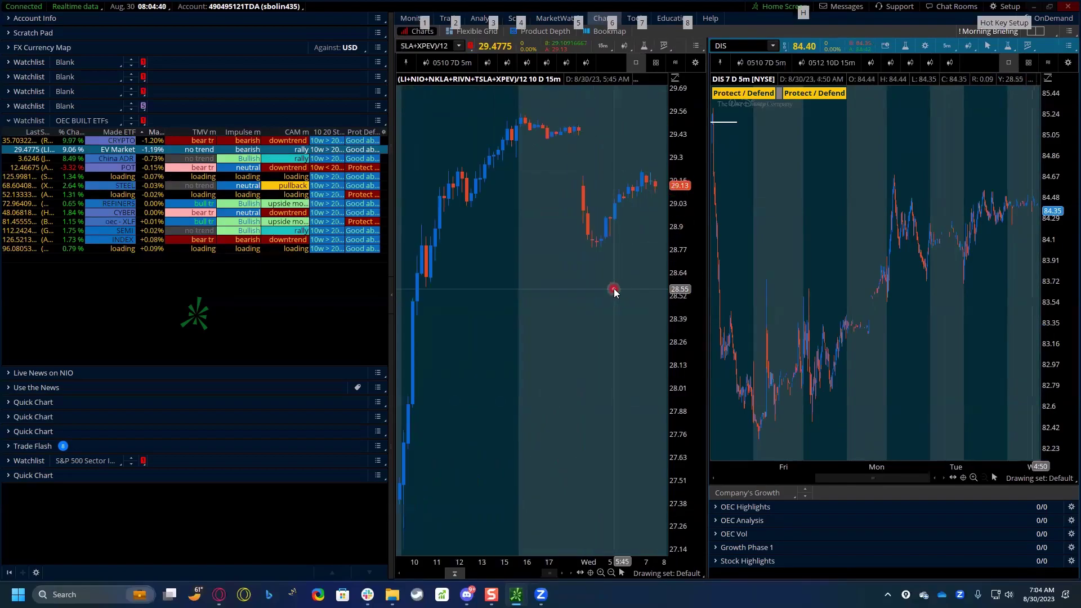
{"action": "left_click", "coordinate": [602, 289]}
{"action": "left_click", "coordinate": [523, 285]}
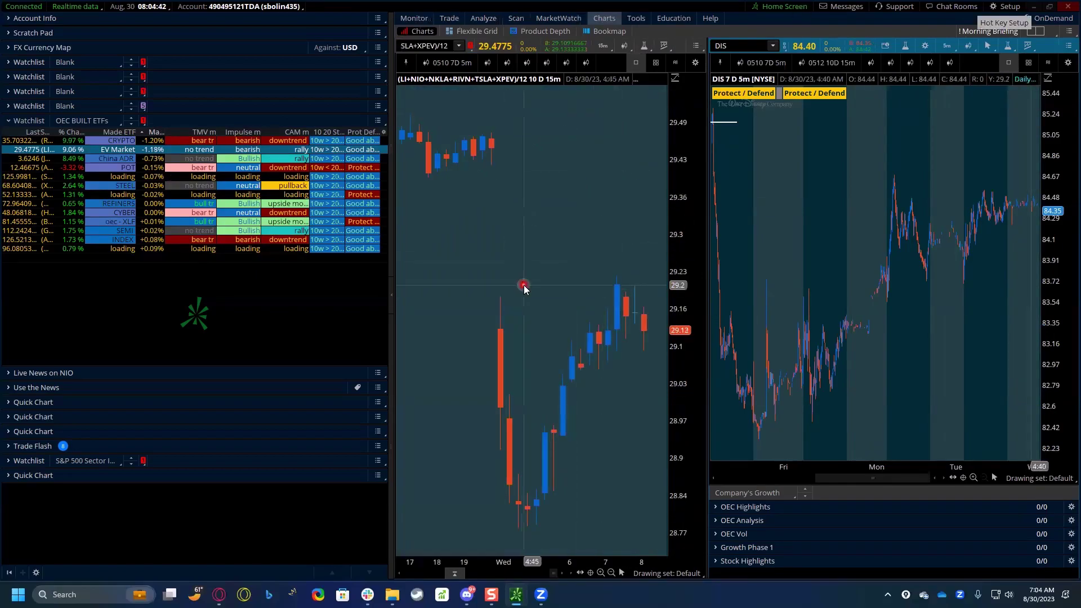
Step: Annotate the EV Market composite's overnight gap and the U-shaped rebound below it with freehand yellow strokes
{"action": "key", "text": "ctrl+p"}
{"action": "mouse_move", "coordinate": [485, 125]}
{"action": "left_mouse_down"}
{"action": "mouse_move", "coordinate": [544, 262]}
{"action": "mouse_move", "coordinate": [545, 244]}
{"action": "mouse_move", "coordinate": [528, 236]}
{"action": "mouse_move", "coordinate": [504, 137]}
{"action": "mouse_move", "coordinate": [497, 299]}
{"action": "left_mouse_up"}
{"action": "left_click", "coordinate": [496, 340]}
{"action": "mouse_move", "coordinate": [495, 340]}
{"action": "left_mouse_down"}
{"action": "mouse_move", "coordinate": [509, 495]}
{"action": "mouse_move", "coordinate": [651, 323]}
{"action": "left_mouse_up"}
{"action": "left_click", "coordinate": [614, 359]}
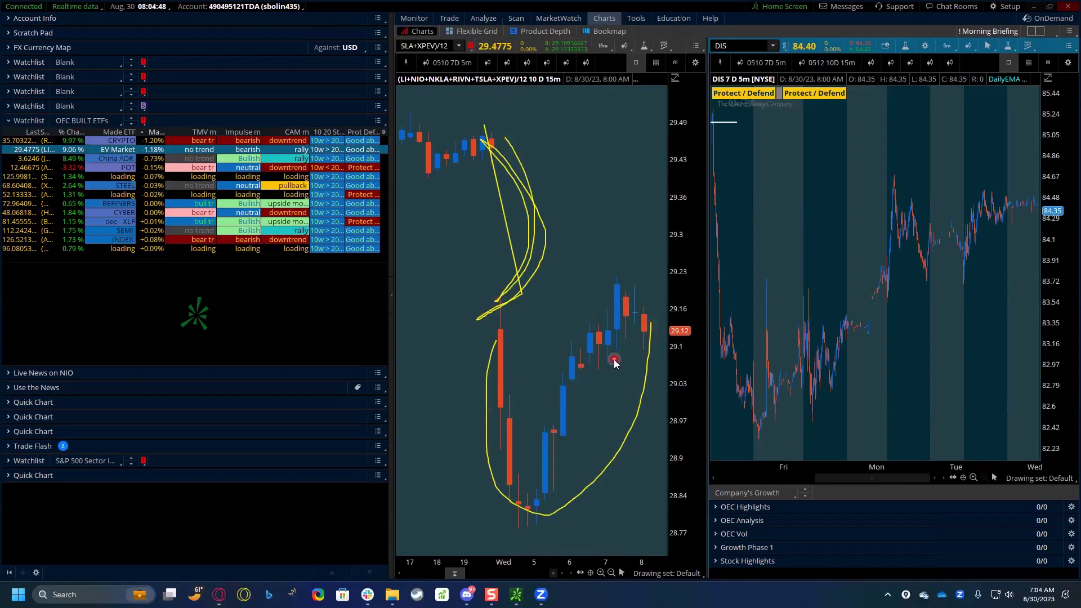
Step: Mark the EV composite's opening level, the gap above it and a horizontal level at about 29.2 with yellow strokes
{"action": "mouse_move", "coordinate": [502, 322]}
{"action": "left_mouse_down"}
{"action": "mouse_move", "coordinate": [612, 323]}
{"action": "mouse_move", "coordinate": [513, 328]}
{"action": "left_mouse_up"}
{"action": "mouse_move", "coordinate": [497, 135]}
{"action": "left_mouse_down"}
{"action": "mouse_move", "coordinate": [566, 247]}
{"action": "mouse_move", "coordinate": [523, 312]}
{"action": "left_mouse_up"}
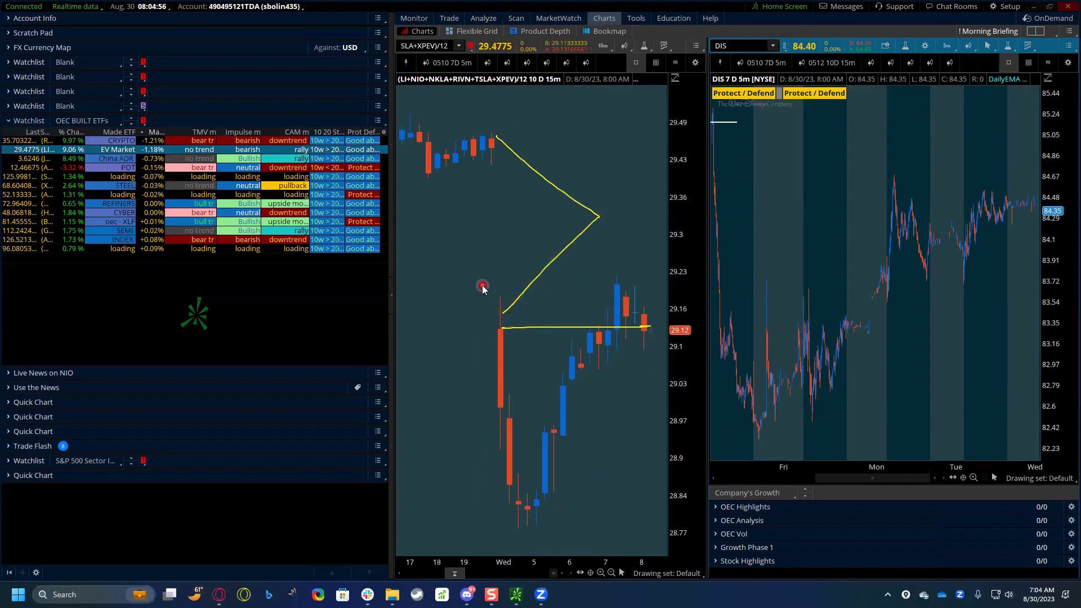
{"action": "left_click_drag", "start_coordinate": [471, 289], "coordinate": [652, 293]}
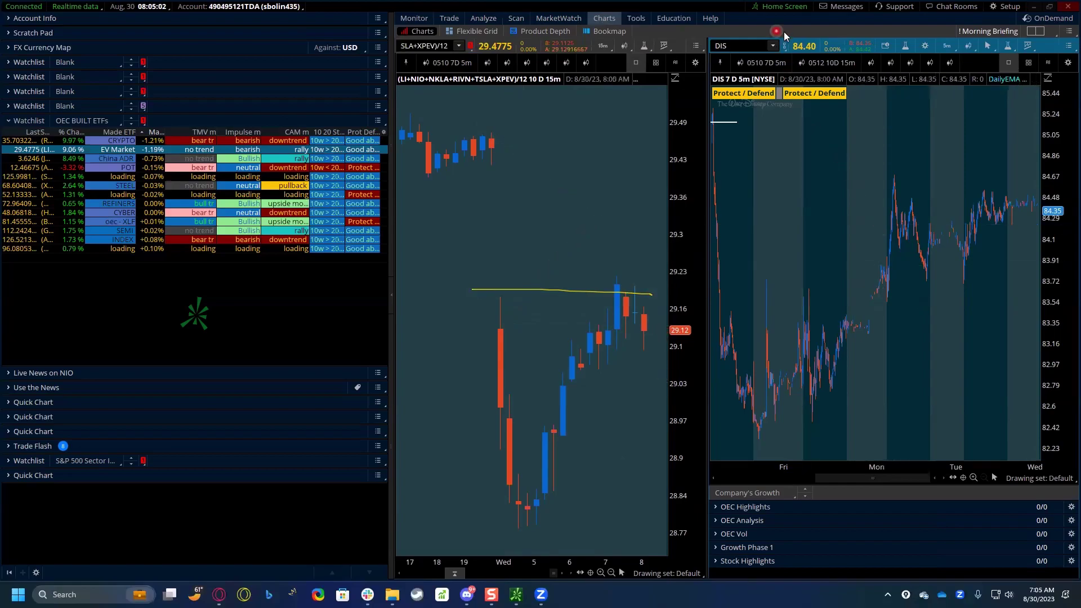
Step: View NIO and LI in turn on the unlinked 7-day 5-minute chart to compare them with the EV composite
{"action": "left_click", "coordinate": [758, 47]}
{"action": "type", "text": "NIO"}
{"action": "key", "text": "Return"}
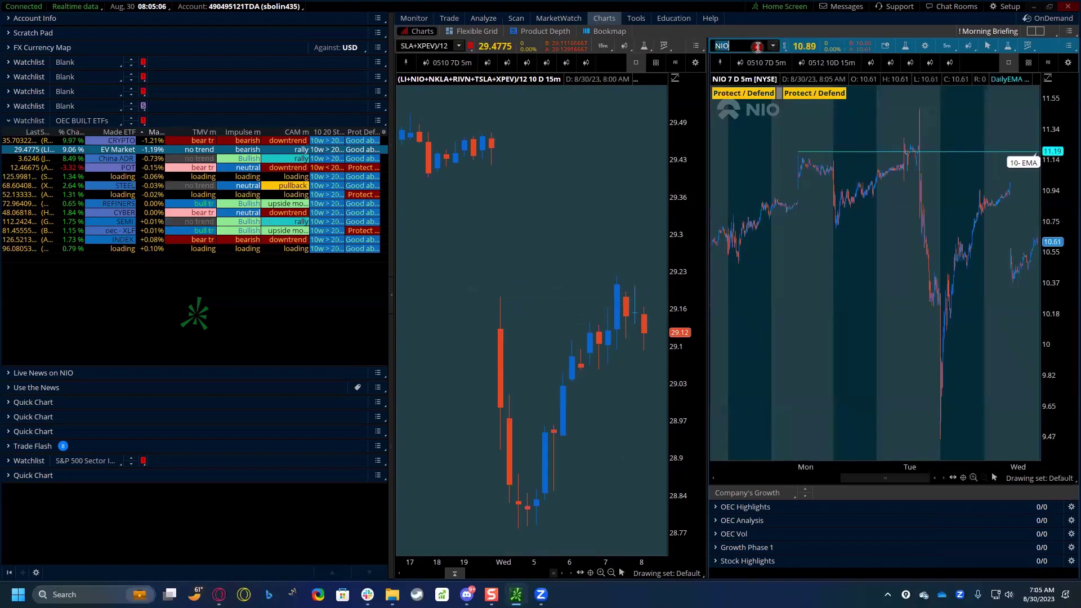
{"action": "left_click", "coordinate": [758, 47]}
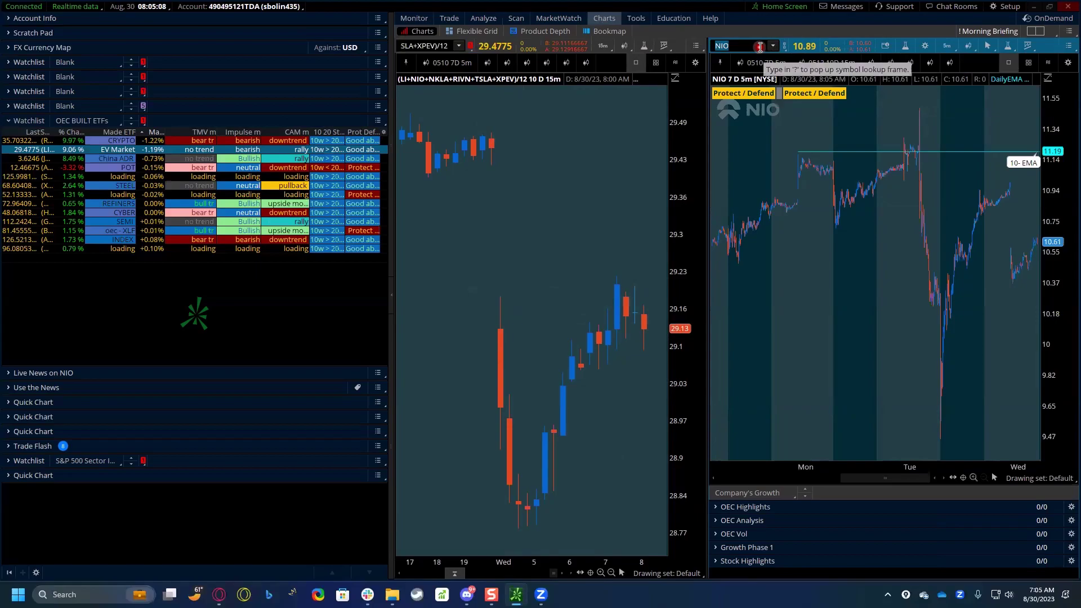
{"action": "type", "text": "LI"}
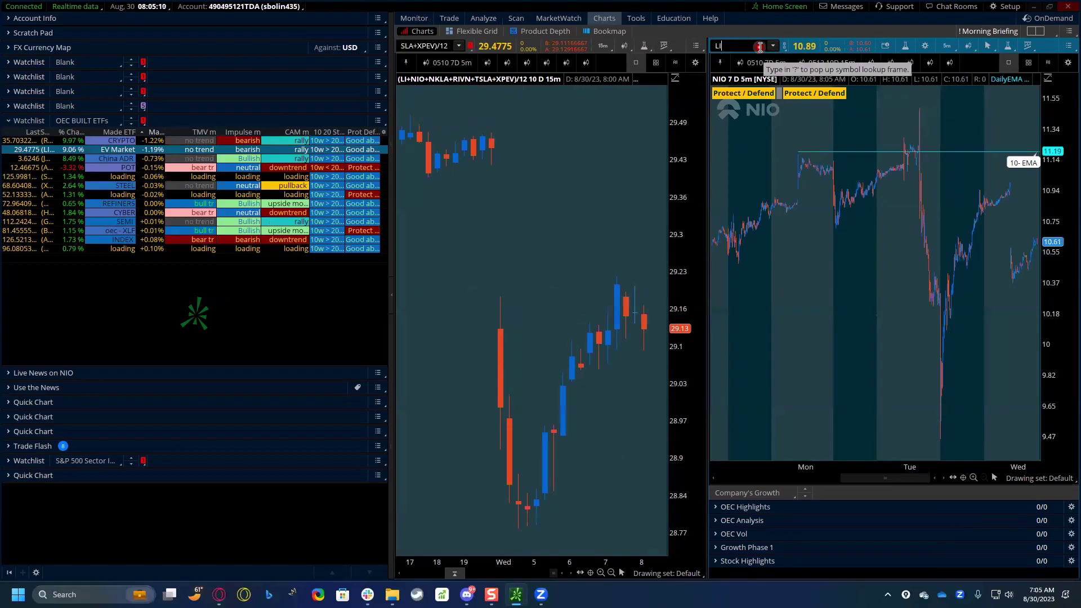
{"action": "key", "text": "Return"}
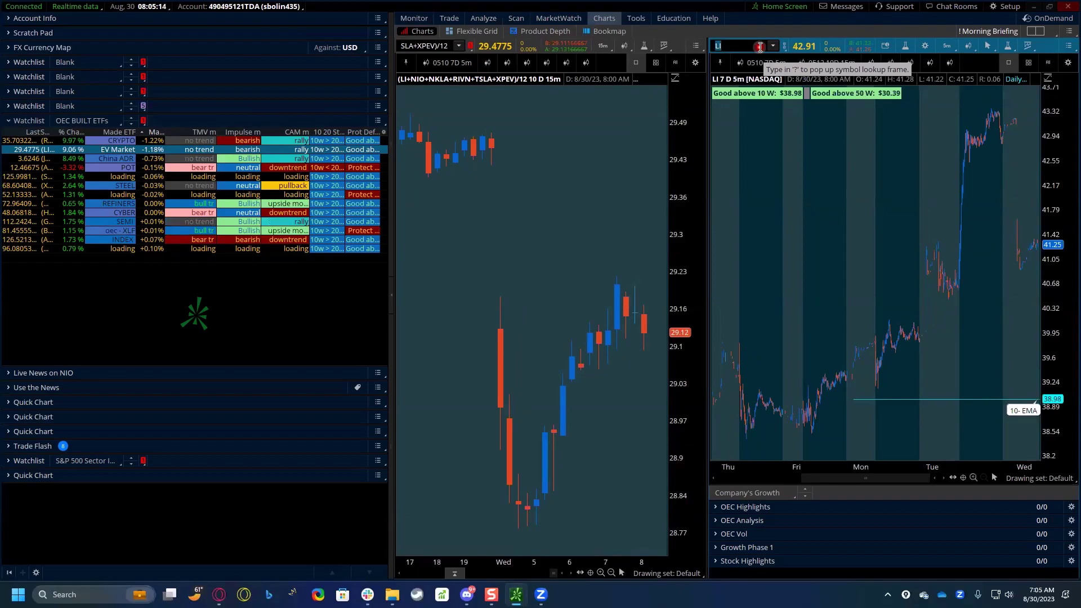
Step: View XPEV and TSLA in turn on the 7-day 5-minute chart
{"action": "type", "text": "X"}
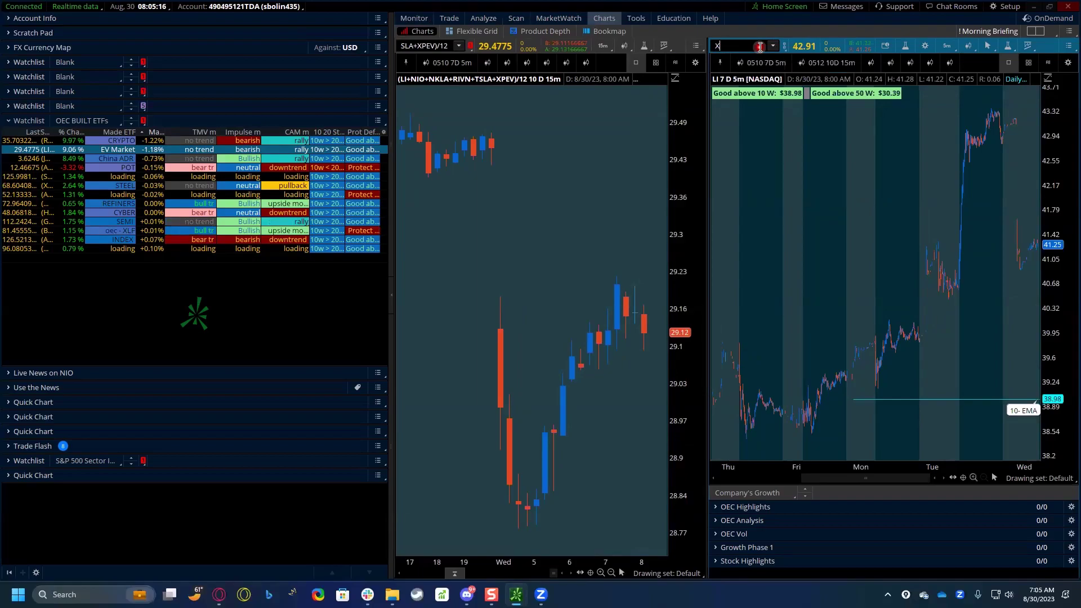
{"action": "type", "text": "PE"}
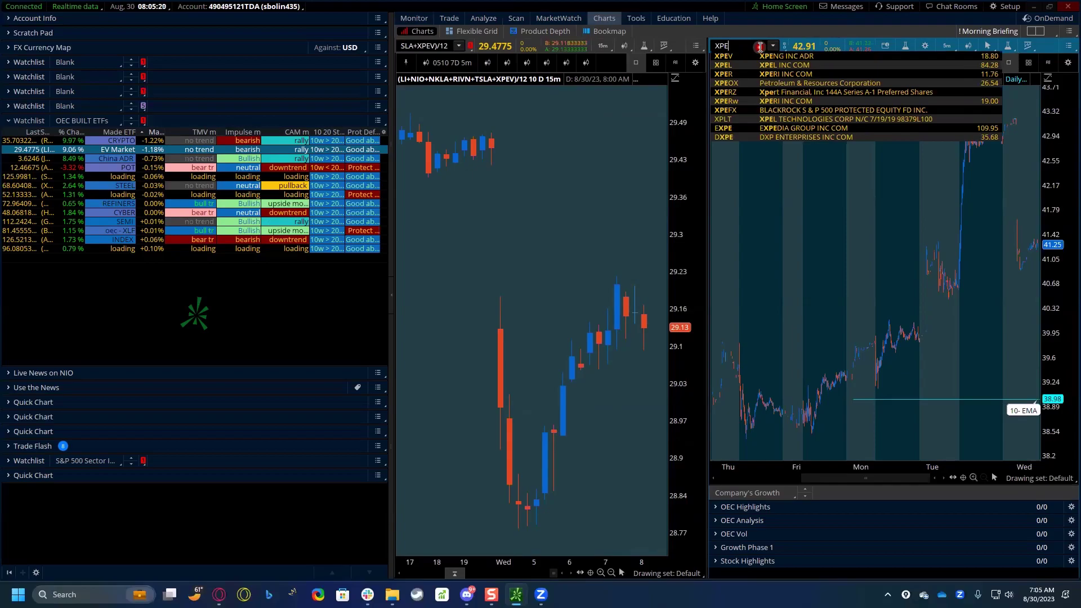
{"action": "type", "text": "V"}
{"action": "key", "text": "Return"}
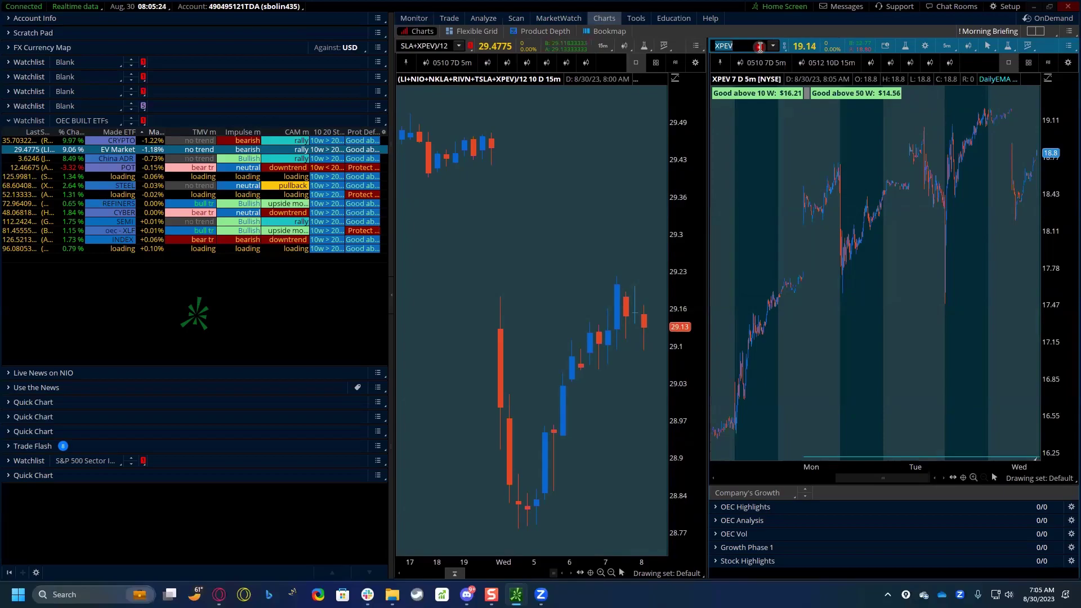
{"action": "type", "text": "TSLA"}
{"action": "key", "text": "Return"}
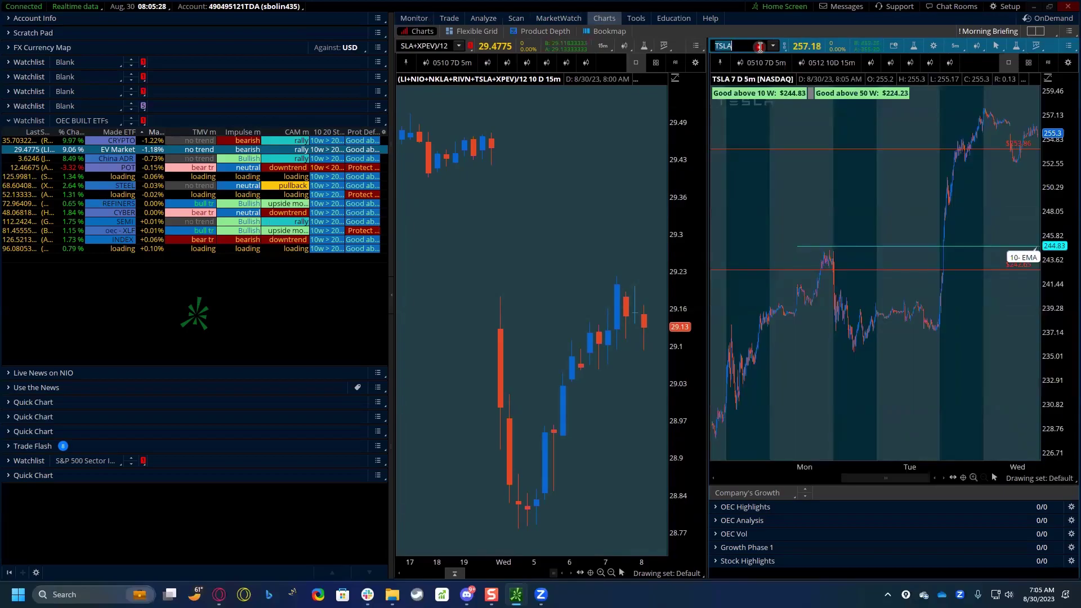
Step: Draw a horizontal price level on the TSLA chart at about 256.2, at the last price before the overnight gap
{"action": "scroll", "coordinate": [944, 180], "scroll_direction": "up", "scroll_amount": 3}
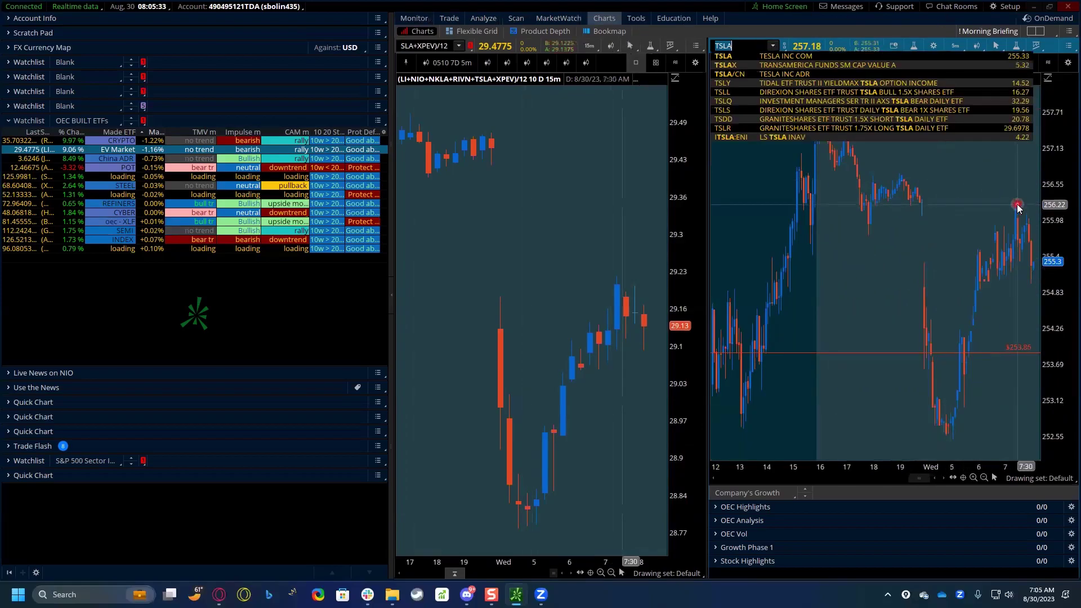
{"action": "middle_click", "coordinate": [974, 219]}
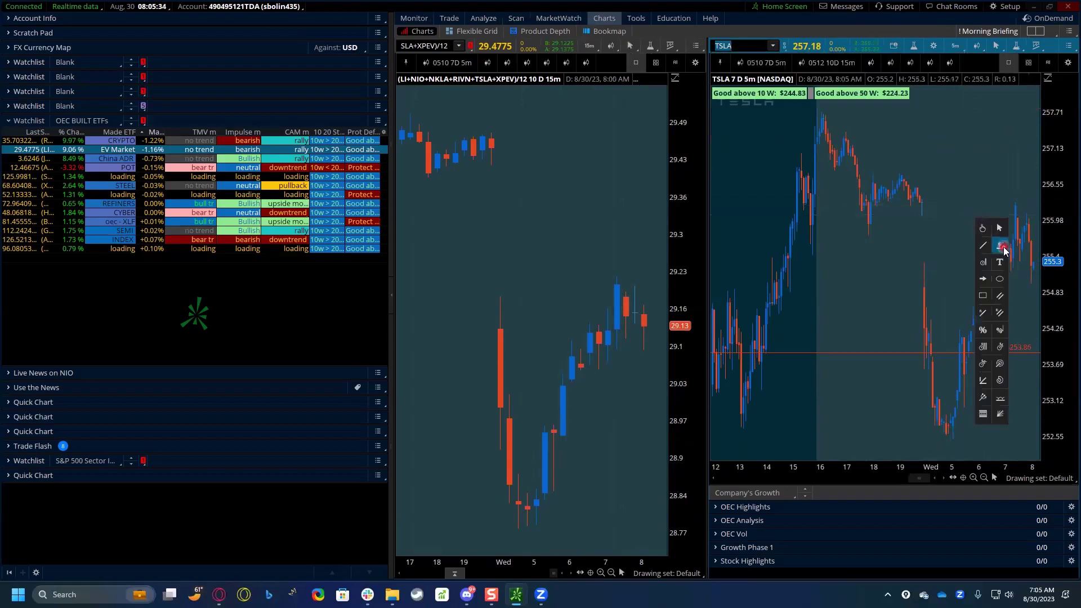
{"action": "left_click", "coordinate": [1002, 247]}
{"action": "left_click", "coordinate": [921, 199]}
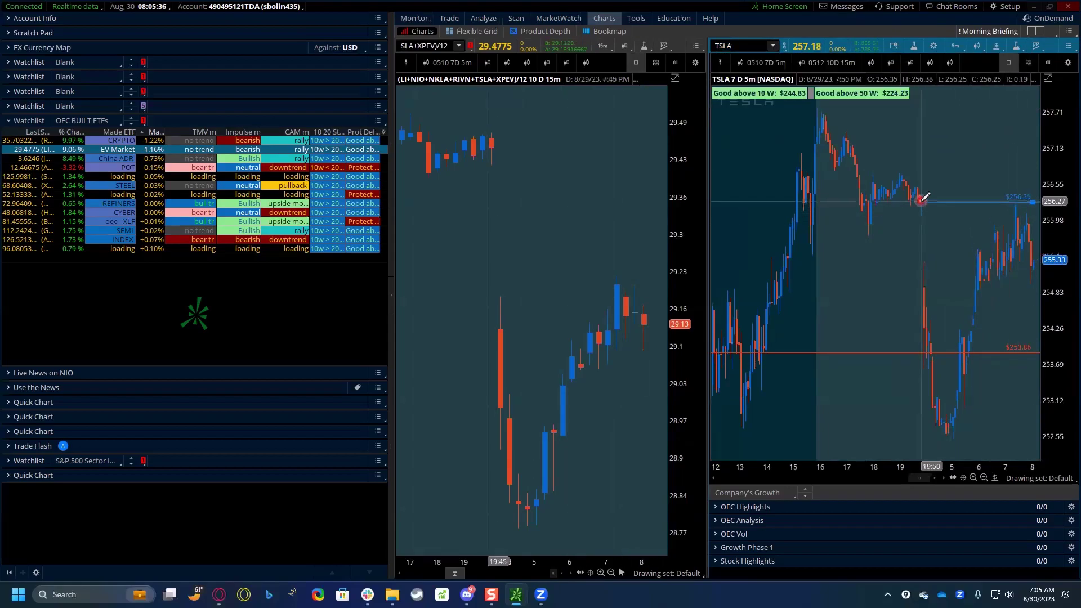
{"action": "middle_click", "coordinate": [992, 150]}
{"action": "left_click", "coordinate": [1005, 163]}
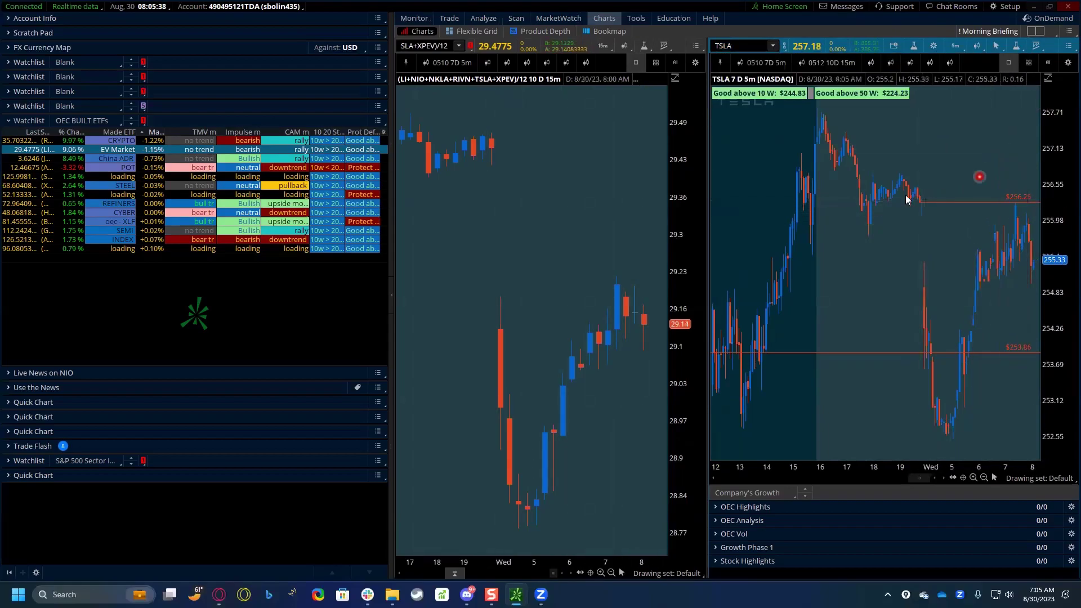
Step: View RIVN and NIO in turn on the 7-day 5-minute chart
{"action": "left_click", "coordinate": [752, 46]}
{"action": "type", "text": "RIVN"}
{"action": "key", "text": "Return"}
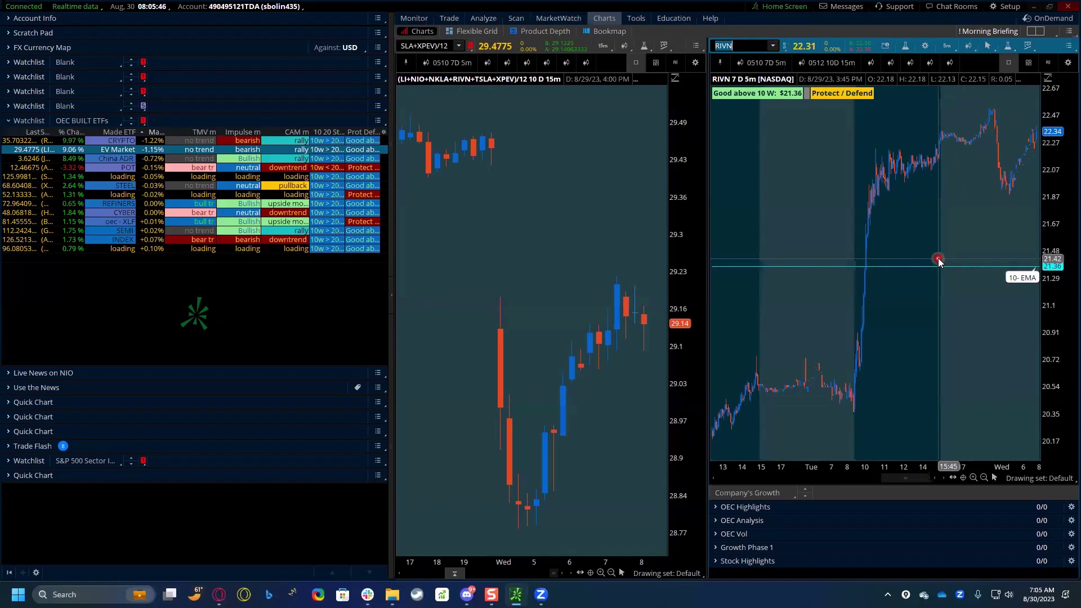
{"action": "left_click", "coordinate": [948, 342]}
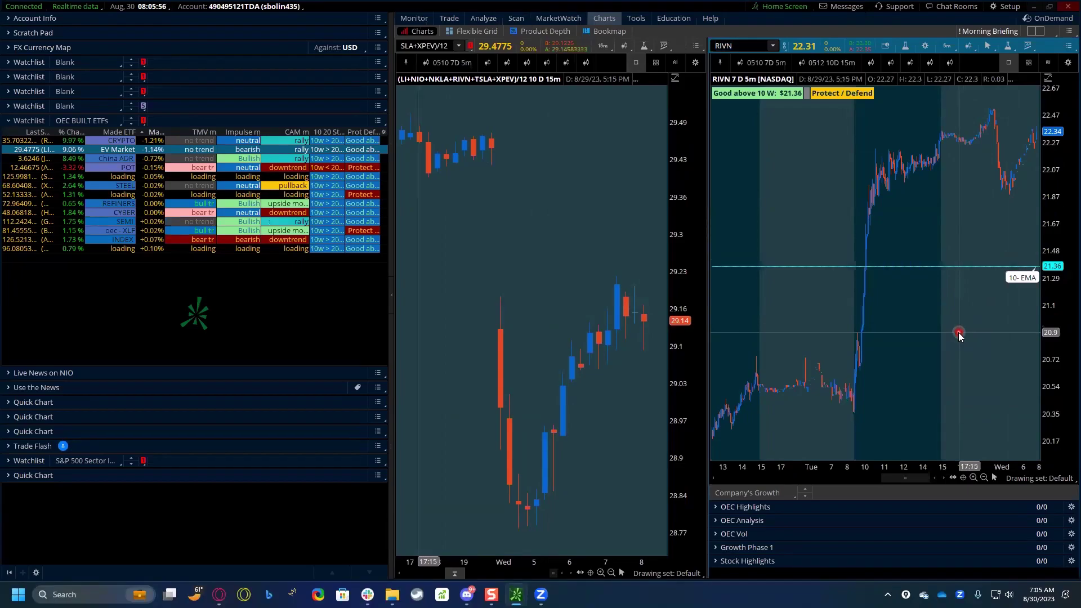
{"action": "left_click", "coordinate": [751, 46]}
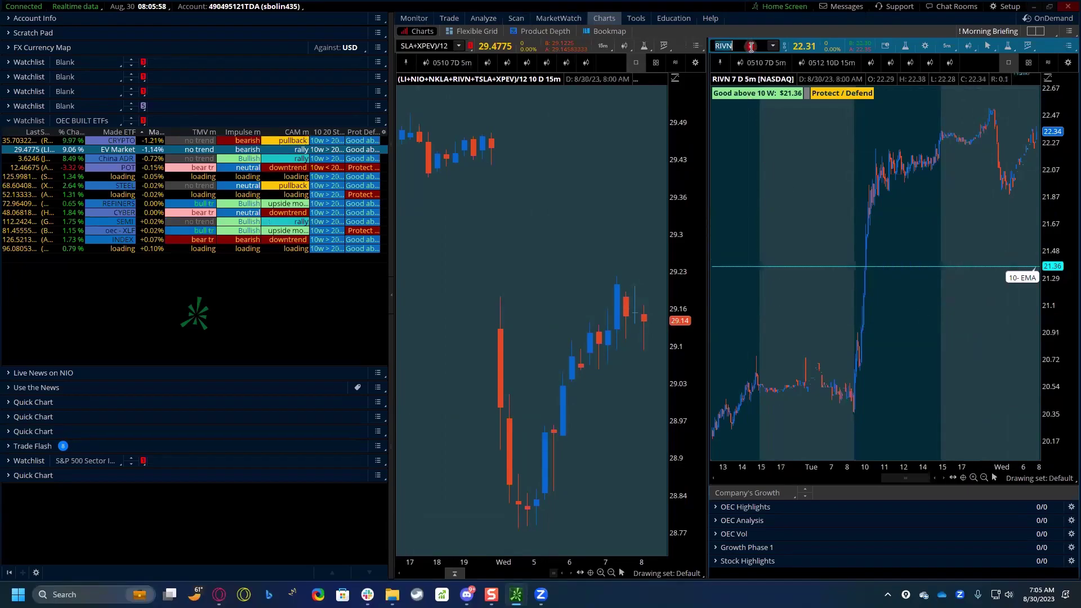
{"action": "type", "text": "NIO"}
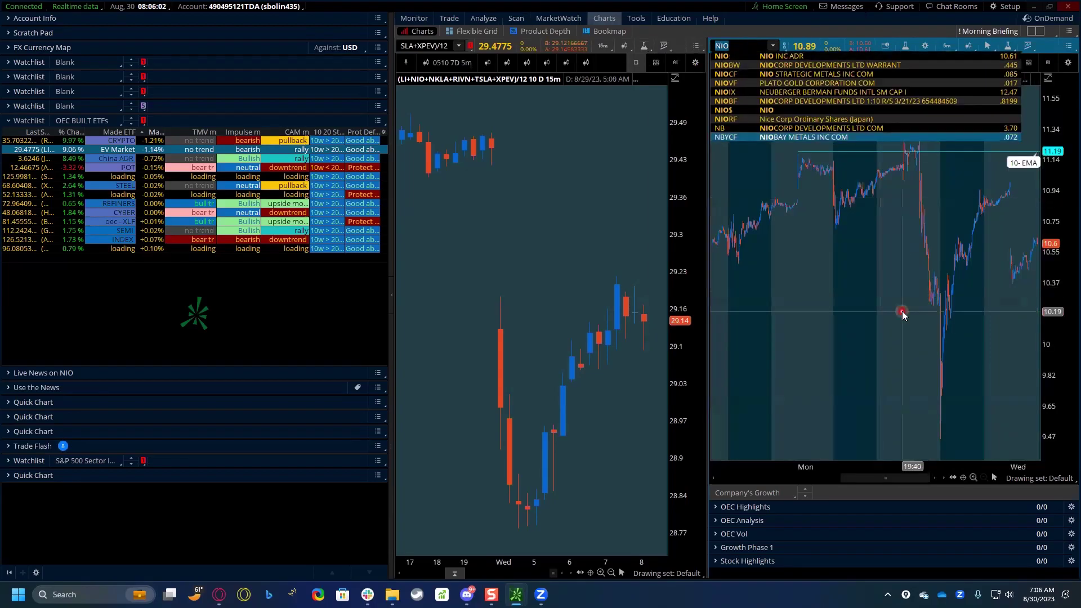
{"action": "key", "text": "Return"}
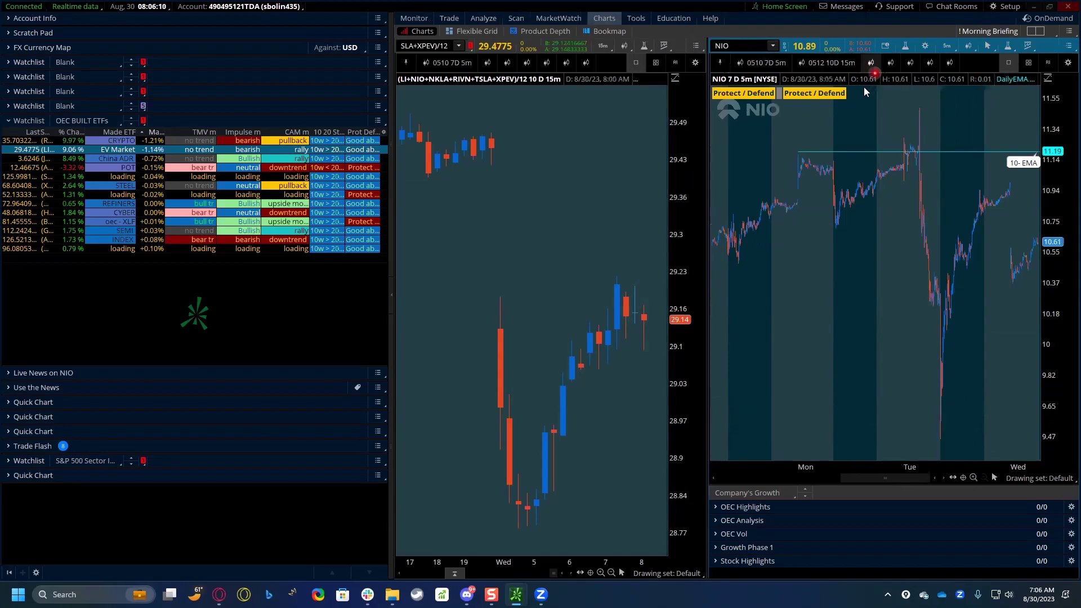
Step: View the crypto stocks RIOT, COIN and MARA in turn on the 7-day 5-minute chart
{"action": "left_click", "coordinate": [747, 43]}
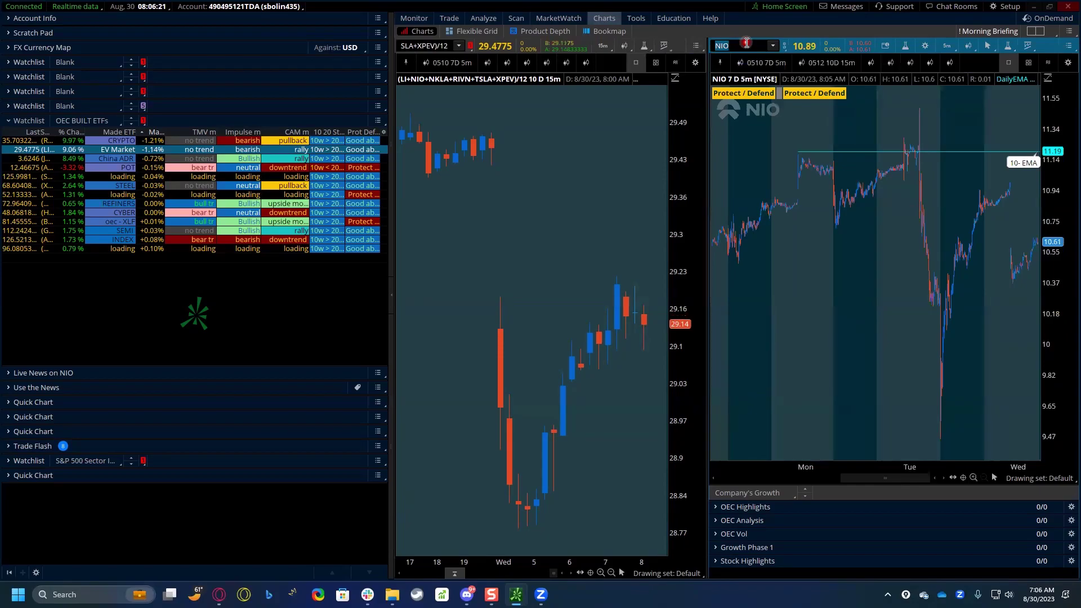
{"action": "type", "text": "RIOT"}
{"action": "key", "text": "Return"}
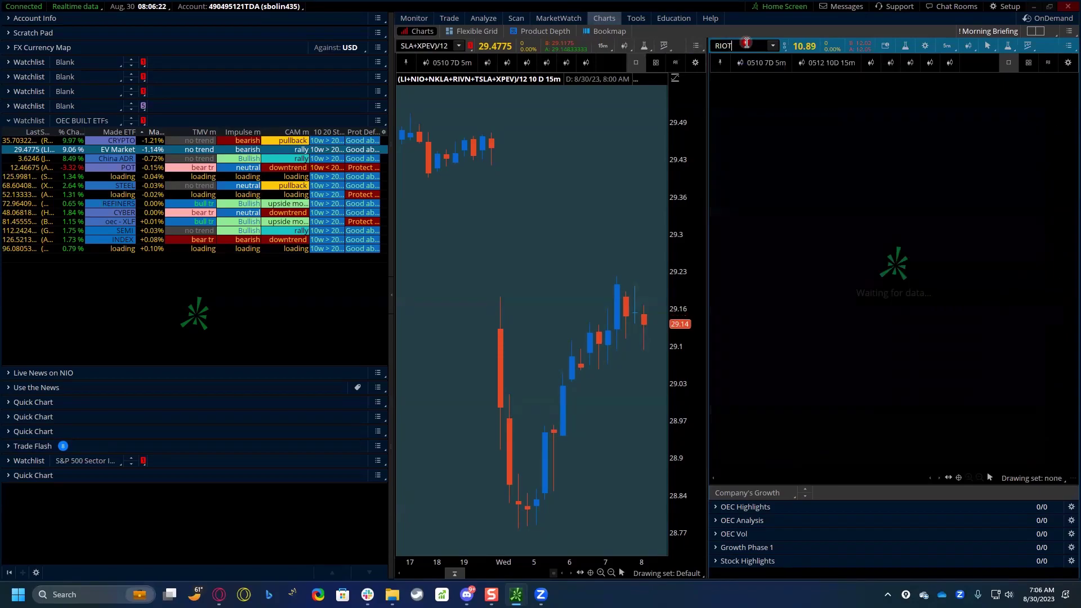
{"action": "type", "text": "COIN"}
{"action": "key", "text": "Return"}
{"action": "type", "text": "MARA"}
{"action": "key", "text": "Return"}
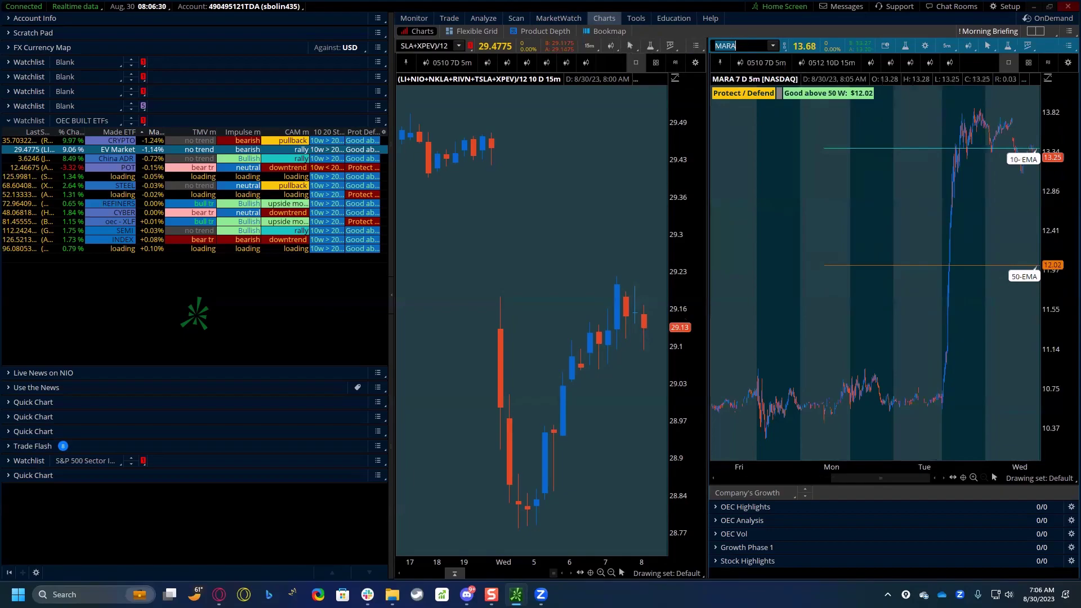
Step: View the China ADR stocks PDD and JD in turn on the 7-day 5-minute chart
{"action": "key", "text": "alt+Tab"}
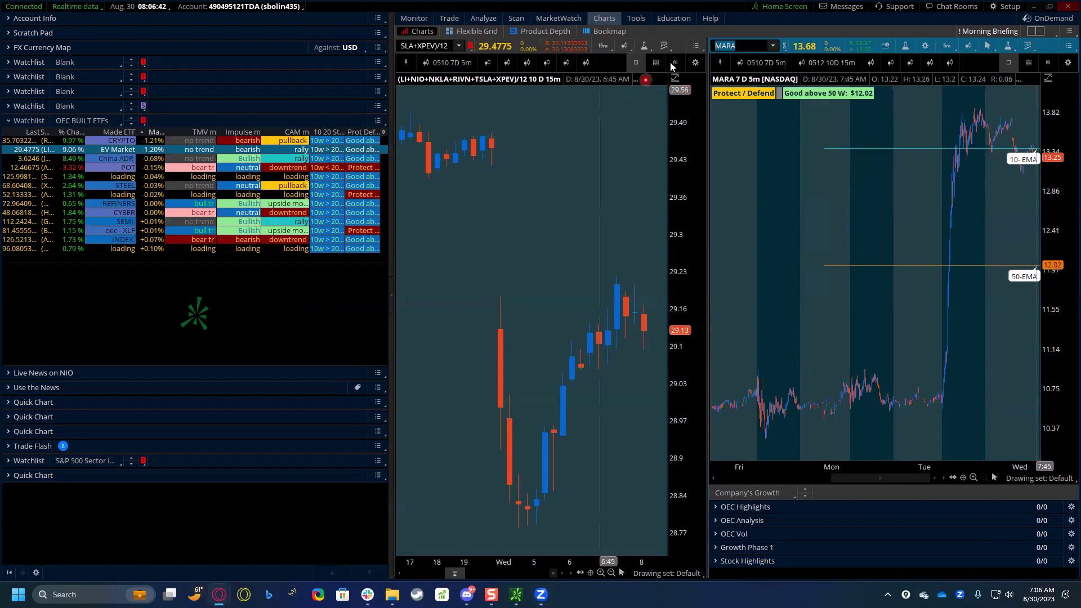
{"action": "left_click", "coordinate": [120, 158]}
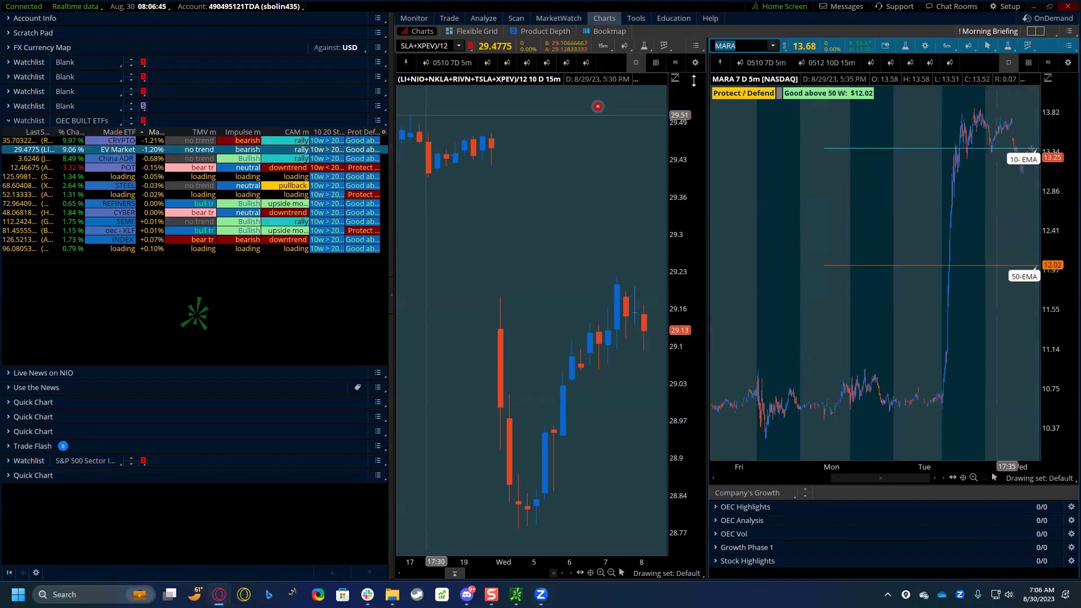
{"action": "left_click", "coordinate": [760, 45]}
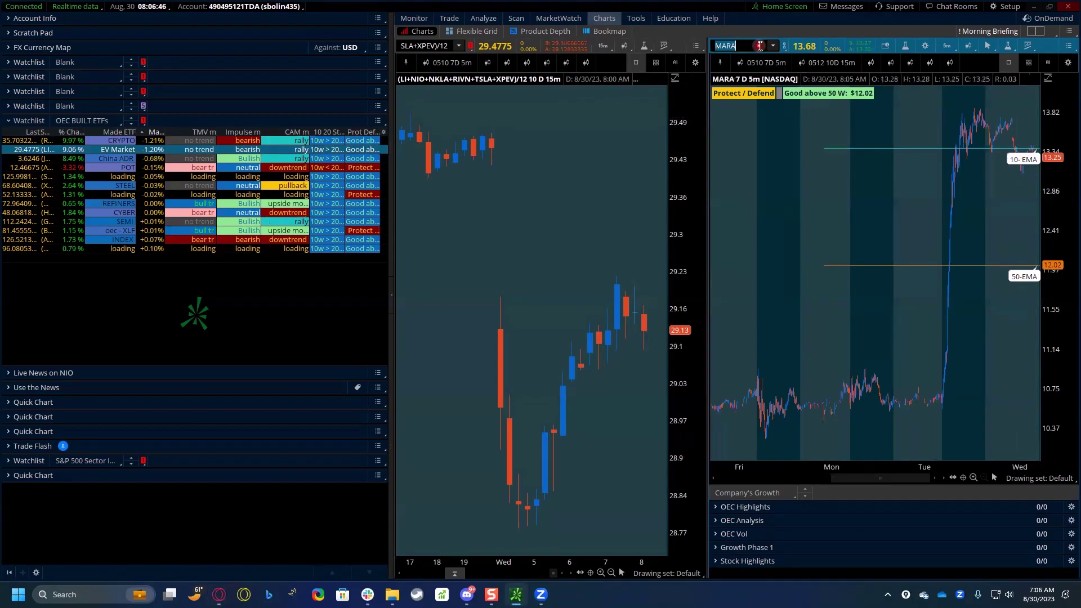
{"action": "type", "text": "PDD"}
{"action": "key", "text": "Return"}
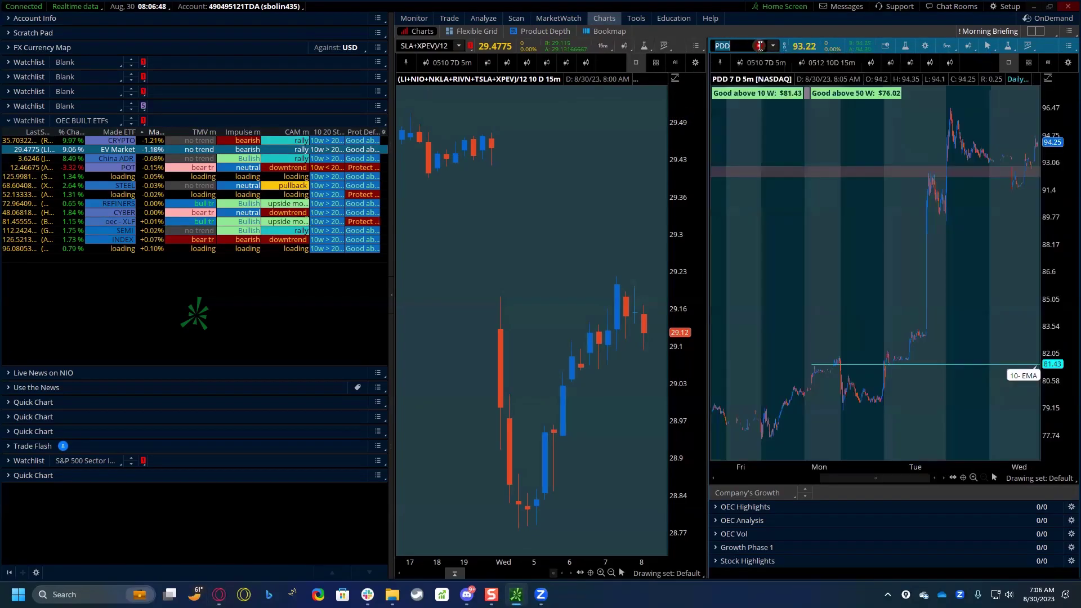
{"action": "type", "text": "JD"}
{"action": "key", "text": "Return"}
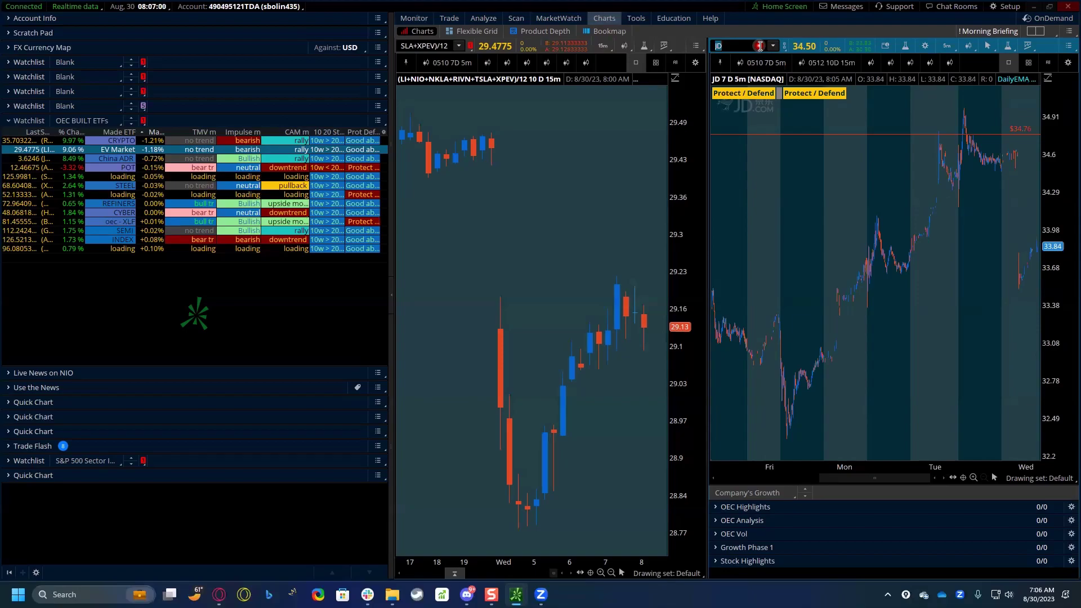
Step: View BABA on the 7-day 5-minute chart and examine the price action around its overnight gap
{"action": "type", "text": "BABA"}
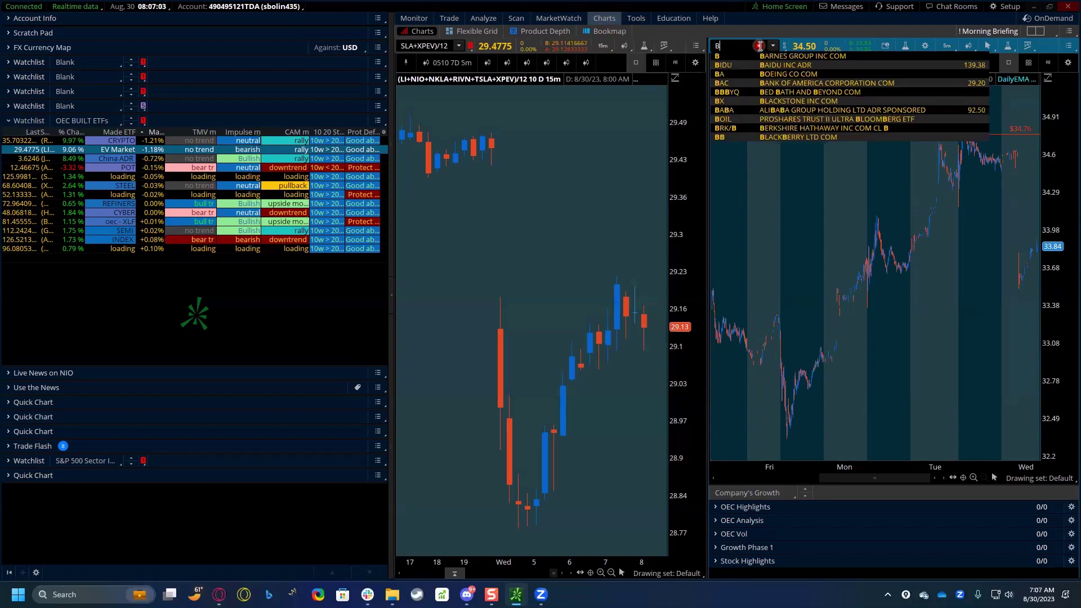
{"action": "key", "text": "Return"}
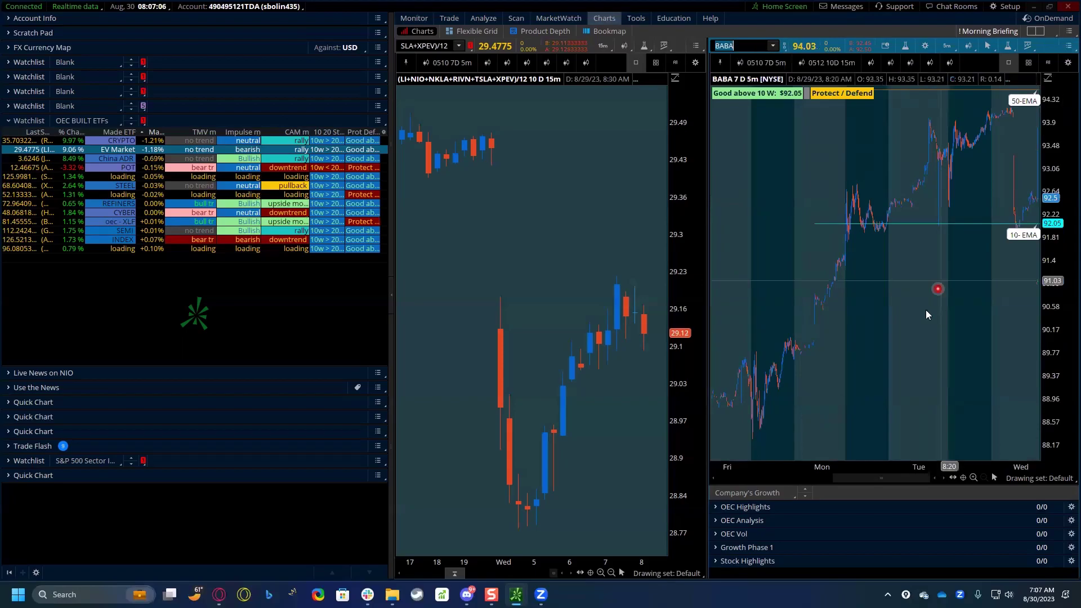
{"action": "scroll", "coordinate": [936, 289], "scroll_direction": "up", "scroll_amount": 5}
{"action": "scroll", "coordinate": [974, 282], "scroll_direction": "down", "scroll_amount": 5}
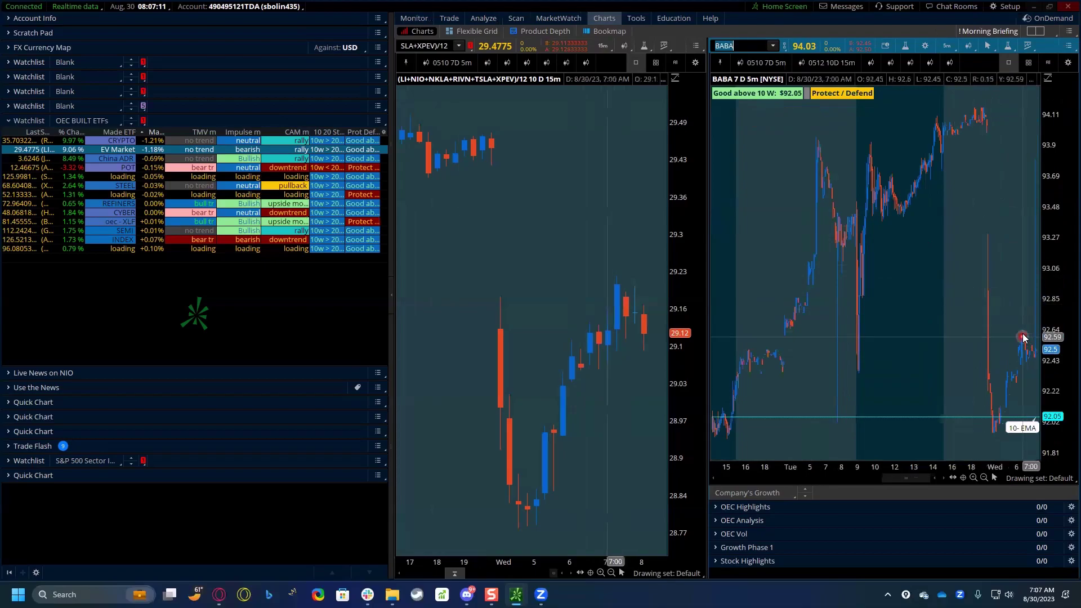
{"action": "scroll", "coordinate": [924, 322], "scroll_direction": "up", "scroll_amount": 5}
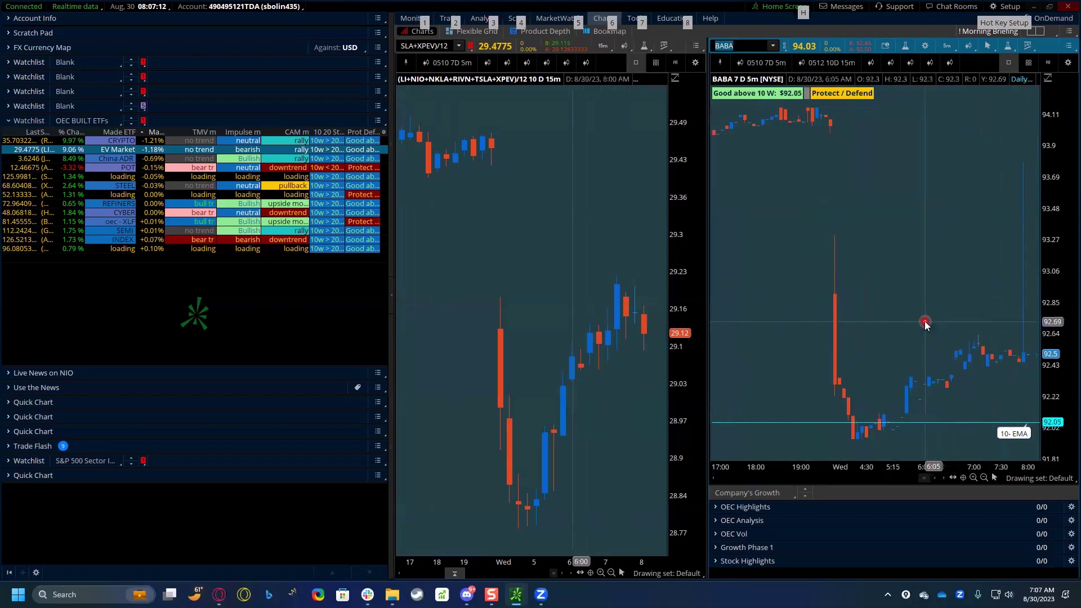
{"action": "scroll", "coordinate": [925, 321], "scroll_direction": "down", "scroll_amount": 5}
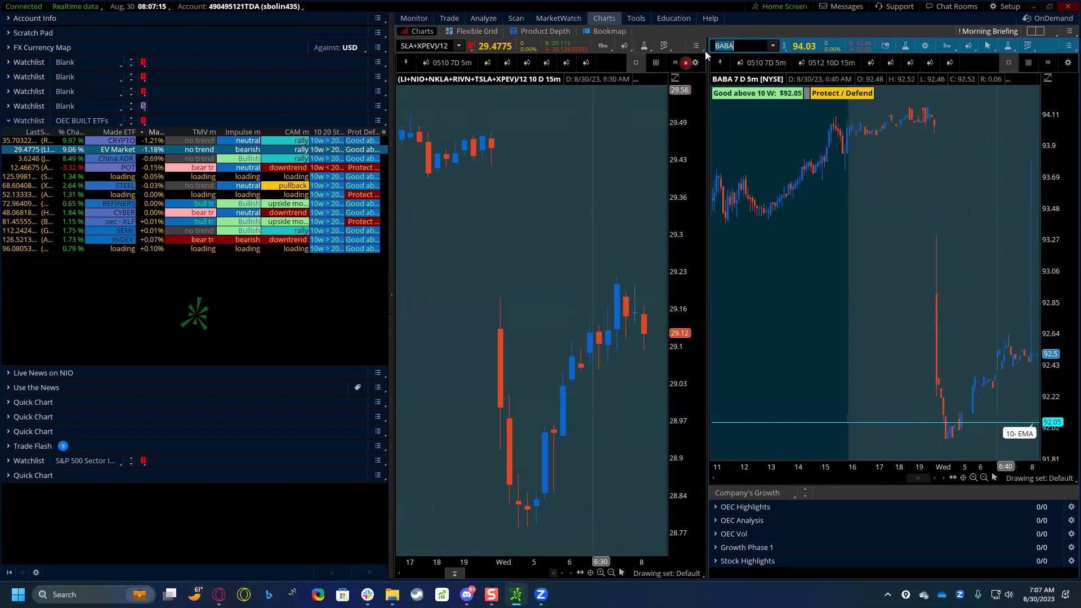
Step: View BIDU on the 7-day 5-minute chart and examine its latest overnight price action
{"action": "type", "text": "BIDU"}
{"action": "key", "text": "Return"}
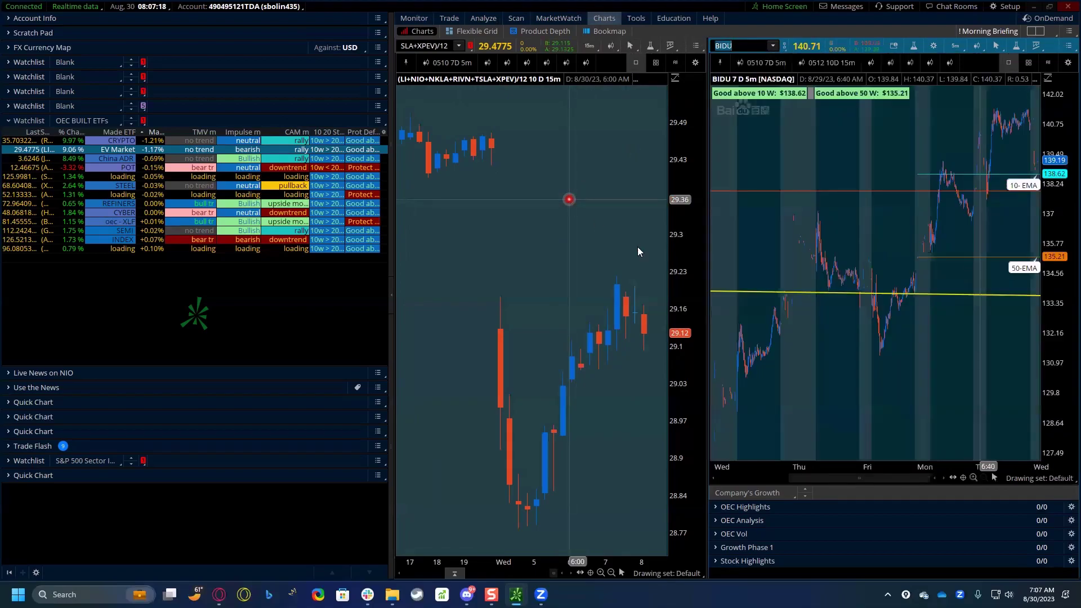
{"action": "scroll", "coordinate": [889, 374], "scroll_direction": "up", "scroll_amount": 5}
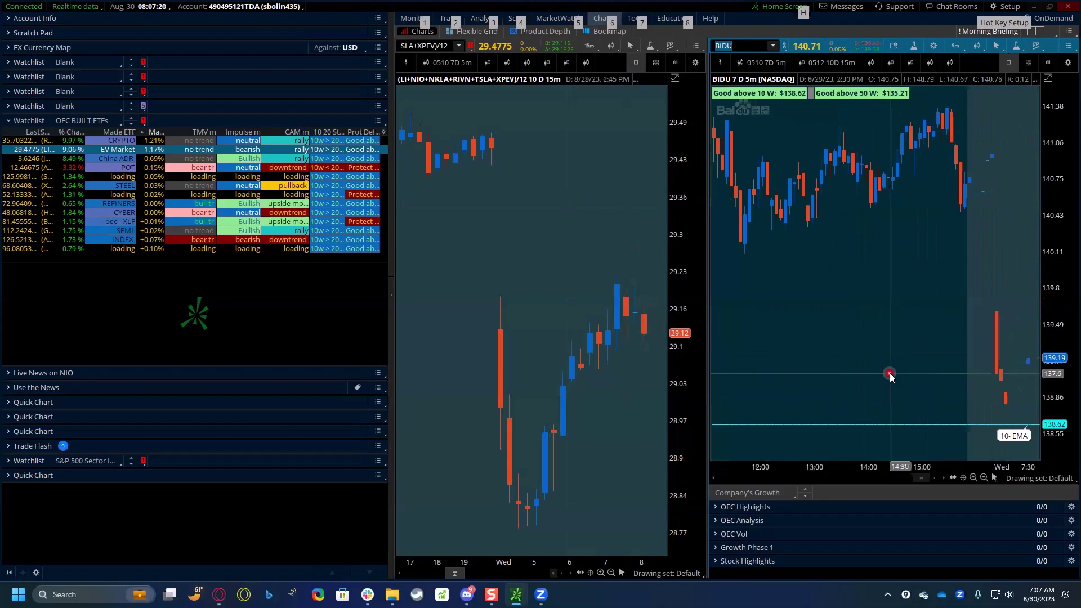
{"action": "scroll", "coordinate": [890, 373], "scroll_direction": "down", "scroll_amount": 3}
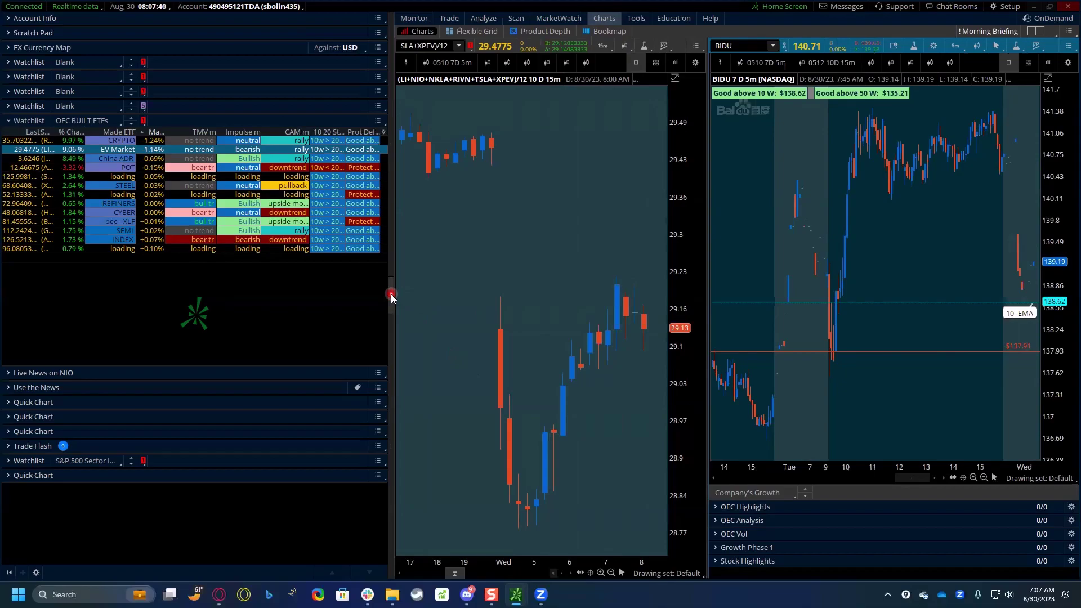
Step: Hide the watchlist sidebar and examine the KRE and NYFANG 2-day 2-minute charts in the flexible grid
{"action": "left_click", "coordinate": [391, 293]}
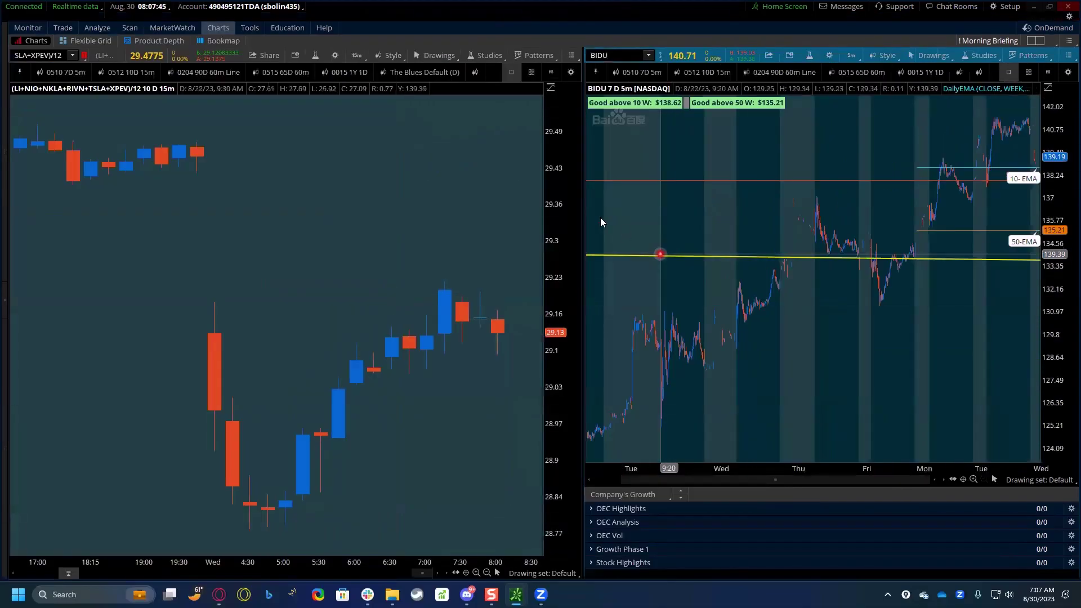
{"action": "left_click", "coordinate": [90, 40]}
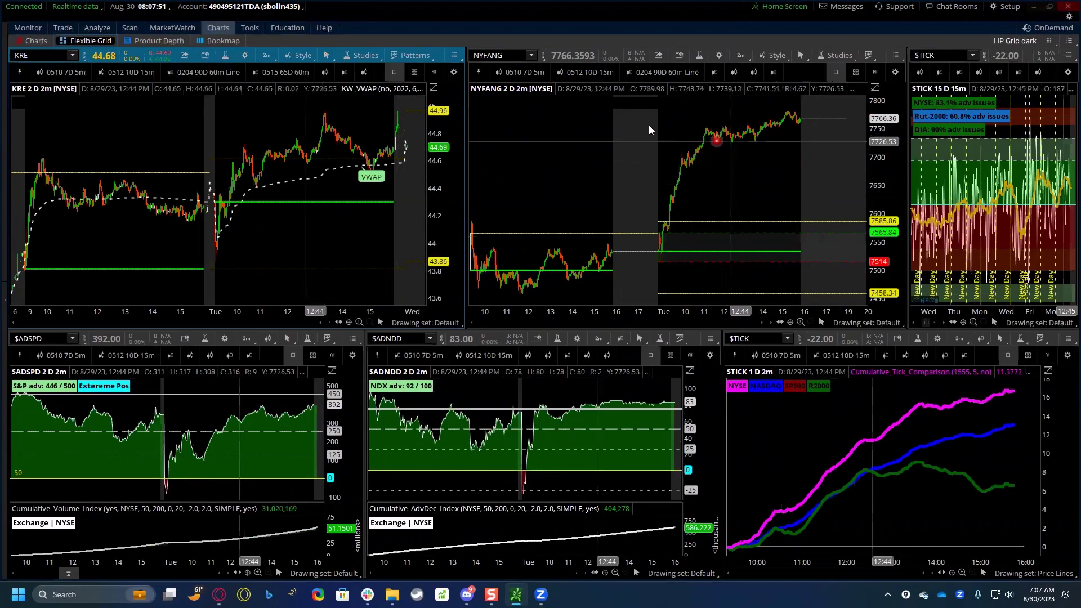
{"action": "scroll", "coordinate": [647, 119], "scroll_direction": "up", "scroll_amount": 3}
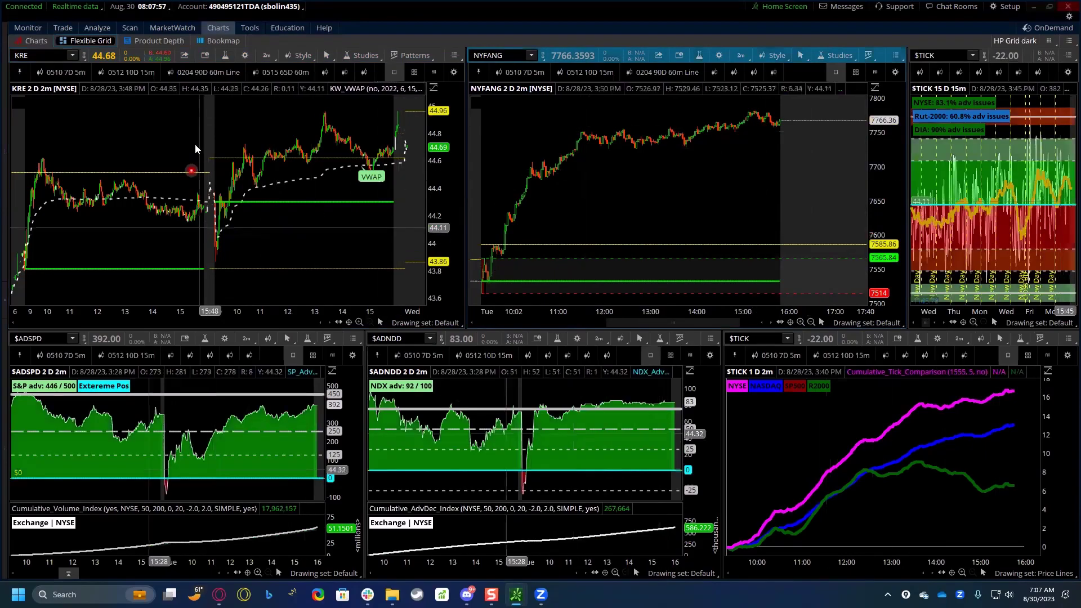
{"action": "scroll", "coordinate": [194, 163], "scroll_direction": "up", "scroll_amount": 3}
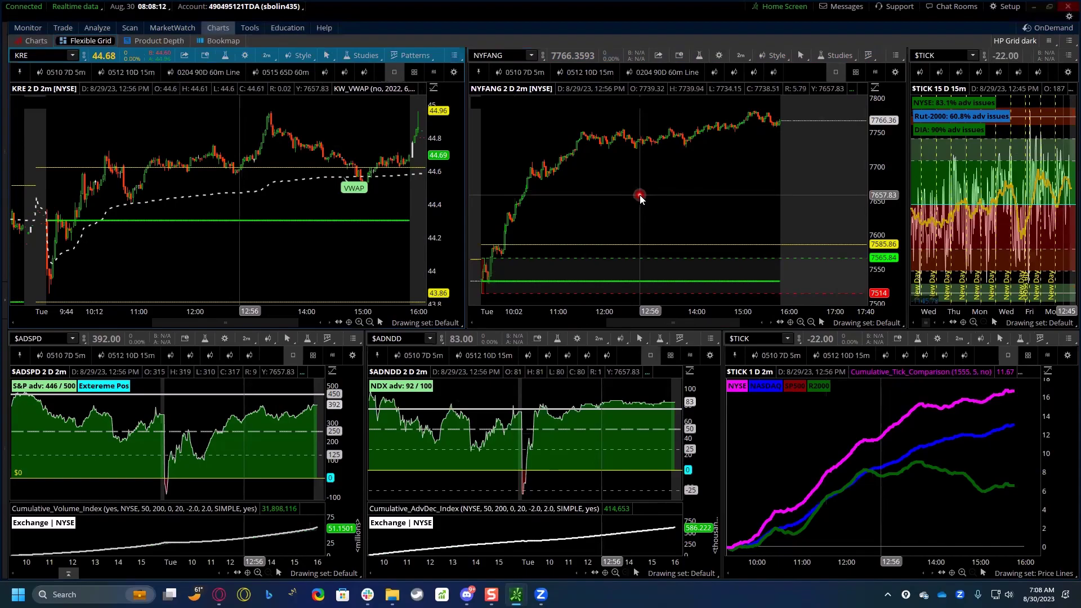
{"action": "left_click", "coordinate": [640, 197]}
{"action": "scroll", "coordinate": [640, 197], "scroll_direction": "down", "scroll_amount": 3}
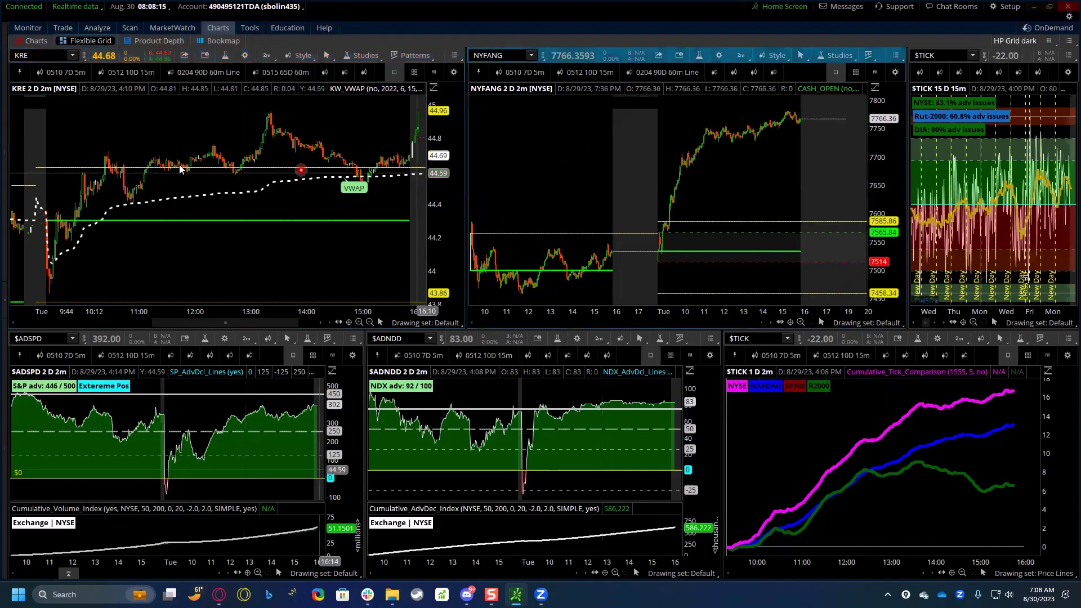
Step: Show the watchlist sidebar again at about half its width and return to the Morning Briefing charts
{"action": "left_click", "coordinate": [5, 313]}
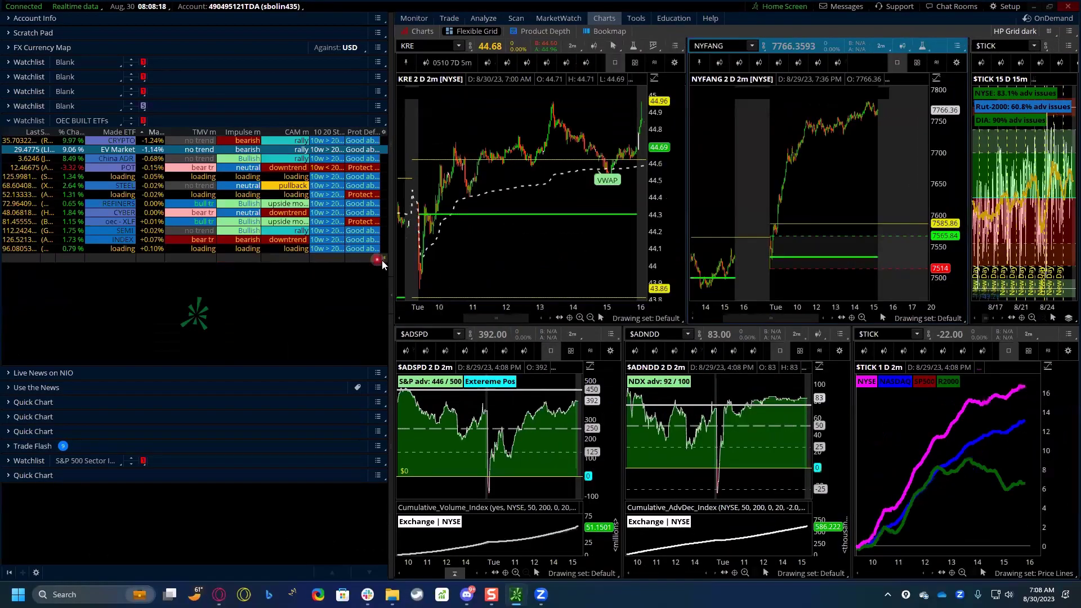
{"action": "left_click_drag", "start_coordinate": [388, 263], "coordinate": [214, 298]}
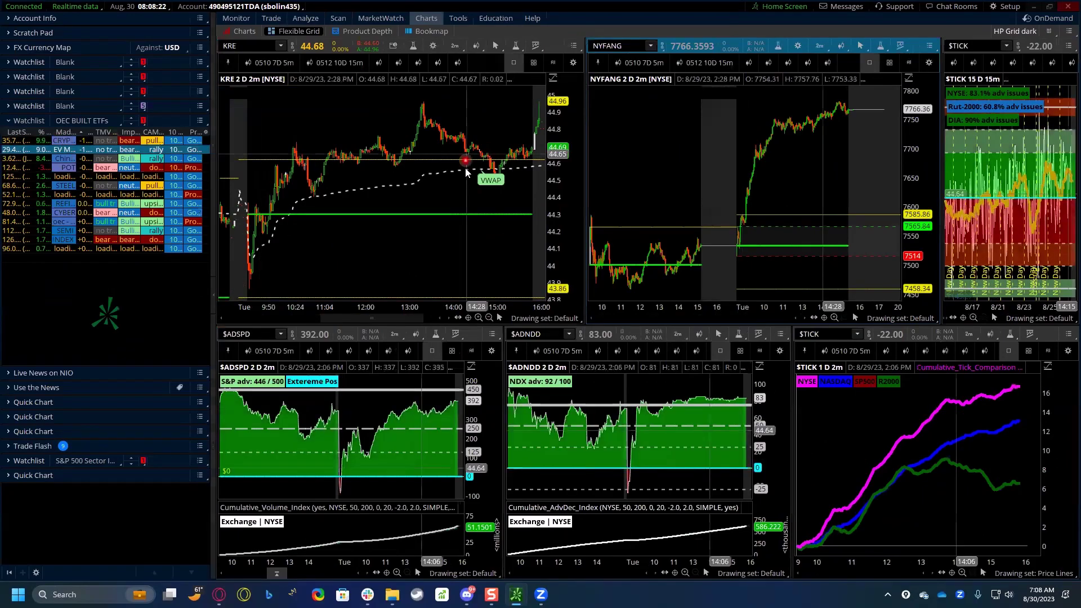
{"action": "left_click", "coordinate": [242, 31]}
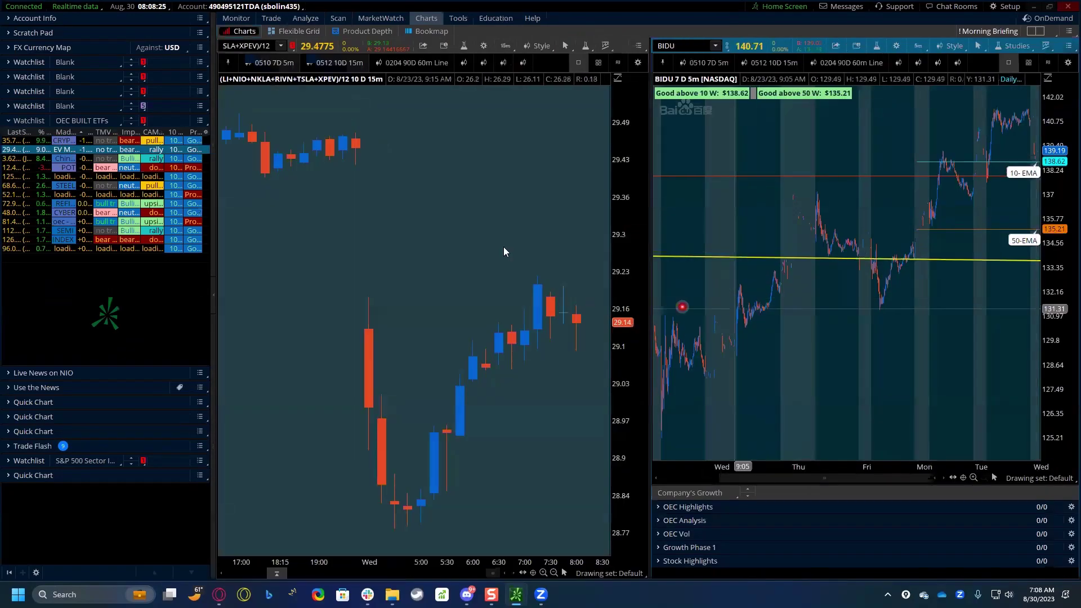
Step: Load /ES in the 10-day 15-minute chart in place of the EV composite and widen that chart slightly
{"action": "left_click", "coordinate": [266, 47]}
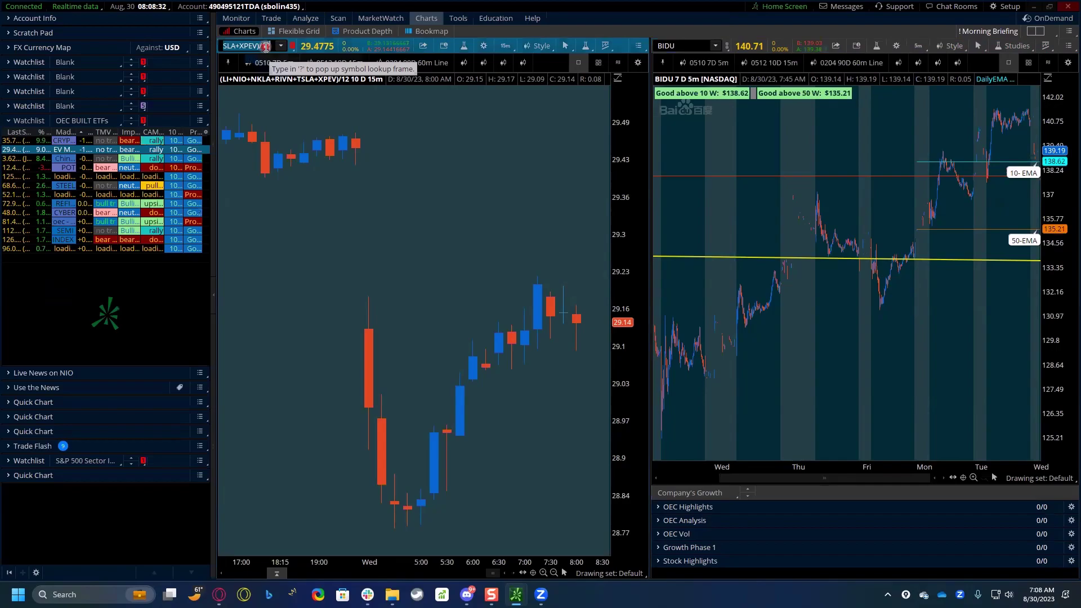
{"action": "type", "text": "/ES"}
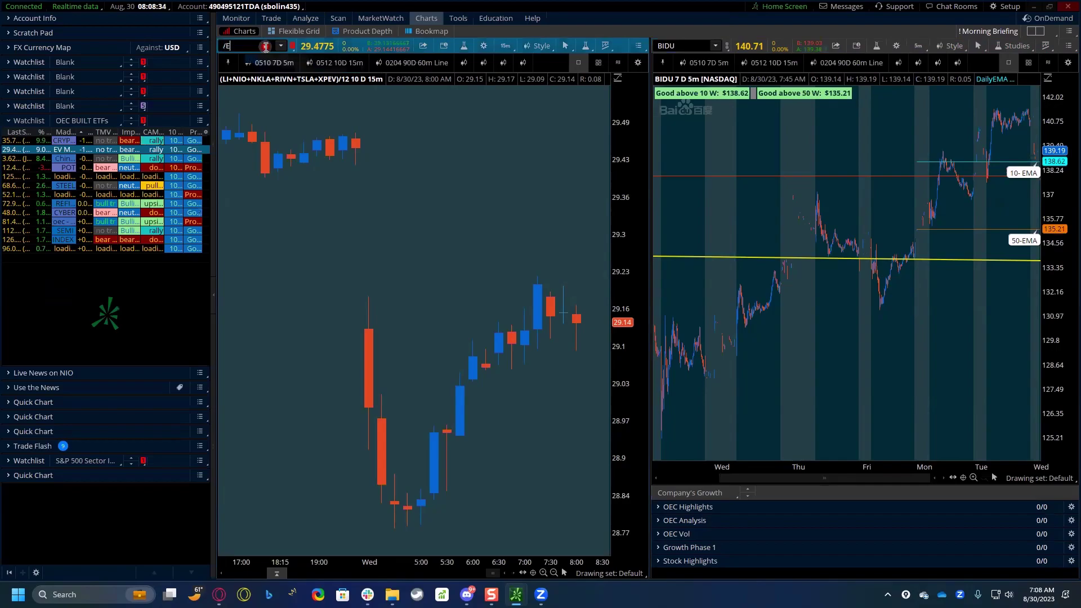
{"action": "key", "text": "Return"}
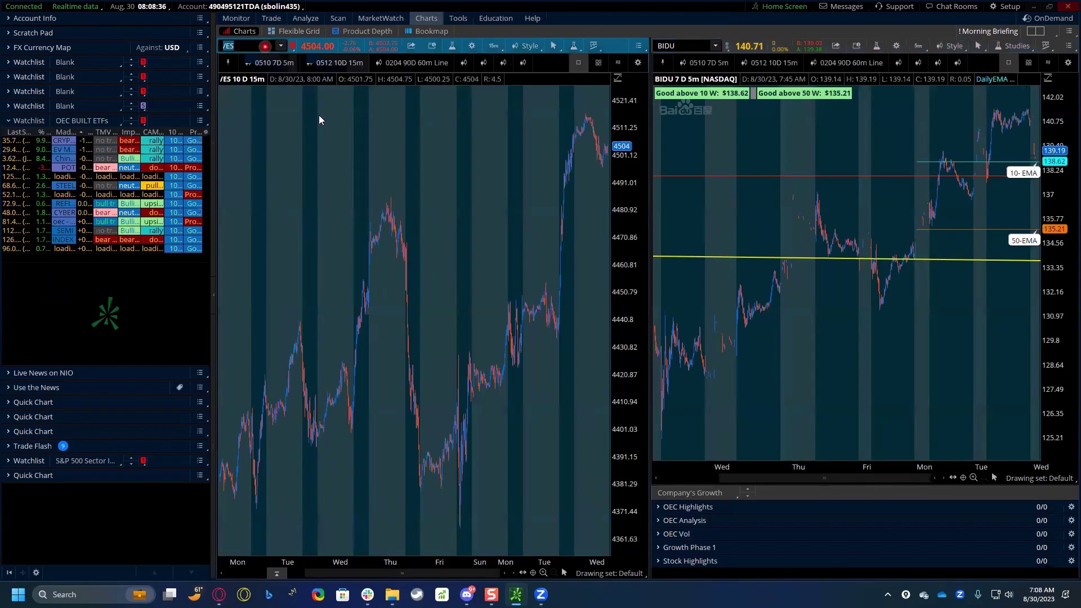
{"action": "scroll", "coordinate": [391, 426], "scroll_direction": "up", "scroll_amount": 2}
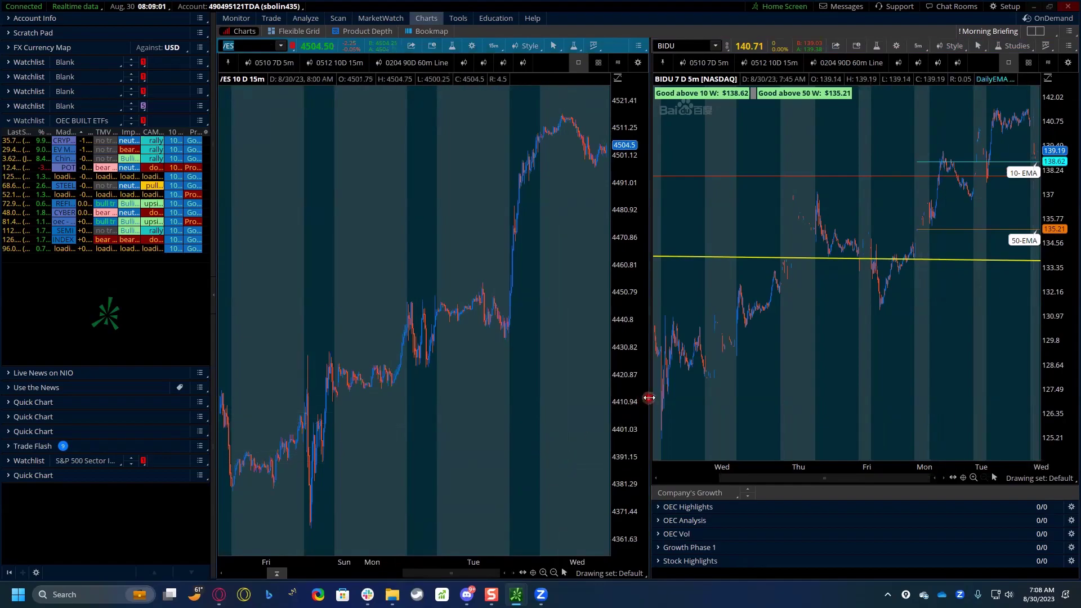
{"action": "left_click_drag", "start_coordinate": [649, 397], "coordinate": [681, 397]}
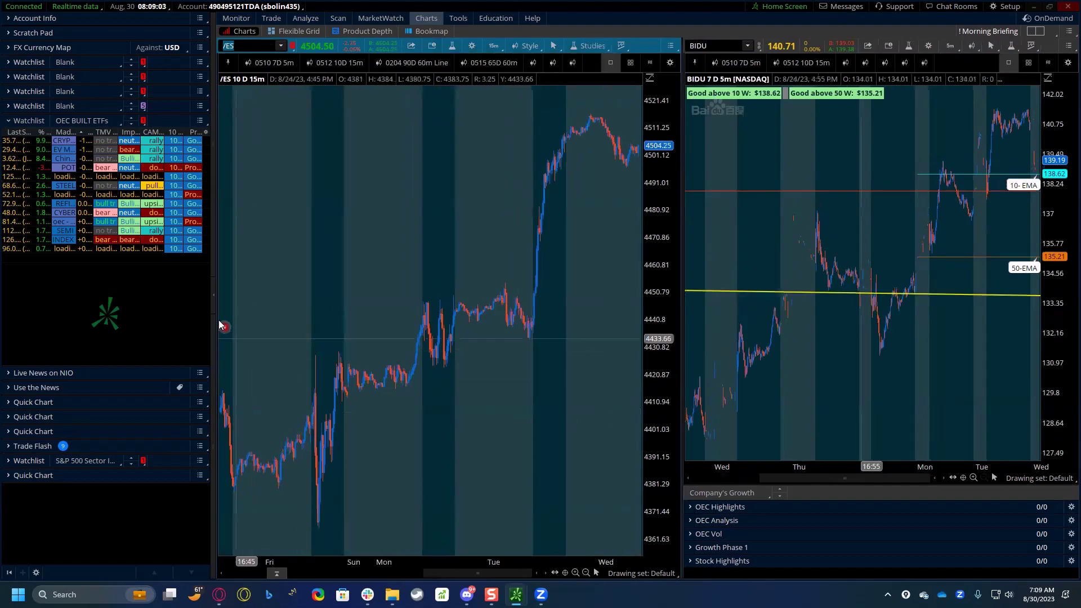
Step: Hide the watchlist sidebar and link the 7-day 5-minute chart to the red symbol group
{"action": "left_click", "coordinate": [213, 294]}
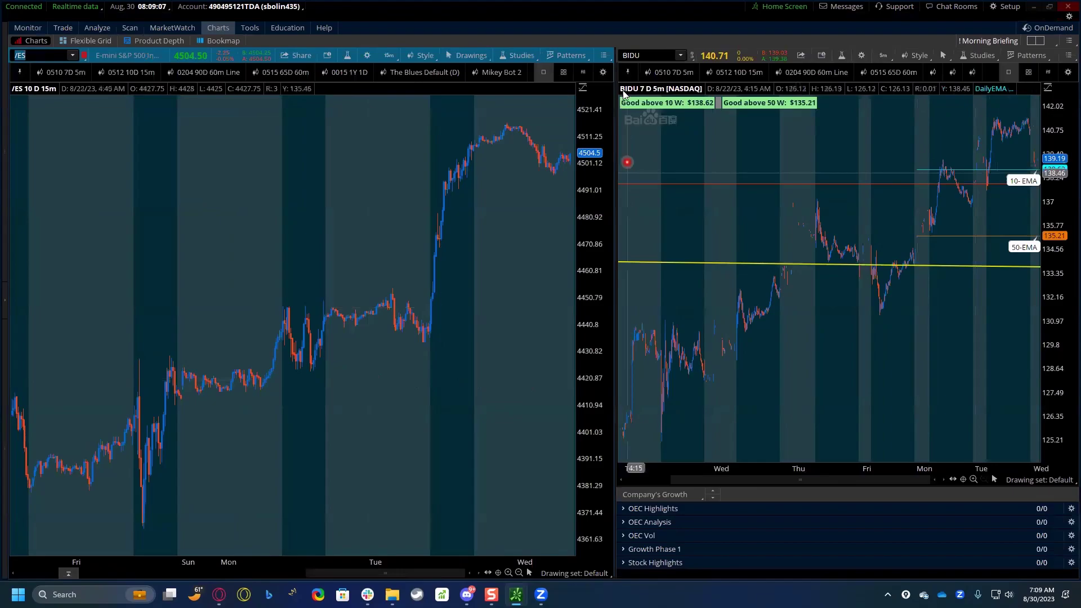
{"action": "left_click", "coordinate": [692, 55]}
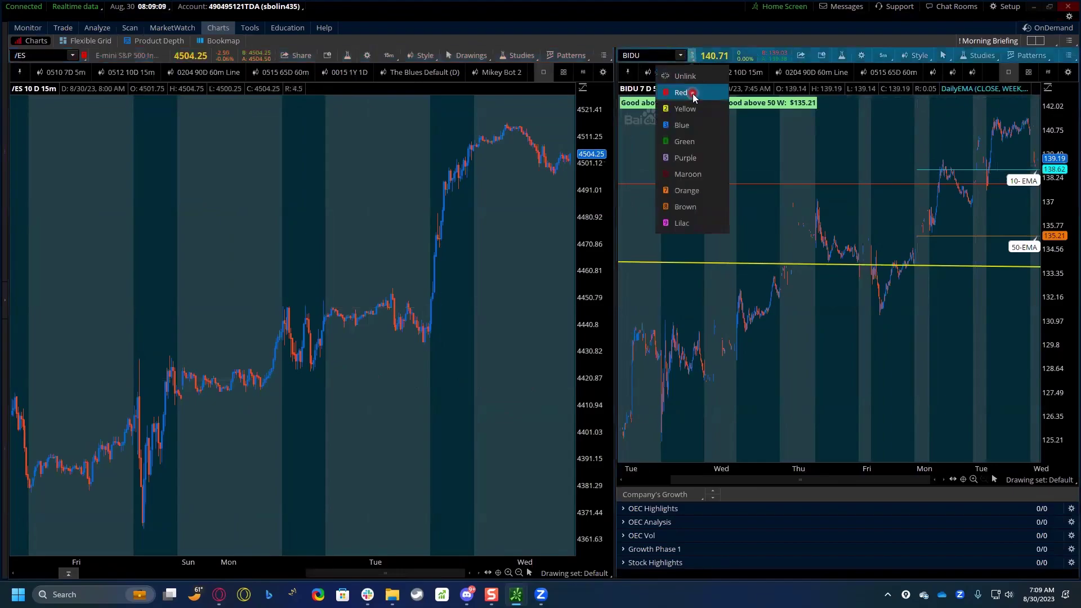
{"action": "left_click", "coordinate": [689, 93]}
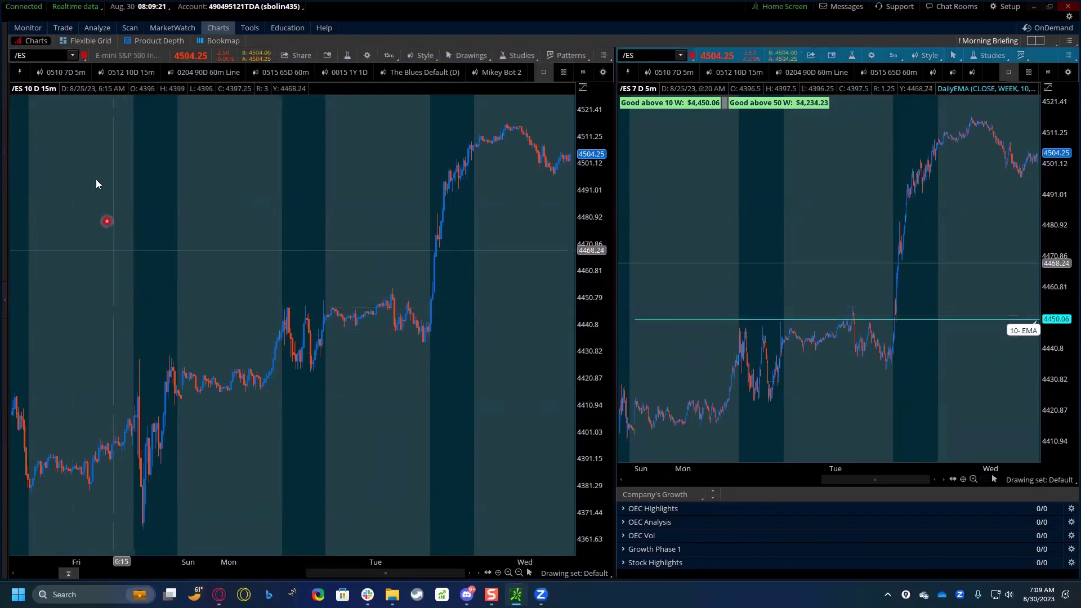
Step: View TIO and VFS in turn on the linked 15-minute and 5-minute charts
{"action": "left_click", "coordinate": [45, 56]}
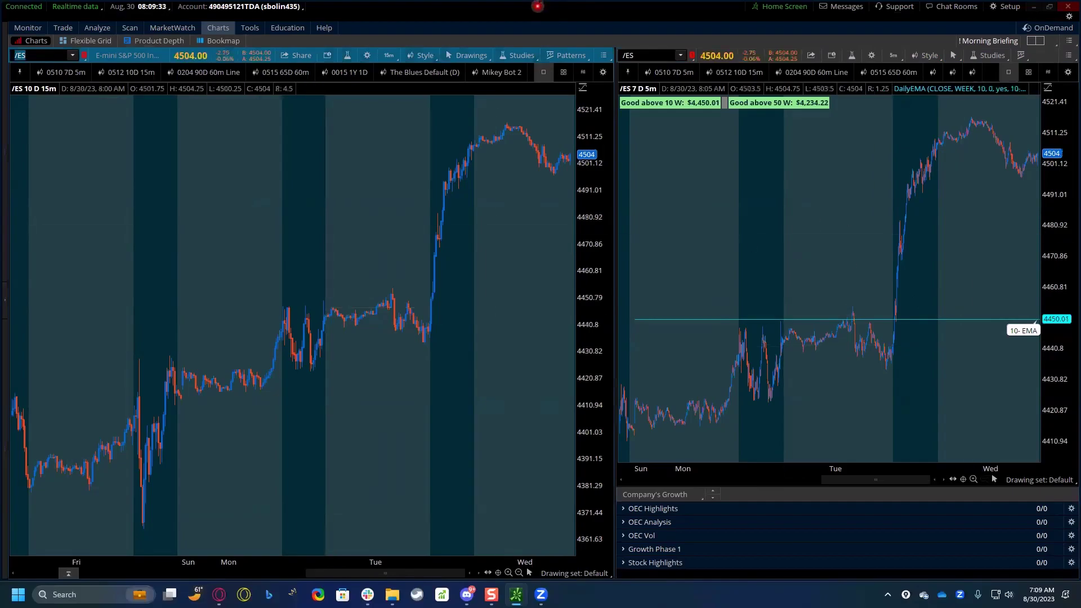
{"action": "left_click", "coordinate": [50, 56]}
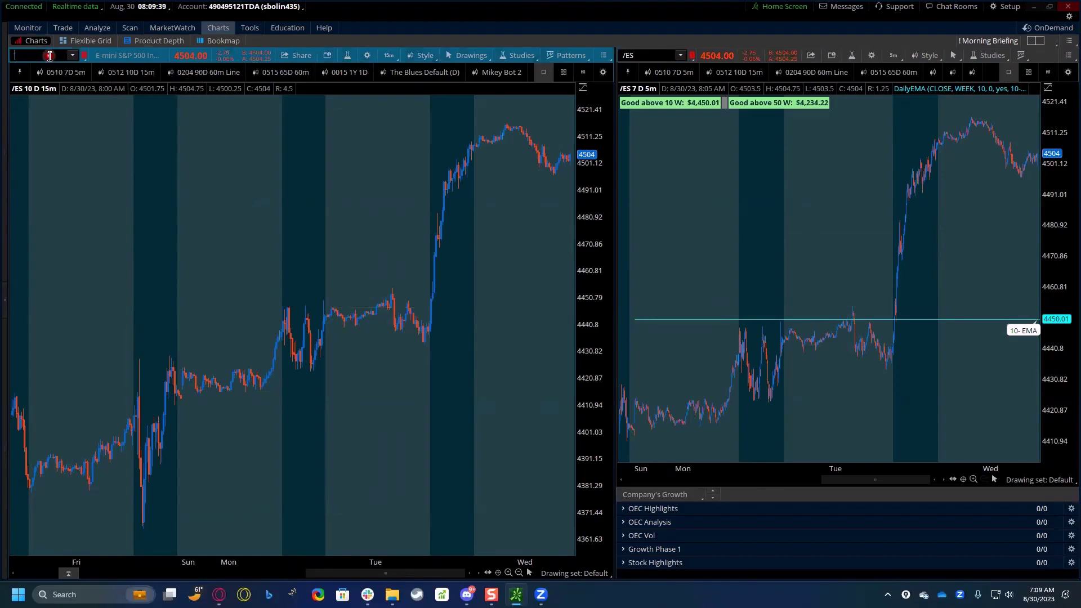
{"action": "type", "text": "TIO"}
{"action": "key", "text": "Return"}
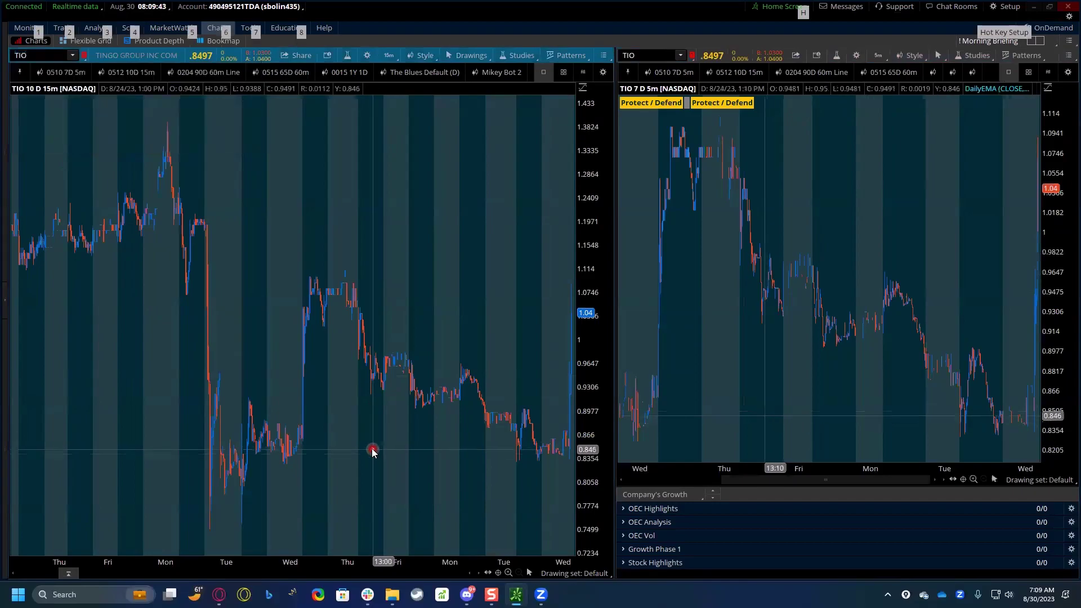
{"action": "scroll", "coordinate": [373, 453], "scroll_direction": "up", "scroll_amount": 5}
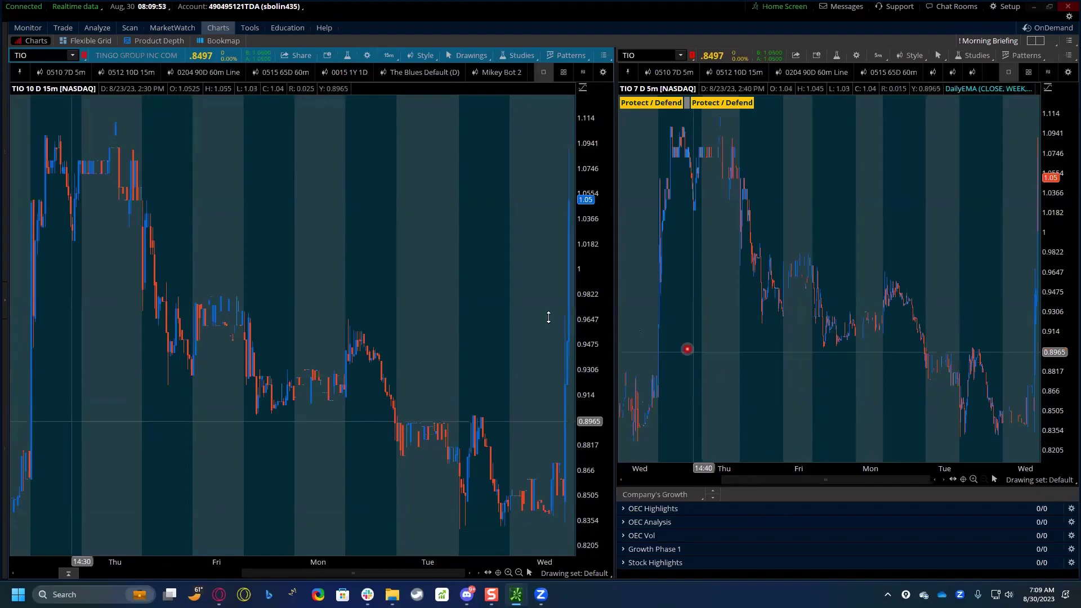
{"action": "scroll", "coordinate": [462, 357], "scroll_direction": "down", "scroll_amount": 3}
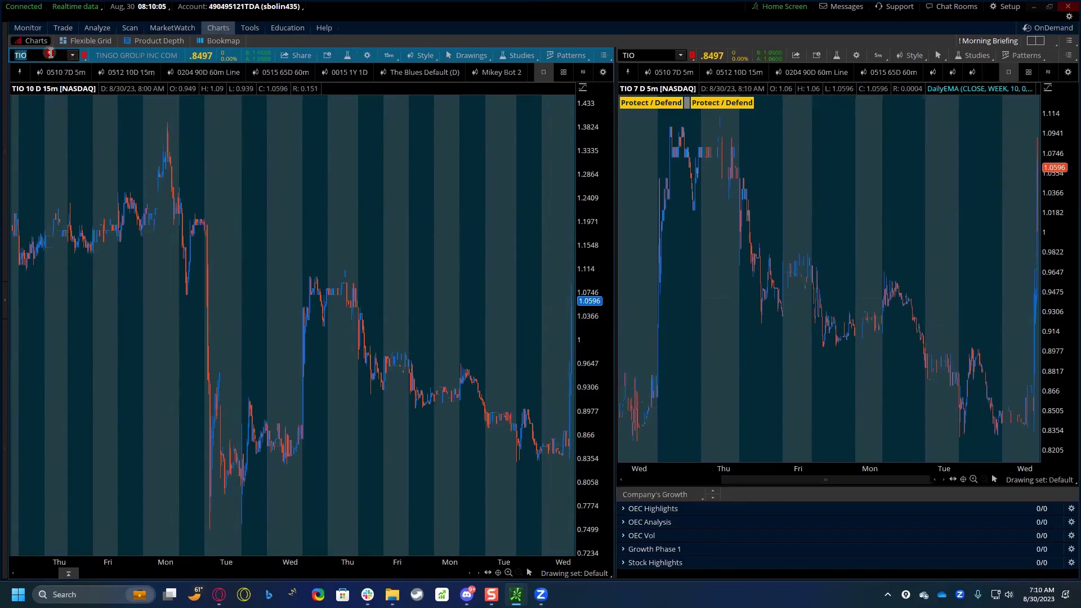
{"action": "type", "text": "VFS"}
{"action": "key", "text": "Return"}
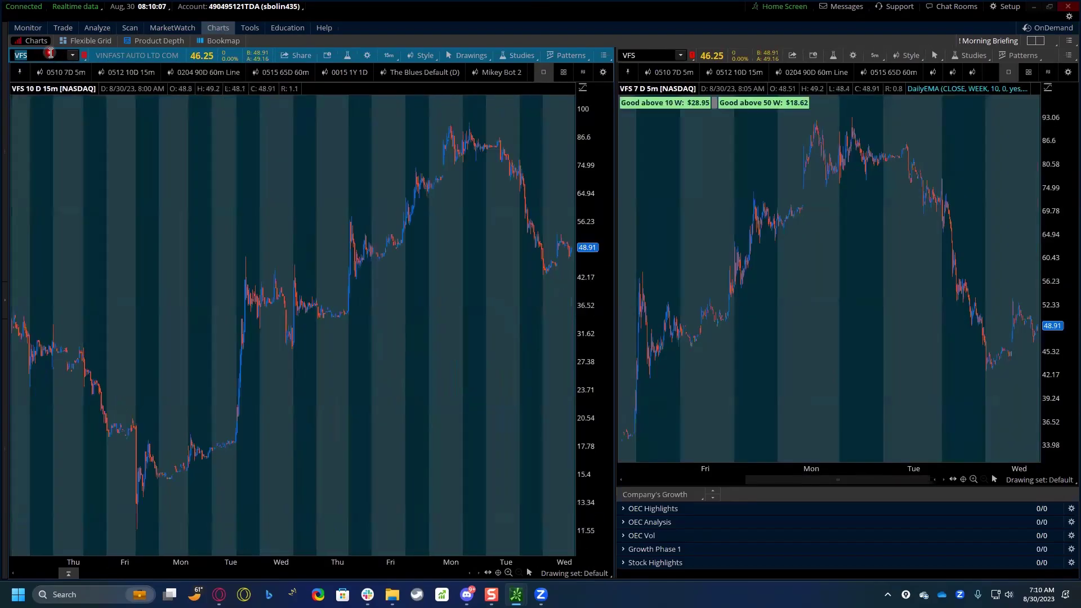
Step: View AXLA and TCJH in turn on the linked 15-minute and 5-minute charts
{"action": "scroll", "coordinate": [244, 309], "scroll_direction": "up", "scroll_amount": 3}
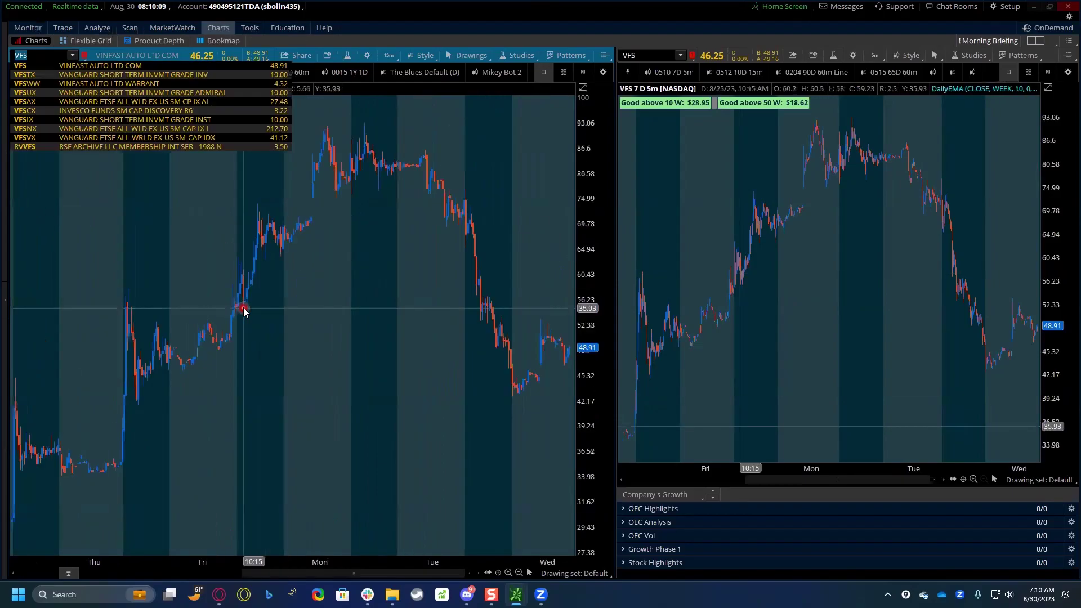
{"action": "type", "text": "AXLA"}
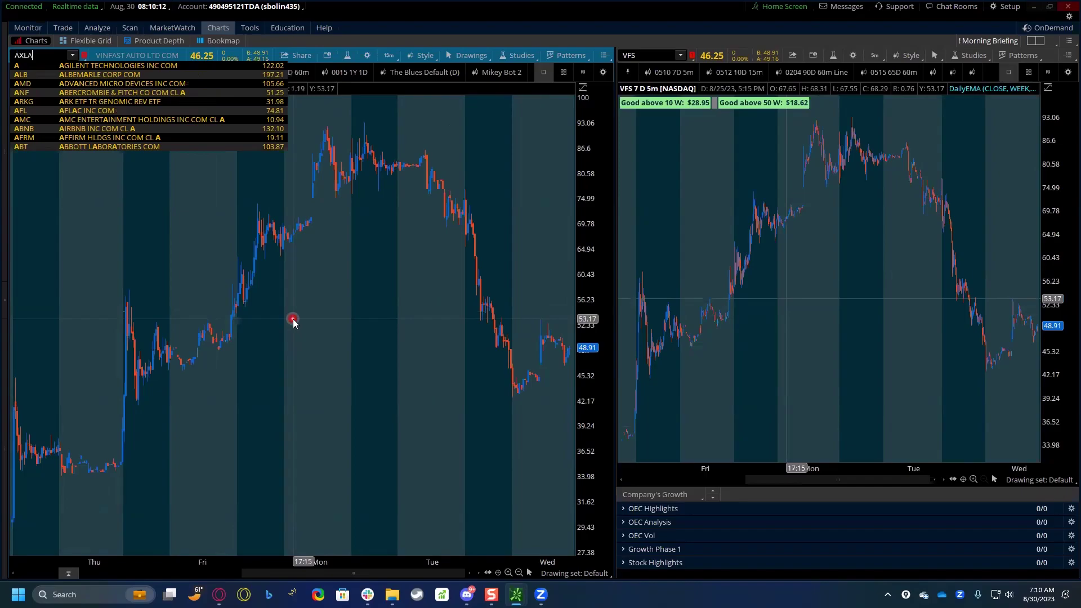
{"action": "key", "text": "Return"}
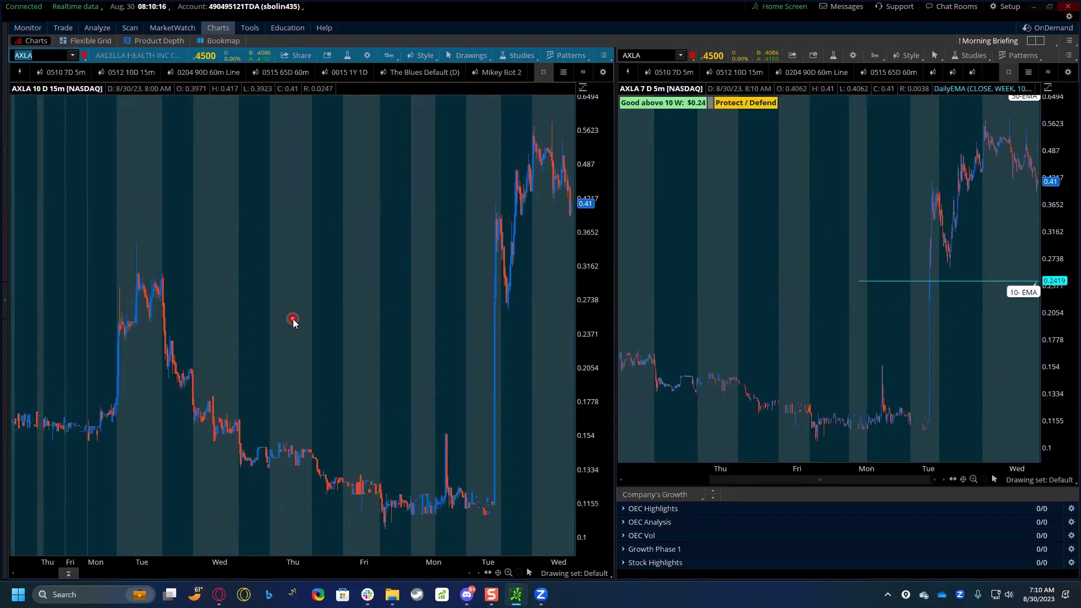
{"action": "type", "text": "T"}
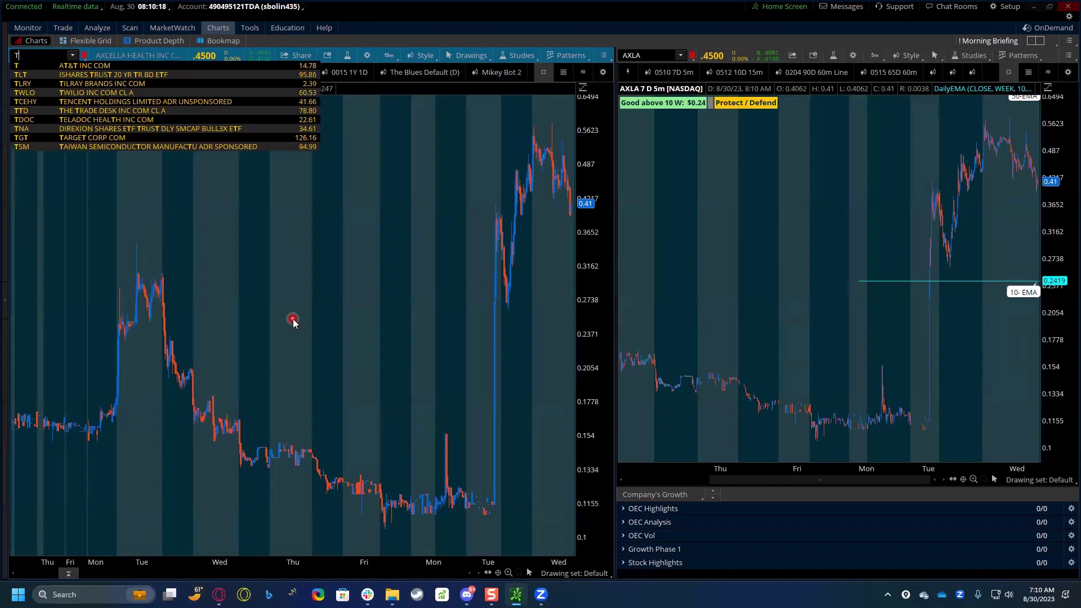
{"action": "type", "text": "CJH"}
{"action": "key", "text": "Return"}
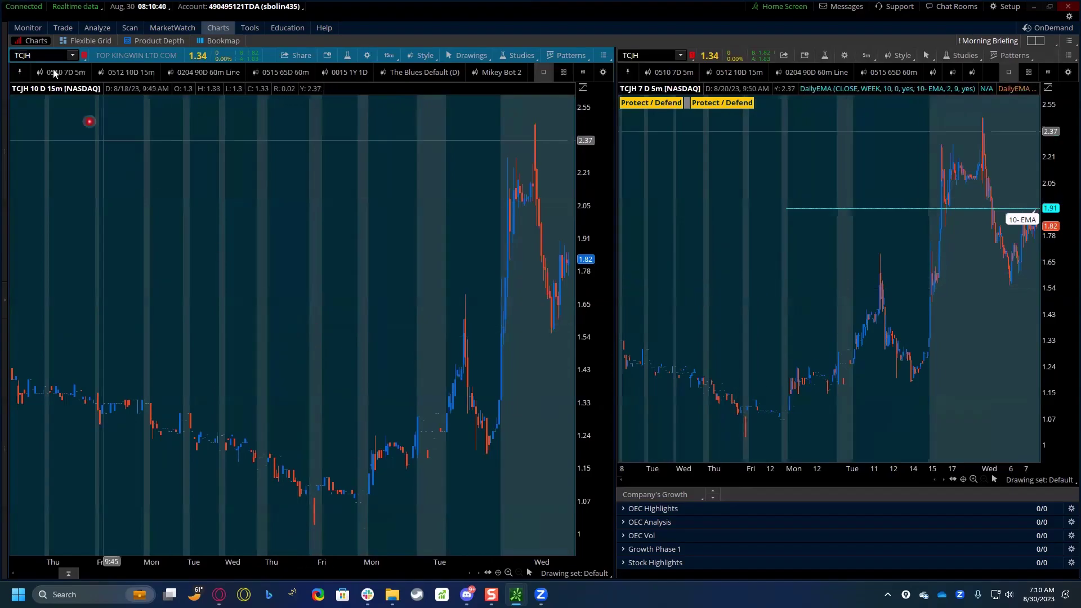
Step: Load GES in the linked 15-minute and 5-minute charts
{"action": "left_click", "coordinate": [47, 51]}
{"action": "type", "text": "GE"}
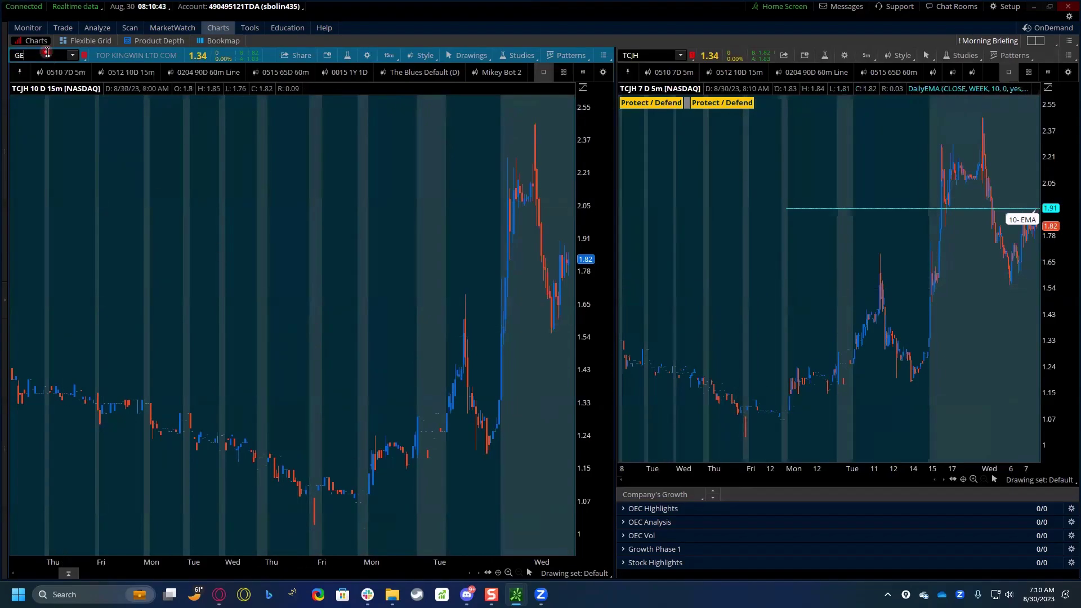
{"action": "type", "text": "S"}
{"action": "key", "text": "Return"}
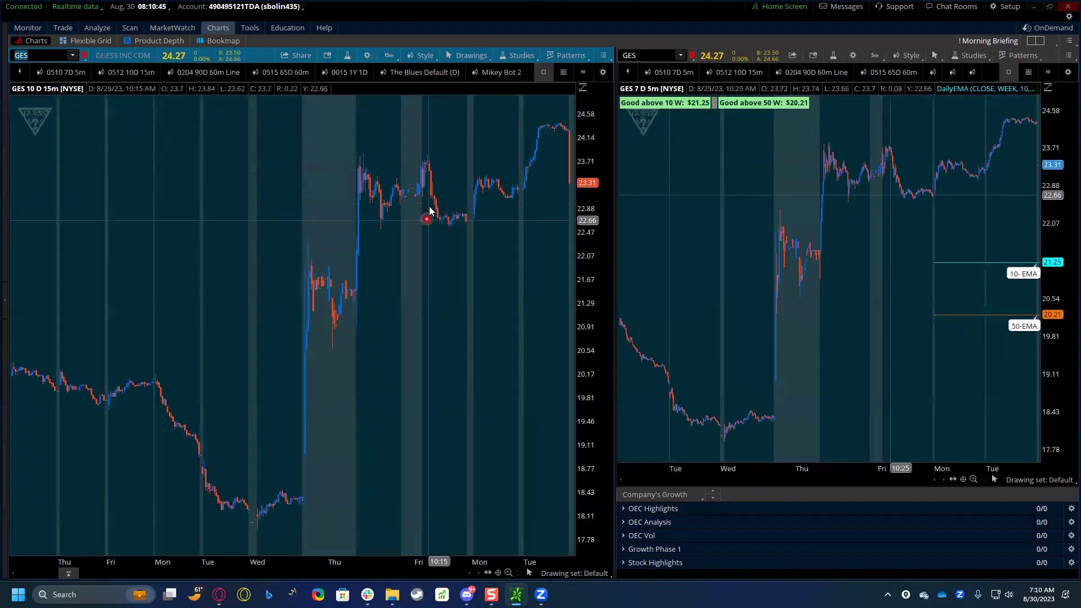
Step: Show GES in The Blues Default (D) daily style and examine the candles around the late-August gap
{"action": "left_click", "coordinate": [434, 72]}
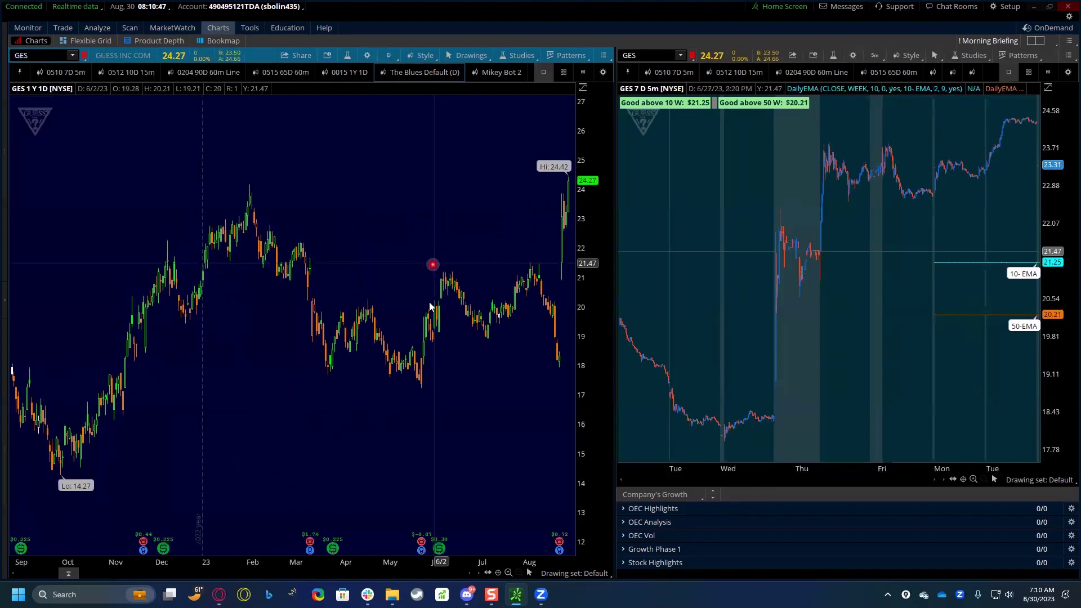
{"action": "scroll", "coordinate": [415, 411], "scroll_direction": "up", "scroll_amount": 3}
{"action": "scroll", "coordinate": [415, 411], "scroll_direction": "up", "scroll_amount": 3}
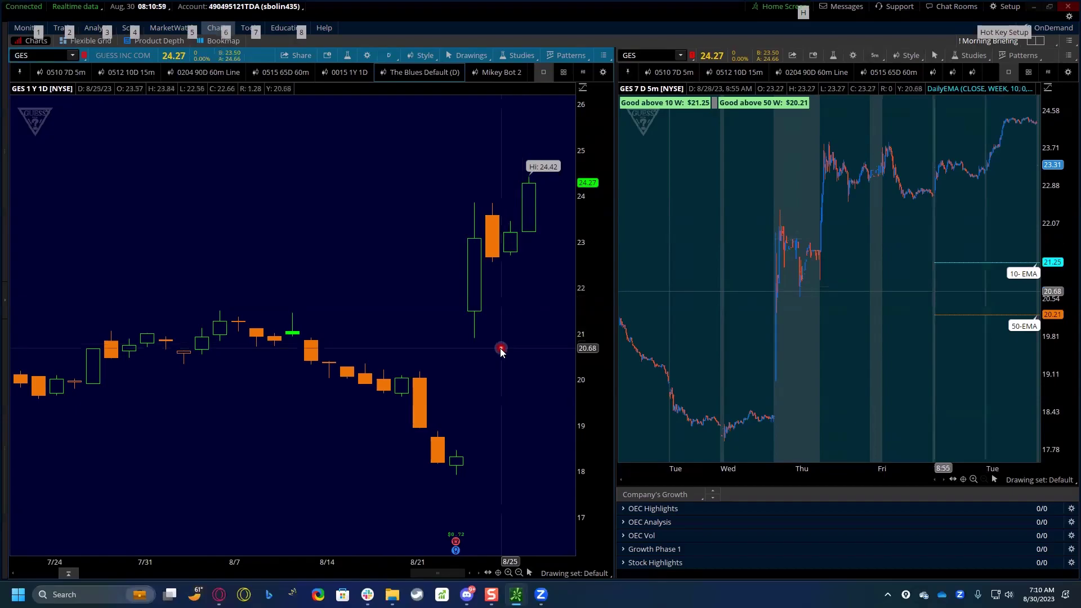
{"action": "scroll", "coordinate": [500, 352], "scroll_direction": "down", "scroll_amount": 3}
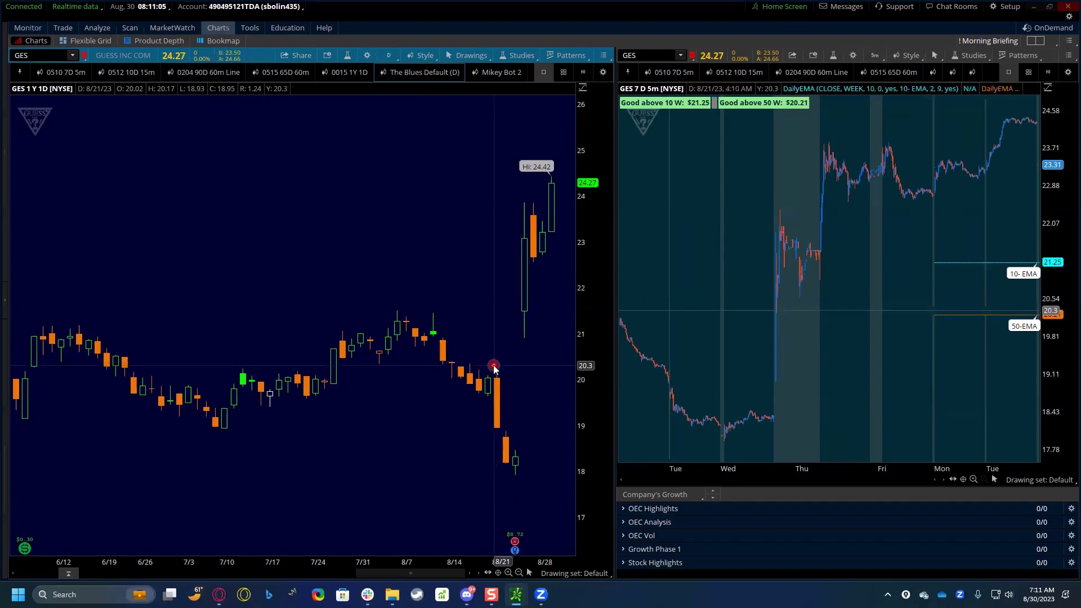
{"action": "key", "text": "alt"}
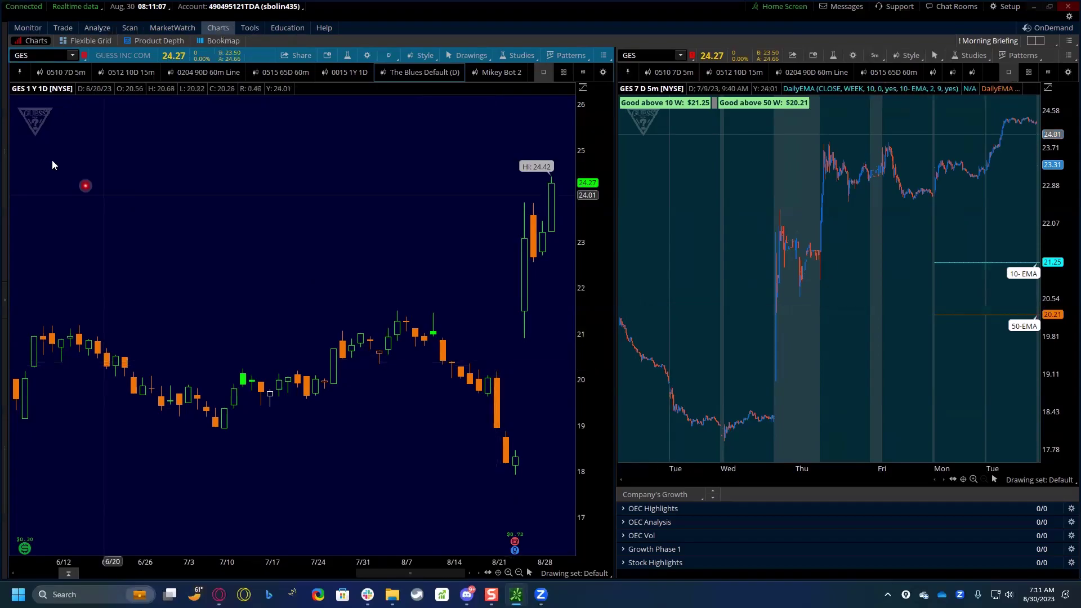
Step: Apply the 0510 7D 5m style to the larger GES chart
{"action": "left_click", "coordinate": [49, 73]}
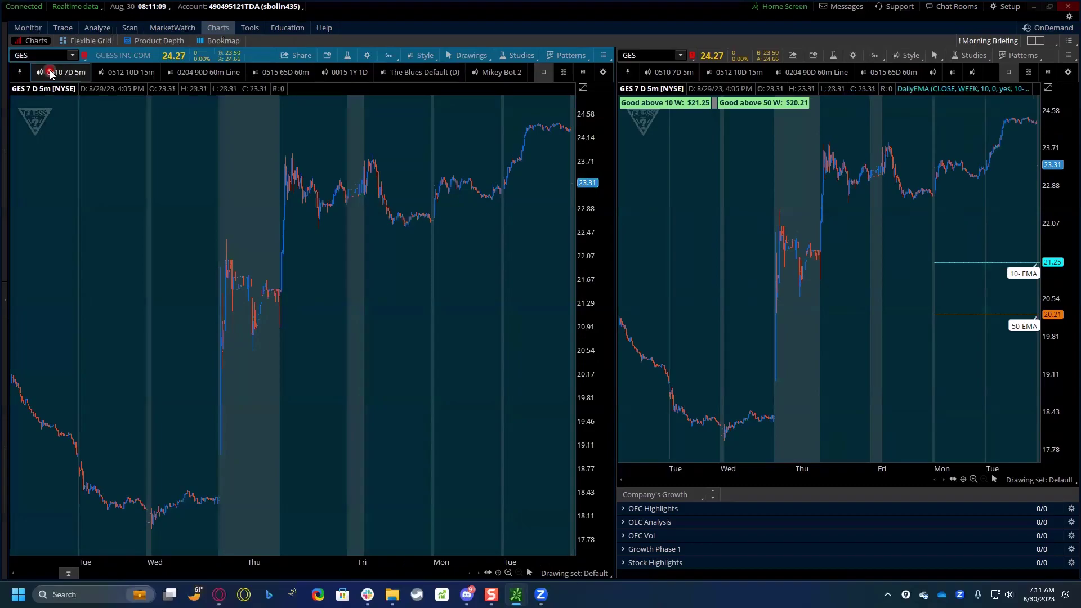
{"action": "left_click", "coordinate": [68, 147]}
{"action": "left_click", "coordinate": [123, 199]}
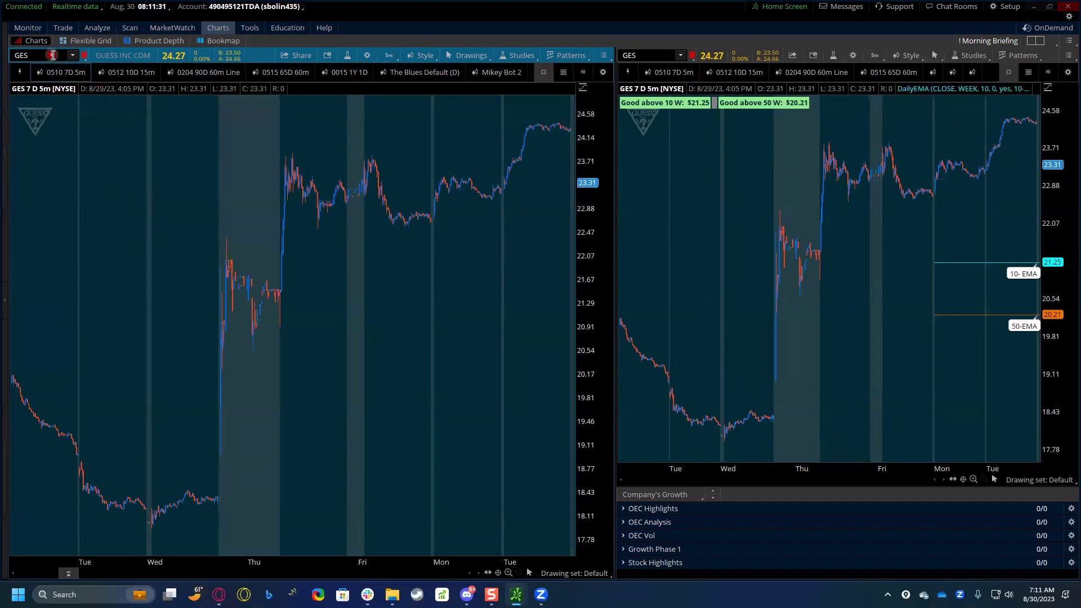
Step: Load ADTX in both linked 7-day 5-minute charts
{"action": "left_click", "coordinate": [53, 56]}
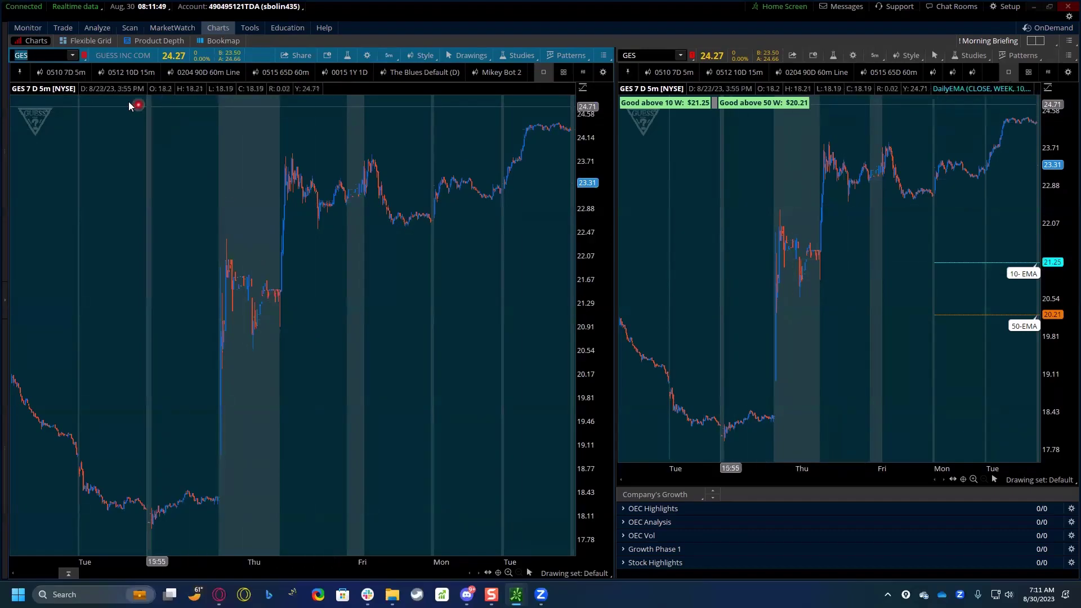
{"action": "left_click", "coordinate": [64, 57]}
{"action": "type", "text": "A"}
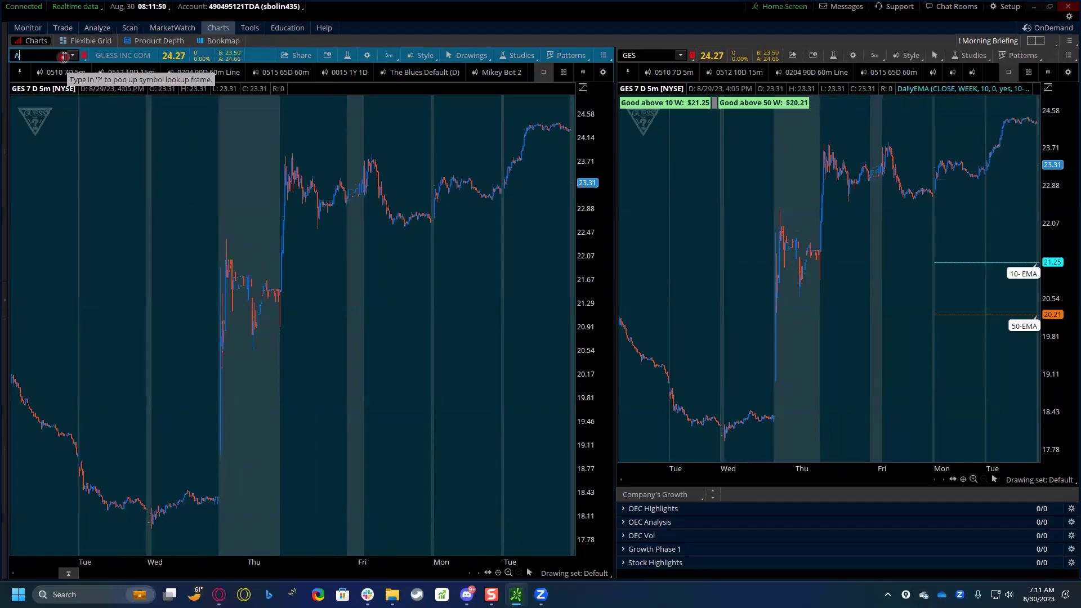
{"action": "type", "text": "DTX"}
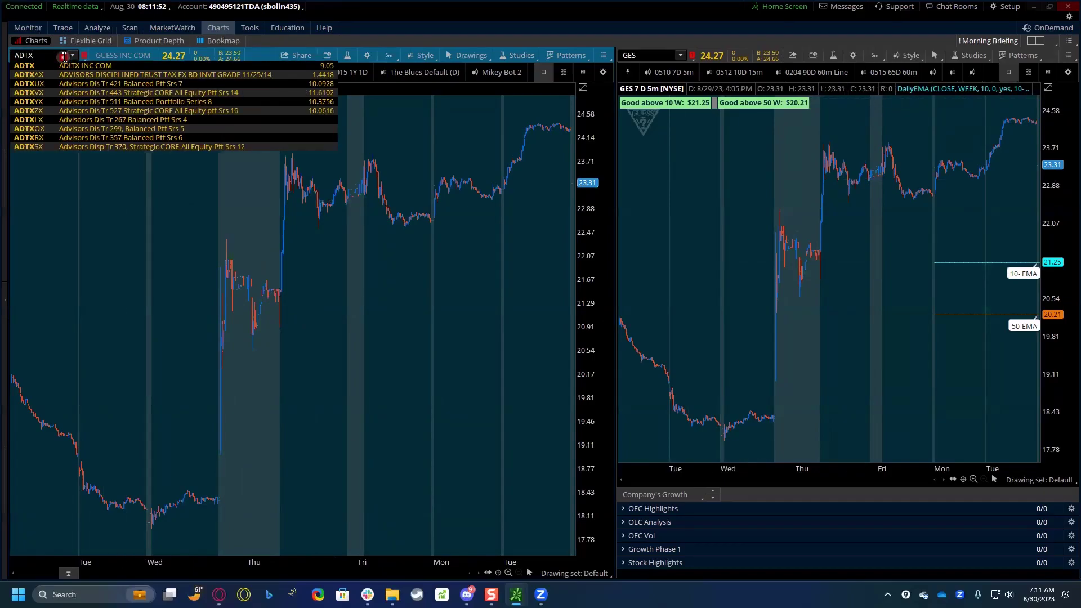
{"action": "key", "text": "Return"}
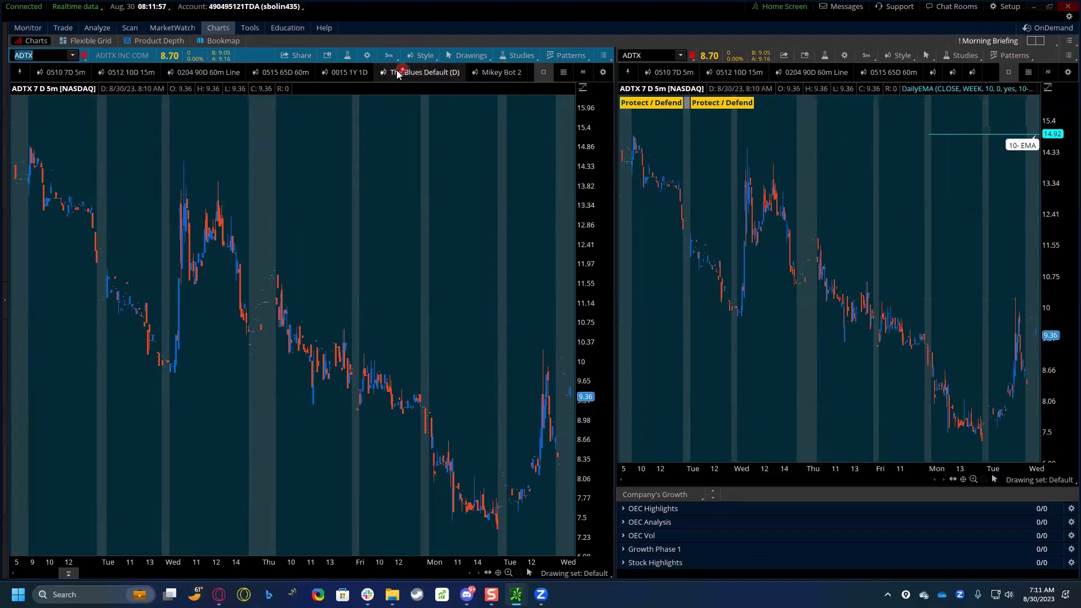
Step: Examine recent ADTX candles in the 0015 1Y 1D style and return that chart to the 0510 7D 5m style to inspect the latest sessions
{"action": "left_click", "coordinate": [344, 72]}
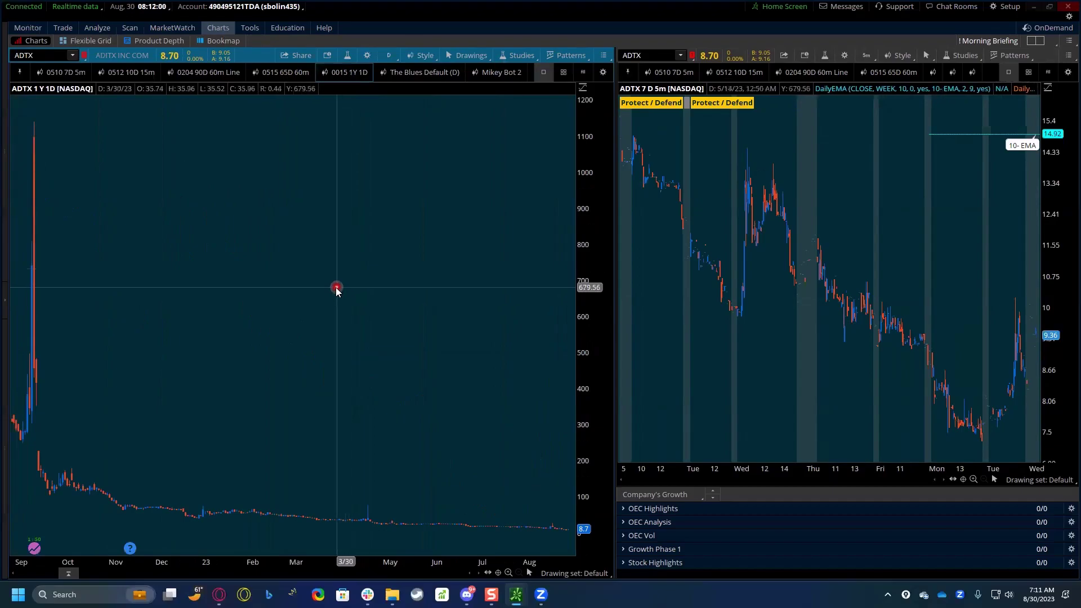
{"action": "scroll", "coordinate": [341, 315], "scroll_direction": "up", "scroll_amount": 5}
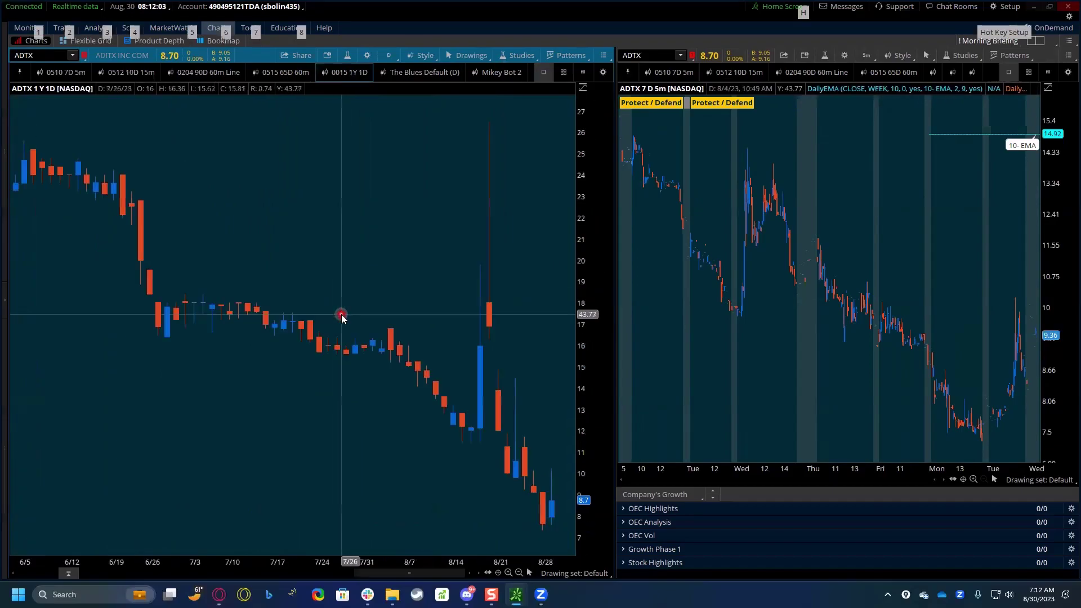
{"action": "scroll", "coordinate": [342, 315], "scroll_direction": "up", "scroll_amount": 3}
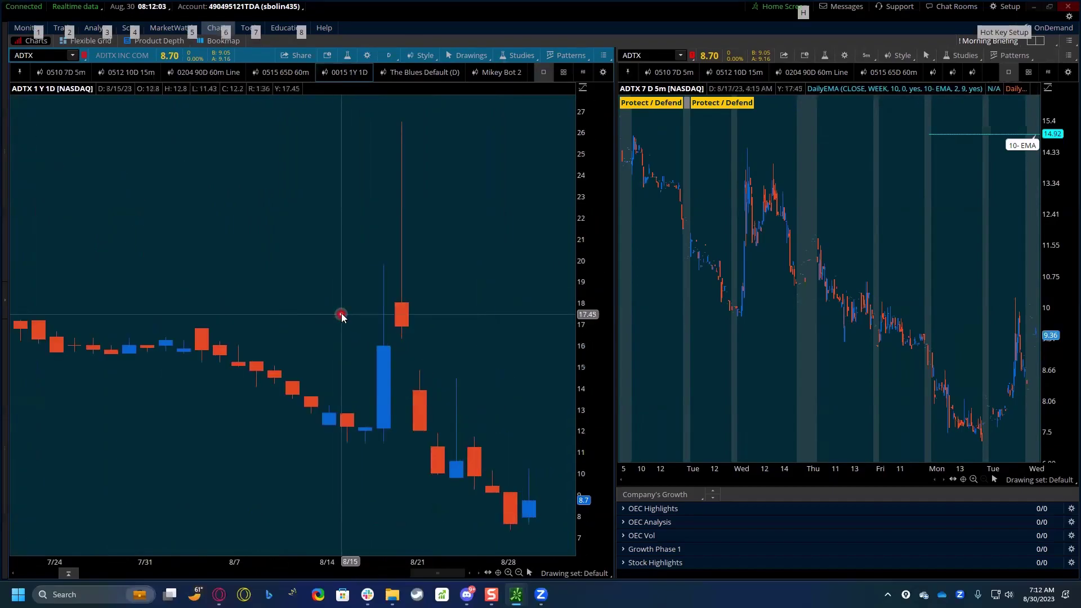
{"action": "left_click", "coordinate": [59, 76]}
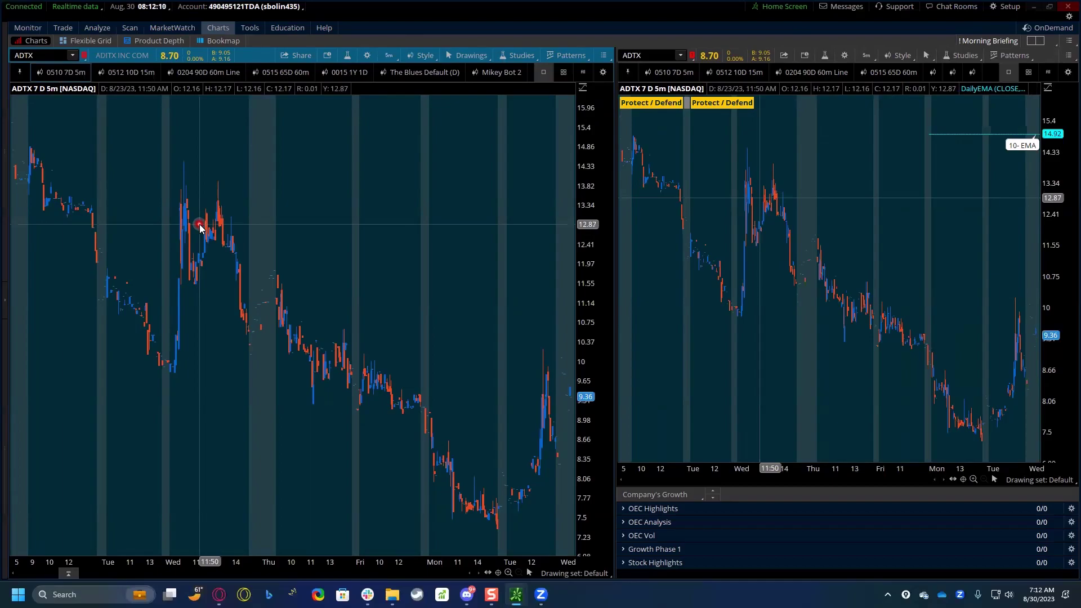
{"action": "scroll", "coordinate": [178, 225], "scroll_direction": "up", "scroll_amount": 4}
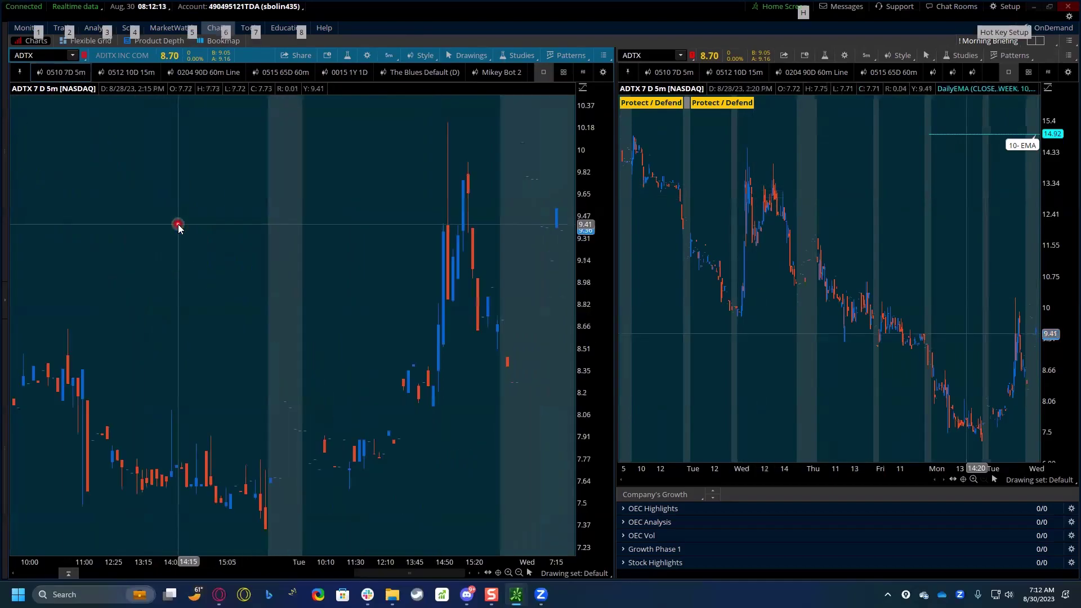
Step: Load TSLA in both linked charts and examine the latest price action in the larger 5-minute chart
{"action": "left_click", "coordinate": [57, 50]}
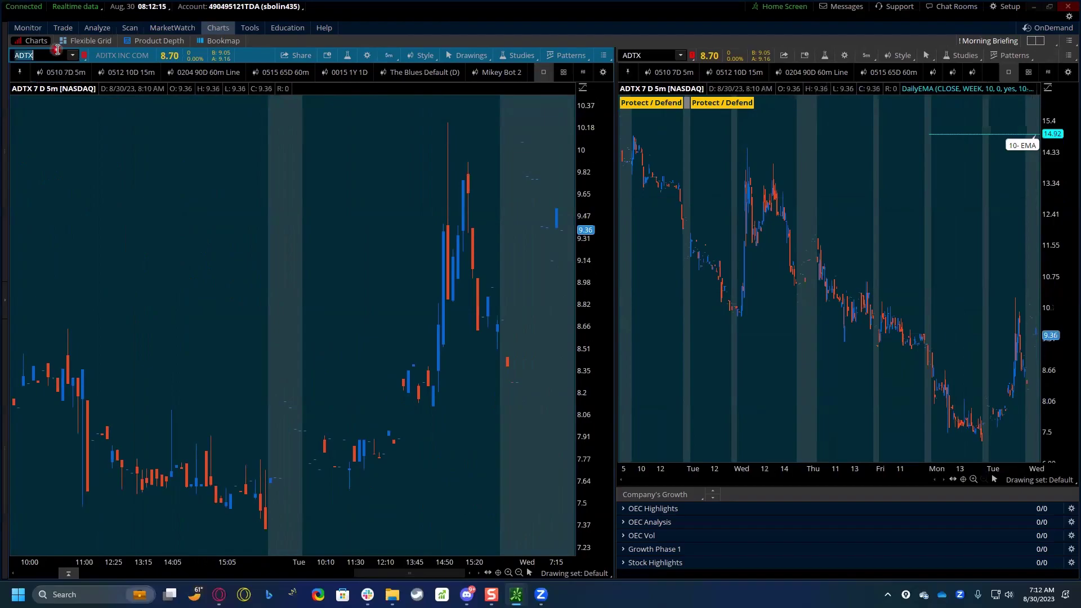
{"action": "type", "text": "TSLA"}
{"action": "key", "text": "Return"}
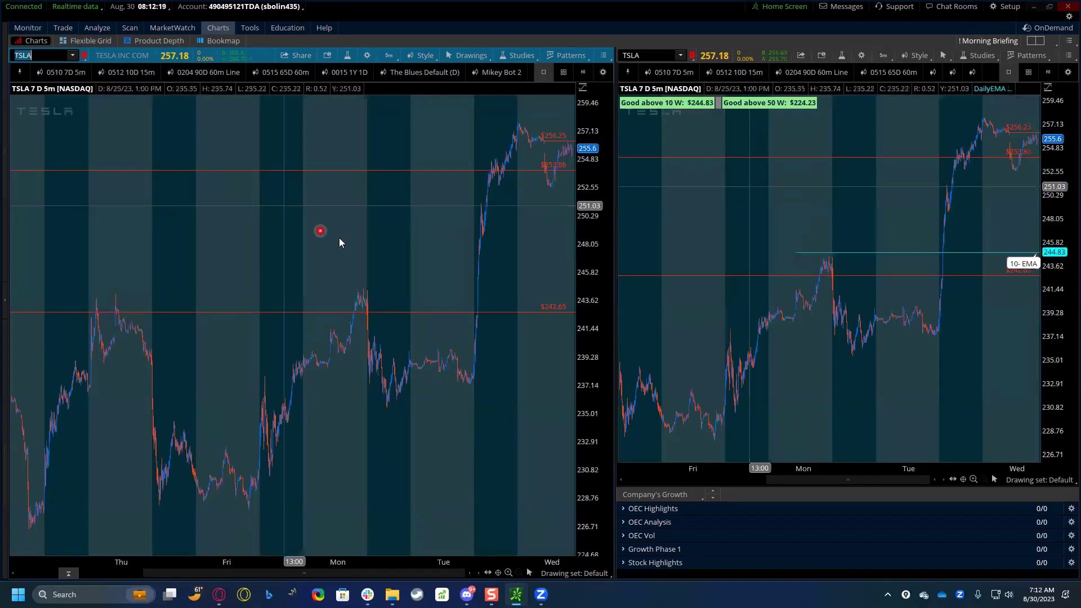
{"action": "scroll", "coordinate": [386, 304], "scroll_direction": "up", "scroll_amount": 5}
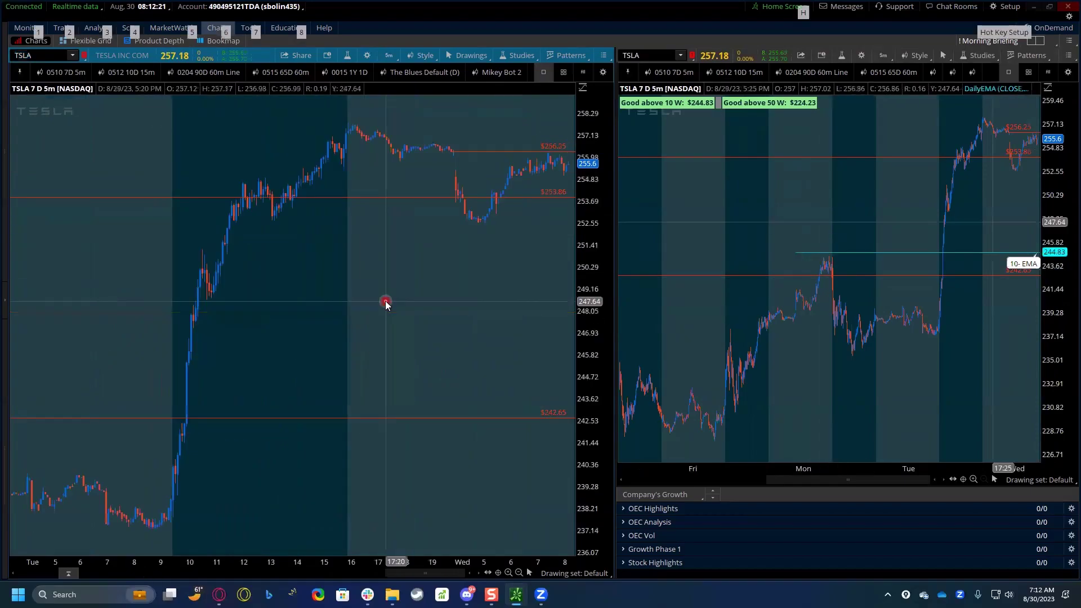
{"action": "scroll", "coordinate": [386, 304], "scroll_direction": "up", "scroll_amount": 3}
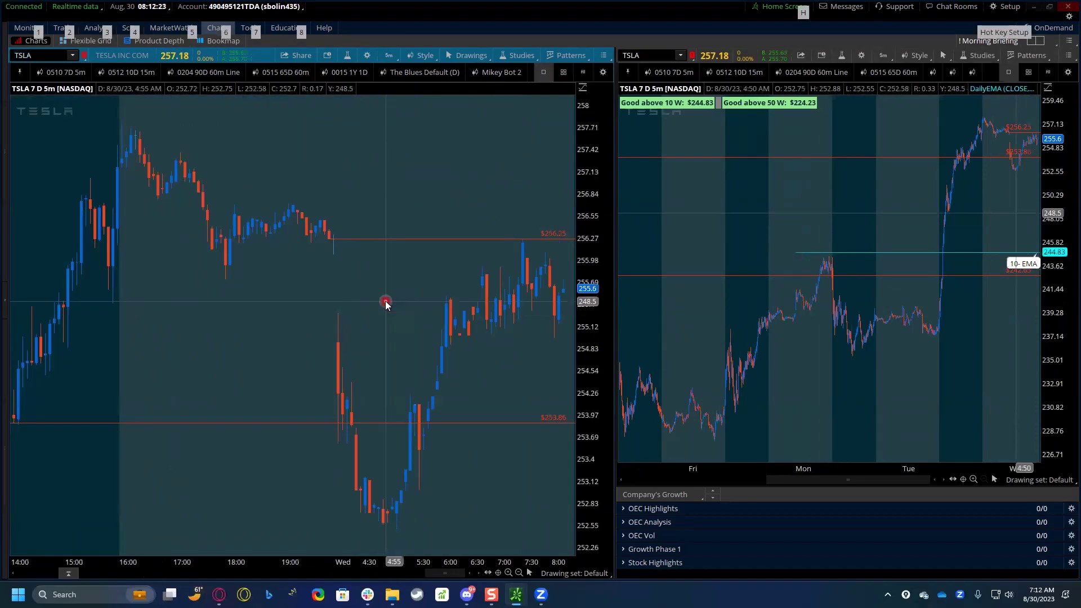
Step: Rescale the larger TSLA chart's price and time axes to examine Tuesday's session and Wednesday's premarket around the $256.25 and $253.86 levels
{"action": "scroll", "coordinate": [386, 302], "scroll_direction": "down", "scroll_amount": 3}
{"action": "left_click_drag", "start_coordinate": [594, 222], "coordinate": [536, 377]}
{"action": "left_click_drag", "start_coordinate": [522, 558], "coordinate": [369, 534]}
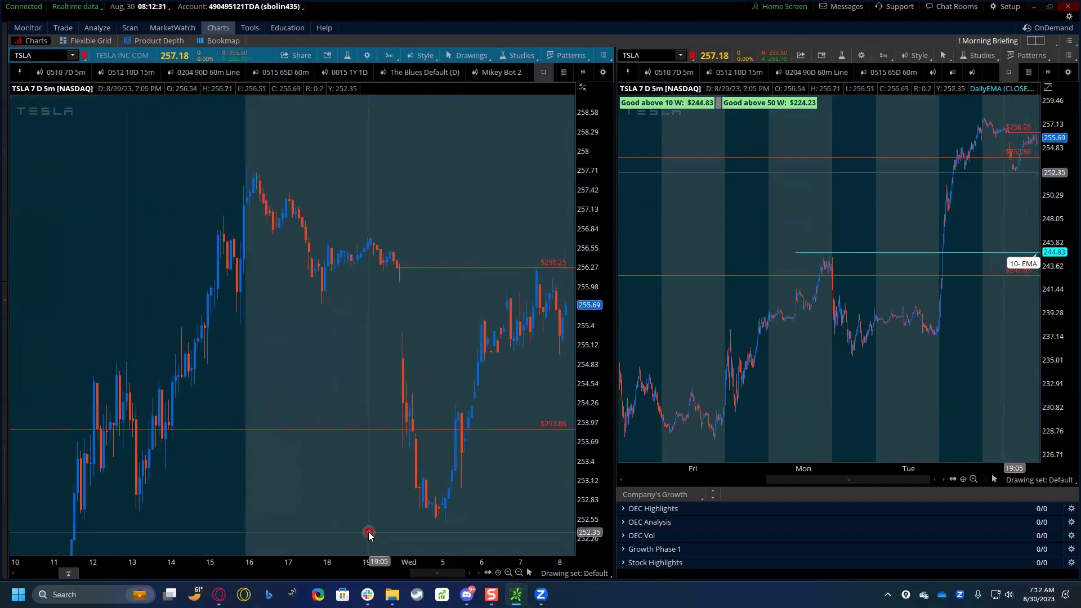
{"action": "mouse_move", "coordinate": [603, 443]}
{"action": "left_mouse_down"}
{"action": "mouse_move", "coordinate": [605, 428]}
{"action": "mouse_move", "coordinate": [605, 452]}
{"action": "left_mouse_up"}
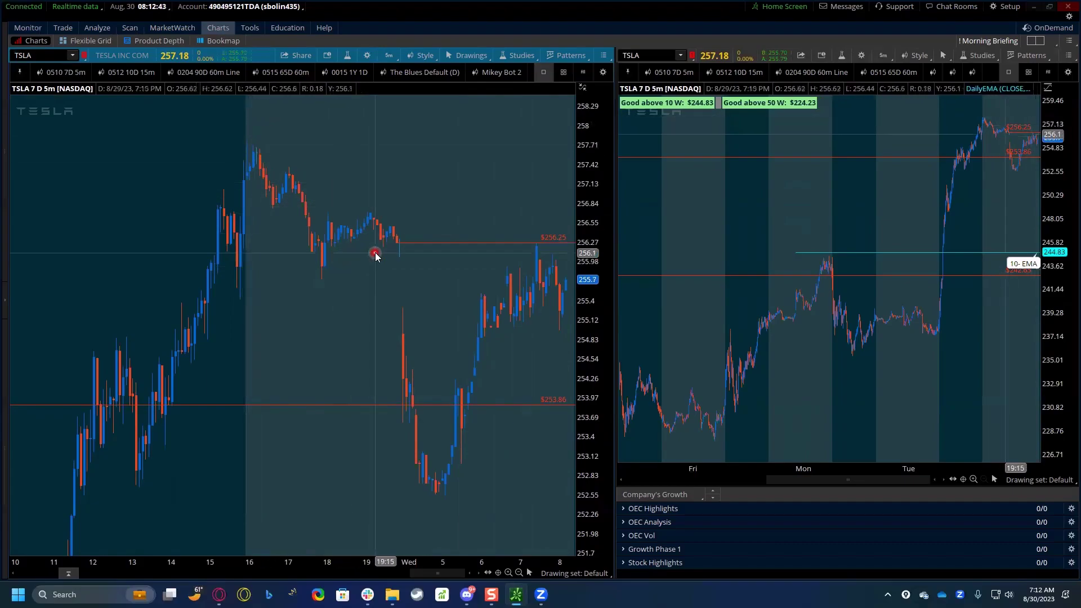
{"action": "mouse_move", "coordinate": [596, 317]}
{"action": "left_mouse_down"}
{"action": "mouse_move", "coordinate": [594, 282]}
{"action": "mouse_move", "coordinate": [595, 296]}
{"action": "left_mouse_up"}
{"action": "left_click", "coordinate": [437, 386]}
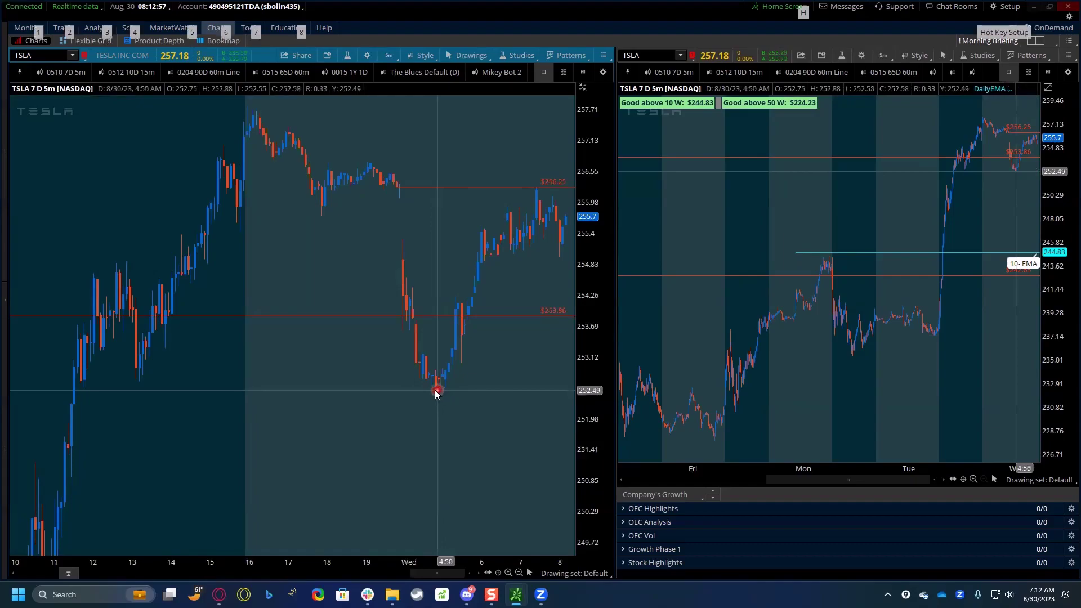
{"action": "scroll", "coordinate": [442, 388], "scroll_direction": "up", "scroll_amount": 5}
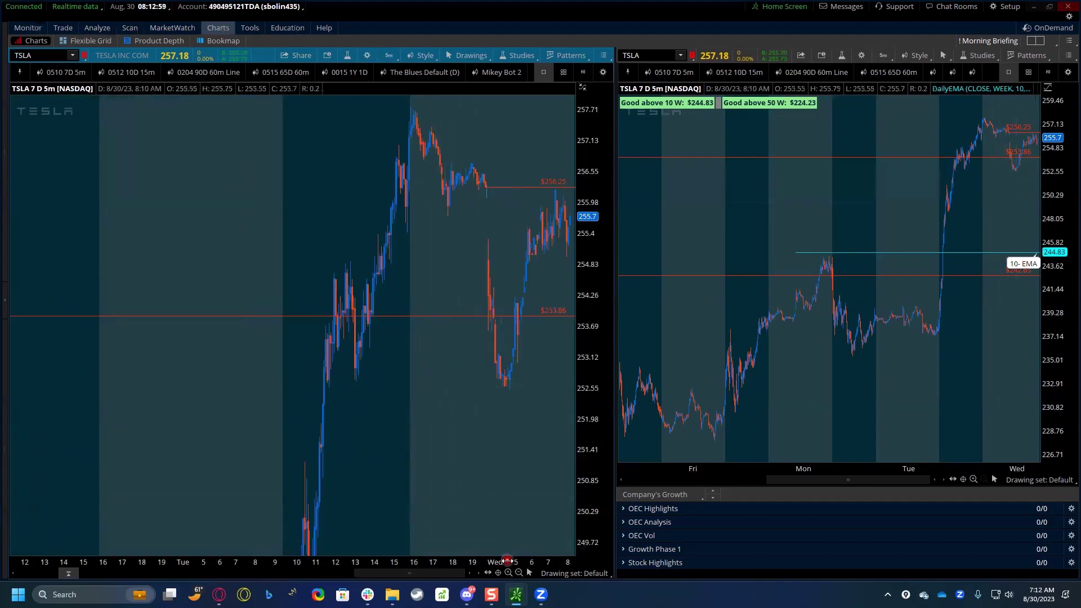
{"action": "left_click_drag", "start_coordinate": [504, 551], "coordinate": [150, 514]}
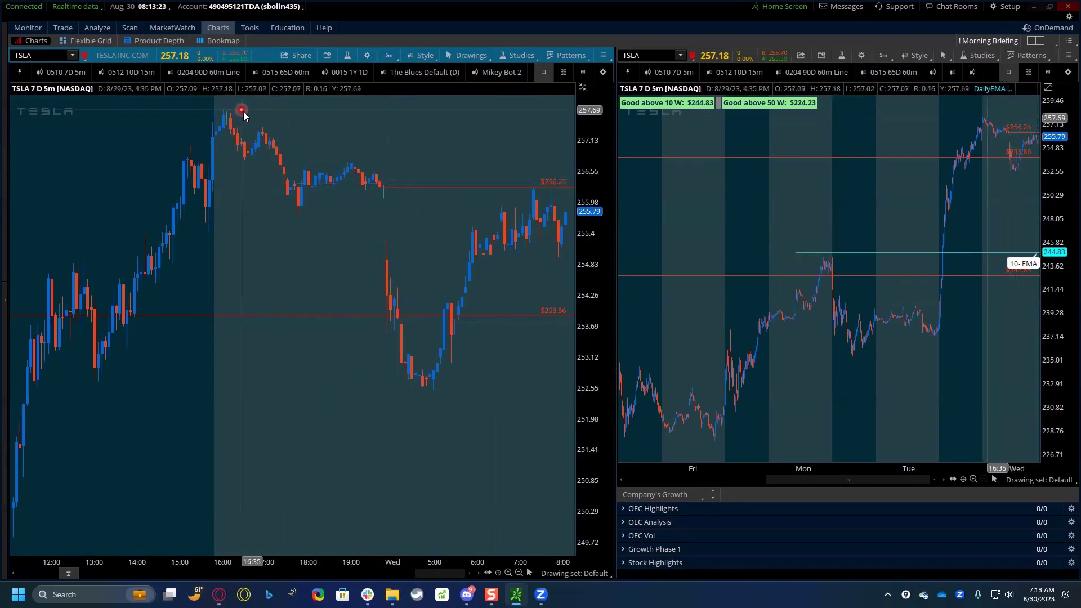
{"action": "left_click_drag", "start_coordinate": [566, 176], "coordinate": [566, 248]}
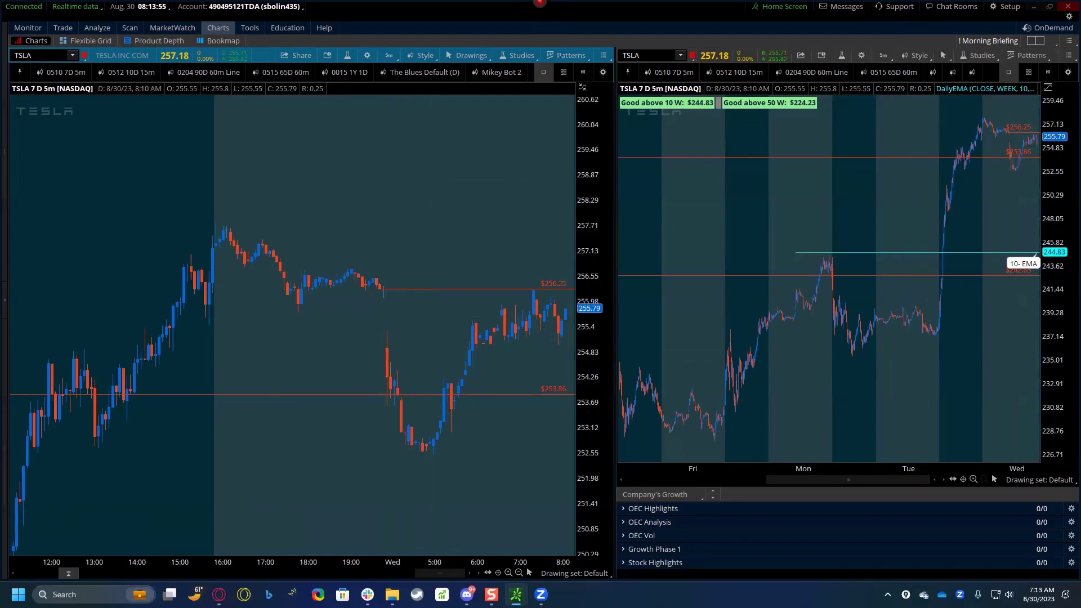
Step: Load NIO in both linked charts and examine its overnight and premarket candles in the larger one
{"action": "left_click", "coordinate": [655, 55]}
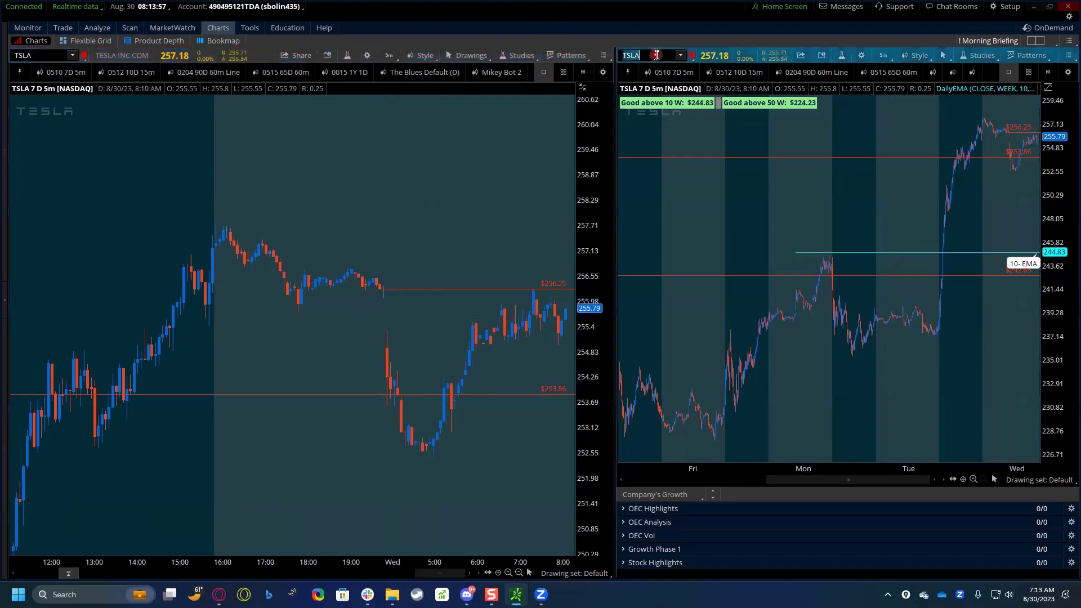
{"action": "key", "text": "Return"}
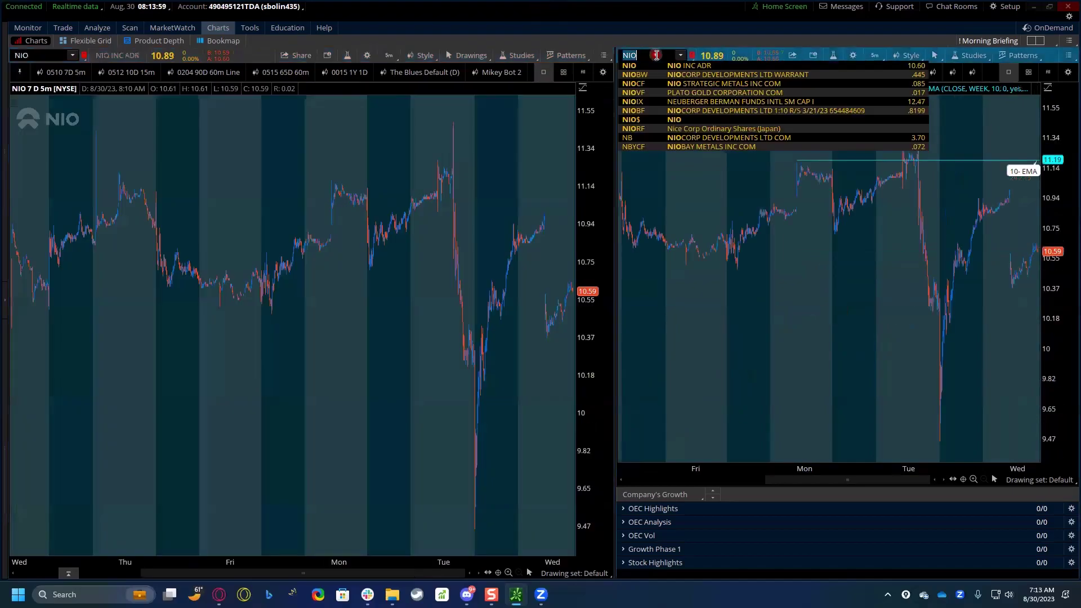
{"action": "scroll", "coordinate": [333, 429], "scroll_direction": "up", "scroll_amount": 5}
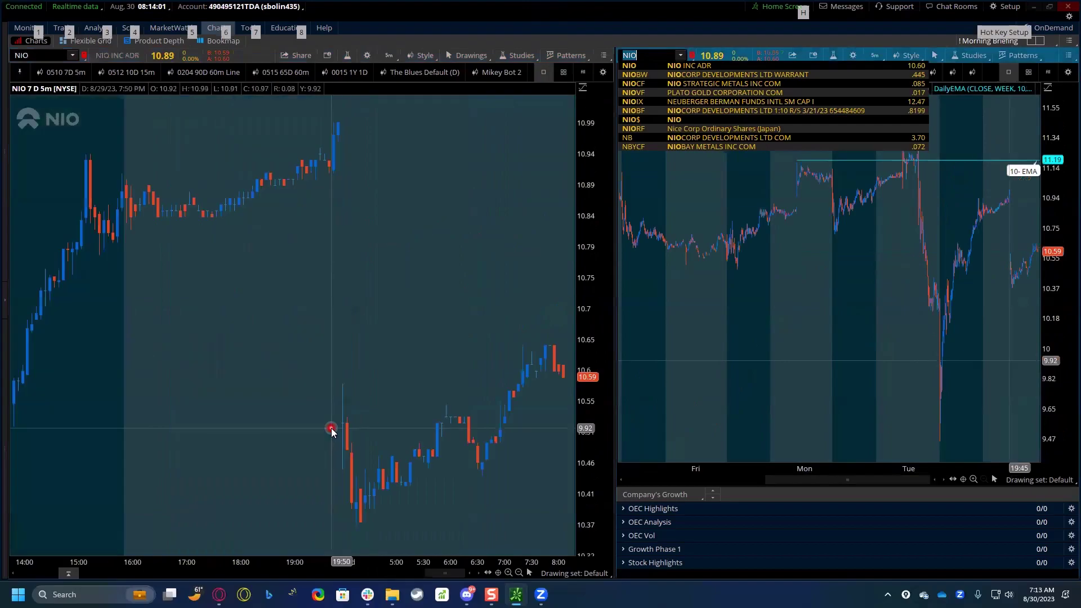
Step: Examine NIO's overnight gap in the larger chart against Monday's and Tuesday's sessions with a wider time span and compressed price axis
{"action": "left_click", "coordinate": [364, 310]}
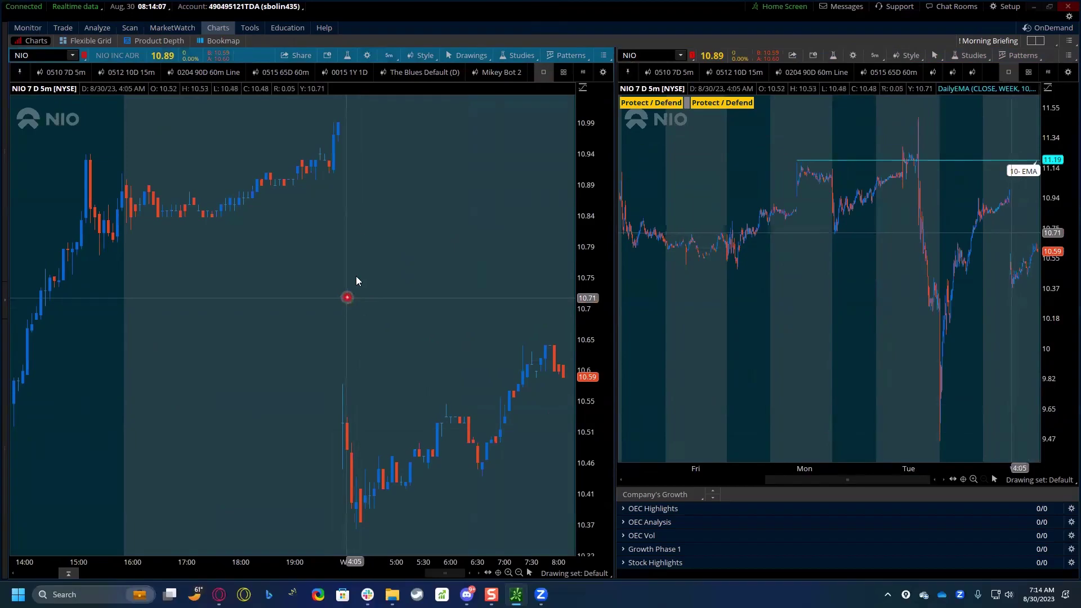
{"action": "scroll", "coordinate": [399, 246], "scroll_direction": "down", "scroll_amount": 4}
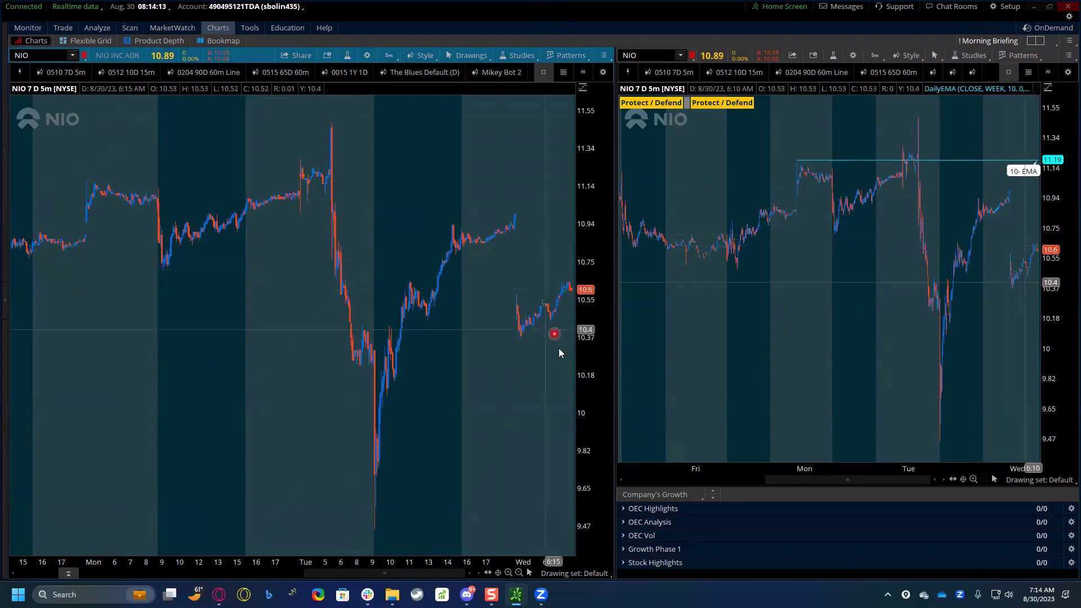
{"action": "mouse_move", "coordinate": [599, 403]}
{"action": "left_mouse_down"}
{"action": "mouse_move", "coordinate": [599, 384]}
{"action": "mouse_move", "coordinate": [598, 397]}
{"action": "left_mouse_up"}
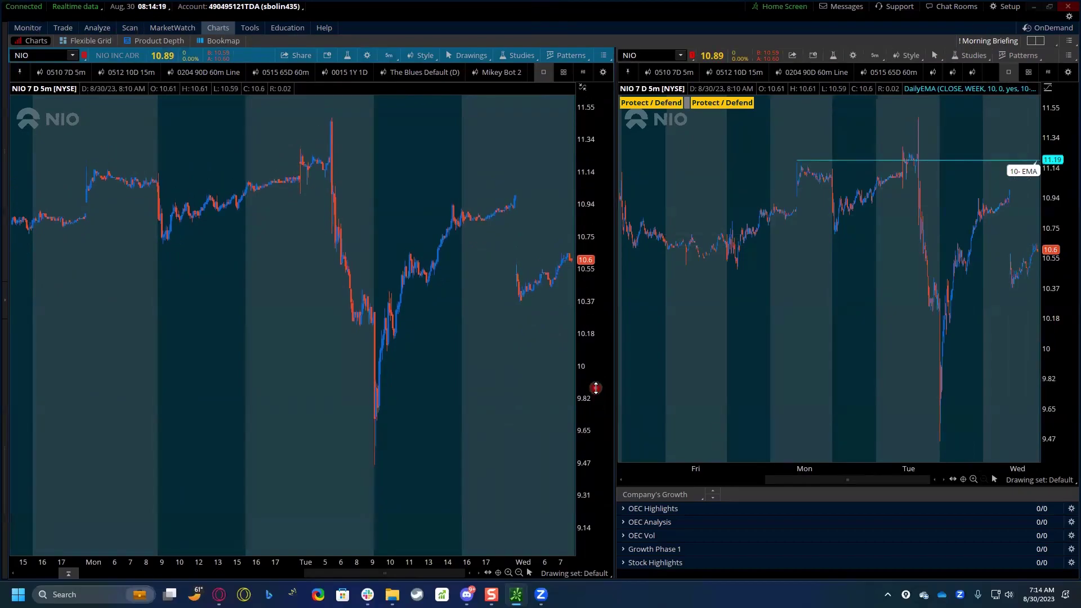
Step: Load GOOGL in both linked charts and switch the smaller chart to the 1 Y W style
{"action": "left_click", "coordinate": [660, 53]}
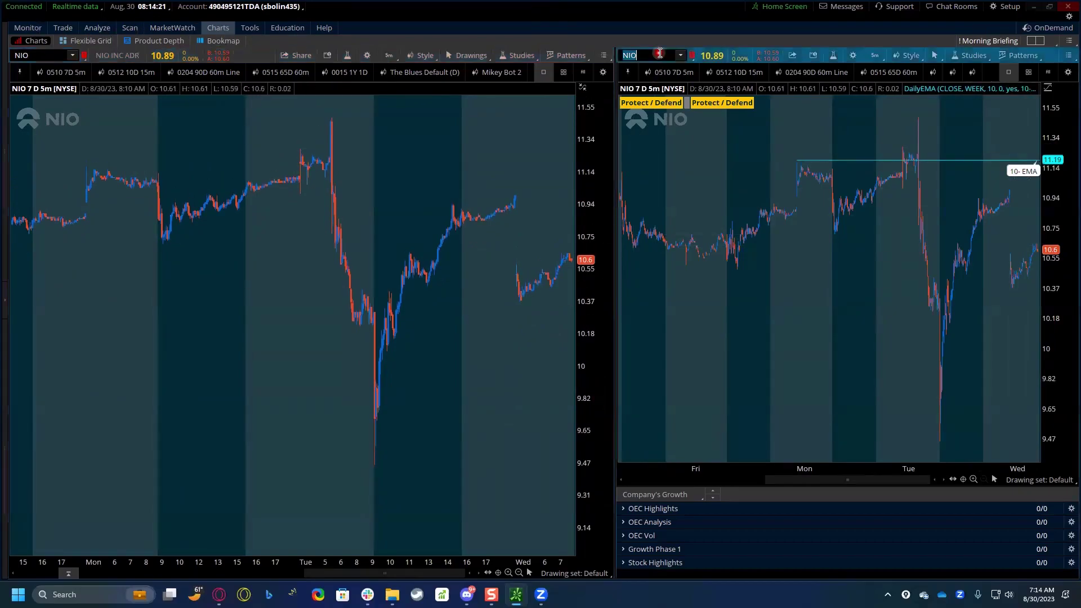
{"action": "type", "text": "GOOGL"}
{"action": "key", "text": "Return"}
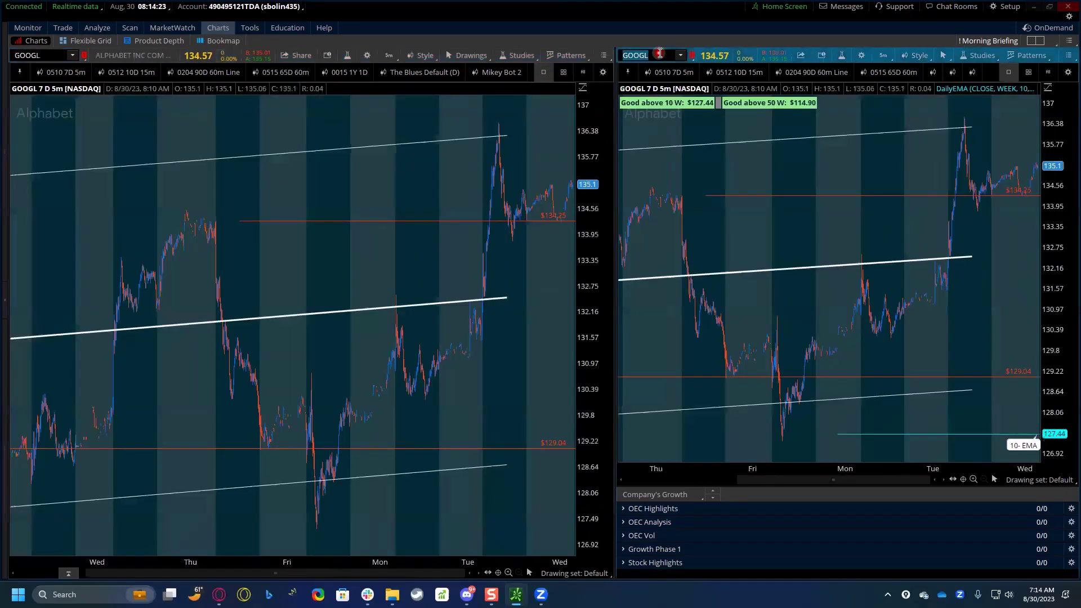
{"action": "left_click", "coordinate": [892, 72]}
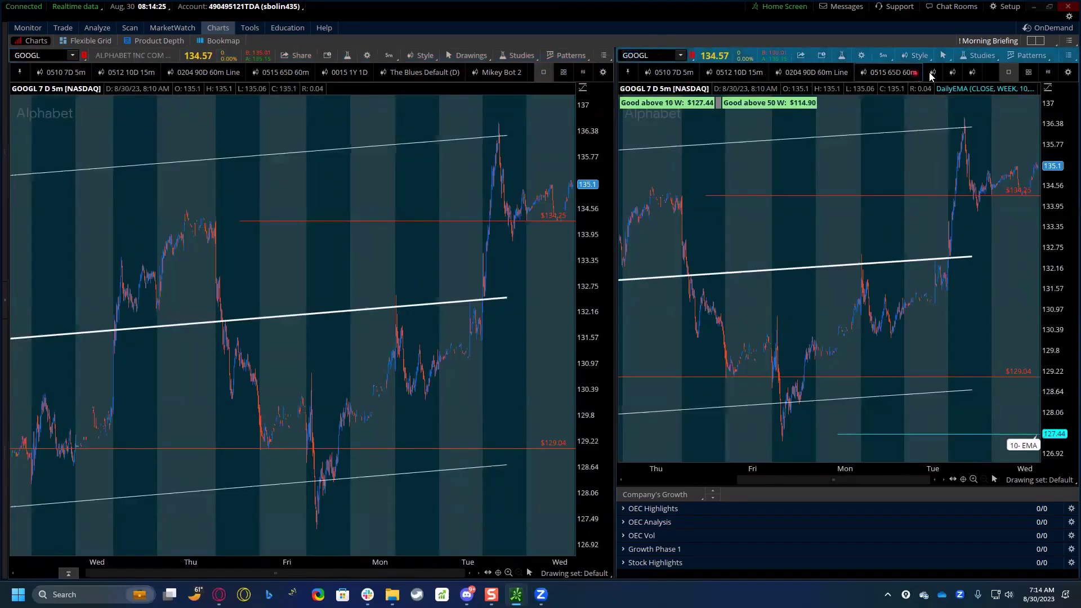
{"action": "left_click", "coordinate": [972, 73]}
{"action": "key", "text": "alt"}
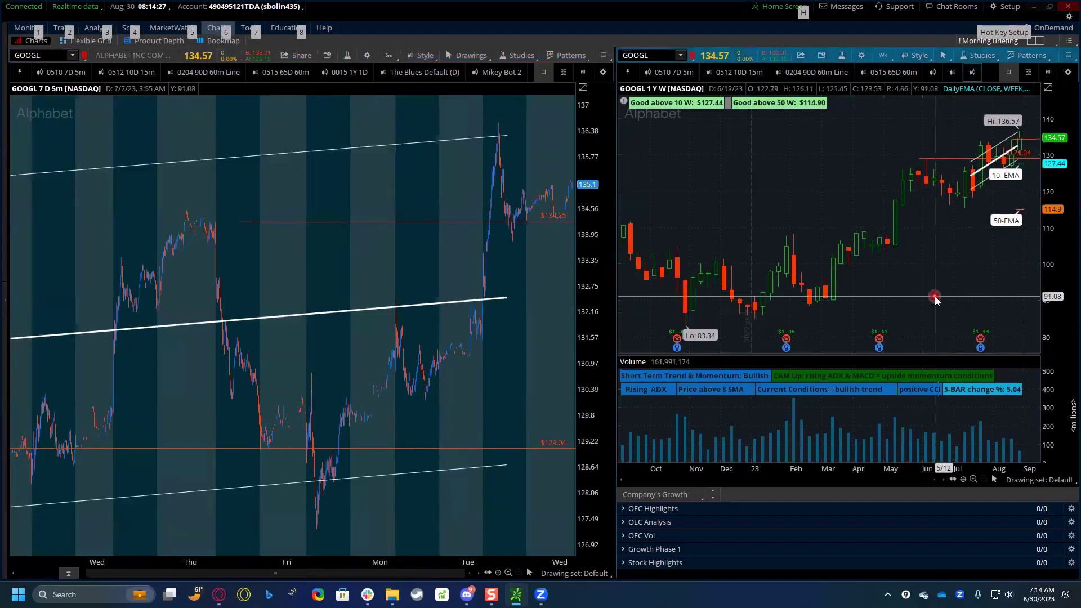
Step: Delete the trend channel from the weekly GOOGL chart and move the $134.25 level to $133.74 at the late-July candle's high
{"action": "left_click", "coordinate": [892, 188]}
{"action": "key", "text": "Delete"}
{"action": "mouse_move", "coordinate": [1046, 231]}
{"action": "left_mouse_down"}
{"action": "mouse_move", "coordinate": [1047, 250]}
{"action": "mouse_move", "coordinate": [1046, 234]}
{"action": "left_mouse_up"}
{"action": "left_click_drag", "start_coordinate": [931, 169], "coordinate": [802, 178]}
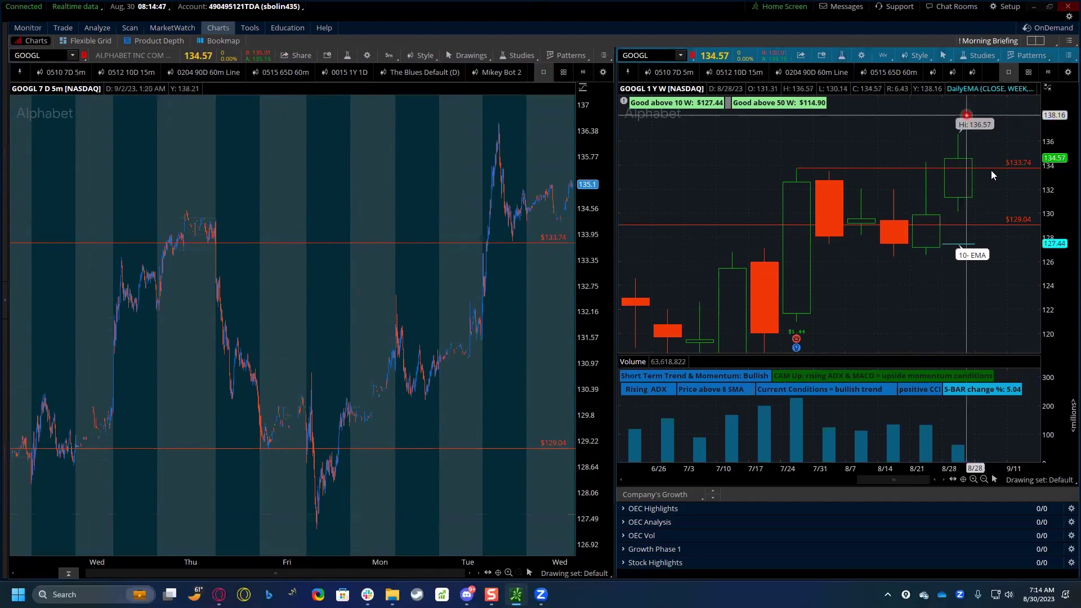
Step: Switch the larger GOOGL chart to The Blues Default (D) style and draw Fibonacci levels over the August 29 candle from $136.57 to $132.24
{"action": "left_click", "coordinate": [402, 75]}
{"action": "scroll", "coordinate": [371, 310], "scroll_direction": "up", "scroll_amount": 10}
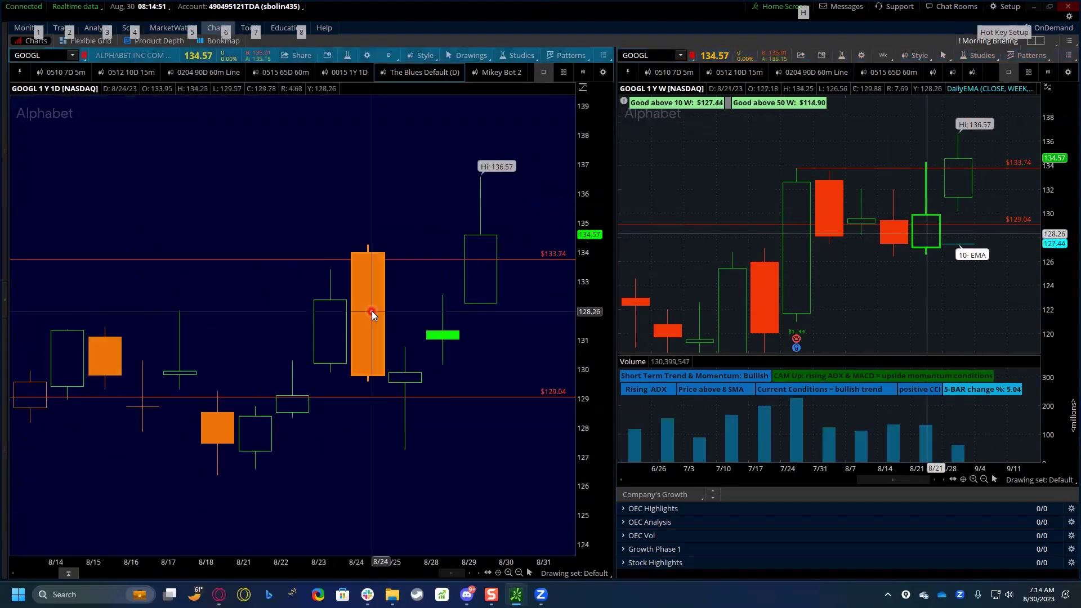
{"action": "scroll", "coordinate": [372, 310], "scroll_direction": "down", "scroll_amount": 3}
{"action": "middle_click", "coordinate": [369, 192]}
{"action": "left_click", "coordinate": [382, 389]}
{"action": "left_click", "coordinate": [474, 177]}
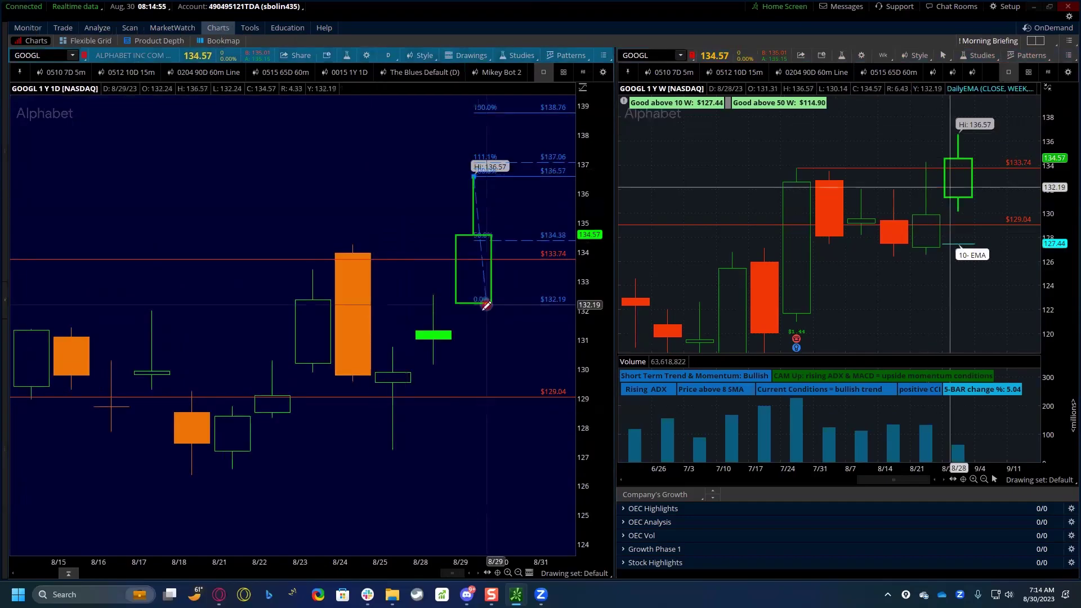
{"action": "left_click", "coordinate": [475, 304]}
Step: Remove the $133.74 level from GOOGL and return the larger chart to the 0510 7D 5m style, showing Tuesday and Wednesday premarket
{"action": "middle_click", "coordinate": [429, 237]}
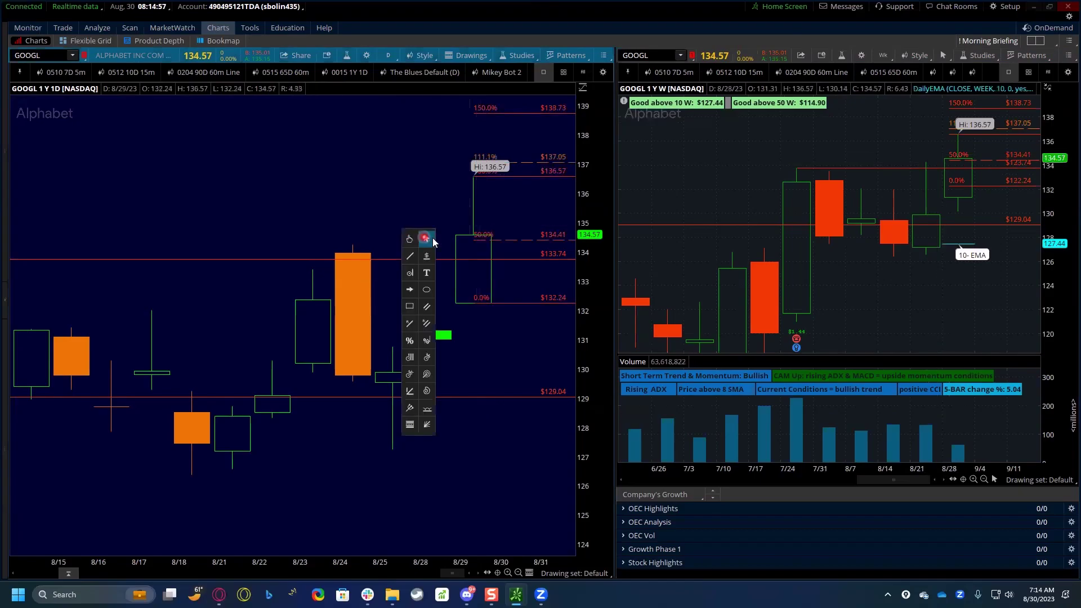
{"action": "left_click", "coordinate": [432, 279]}
{"action": "left_click", "coordinate": [62, 72]}
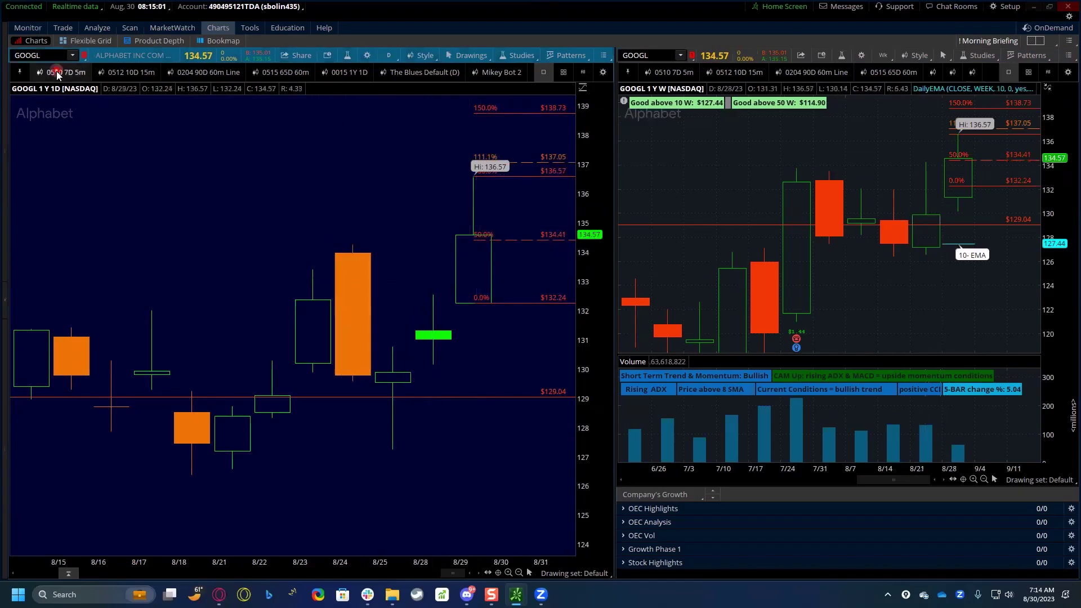
{"action": "scroll", "coordinate": [327, 246], "scroll_direction": "down", "scroll_amount": 5}
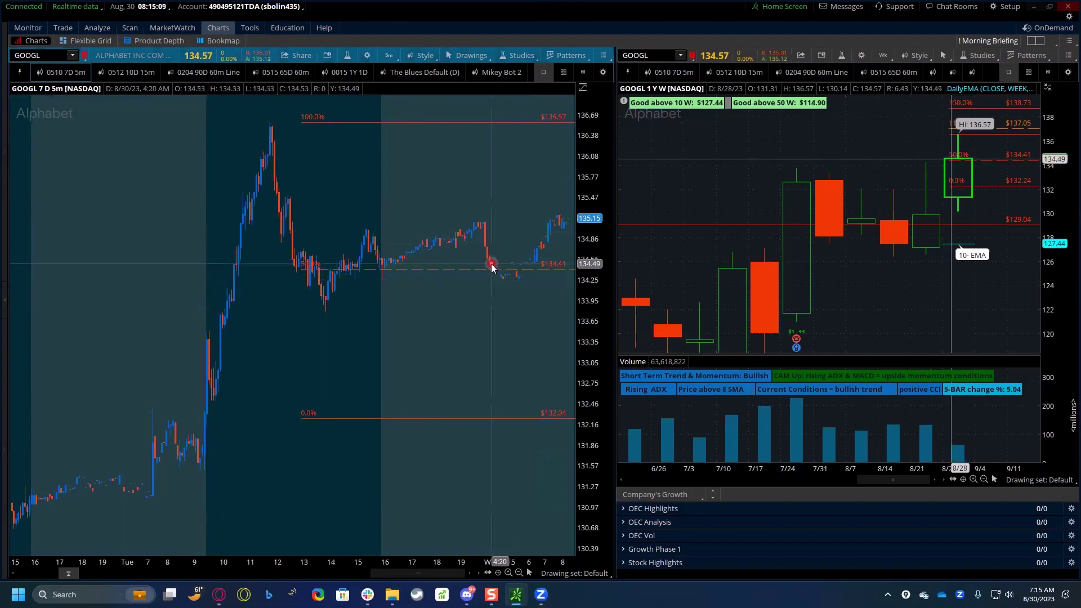
Step: Draw a rectangular support zone from about $133.80 to $134.00, starting at Tuesday's afternoon low and ending at Wednesday's latest candle
{"action": "right_click", "coordinate": [330, 312]}
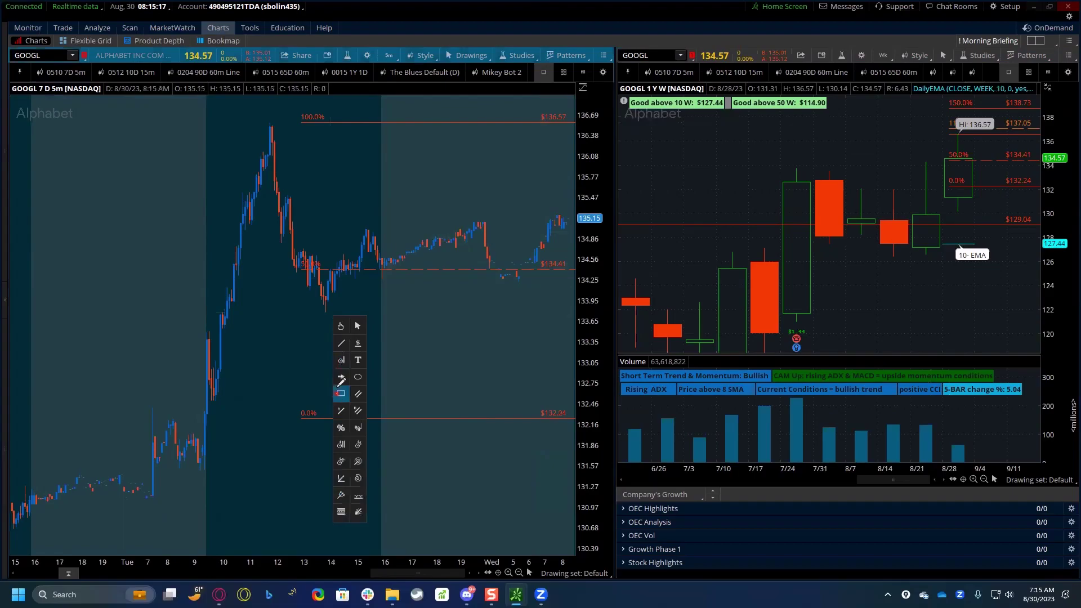
{"action": "left_click", "coordinate": [341, 394]}
{"action": "left_click", "coordinate": [327, 311]}
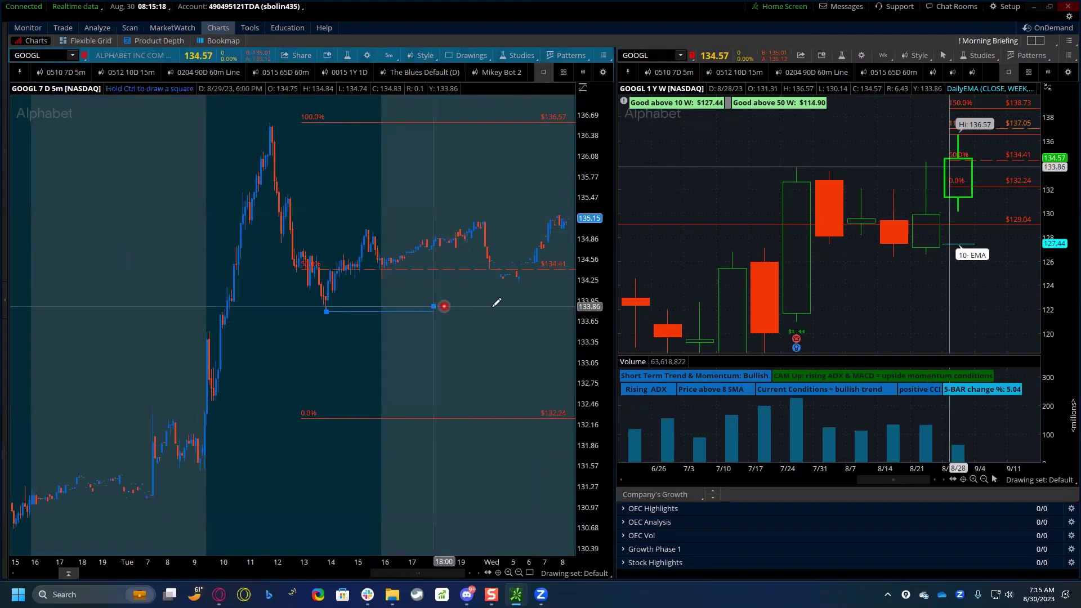
{"action": "left_click", "coordinate": [564, 298]}
{"action": "right_click", "coordinate": [460, 348]}
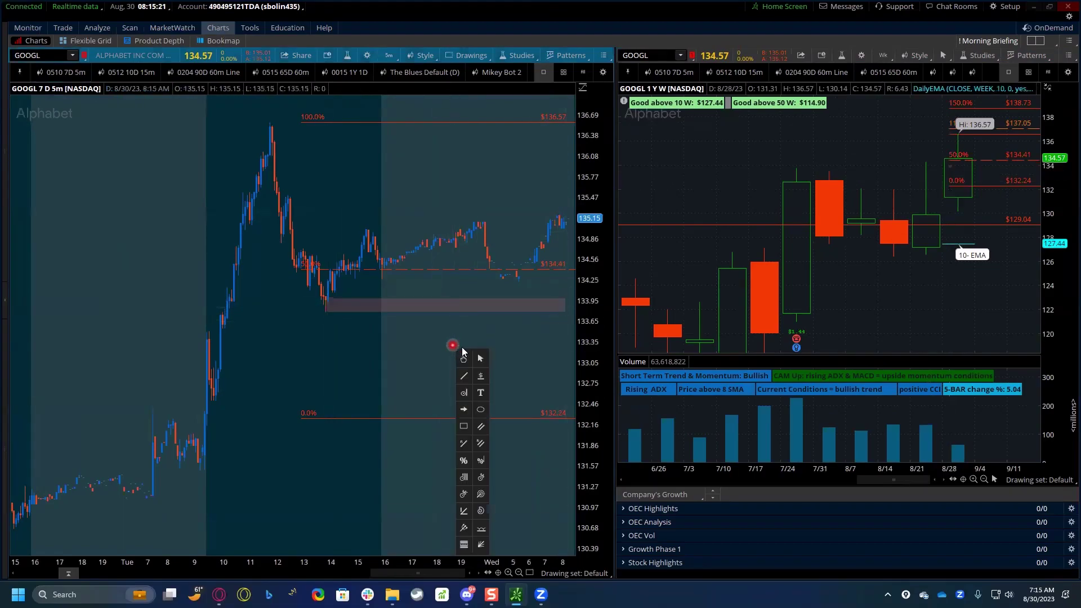
{"action": "left_click", "coordinate": [480, 358]}
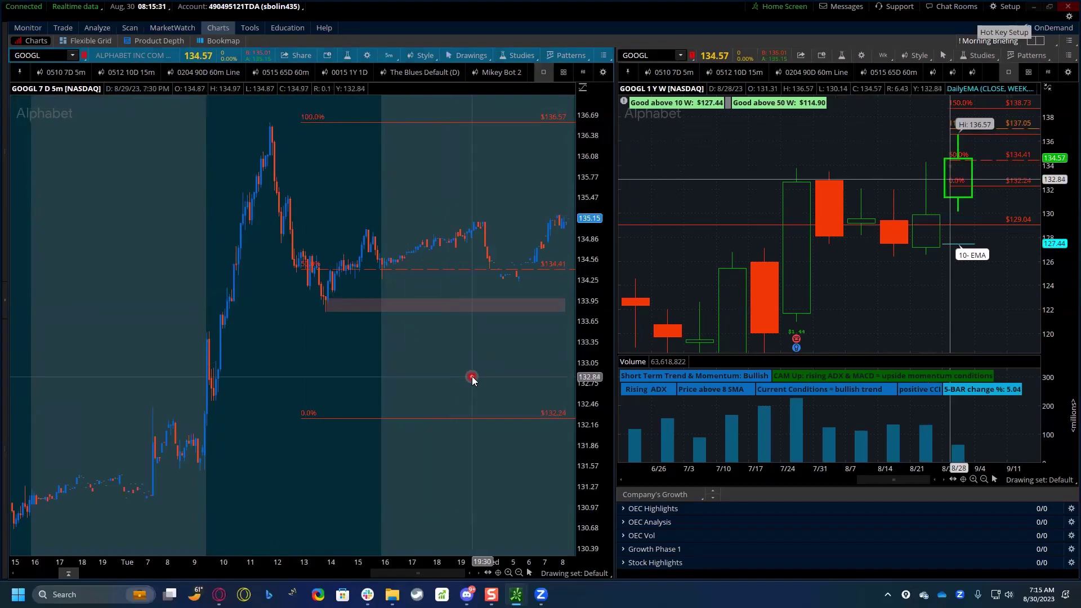
Step: With the screen pen, sketch arcs over GOOGL's Tuesday and premarket swing highs and curves under Tuesday's pullback lows
{"action": "key", "text": "ctrl+shift+p"}
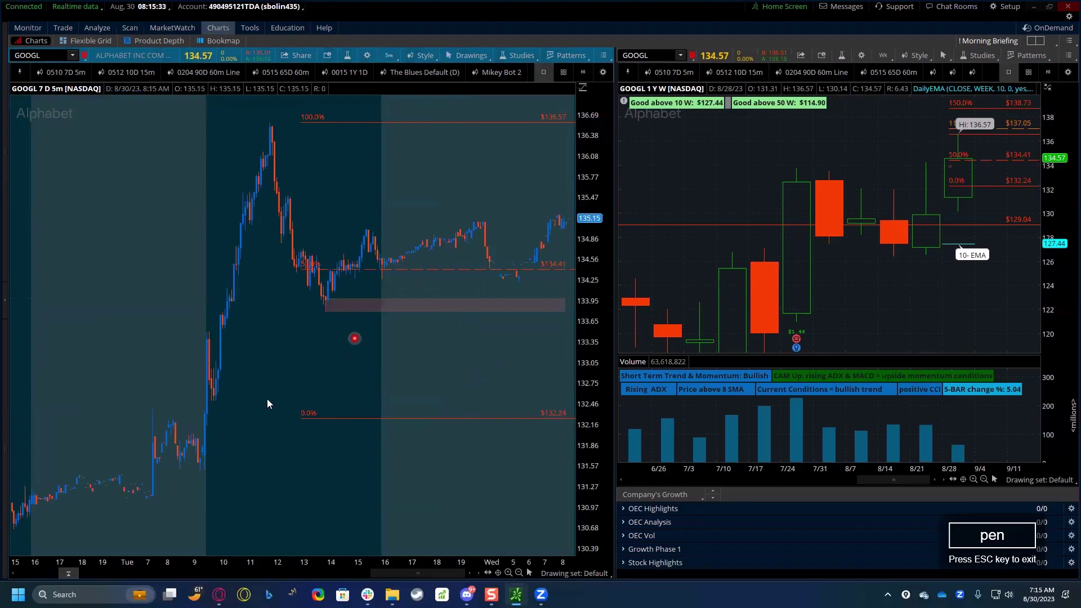
{"action": "mouse_move", "coordinate": [106, 478]}
{"action": "left_mouse_down"}
{"action": "mouse_move", "coordinate": [271, 158]}
{"action": "mouse_move", "coordinate": [293, 251]}
{"action": "left_mouse_up"}
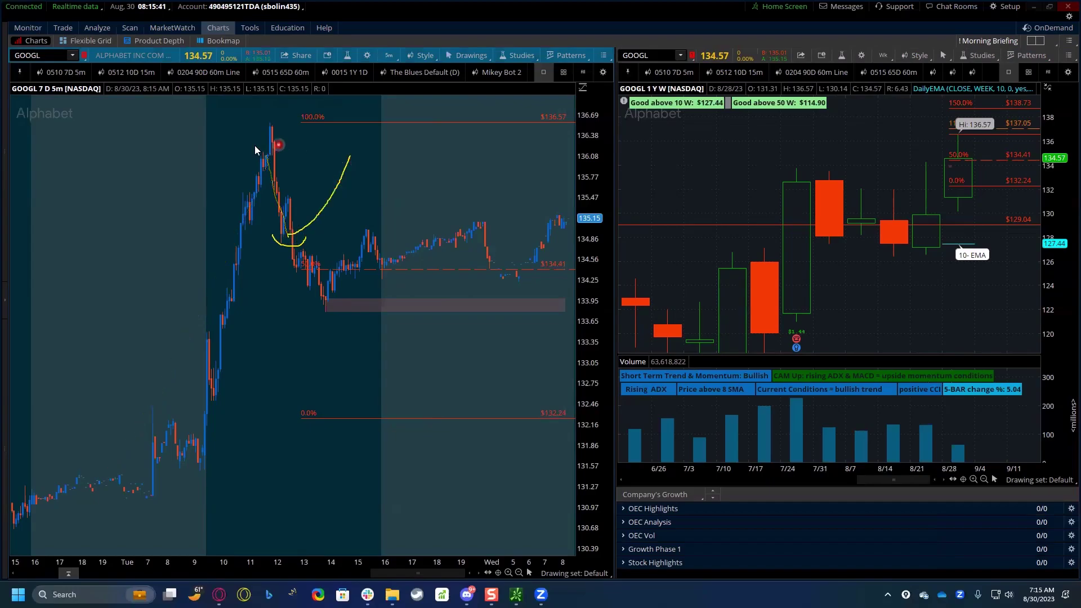
{"action": "left_click_drag", "start_coordinate": [301, 169], "coordinate": [303, 164]}
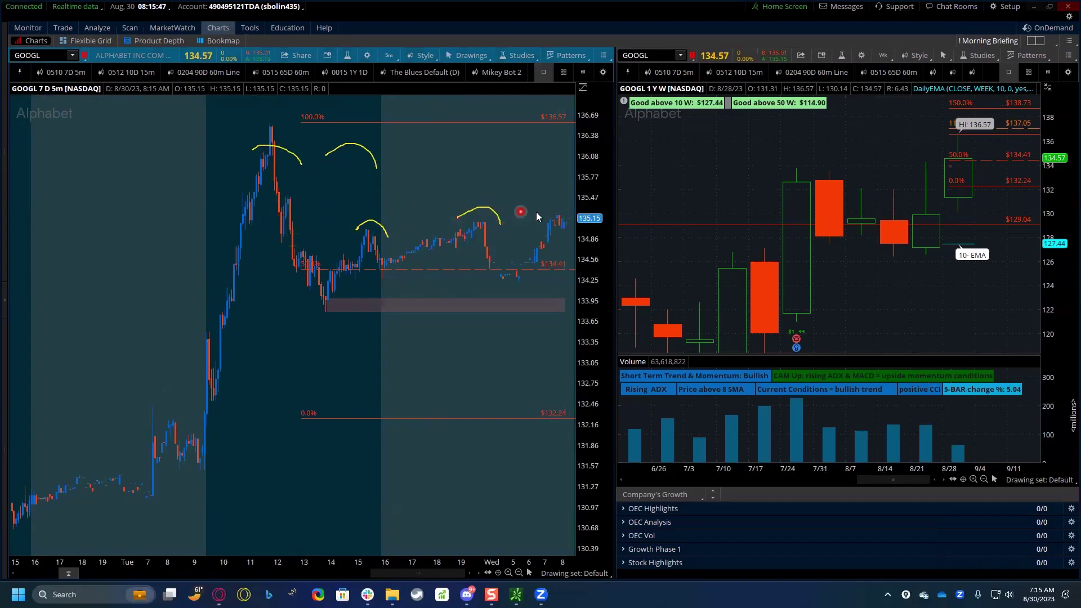
{"action": "left_click_drag", "start_coordinate": [540, 215], "coordinate": [580, 214]}
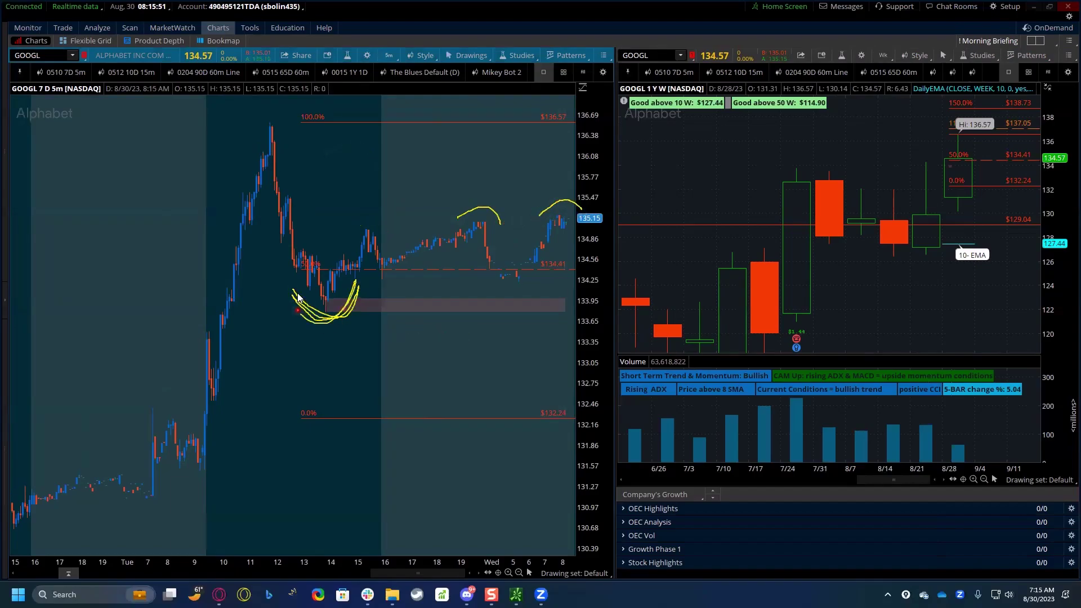
Step: Mark GOOGL's premarket low with pen curves, underline the support zone, and circle the area around Tuesday's open and the $132.24 level
{"action": "left_click", "coordinate": [466, 264]}
{"action": "mouse_move", "coordinate": [466, 260]}
{"action": "left_mouse_down"}
{"action": "mouse_move", "coordinate": [513, 292]}
{"action": "mouse_move", "coordinate": [549, 270]}
{"action": "mouse_move", "coordinate": [564, 274]}
{"action": "left_mouse_up"}
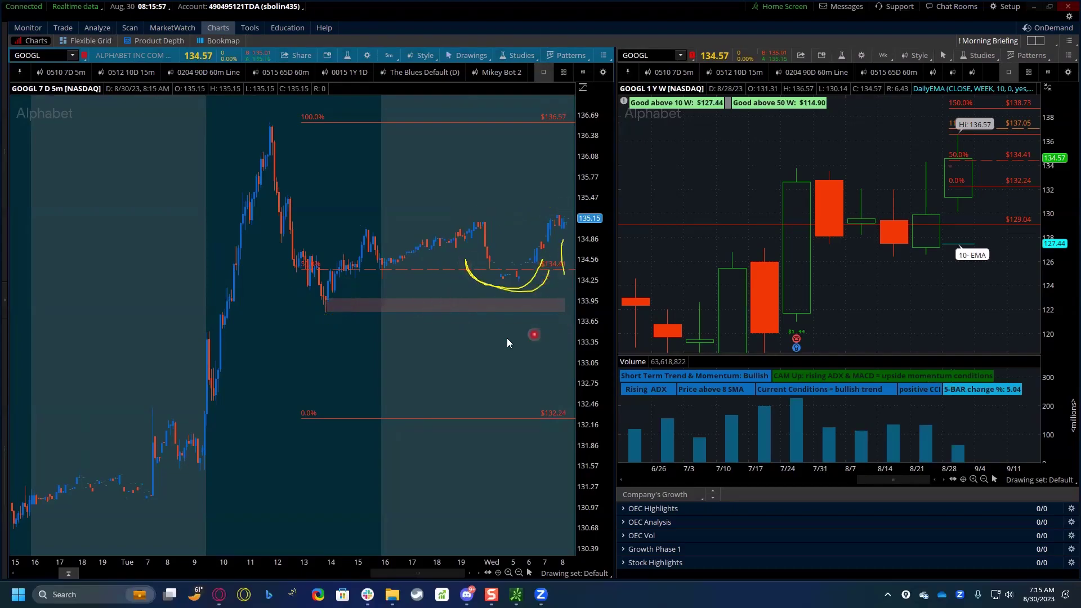
{"action": "left_click_drag", "start_coordinate": [269, 323], "coordinate": [490, 311]}
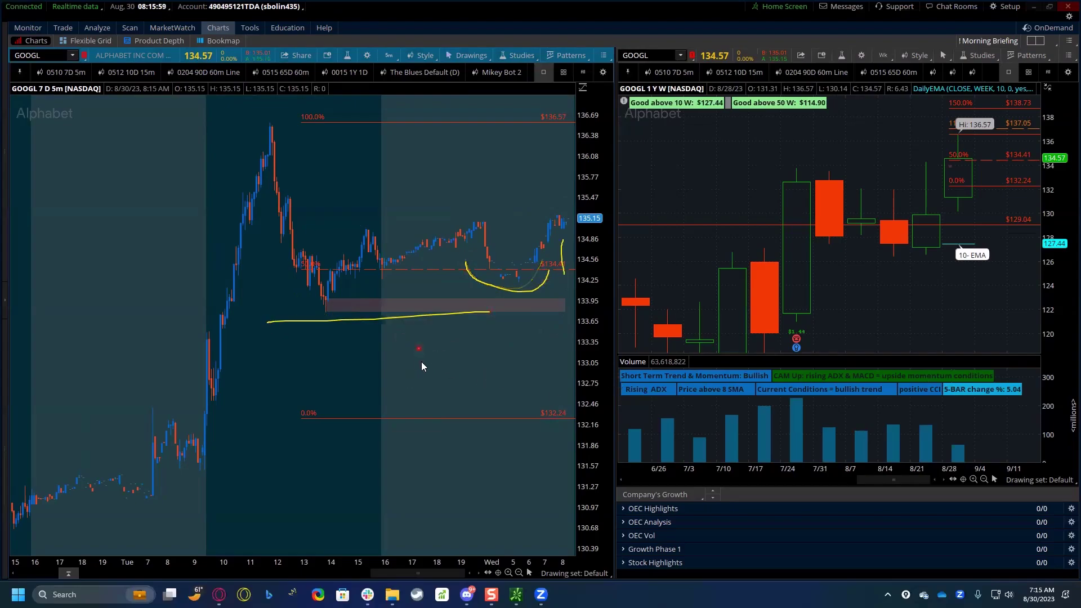
{"action": "mouse_move", "coordinate": [249, 408]}
{"action": "left_mouse_down"}
{"action": "mouse_move", "coordinate": [194, 478]}
{"action": "mouse_move", "coordinate": [215, 420]}
{"action": "left_mouse_up"}
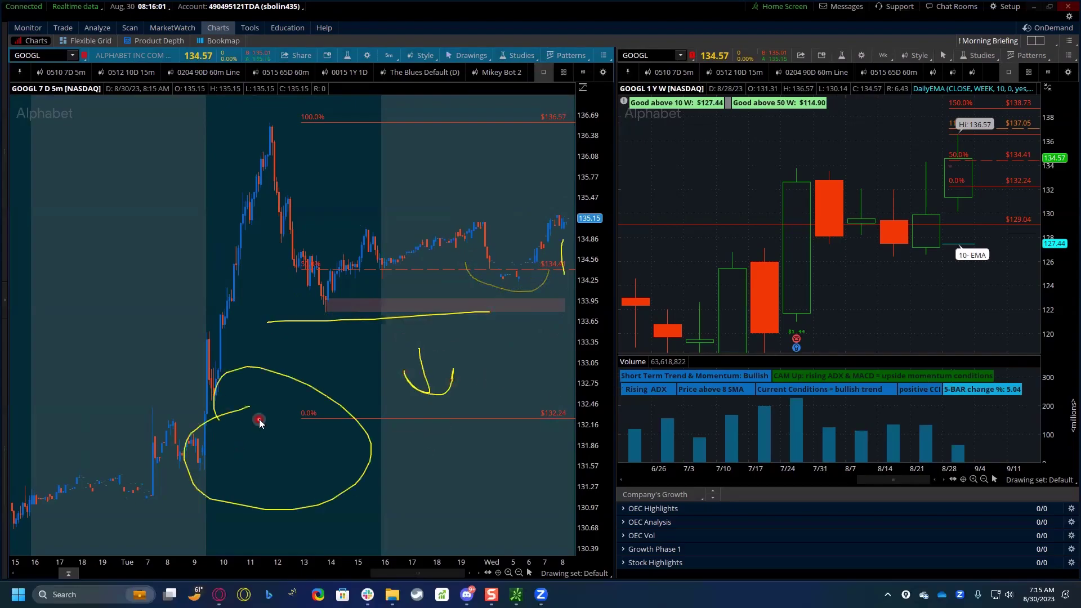